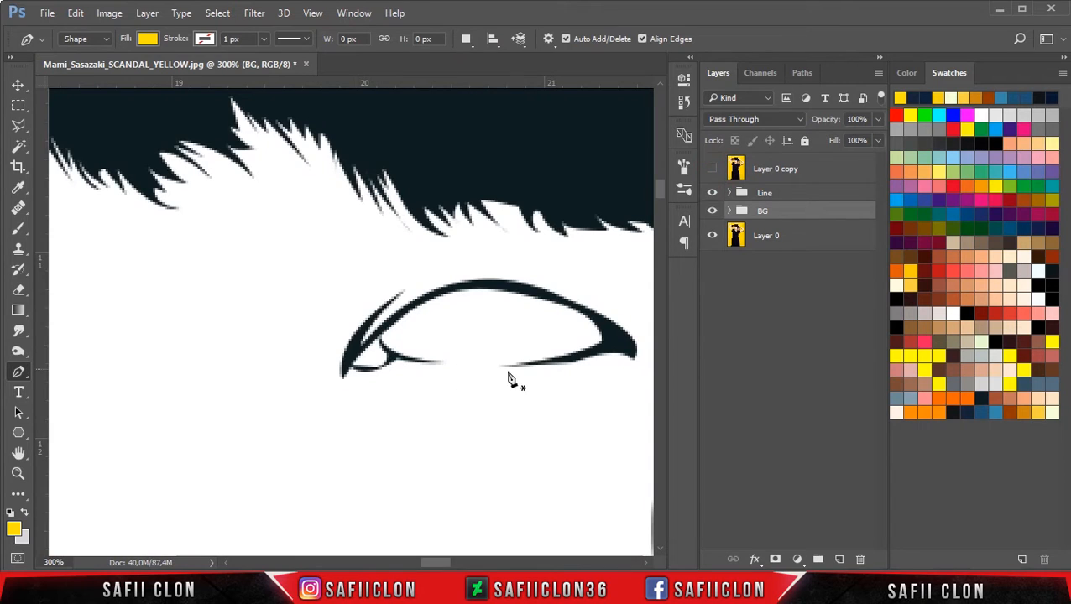
# Step: Trace the open area of the right-hand eye as a closed Pen tool shape, about 113 × 36 px
pyautogui.click(501, 365)
pyautogui.moveTo(586, 356); pyautogui.dragTo(591, 316)
pyautogui.moveTo(538, 292); pyautogui.dragTo(438, 299)
pyautogui.click(417, 299)
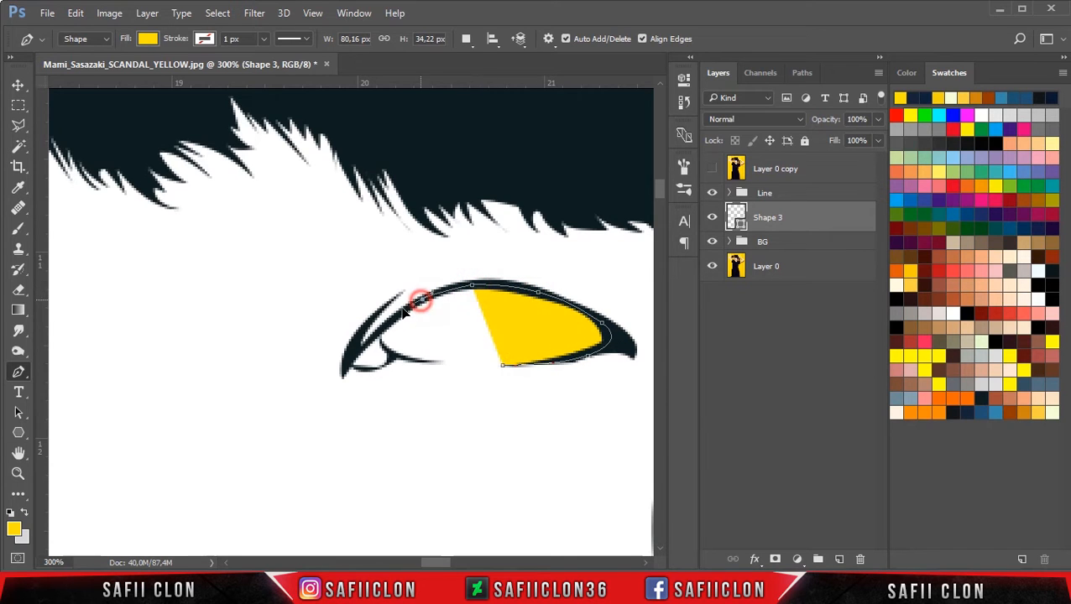
pyautogui.click(375, 337)
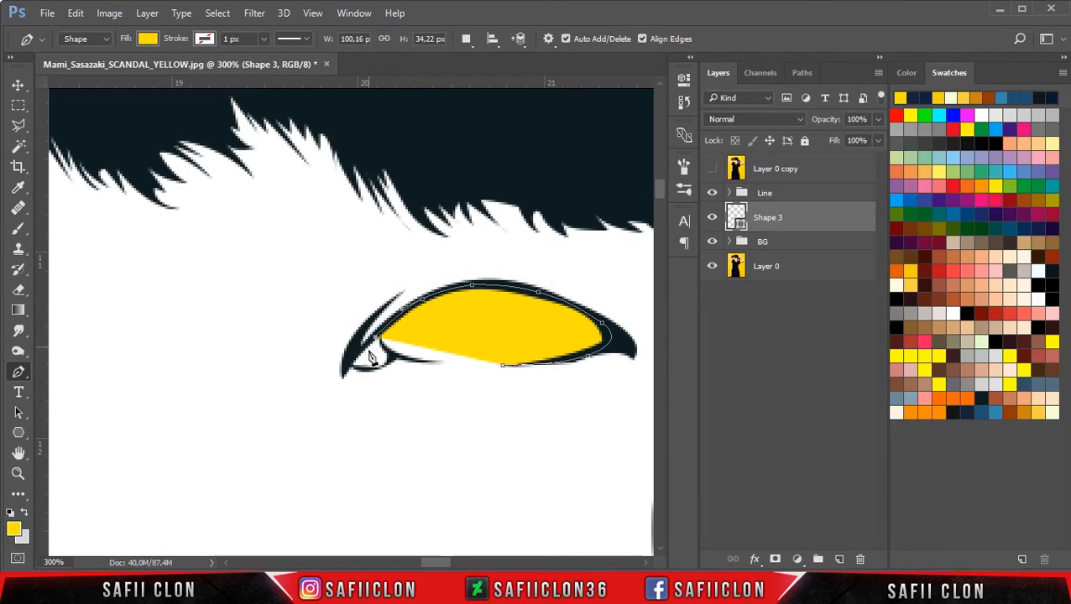
pyautogui.click(342, 370)
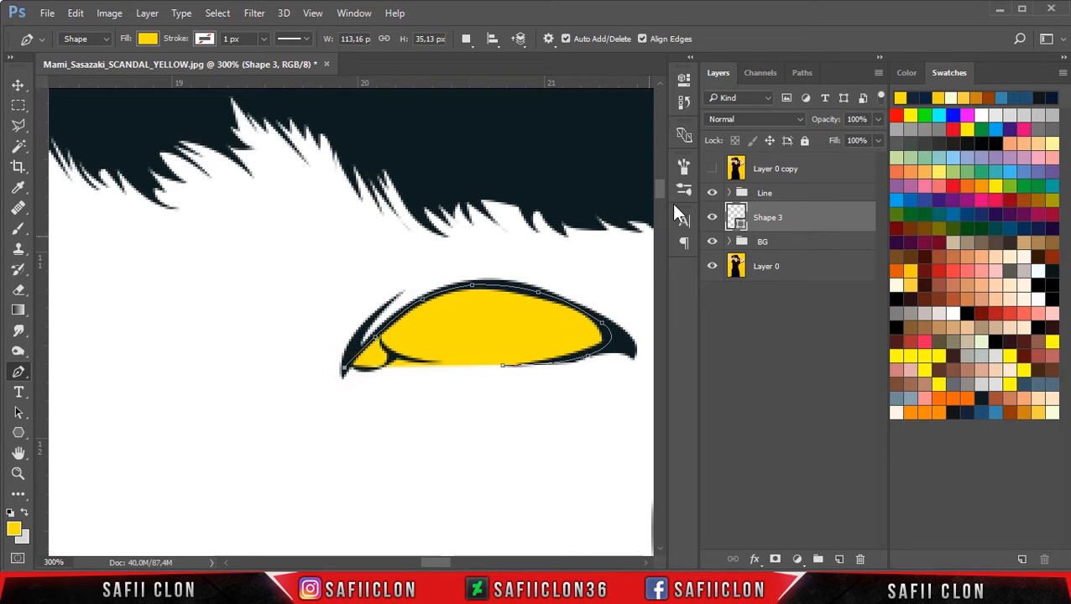
pyautogui.click(713, 170)
pyautogui.click(713, 170)
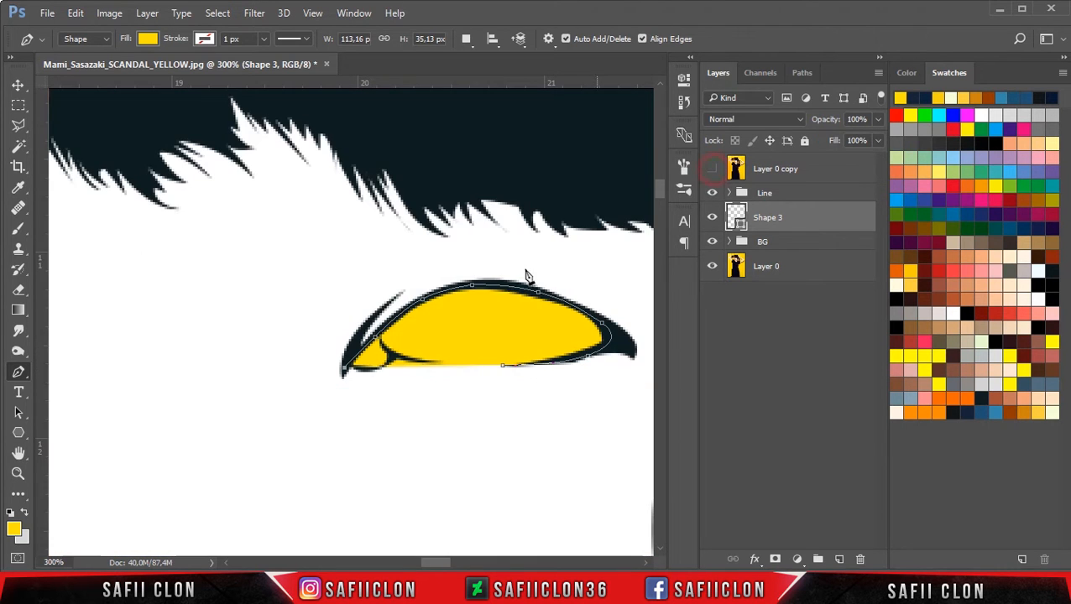
pyautogui.click(370, 368)
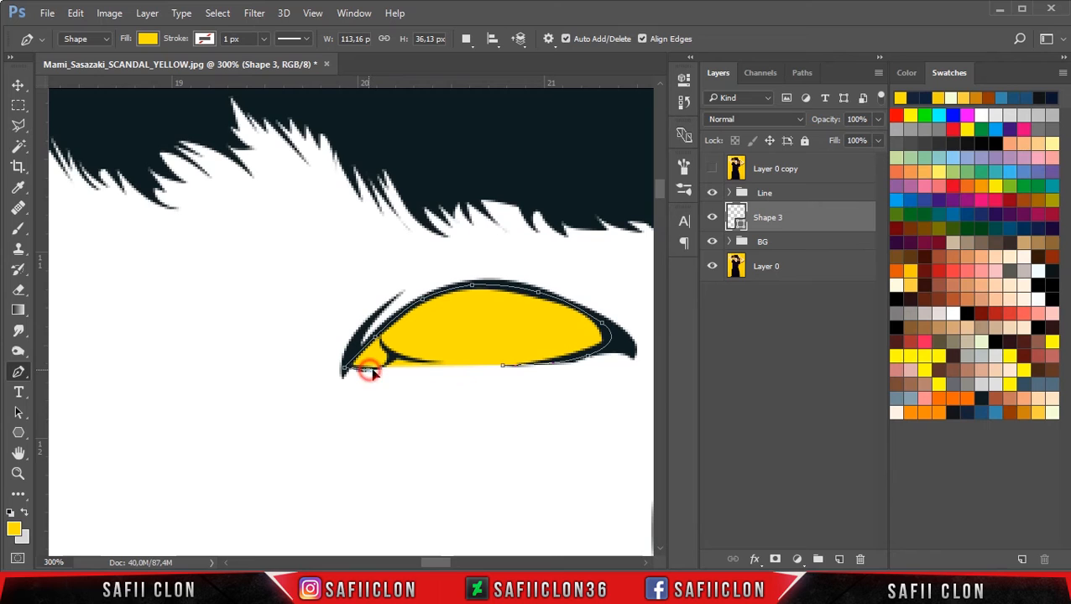
pyautogui.click(393, 356)
pyautogui.click(393, 364)
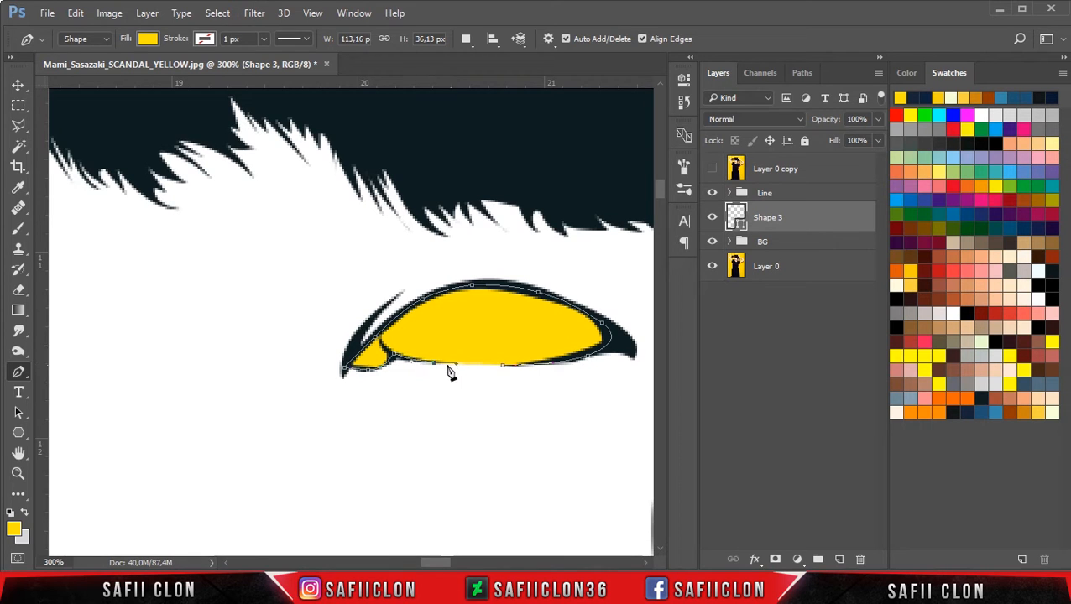
pyautogui.click(503, 367)
# Step: Change the eye shape's fill colour to white, ffffff
pyautogui.doubleClick(738, 226)
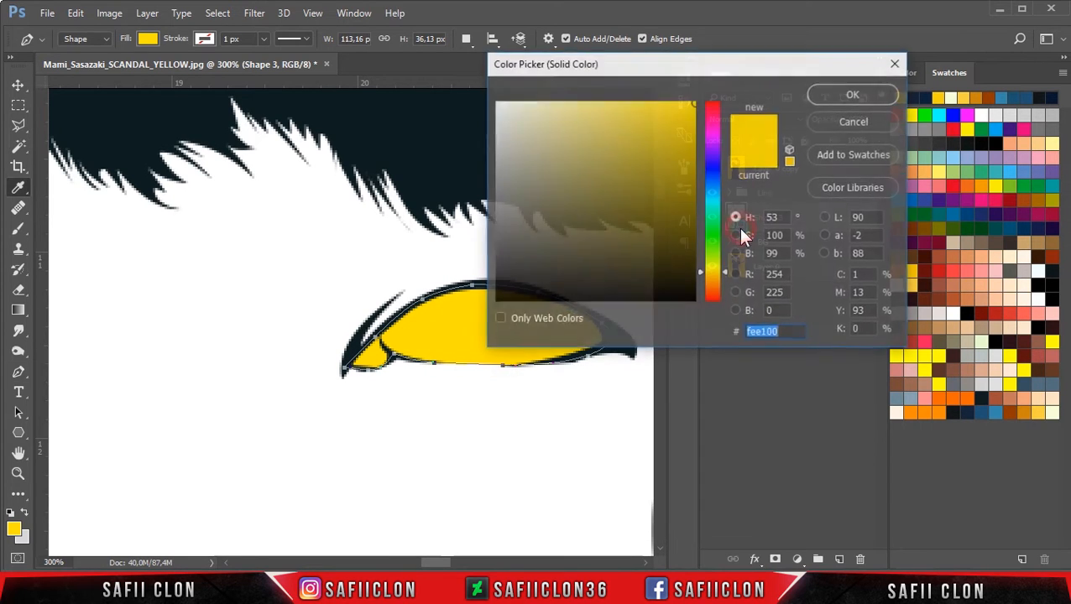
pyautogui.click(346, 261)
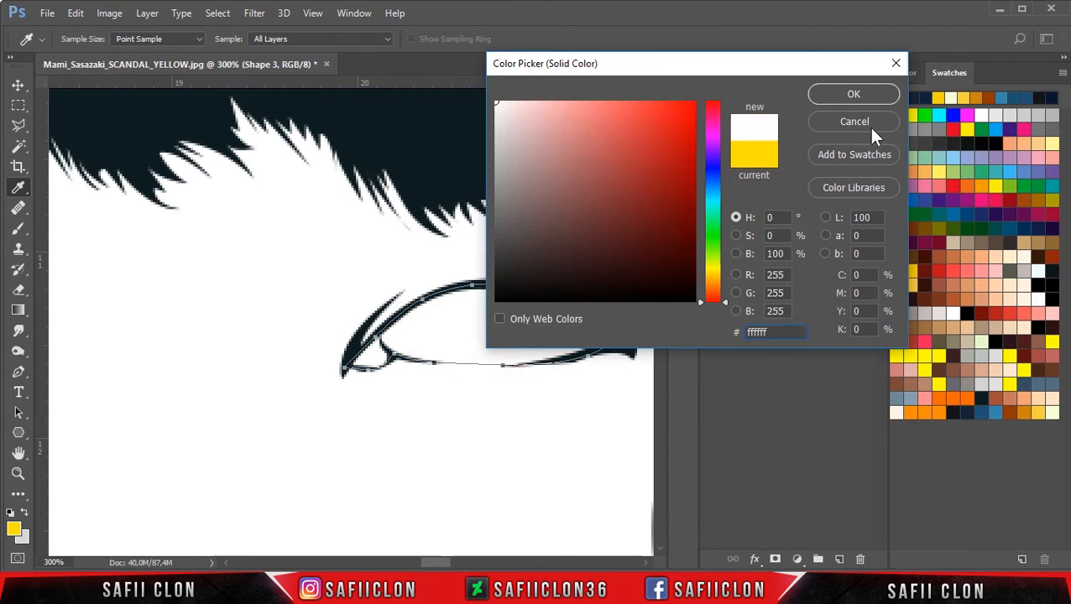
pyautogui.click(873, 97)
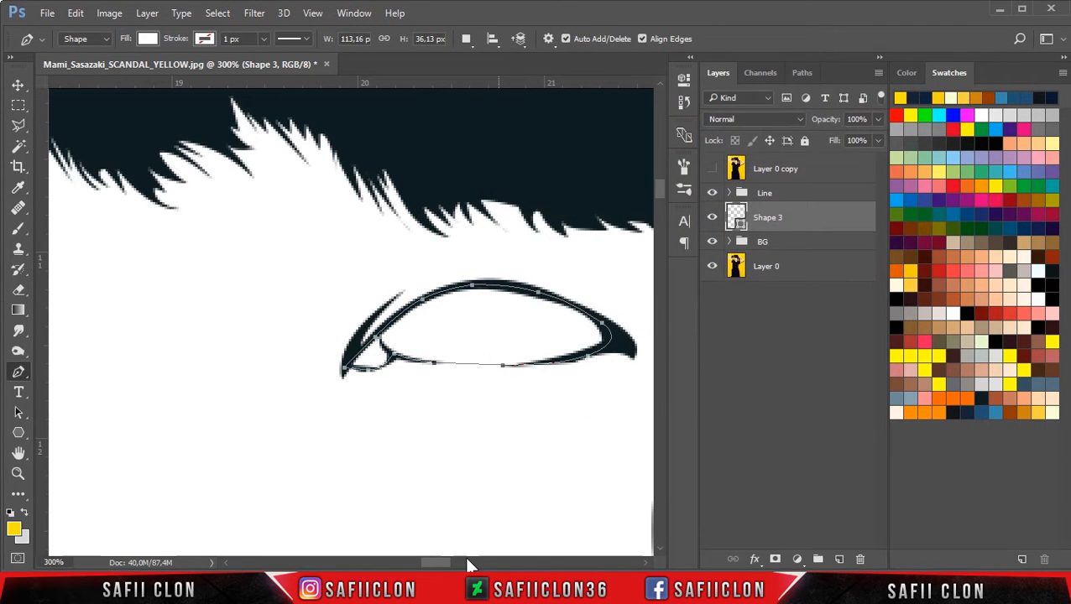
# Step: With Combine Shapes active, trace the open area of the left-hand eye as a closed path on the same white shape layer
pyautogui.moveTo(444, 558); pyautogui.dragTo(440, 558)
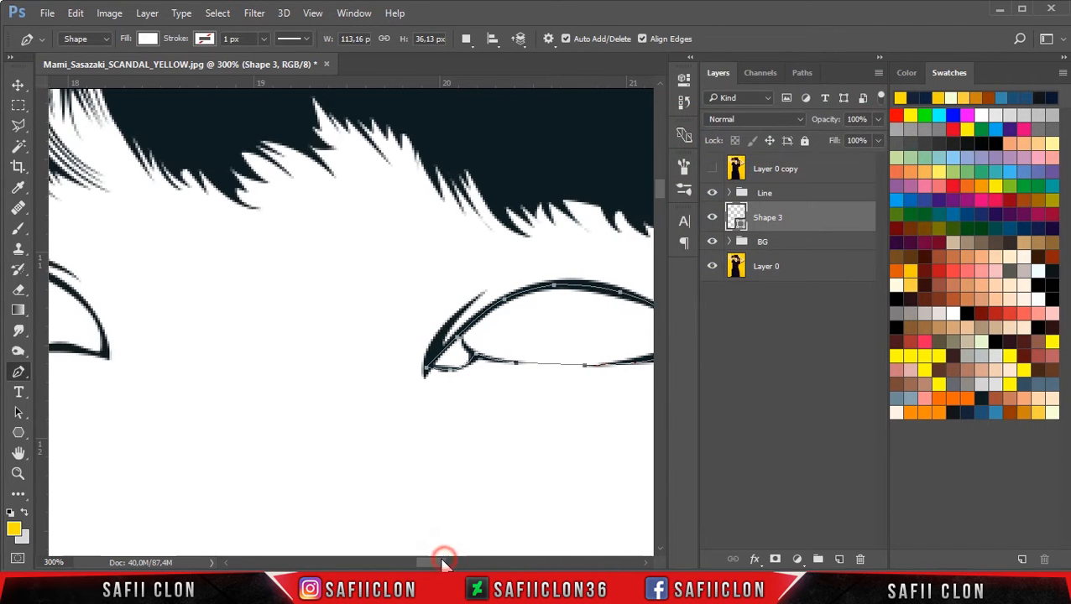
pyautogui.click(468, 40)
pyautogui.click(490, 75)
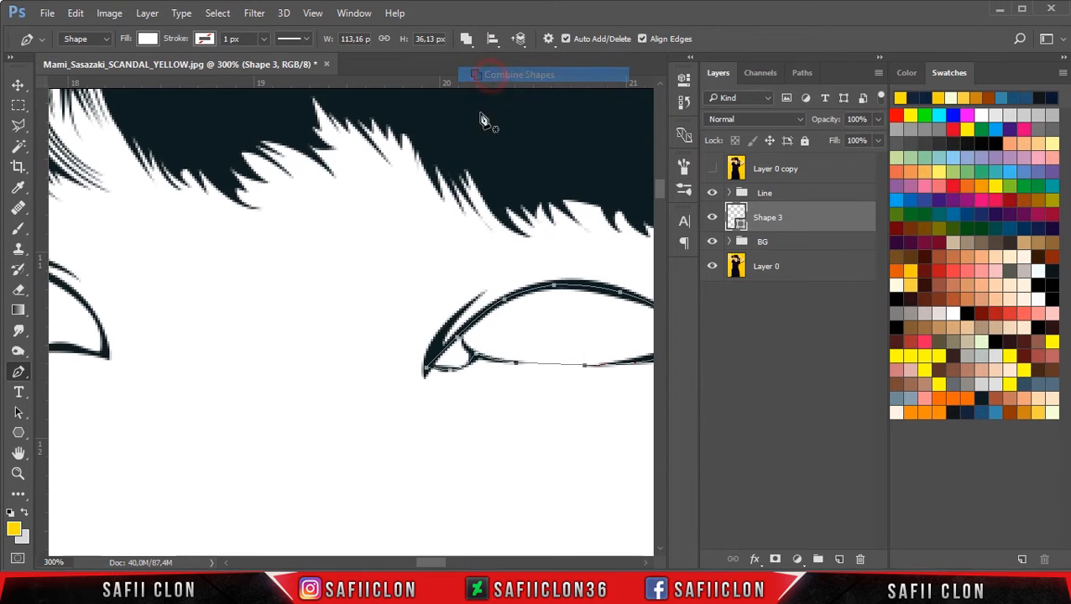
pyautogui.moveTo(429, 564); pyautogui.dragTo(411, 563)
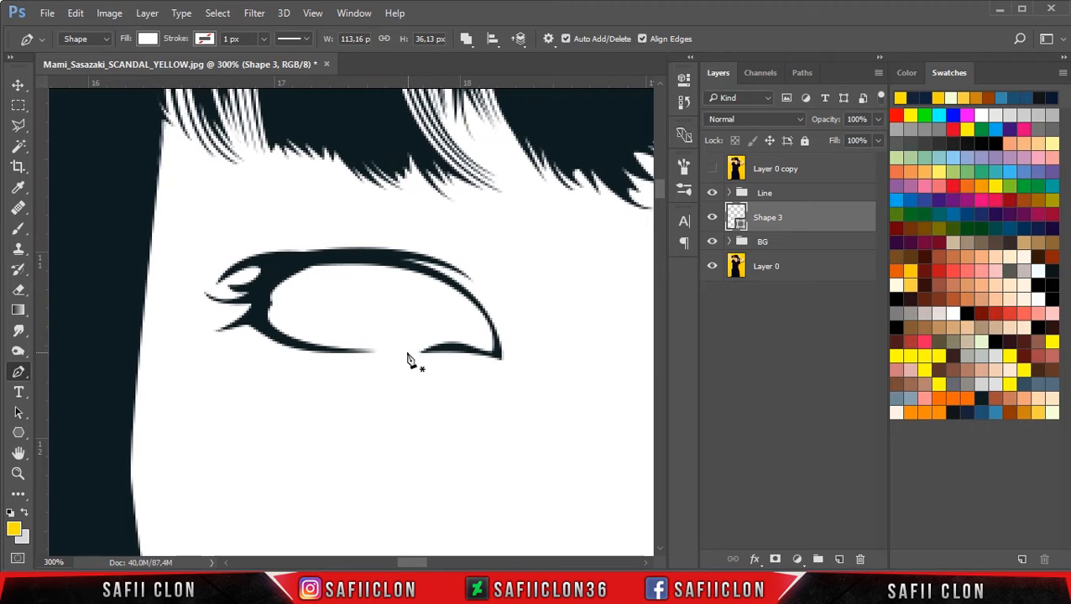
pyautogui.click(383, 352)
pyautogui.moveTo(277, 337); pyautogui.dragTo(262, 321)
pyautogui.click(261, 293)
pyautogui.moveTo(280, 263); pyautogui.dragTo(328, 259)
pyautogui.click(398, 261)
pyautogui.click(494, 337)
pyautogui.click(498, 357)
pyautogui.click(464, 348)
pyautogui.click(424, 353)
pyautogui.click(422, 351)
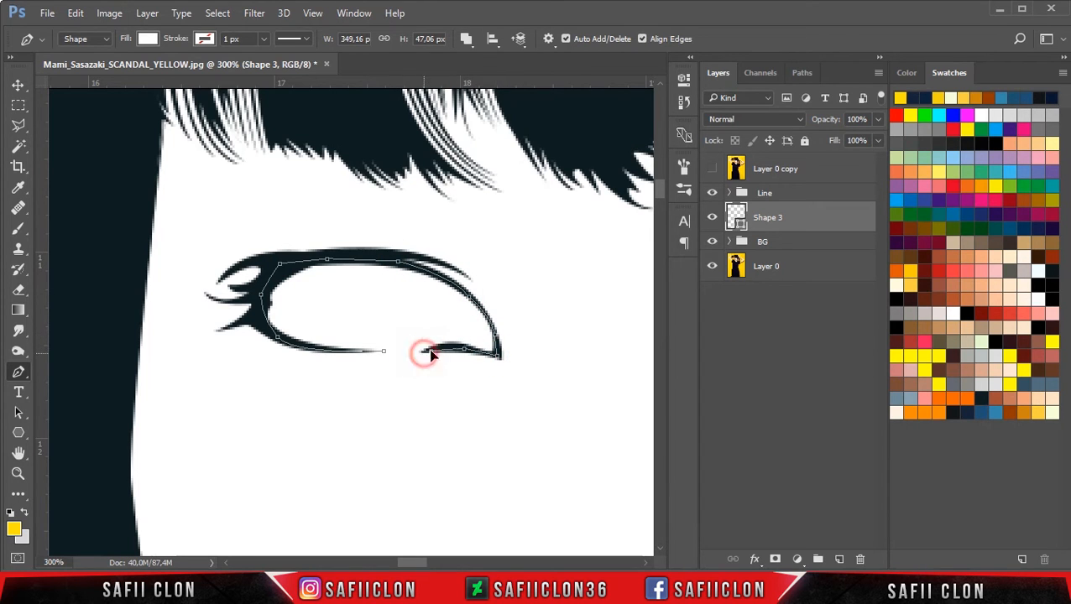
pyautogui.click(385, 352)
pyautogui.click(712, 178)
pyautogui.click(713, 178)
# Step: Show the Layer 0 copy photo and duplicate it, then hide the duplicate and reselect Layer 0 copy
pyautogui.moveTo(409, 563)
pyautogui.mouseDown()
pyautogui.moveTo(433, 562)
pyautogui.moveTo(420, 564)
pyautogui.mouseUp()
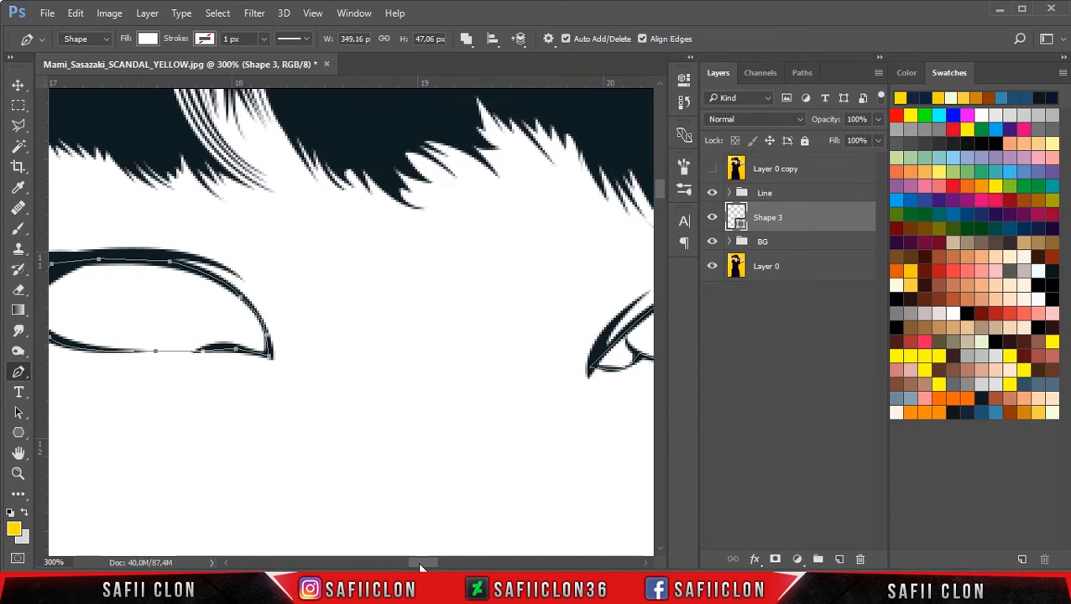
pyautogui.click(712, 168)
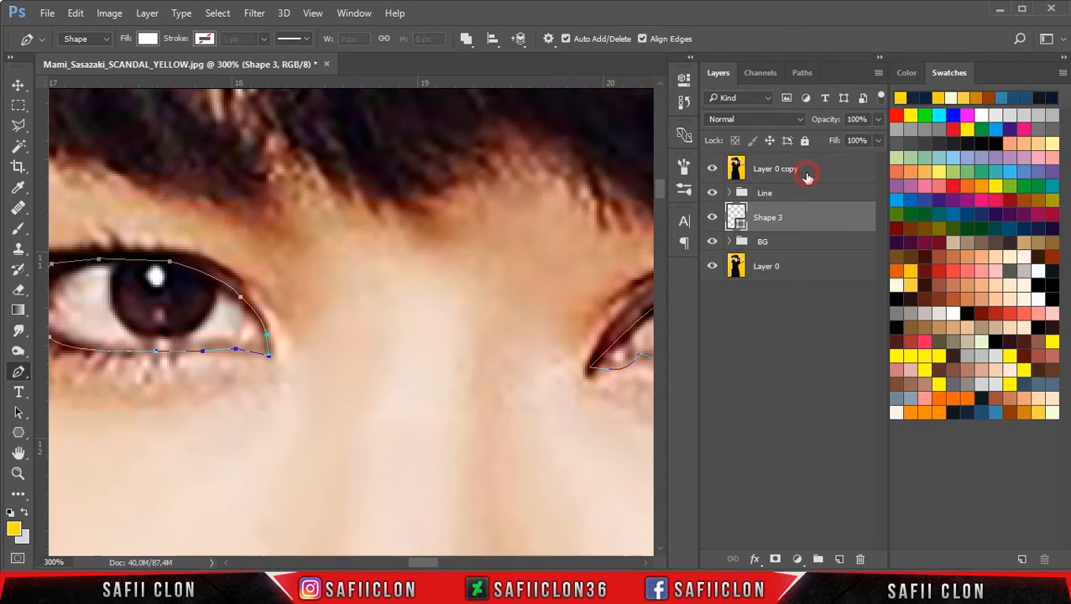
pyautogui.click(805, 172)
pyautogui.hotkey('ctrl', '-')
pyautogui.hotkey('ctrl', '-')
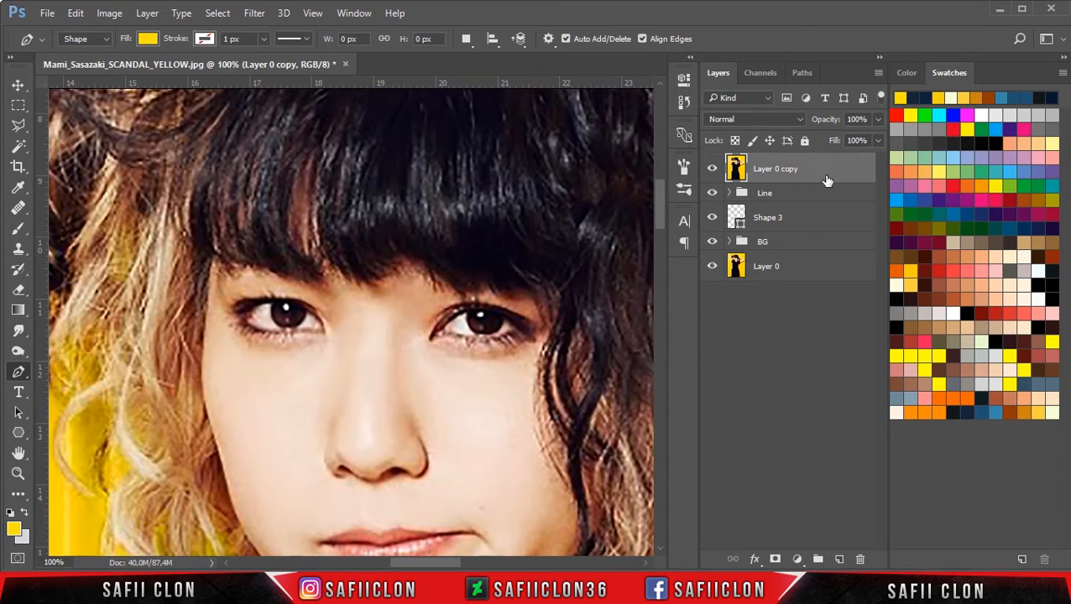
pyautogui.rightClick(818, 175)
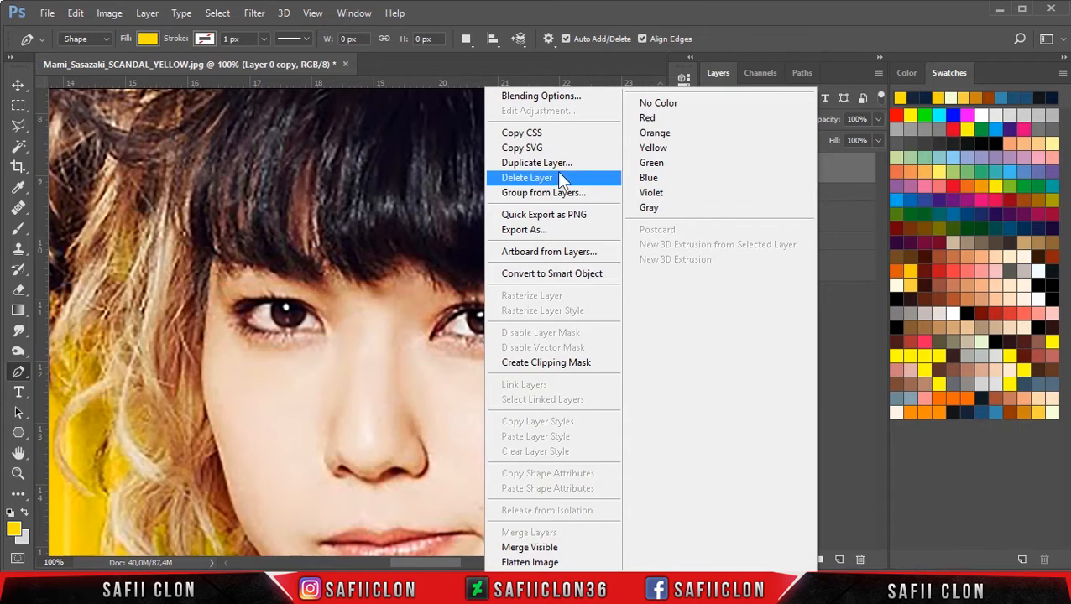
pyautogui.click(556, 170)
pyautogui.click(667, 173)
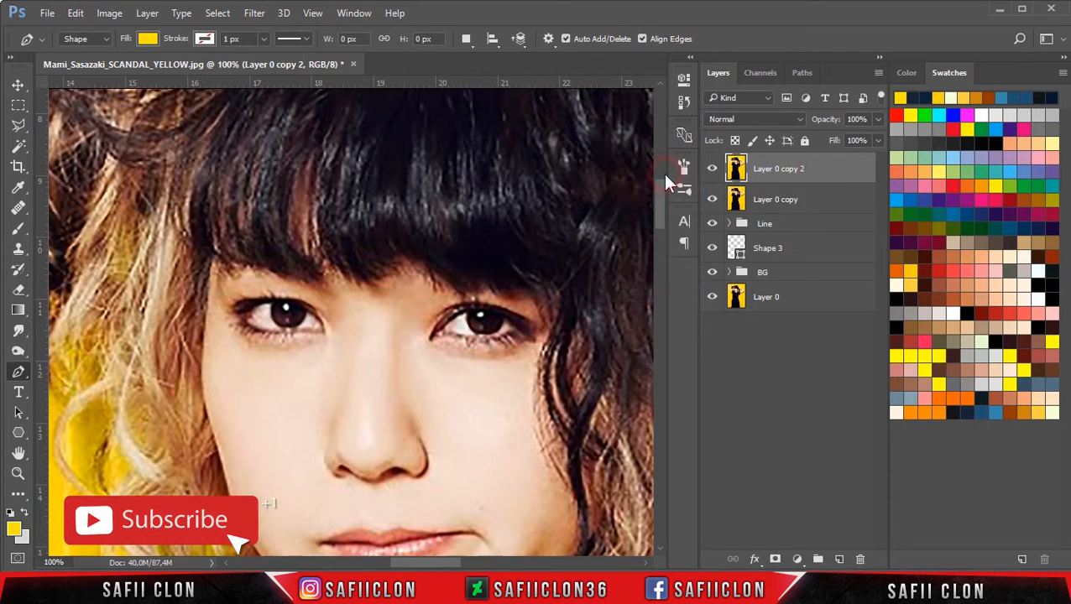
pyautogui.click(800, 193)
pyautogui.click(712, 169)
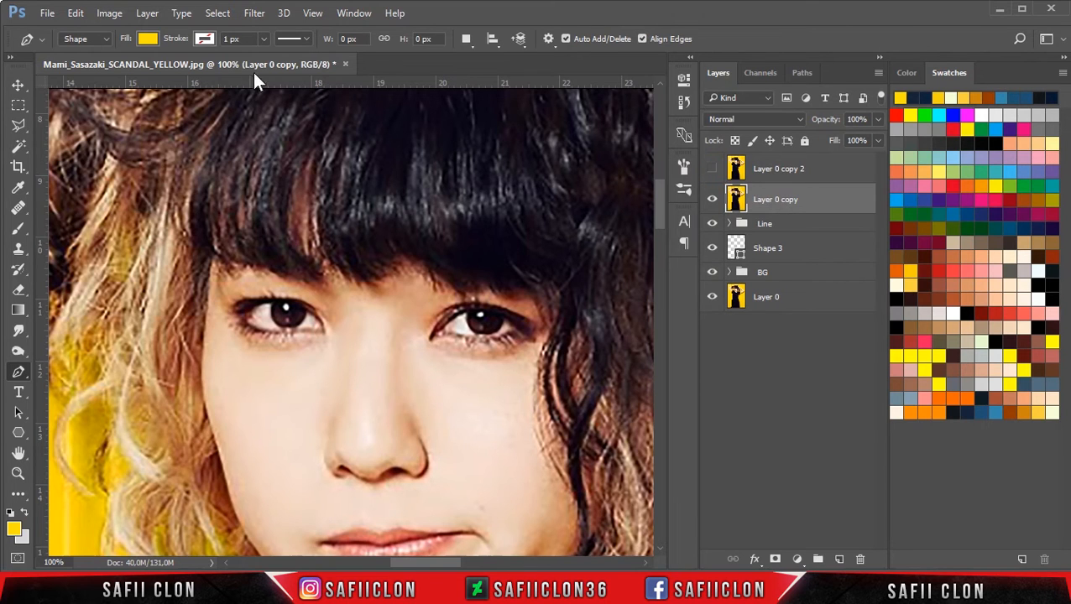
# Step: Apply a Posterize adjustment with 7 levels to Layer 0 copy
pyautogui.click(111, 13)
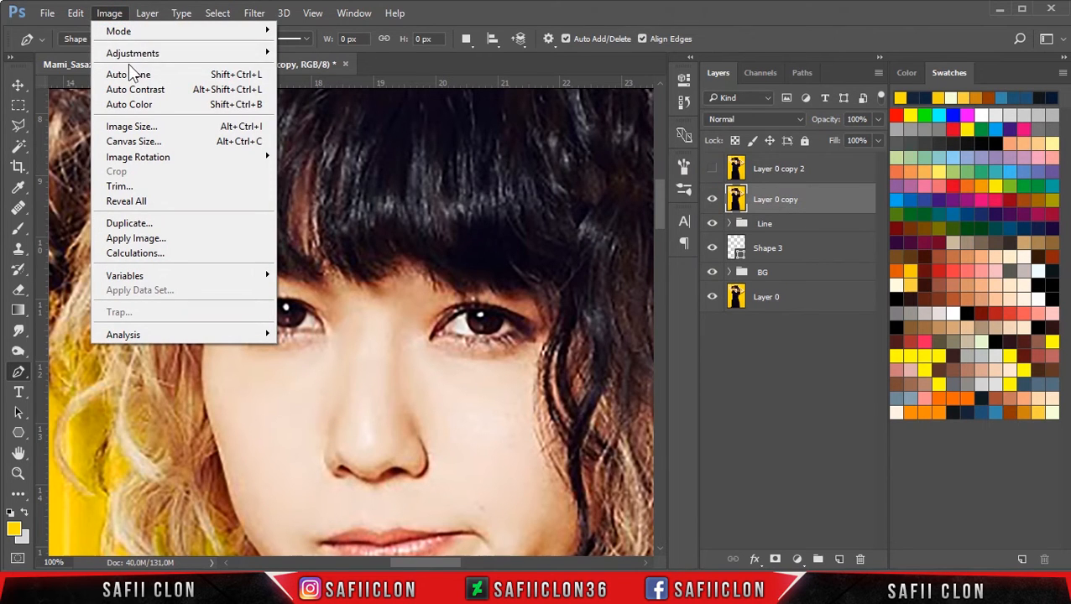
pyautogui.moveTo(268, 52)
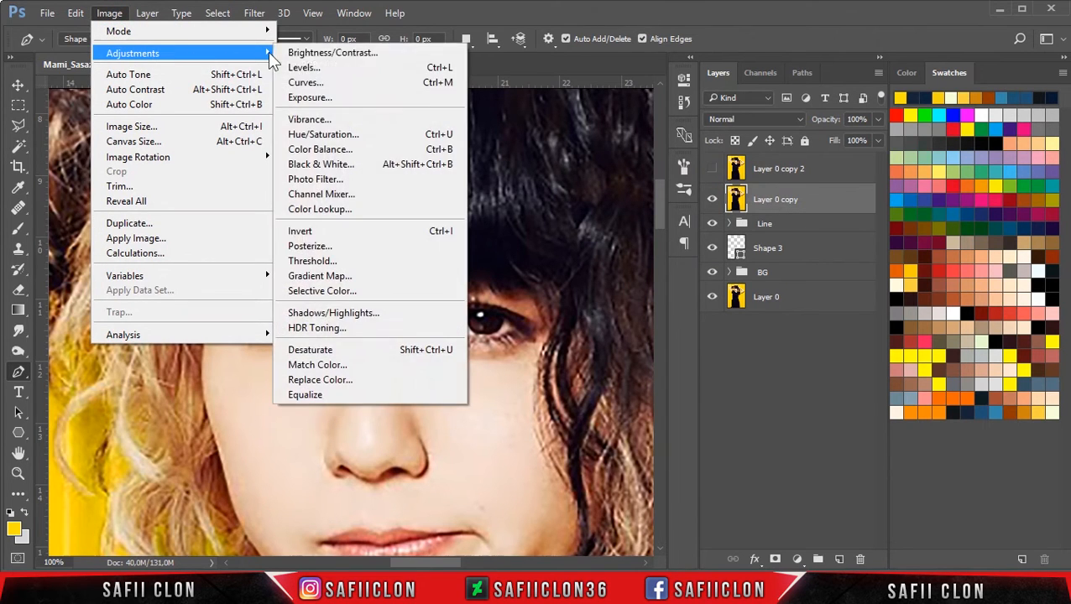
pyautogui.click(370, 245)
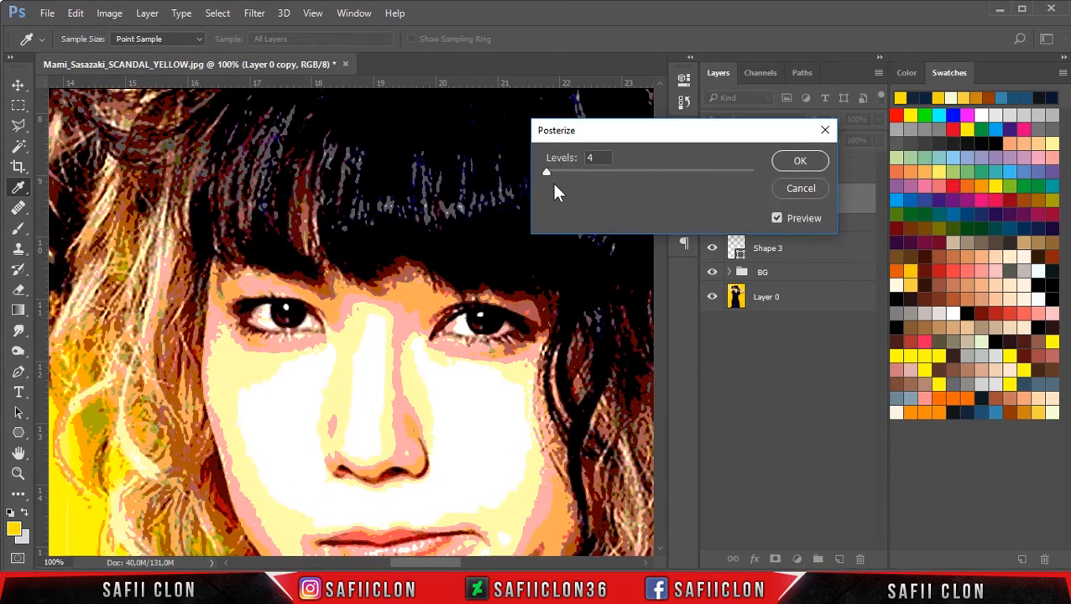
pyautogui.moveTo(543, 172); pyautogui.dragTo(548, 171)
pyautogui.hotkey('ctrl', '-')
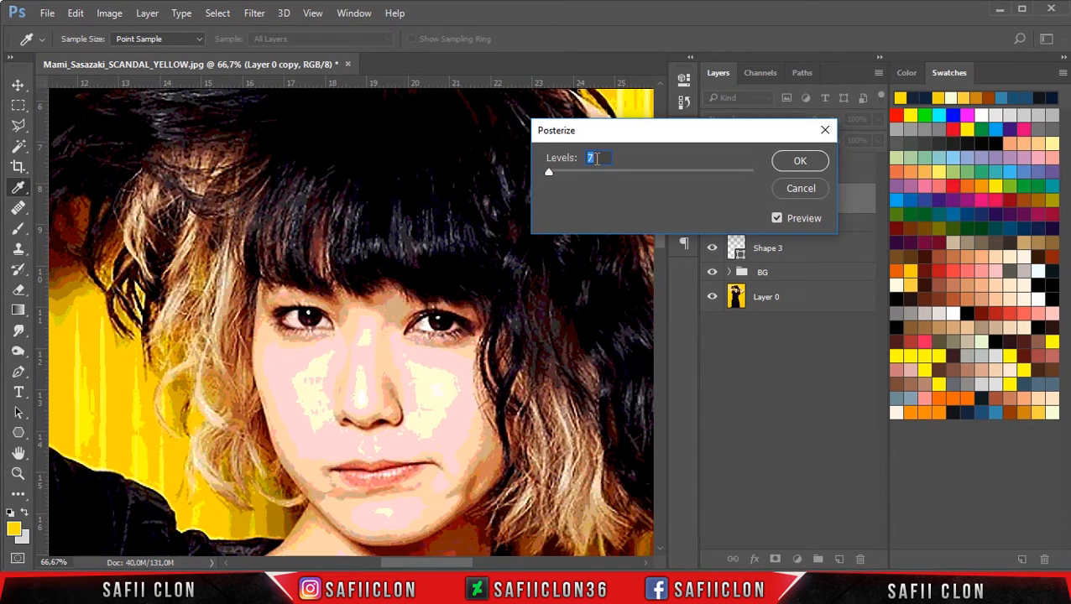
pyautogui.write('8')
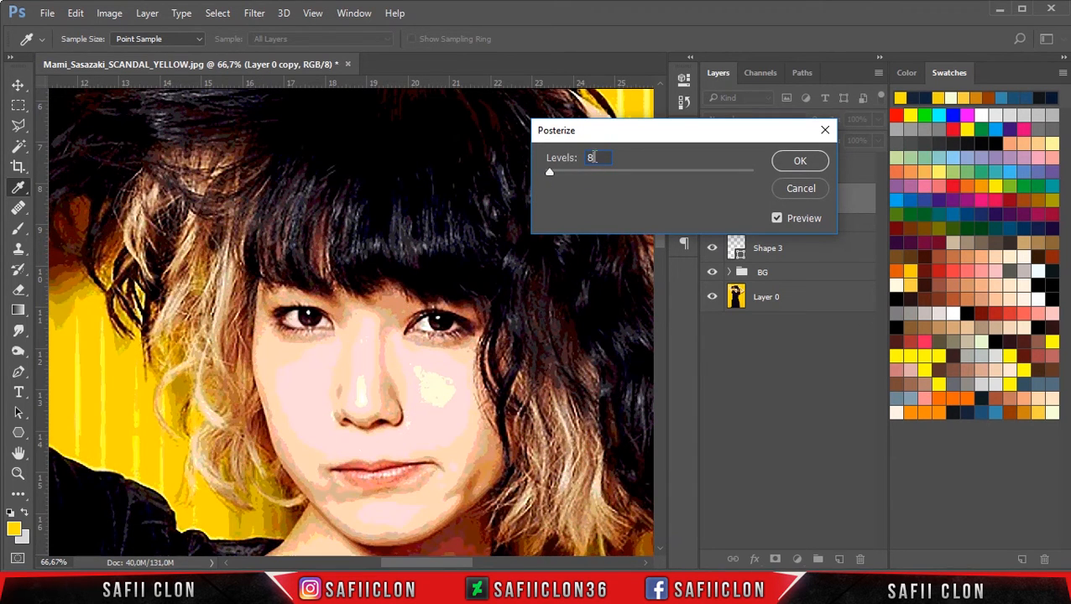
pyautogui.write('9')
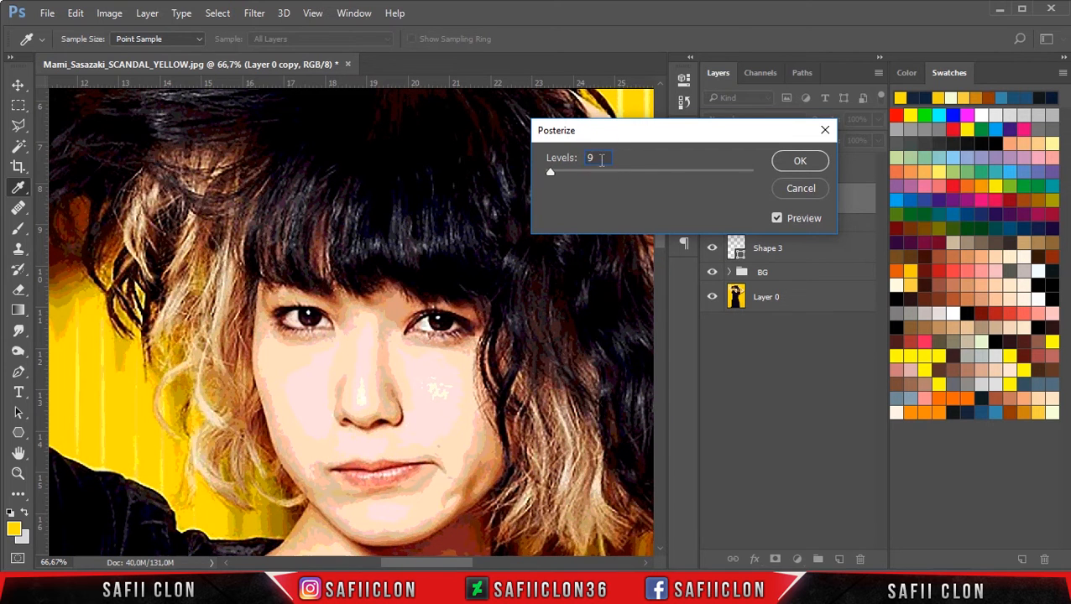
pyautogui.write('7')
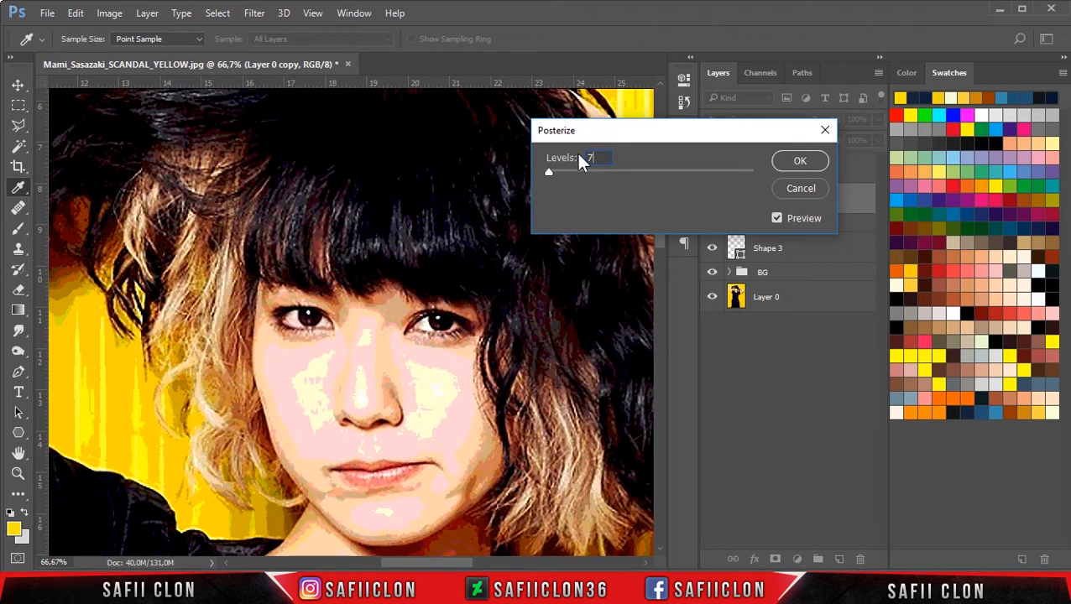
pyautogui.click(798, 161)
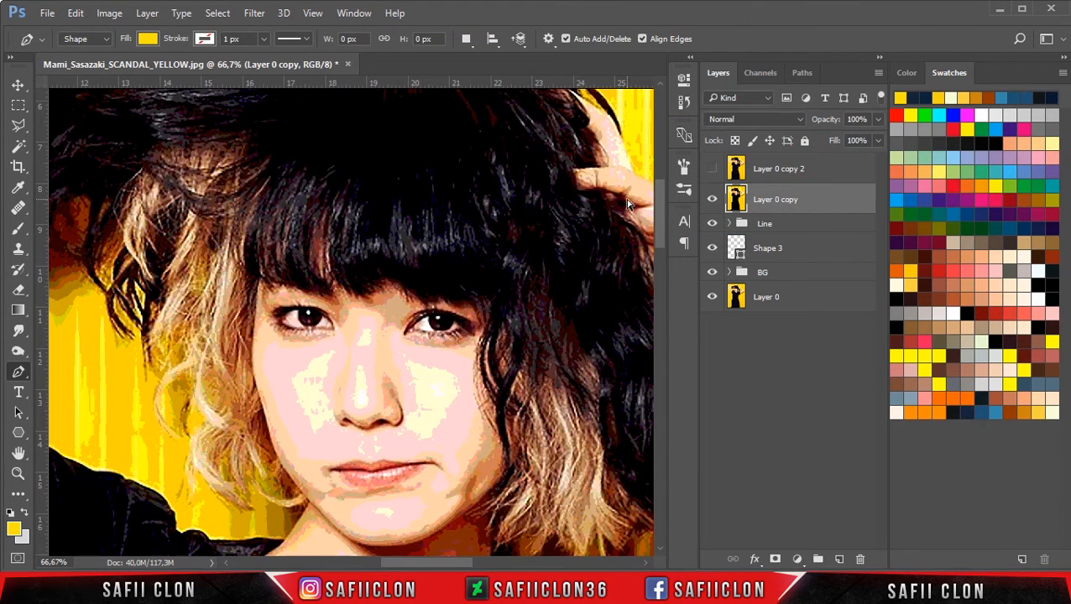
# Step: Start a new shape layer above Shape 3 and trace the shadow's inner edge across the left-hand eye to its inner corner
pyautogui.hotkey('ctrl', '+')
pyautogui.hotkey('ctrl', '+')
pyautogui.click(789, 250)
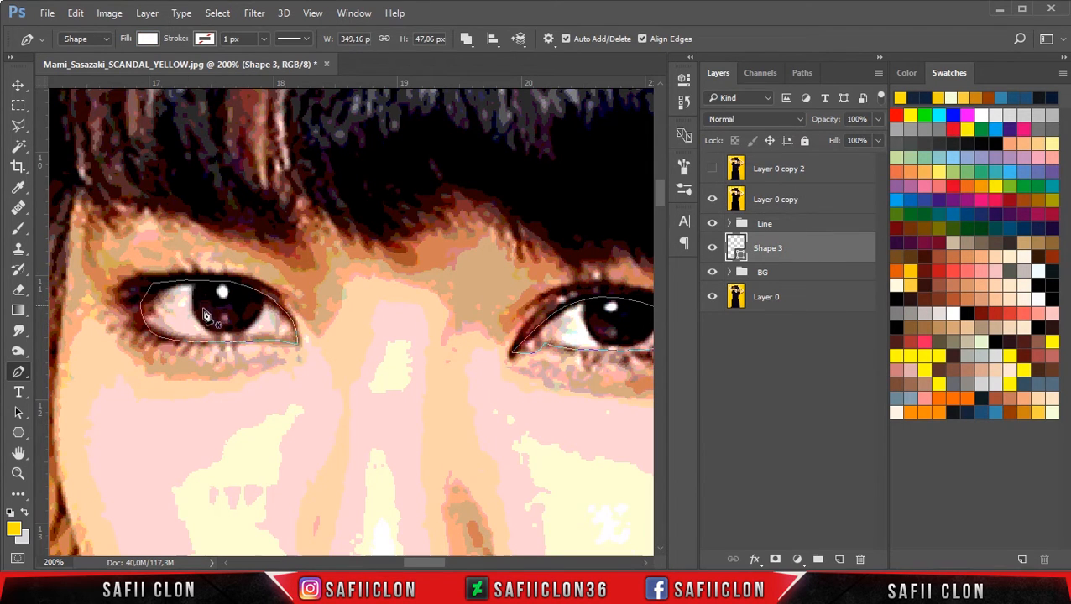
pyautogui.click(466, 40)
pyautogui.click(495, 61)
pyautogui.click(192, 347)
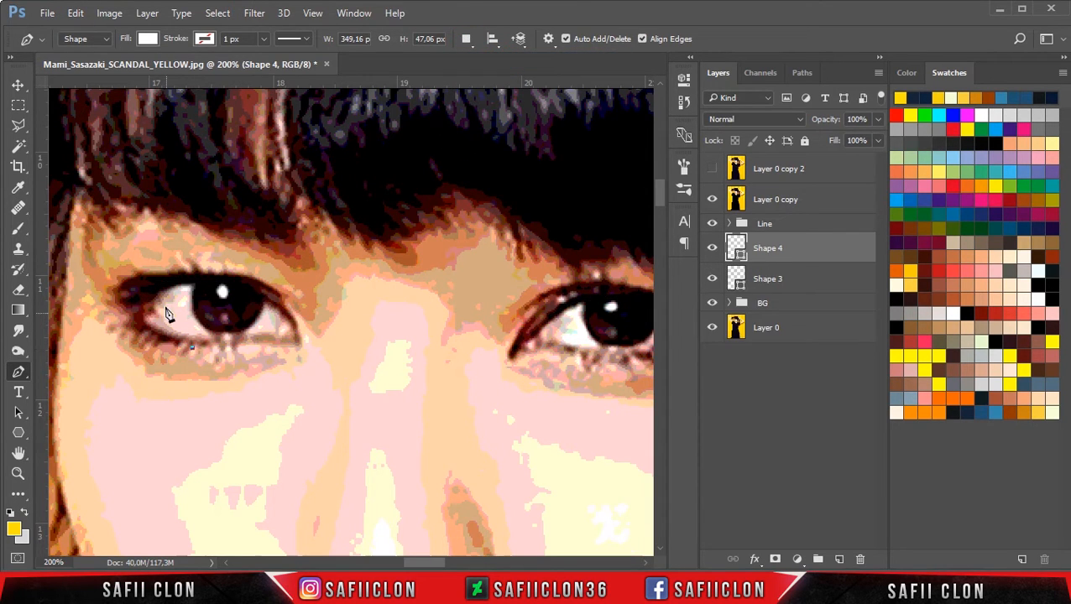
pyautogui.moveTo(167, 294); pyautogui.dragTo(214, 273)
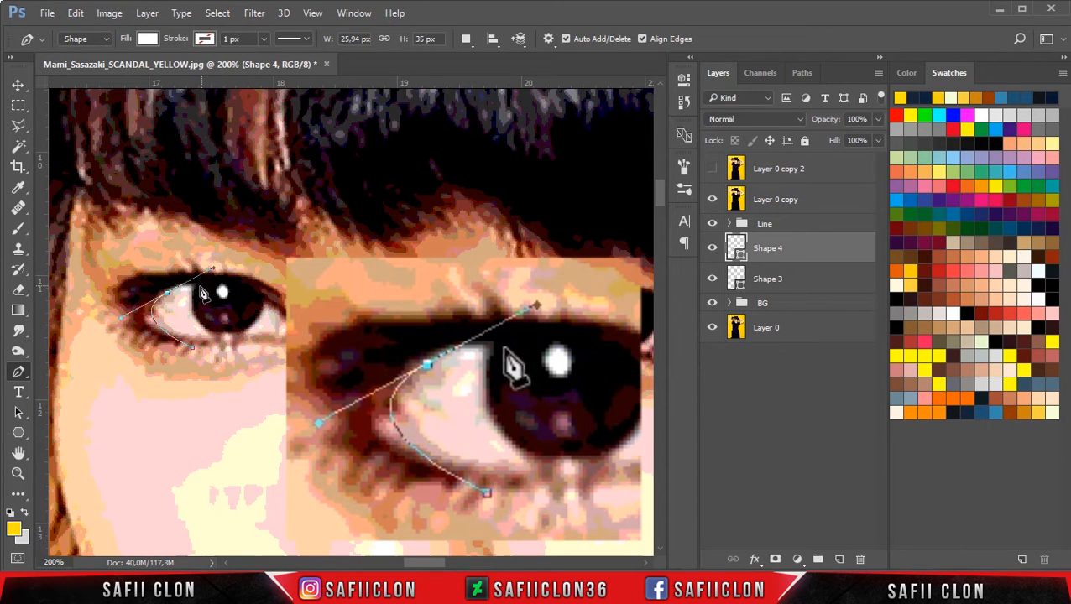
pyautogui.keyDown('alt'); pyautogui.click(167, 295); pyautogui.keyUp('alt')
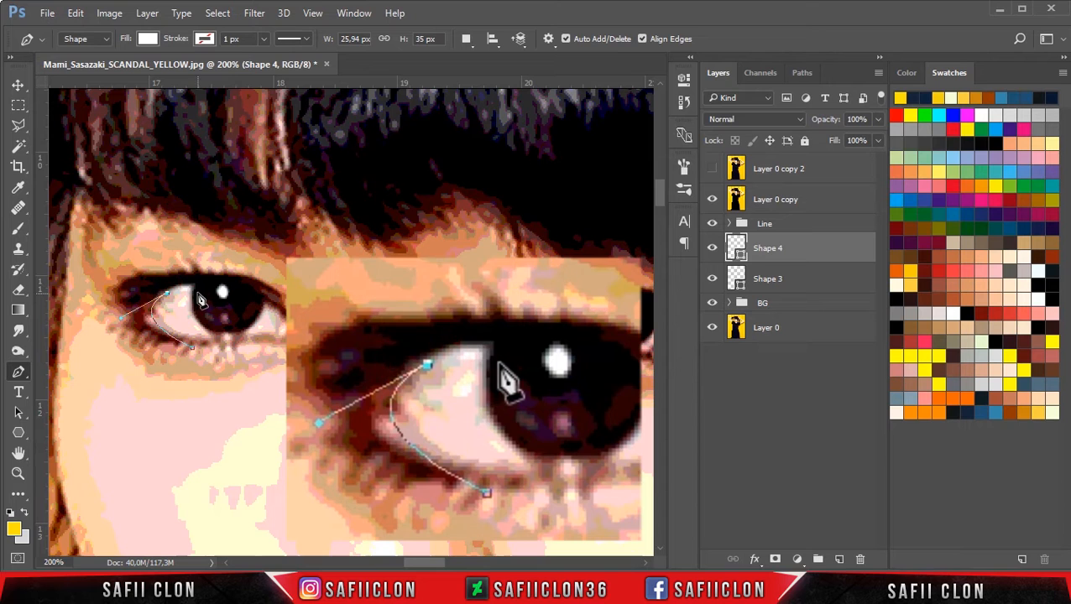
pyautogui.keyDown('alt'); pyautogui.click(201, 293); pyautogui.keyUp('alt')
pyautogui.click(252, 306)
pyautogui.click(277, 321)
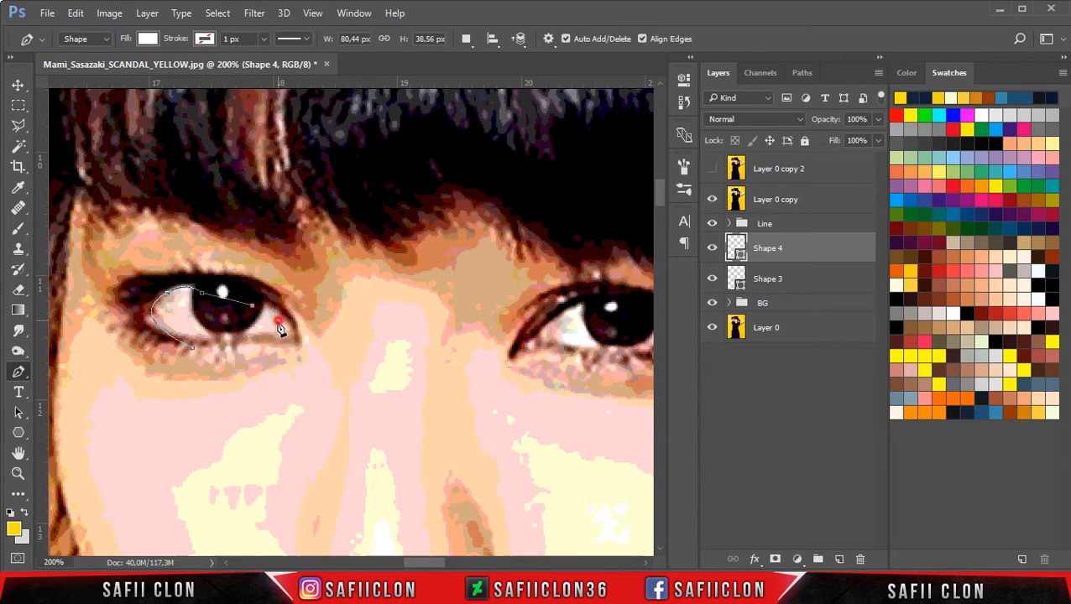
pyautogui.click(297, 353)
# Step: Carry the shadow path loosely around the outside of the left-hand eye back to its start, about 138 × 83 px overall
pyautogui.click(182, 246)
pyautogui.click(116, 254)
pyautogui.click(93, 305)
pyautogui.click(136, 363)
pyautogui.click(196, 376)
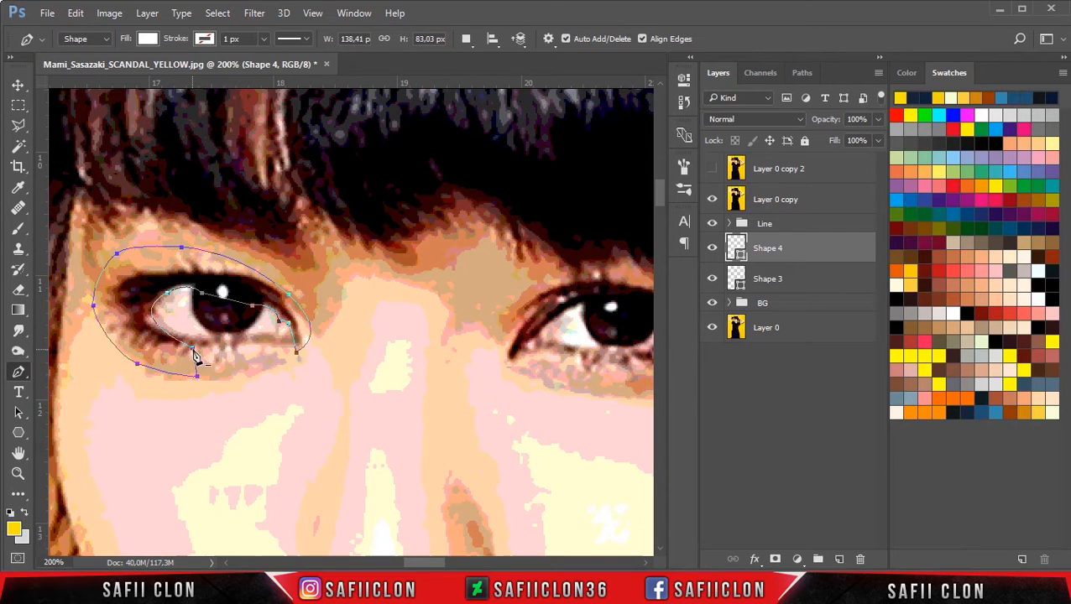
# Step: Combine a second shadow path into Shape 4, tracing across the right-hand eye and loosely around its outside, about 414 × 89 px overall with both eyes
pyautogui.moveTo(414, 563); pyautogui.dragTo(423, 567)
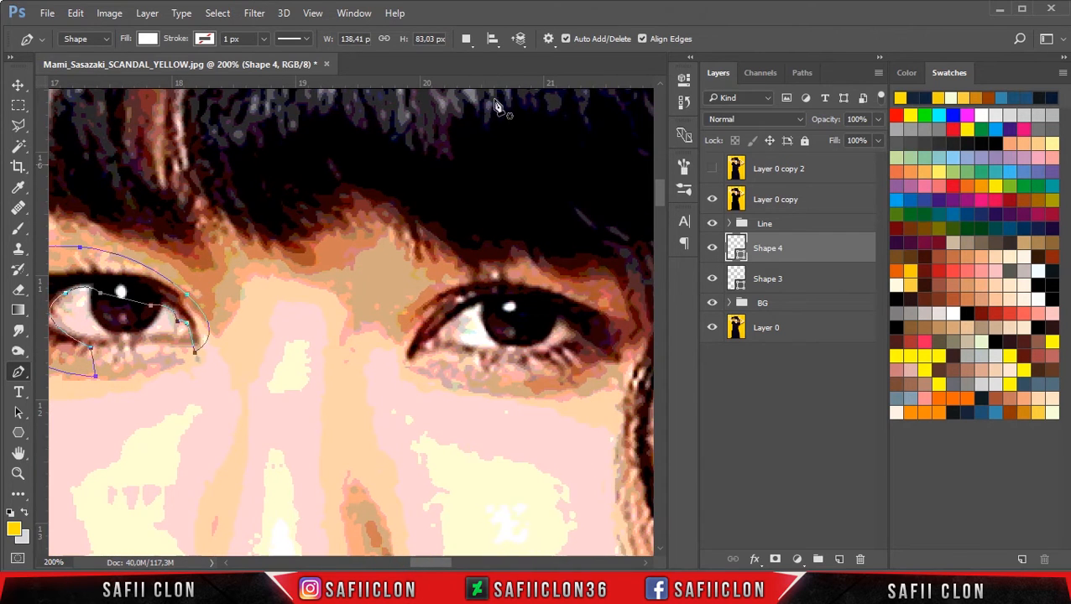
pyautogui.click(471, 40)
pyautogui.click(485, 60)
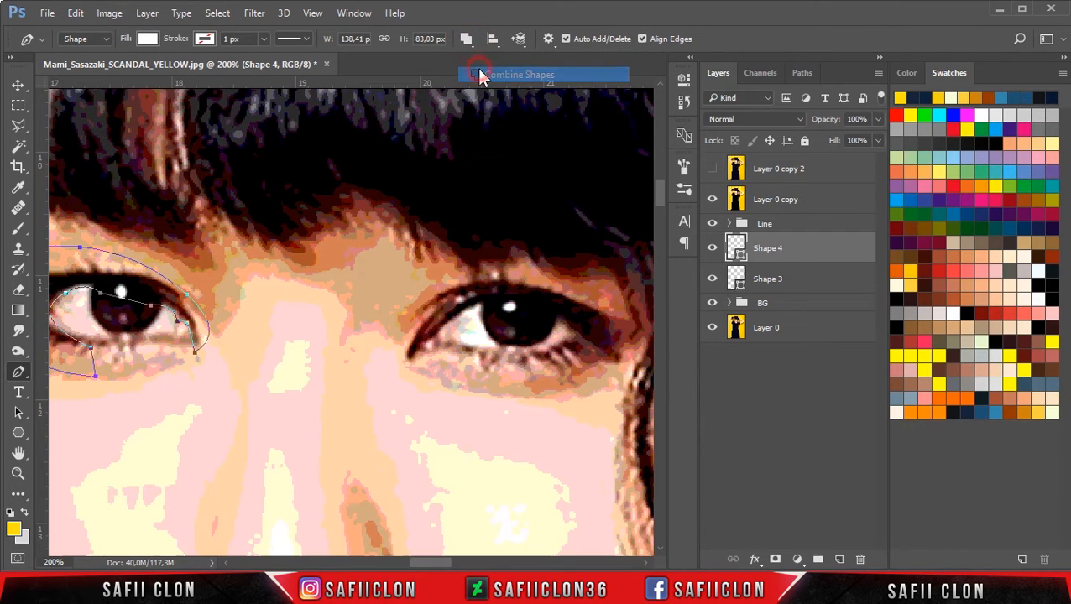
pyautogui.click(461, 358)
pyautogui.moveTo(454, 311); pyautogui.dragTo(564, 376)
pyautogui.moveTo(632, 372)
pyautogui.mouseDown()
pyautogui.moveTo(645, 361)
pyautogui.moveTo(641, 312)
pyautogui.mouseUp()
pyautogui.moveTo(602, 283); pyautogui.dragTo(571, 271)
pyautogui.moveTo(482, 255); pyautogui.dragTo(428, 259)
pyautogui.moveTo(383, 273); pyautogui.dragTo(361, 293)
pyautogui.moveTo(361, 333); pyautogui.dragTo(373, 351)
pyautogui.click(463, 358)
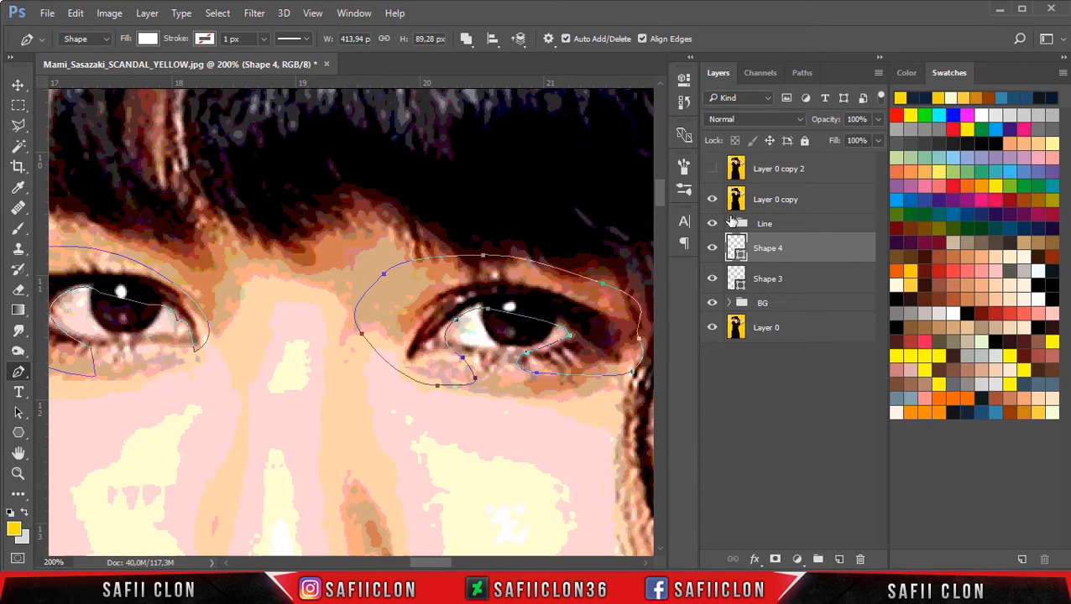
# Step: Hide the Layer 0 copy photo, then fill Shape 4 with grey #585951 and clip it to Shape 3
pyautogui.click(713, 201)
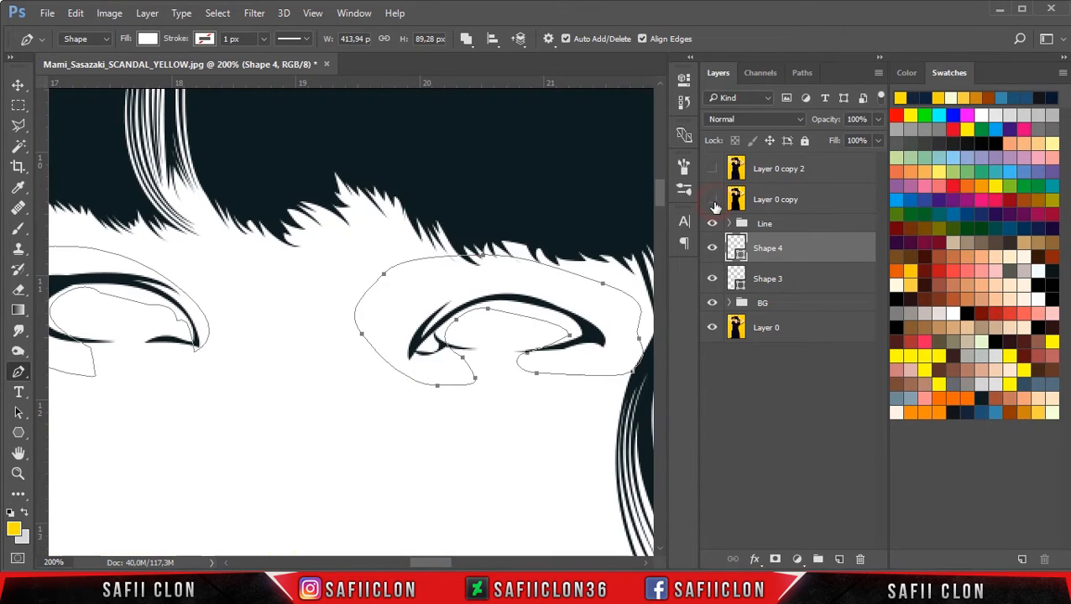
pyautogui.doubleClick(738, 254)
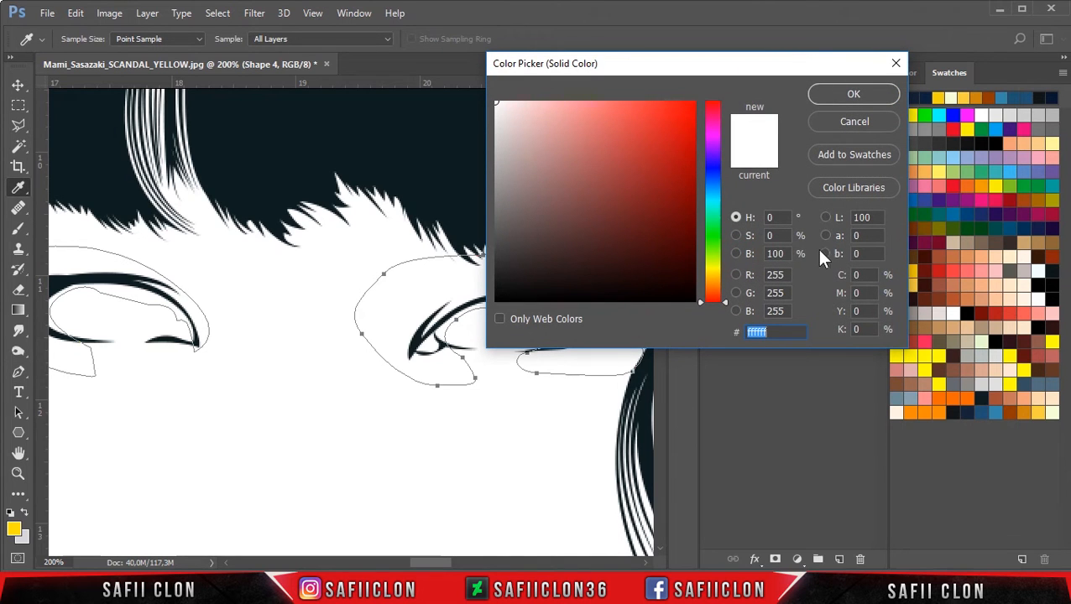
pyautogui.click(1012, 267)
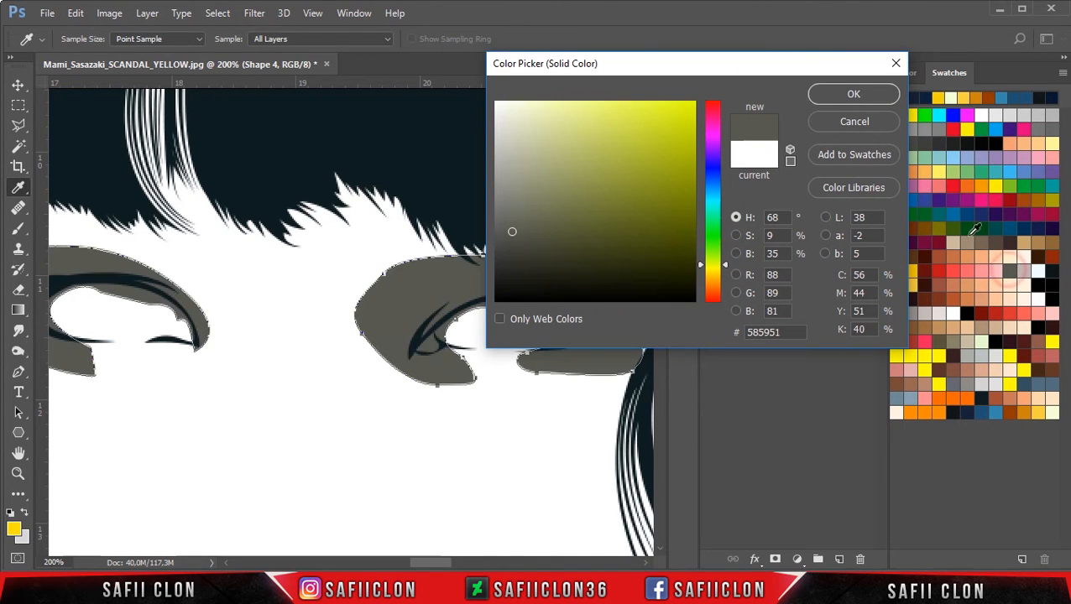
pyautogui.click(847, 100)
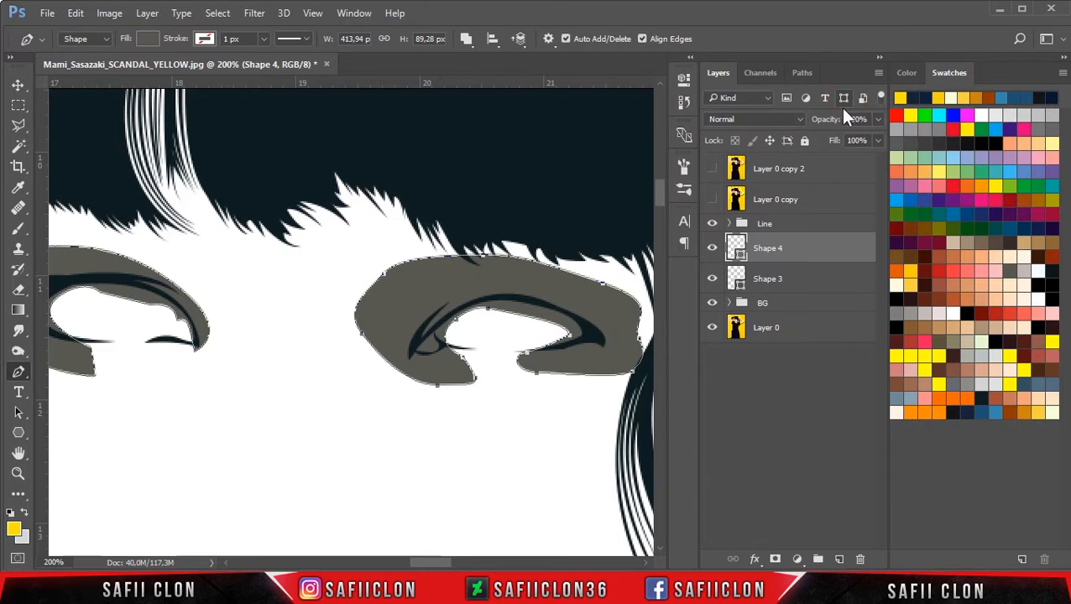
pyautogui.rightClick(798, 252)
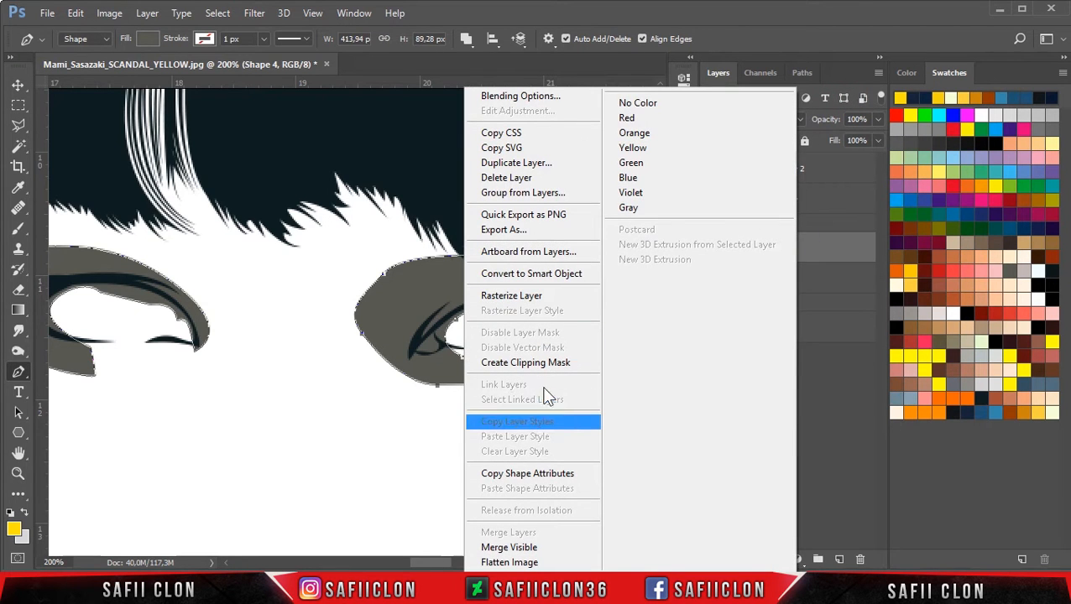
pyautogui.click(524, 362)
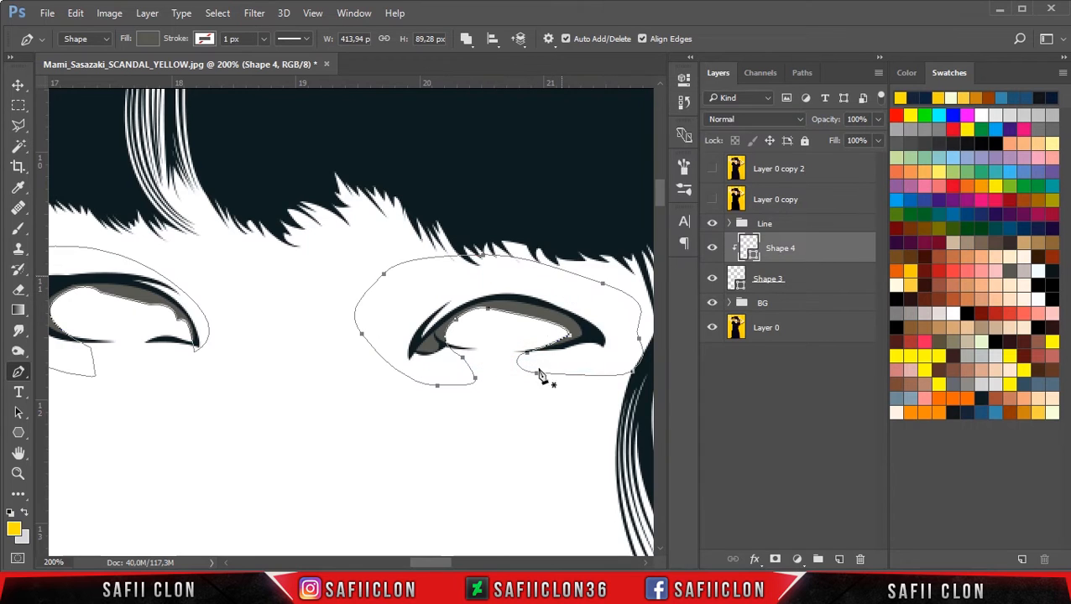
# Step: With Layer 0 copy shown, start a new shape layer above Shape 3 and trace a lighter shadow's inner edge across the left-hand eye past the iris
pyautogui.moveTo(443, 564); pyautogui.dragTo(426, 564)
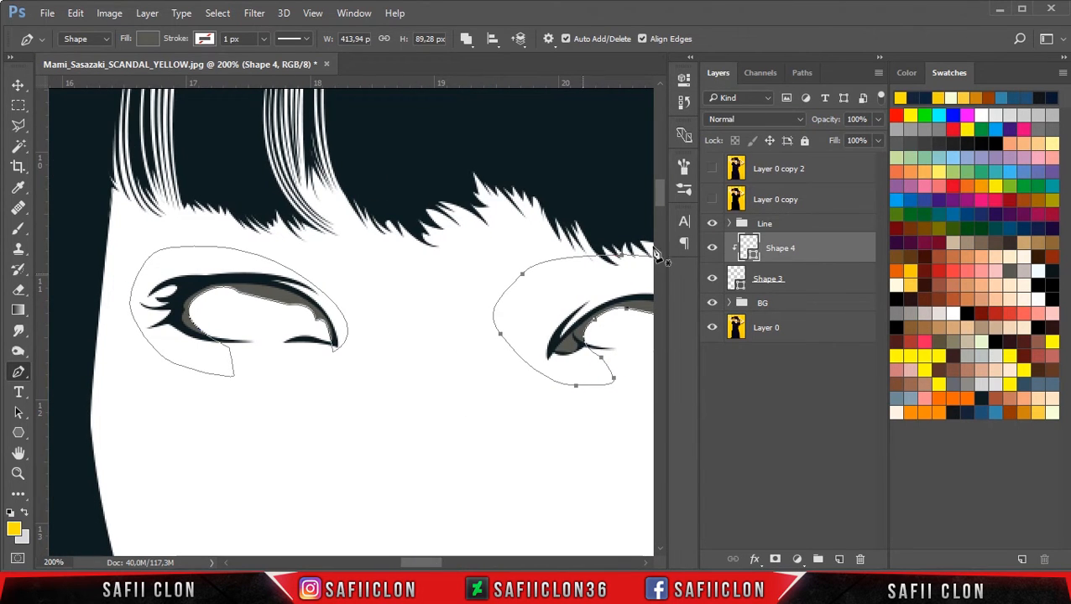
pyautogui.click(712, 199)
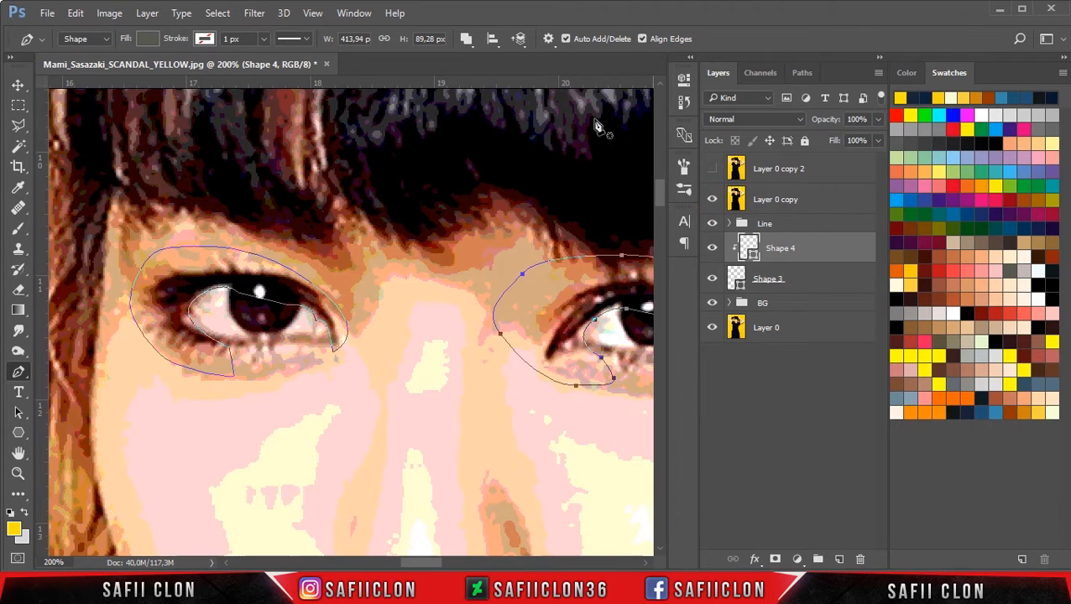
pyautogui.click(466, 40)
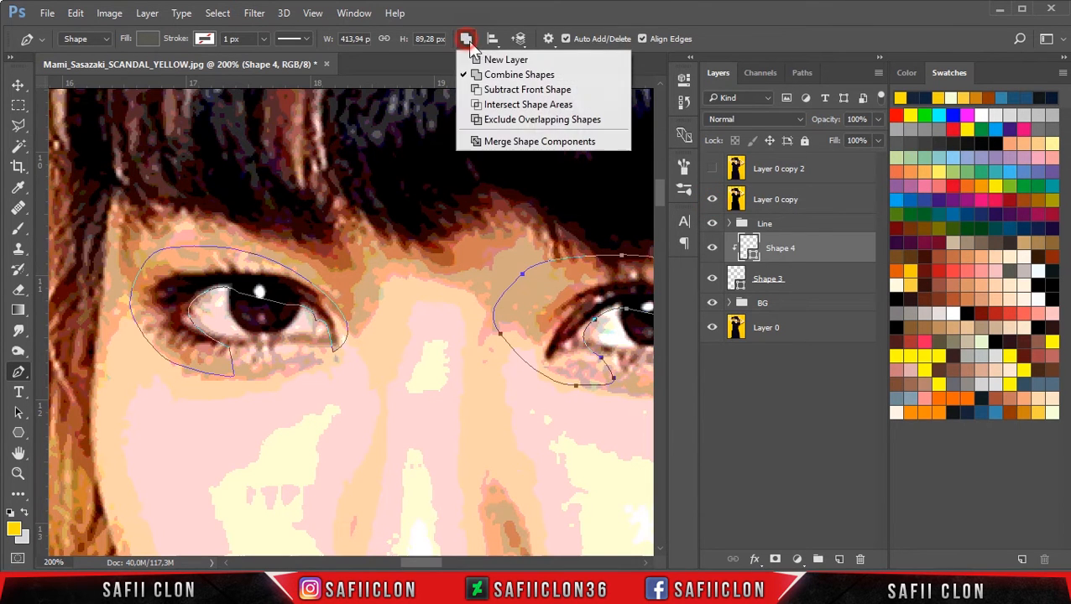
pyautogui.click(503, 60)
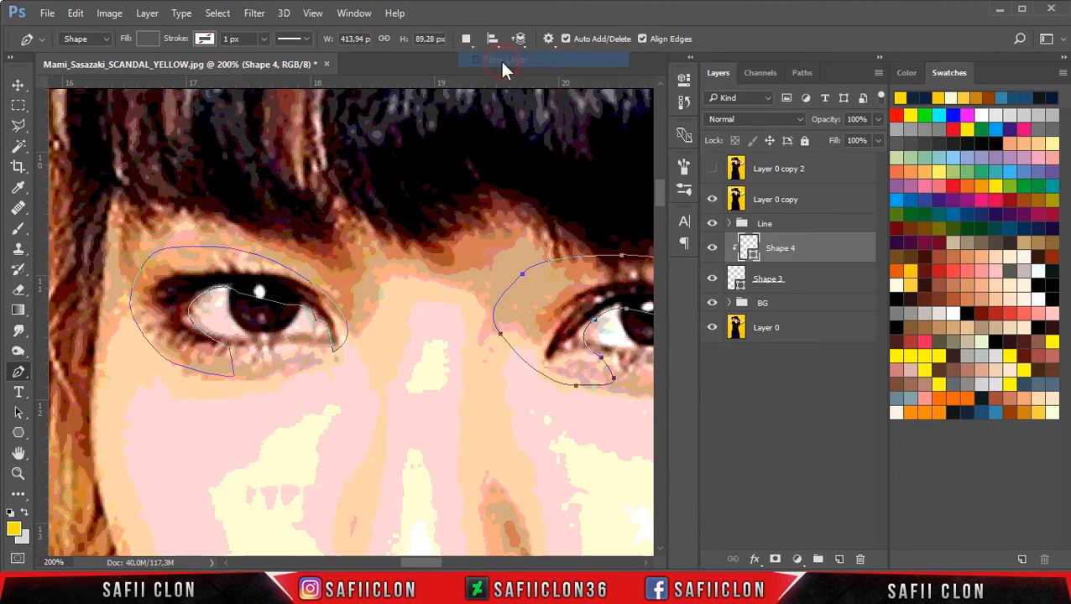
pyautogui.click(813, 282)
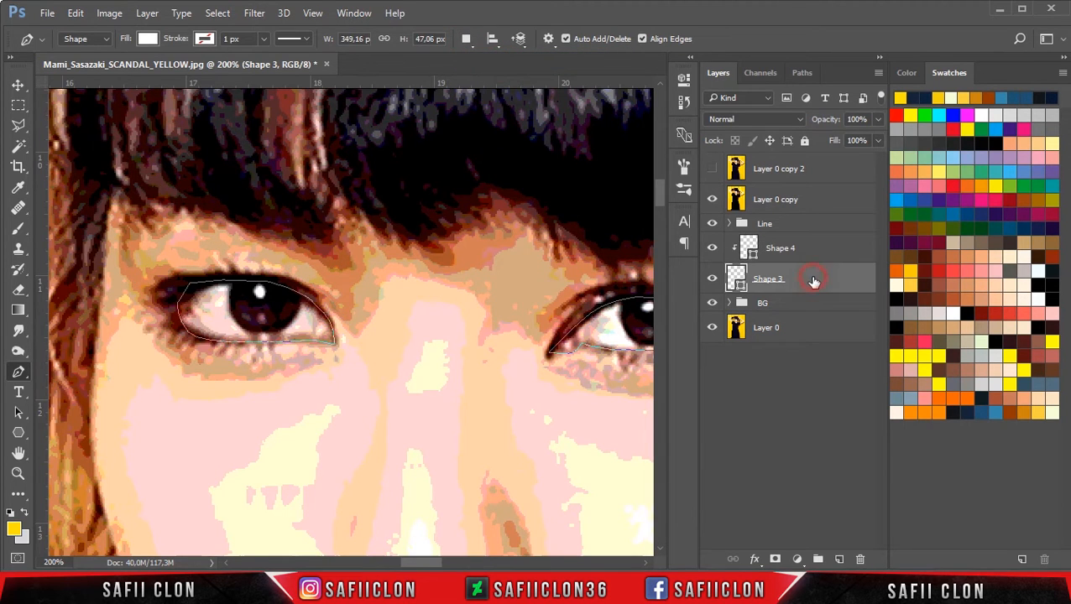
pyautogui.click(242, 348)
pyautogui.moveTo(217, 292); pyautogui.dragTo(250, 314)
pyautogui.keyDown('alt'); pyautogui.click(201, 305); pyautogui.keyUp('alt')
pyautogui.click(210, 316)
pyautogui.click(204, 298)
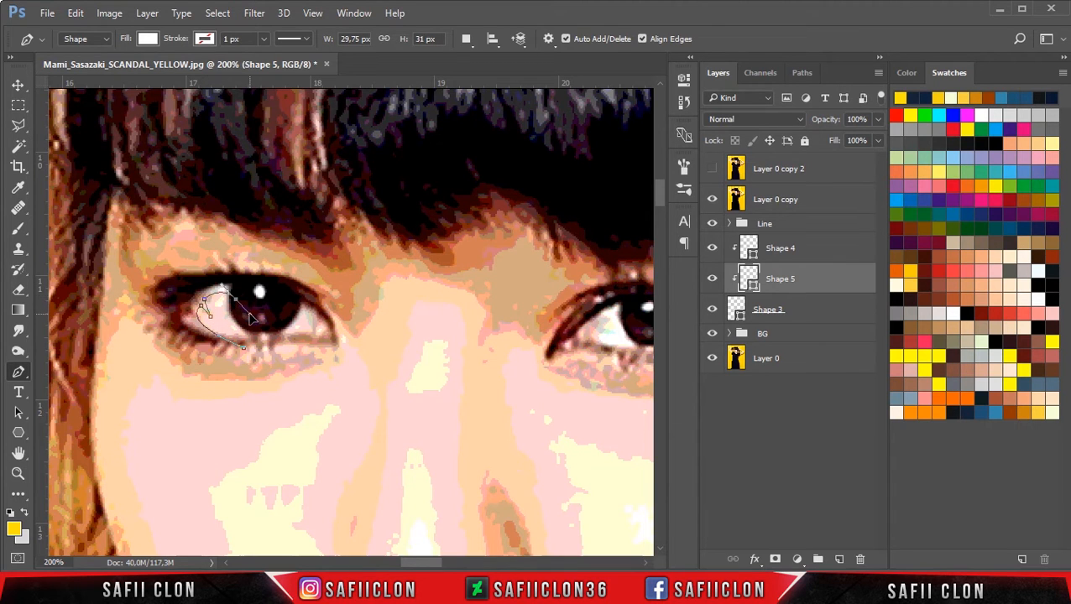
pyautogui.click(292, 309)
# Step: Finish the inner edge and close the path around the outside of the left-hand eye, about 146 × 78 px overall, then hide the photo
pyautogui.click(711, 199)
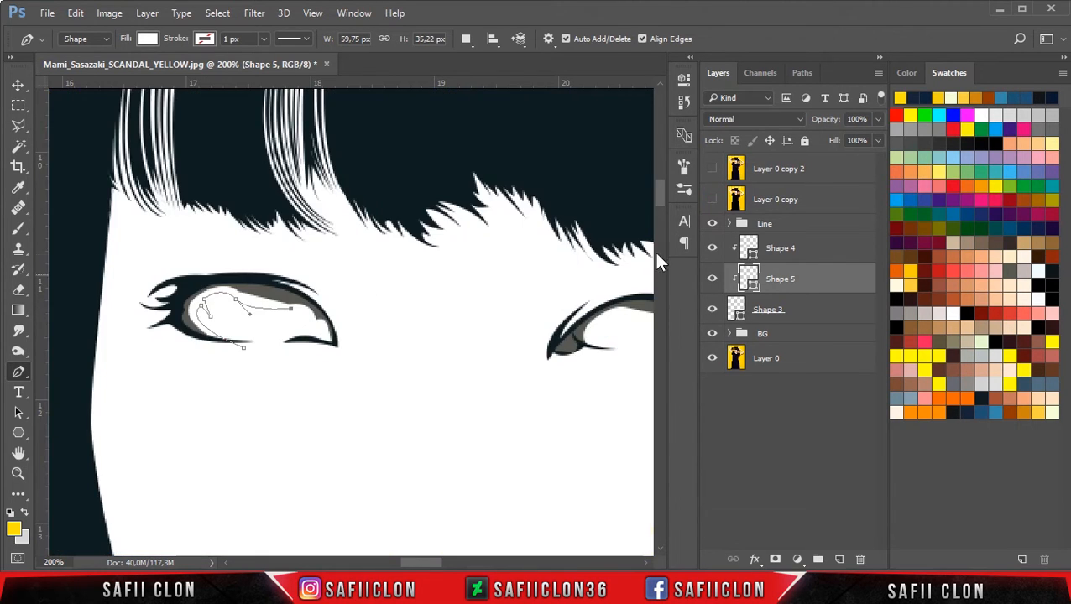
pyautogui.click(712, 200)
pyautogui.moveTo(308, 326); pyautogui.dragTo(333, 289)
pyautogui.click(274, 345)
pyautogui.click(360, 344)
pyautogui.click(255, 253)
pyautogui.moveTo(182, 247)
pyautogui.mouseDown()
pyautogui.moveTo(165, 250)
pyautogui.moveTo(130, 296)
pyautogui.mouseUp()
pyautogui.click(142, 335)
pyautogui.moveTo(232, 368); pyautogui.dragTo(250, 362)
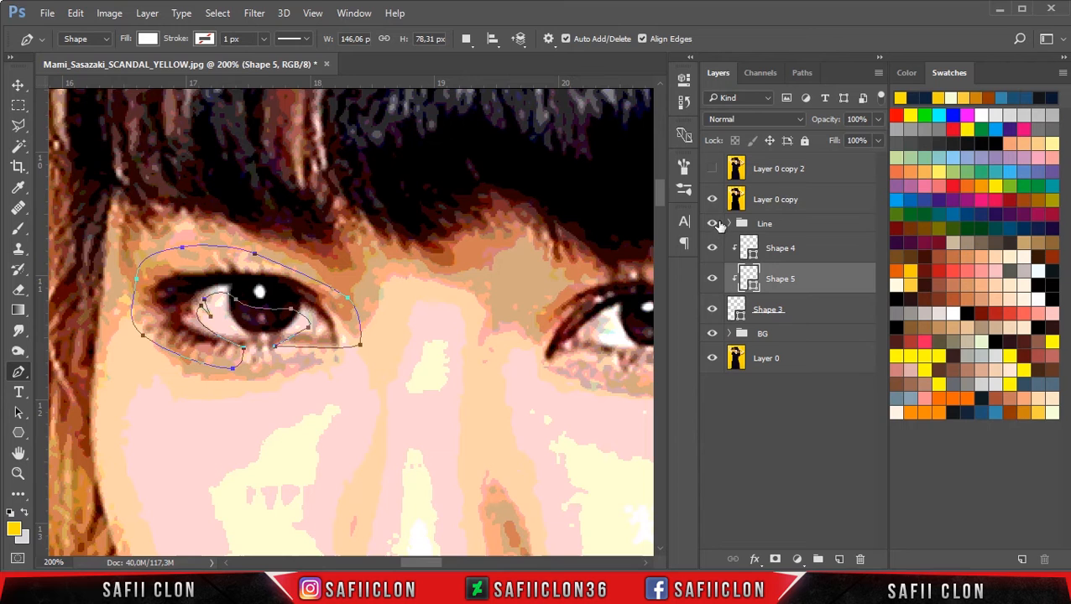
pyautogui.click(713, 203)
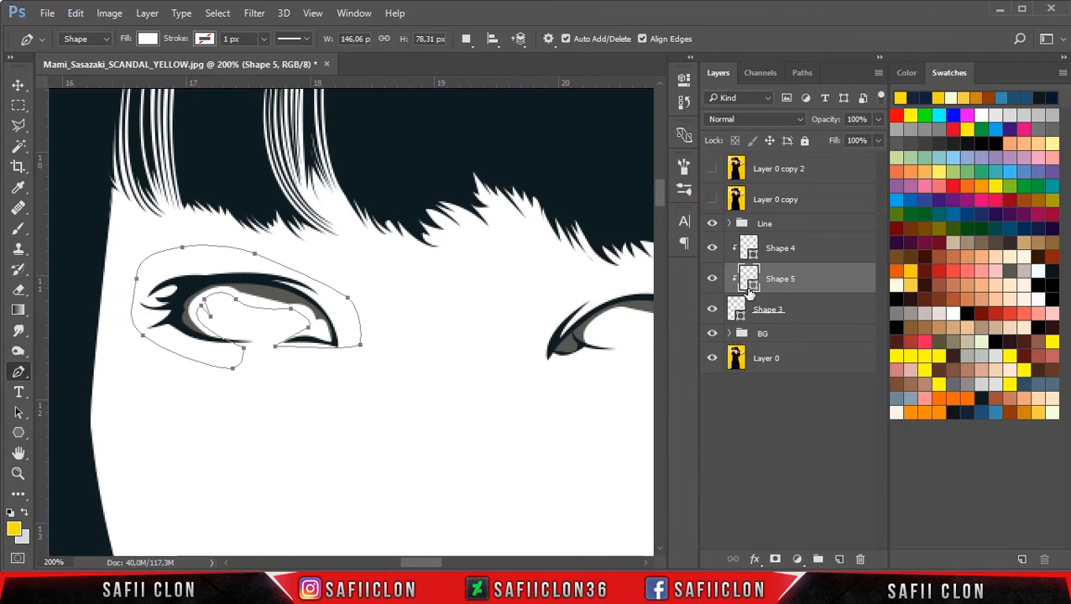
# Step: Set new paths to combine with Shape 5, show the photo, and trace the lighter shadow's inner edge across the right-hand eye
pyautogui.moveTo(436, 564); pyautogui.dragTo(450, 564)
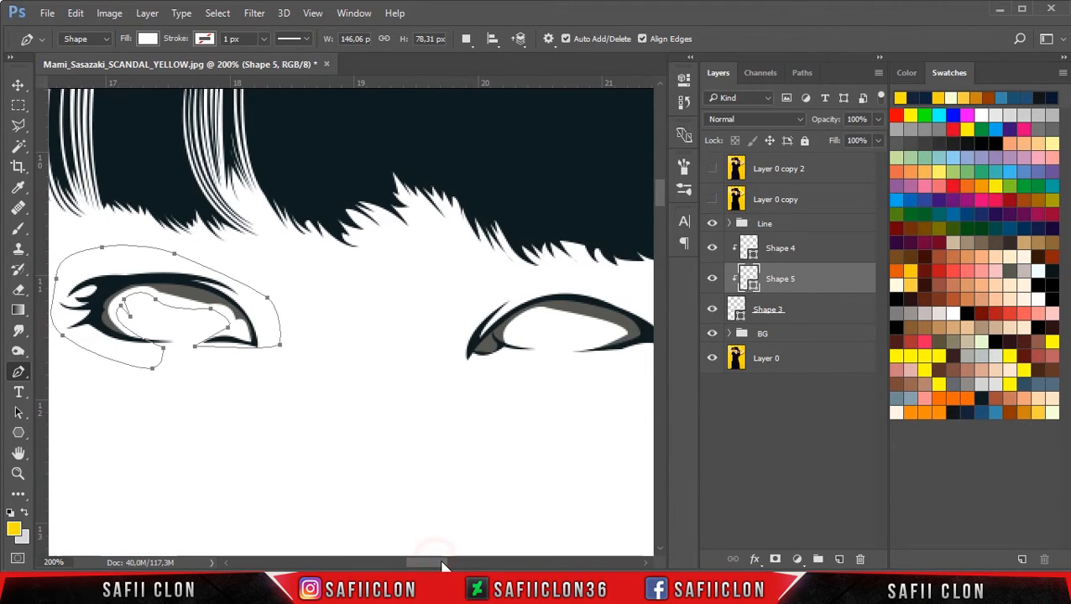
pyautogui.click(466, 39)
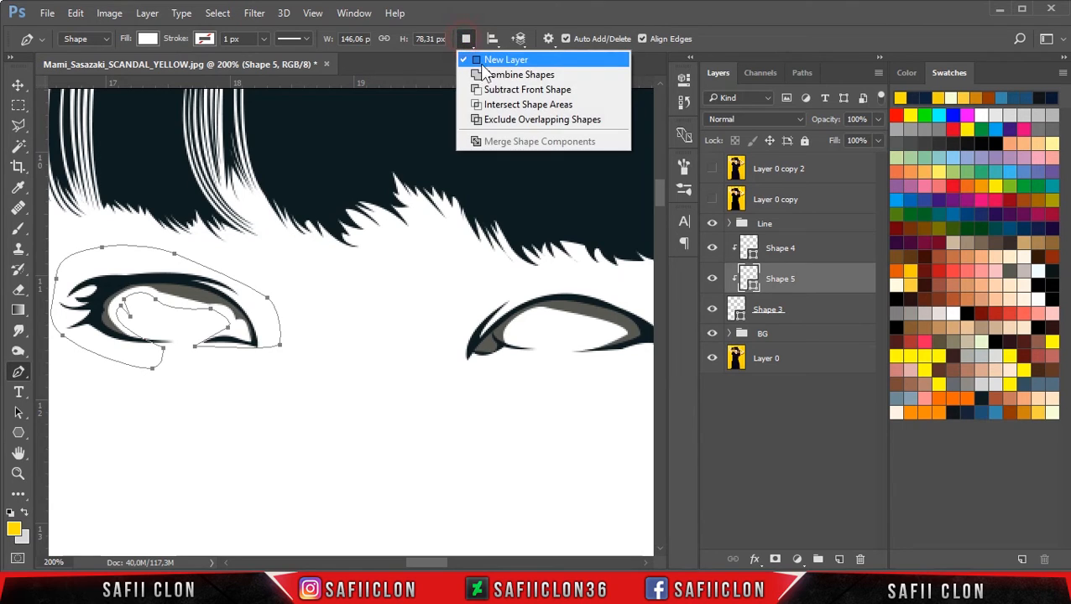
pyautogui.click(510, 75)
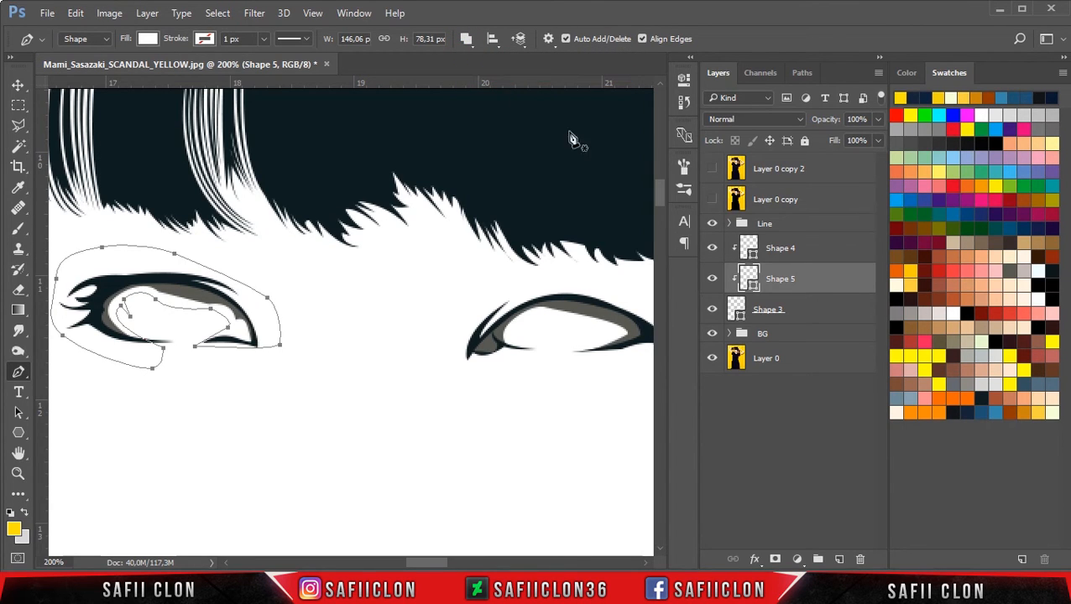
pyautogui.click(527, 353)
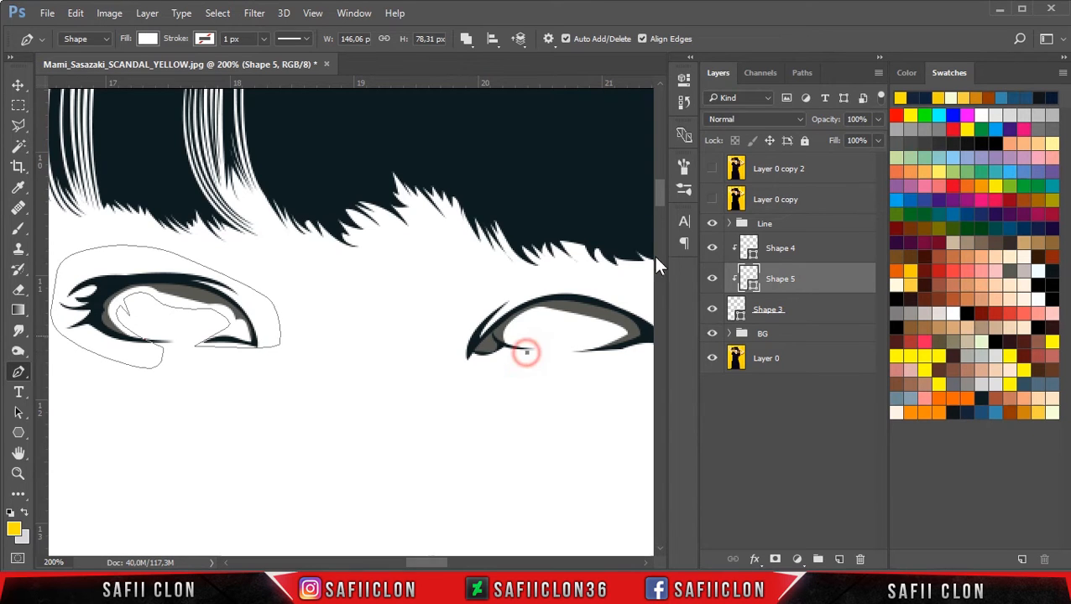
pyautogui.click(712, 200)
pyautogui.moveTo(542, 312); pyautogui.dragTo(605, 323)
pyautogui.moveTo(530, 369); pyautogui.dragTo(512, 361)
# Step: Close the Shape 5 path loosely around the outside of the right-hand eye, about 398 × 117 px overall with both eyes, and hide the photo
pyautogui.moveTo(439, 568); pyautogui.dragTo(449, 569)
pyautogui.moveTo(537, 349); pyautogui.dragTo(546, 297)
pyautogui.moveTo(465, 264); pyautogui.dragTo(435, 251)
pyautogui.moveTo(347, 260); pyautogui.dragTo(304, 273)
pyautogui.moveTo(250, 343); pyautogui.dragTo(277, 401)
pyautogui.moveTo(340, 427); pyautogui.dragTo(361, 414)
pyautogui.moveTo(370, 385); pyautogui.dragTo(387, 351)
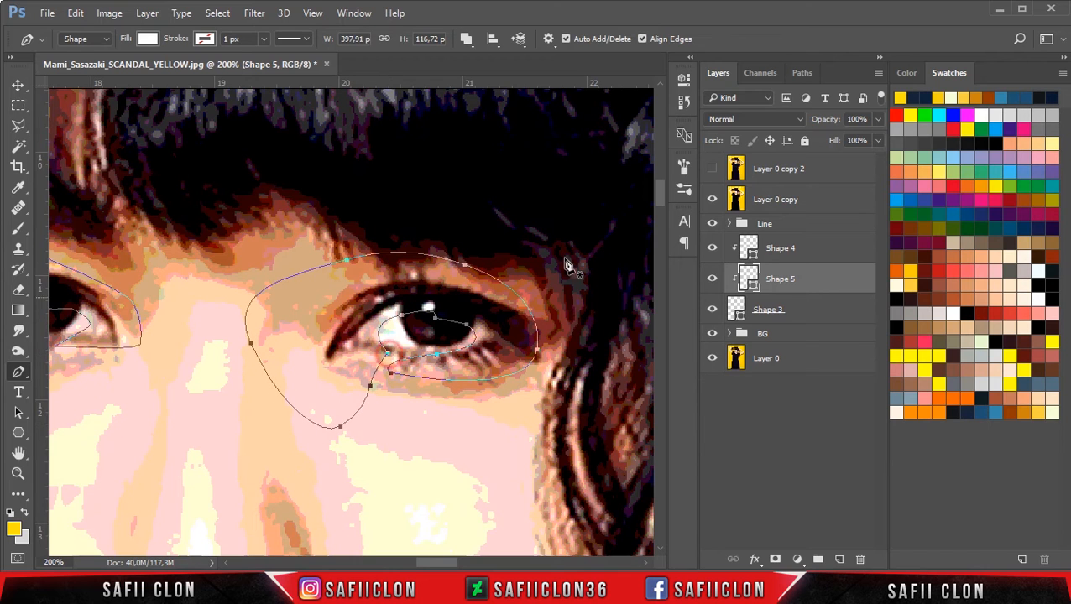
pyautogui.click(712, 200)
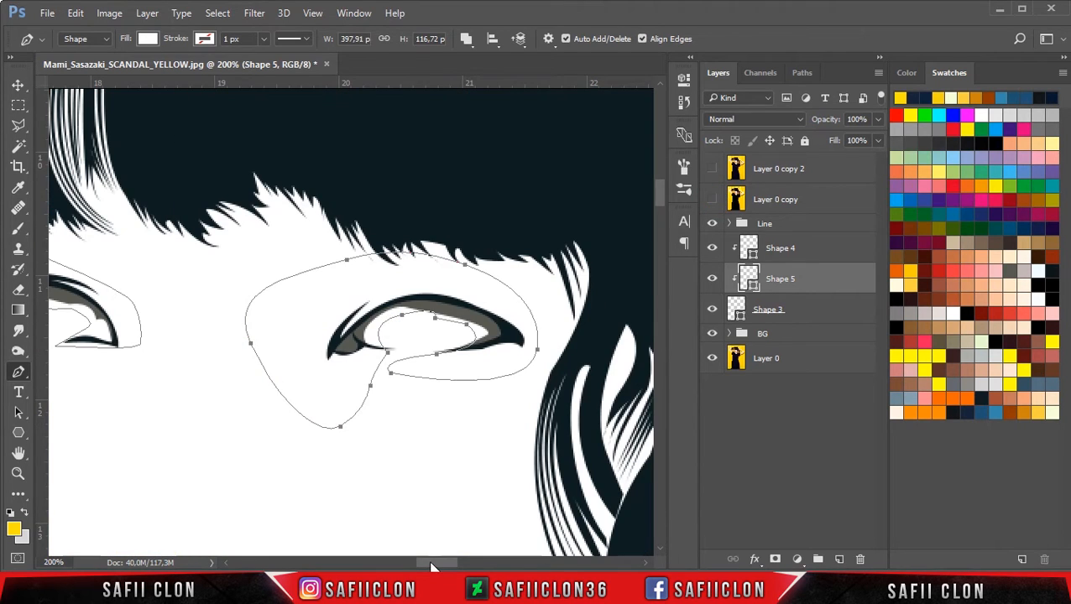
# Step: Fill Shape 5 with the light greyish pink #c1b7b5
pyautogui.hscroll(-5, 429, 567)
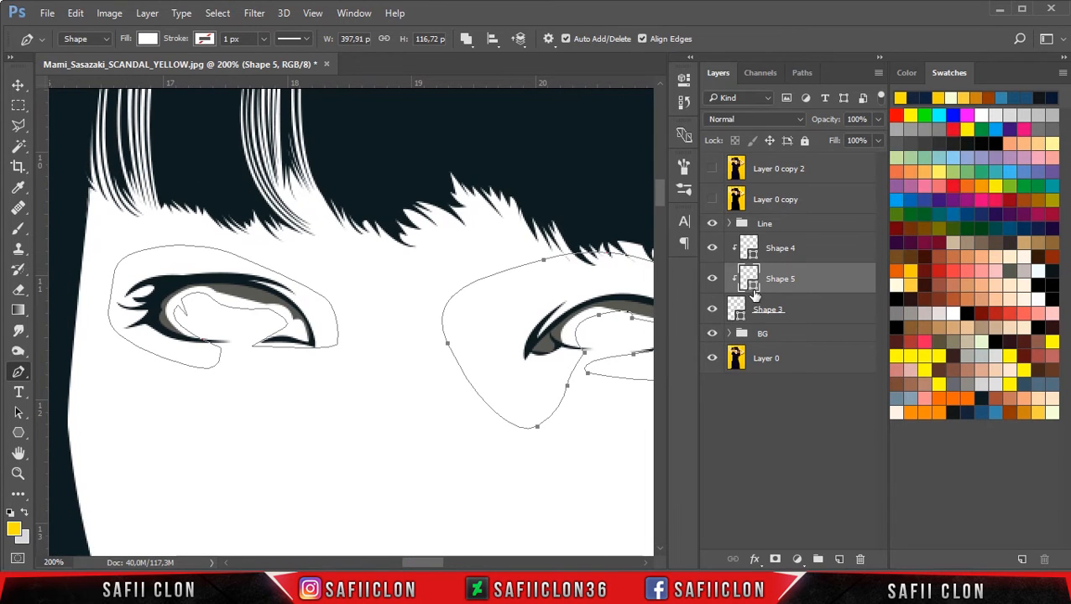
pyautogui.doubleClick(751, 285)
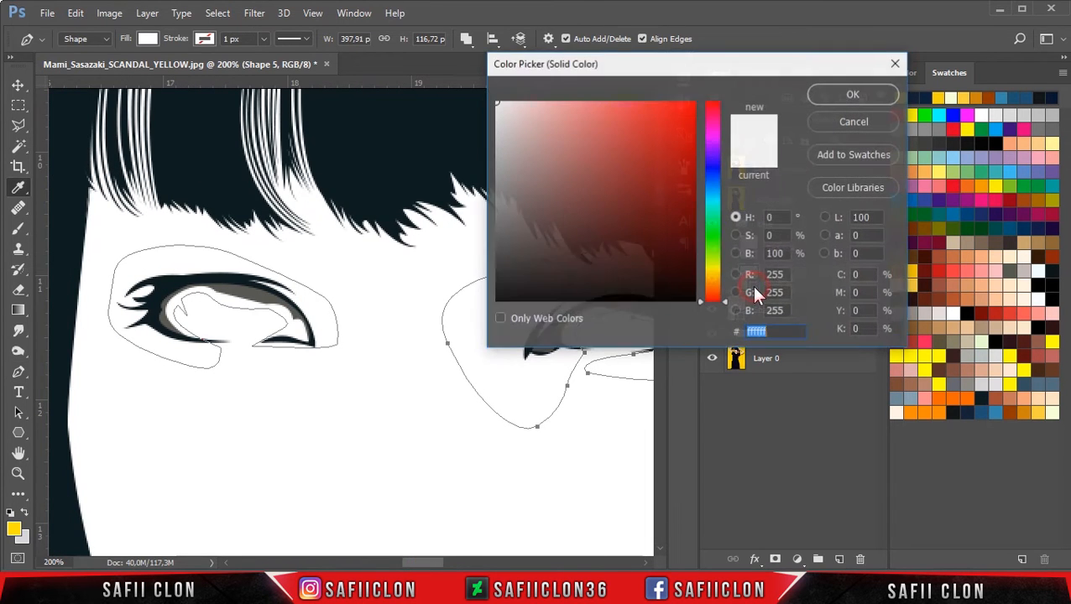
pyautogui.click(1024, 268)
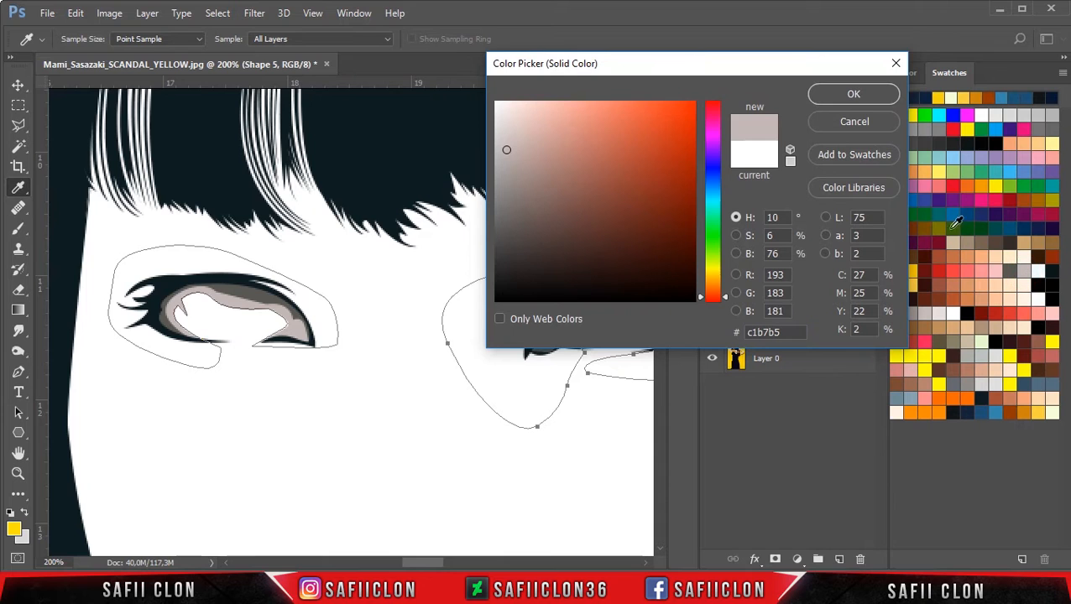
pyautogui.click(851, 95)
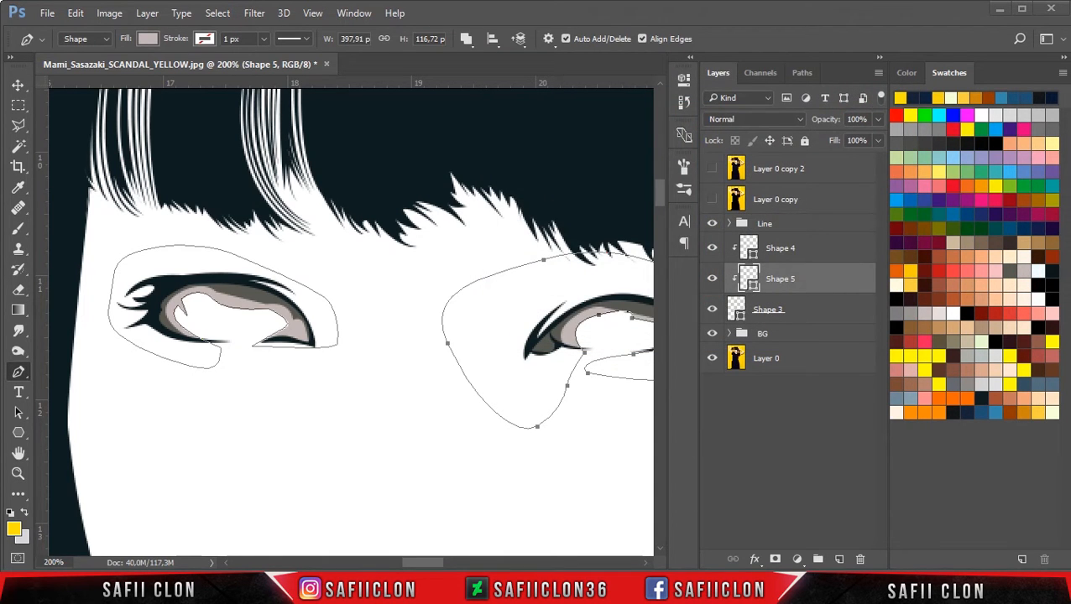
pyautogui.click(764, 501)
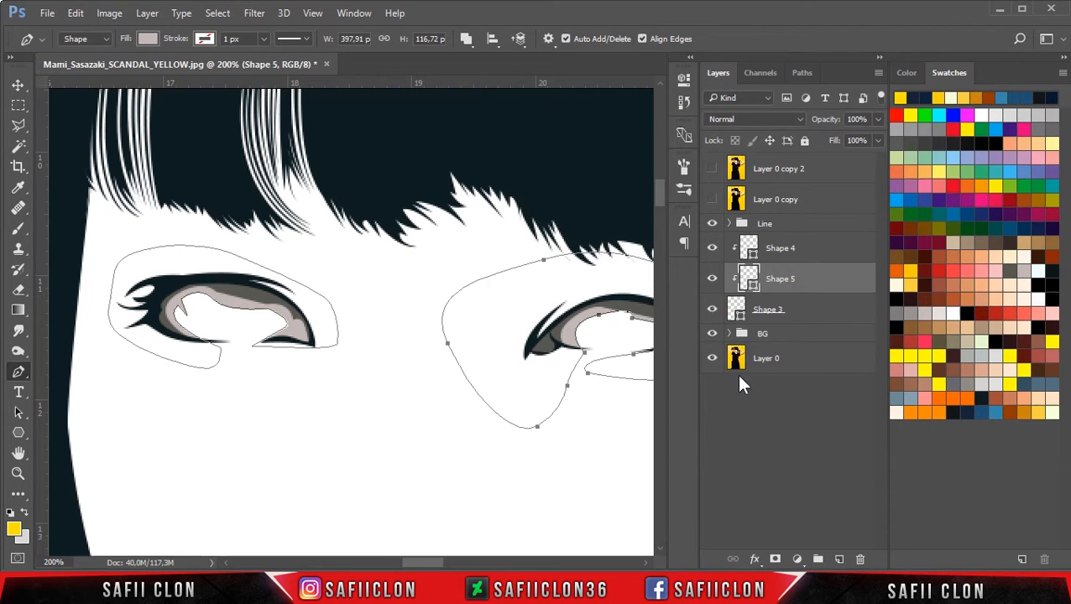
# Step: Show Layer 0 copy and draw a 50 × 50 px circle with the Ellipse tool above Shape 4, just below the left-hand eye
pyautogui.click(711, 199)
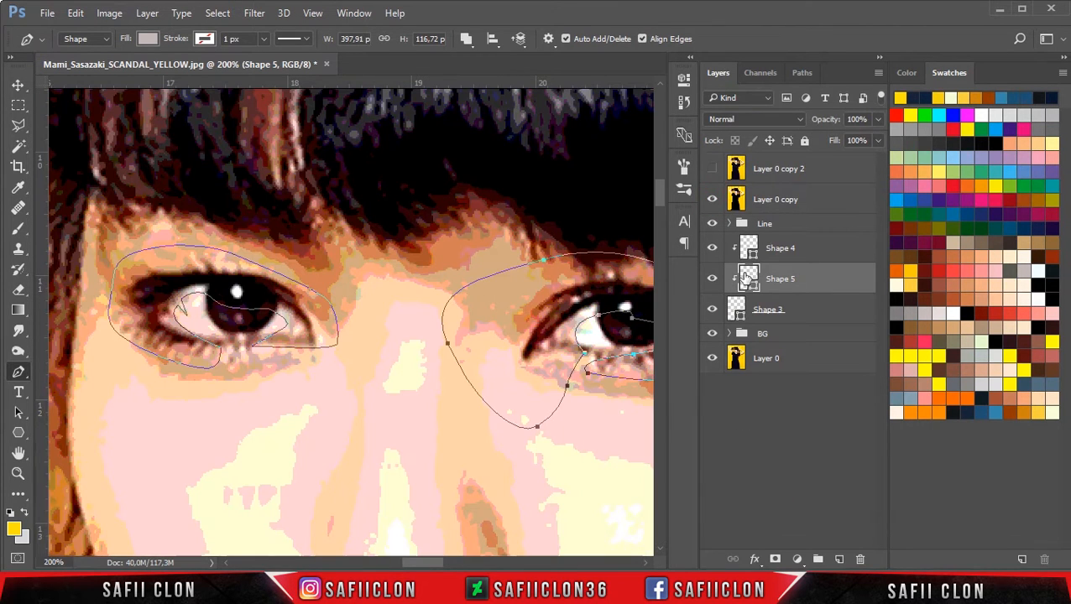
pyautogui.click(812, 250)
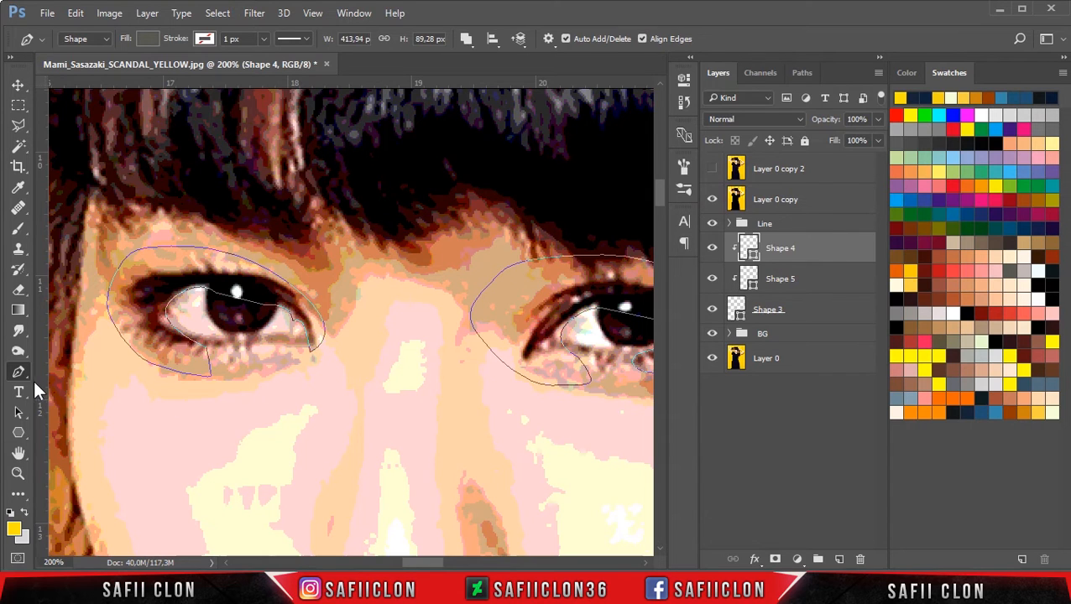
pyautogui.click(22, 435)
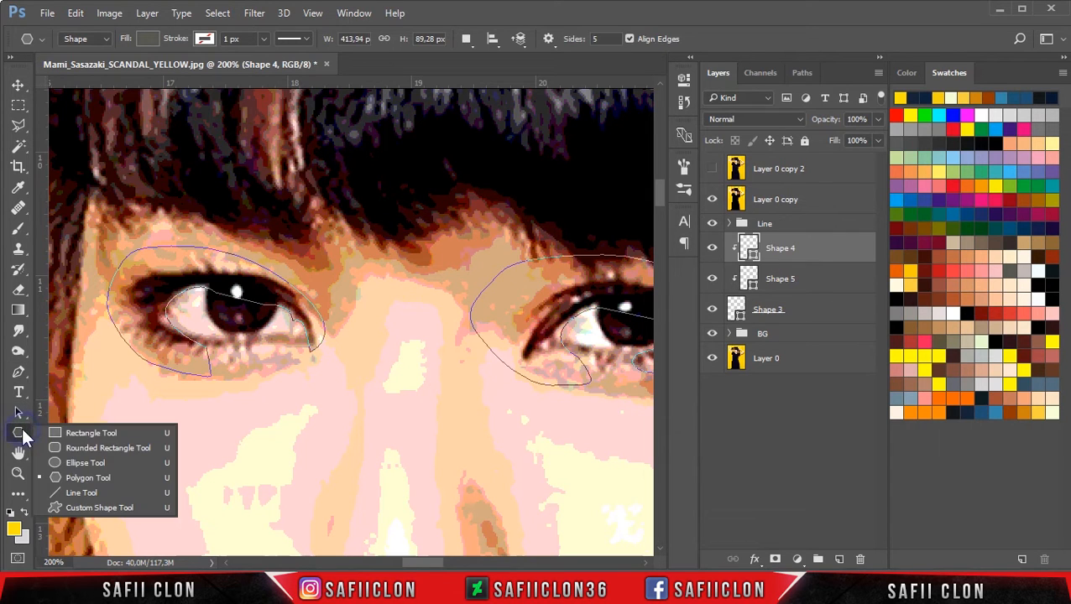
pyautogui.click(87, 462)
pyautogui.moveTo(253, 375); pyautogui.dragTo(346, 439)
pyautogui.click(636, 75)
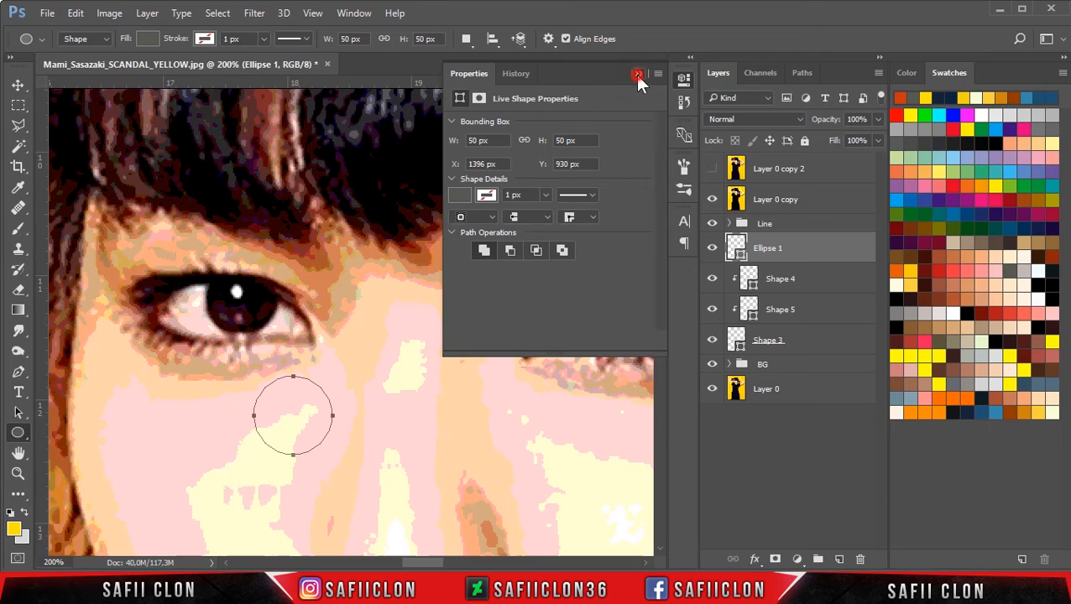
# Step: Move the circle onto the left-hand iris, scale it proportionally to 47 × 47 px, and hide the Layer 0 copy photo
pyautogui.hotkey('ctrl', 't')
pyautogui.moveTo(310, 428); pyautogui.dragTo(260, 315)
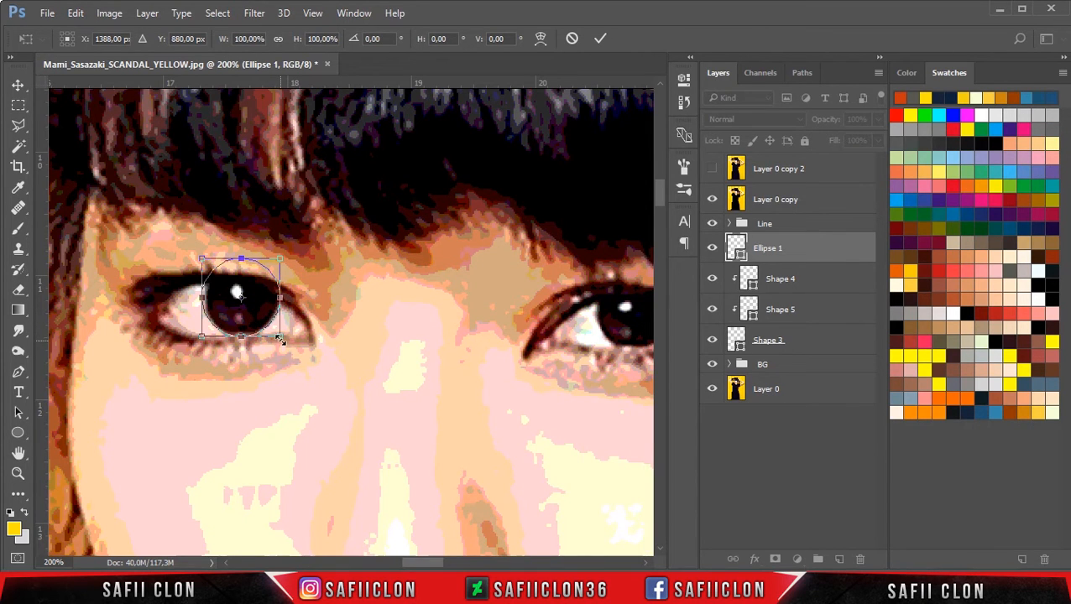
pyautogui.moveTo(278, 335); pyautogui.dragTo(277, 337)
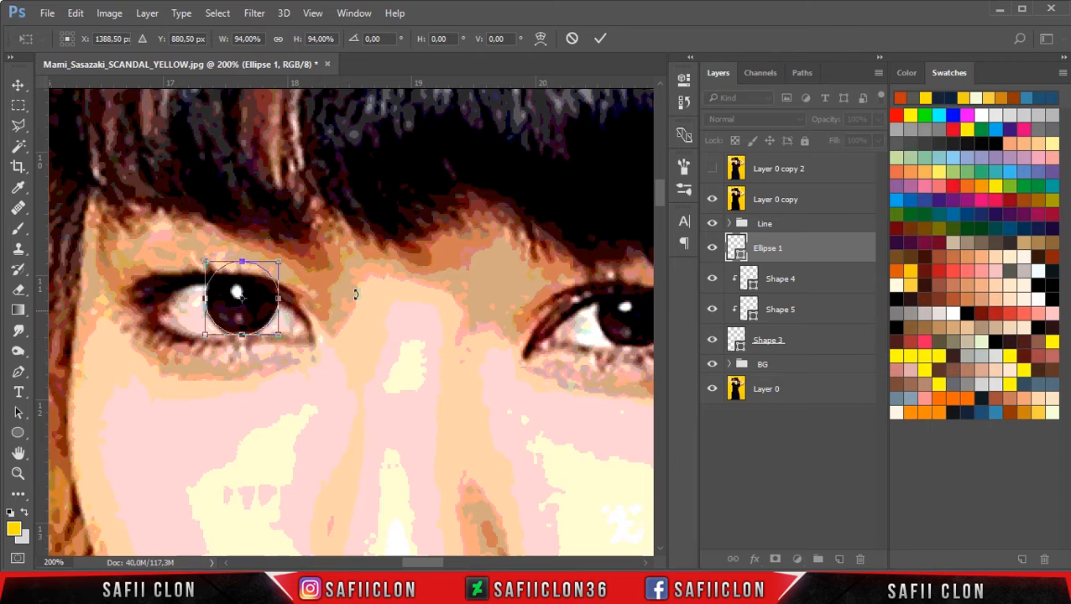
pyautogui.click(601, 38)
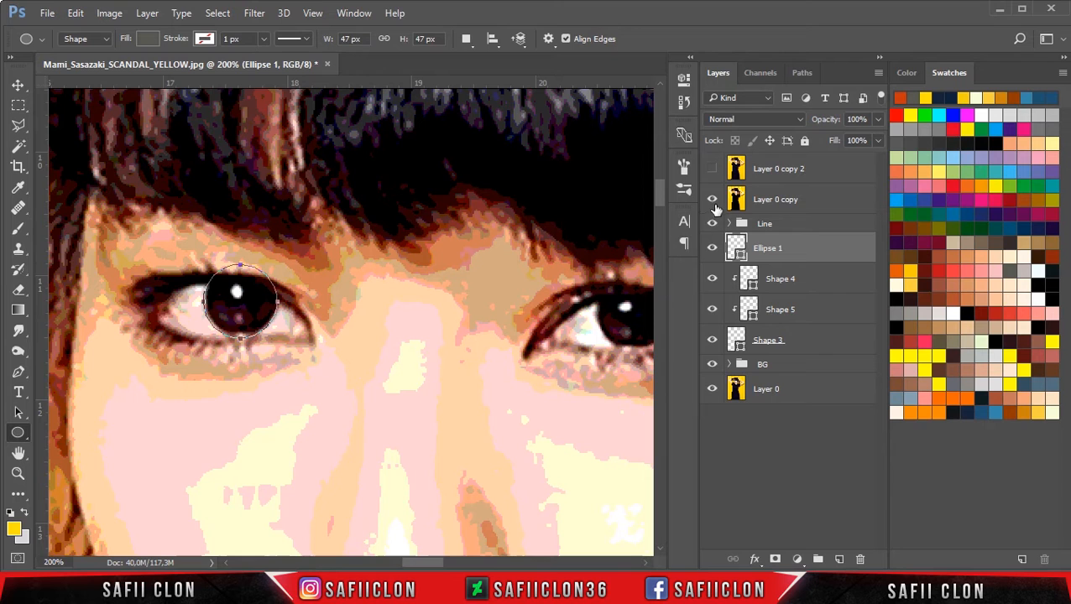
pyautogui.click(712, 199)
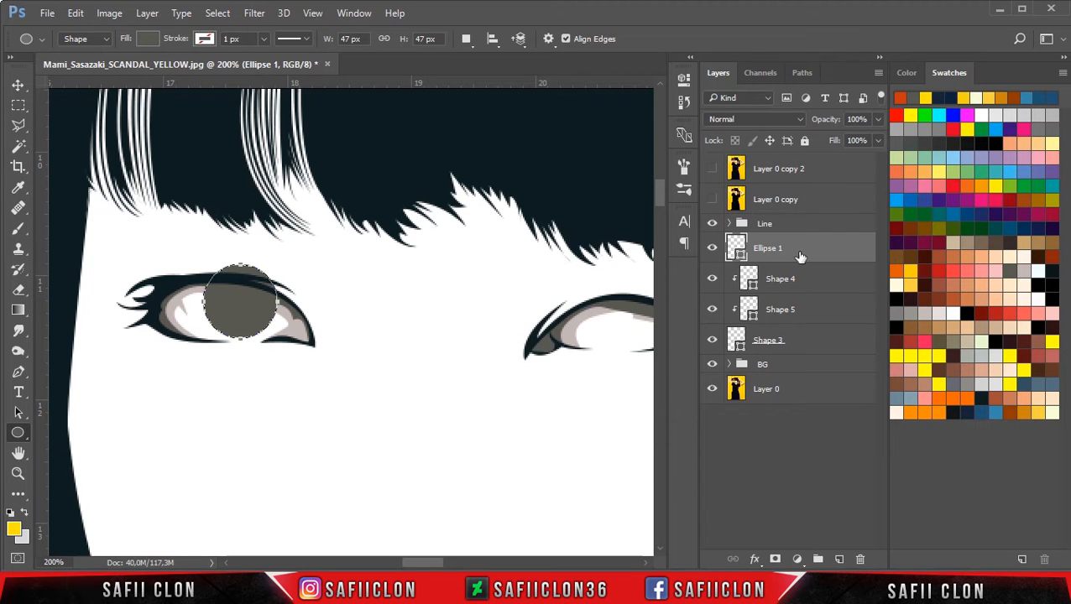
# Step: Fill Ellipse 1 with the medium blue #3587ac
pyautogui.doubleClick(738, 252)
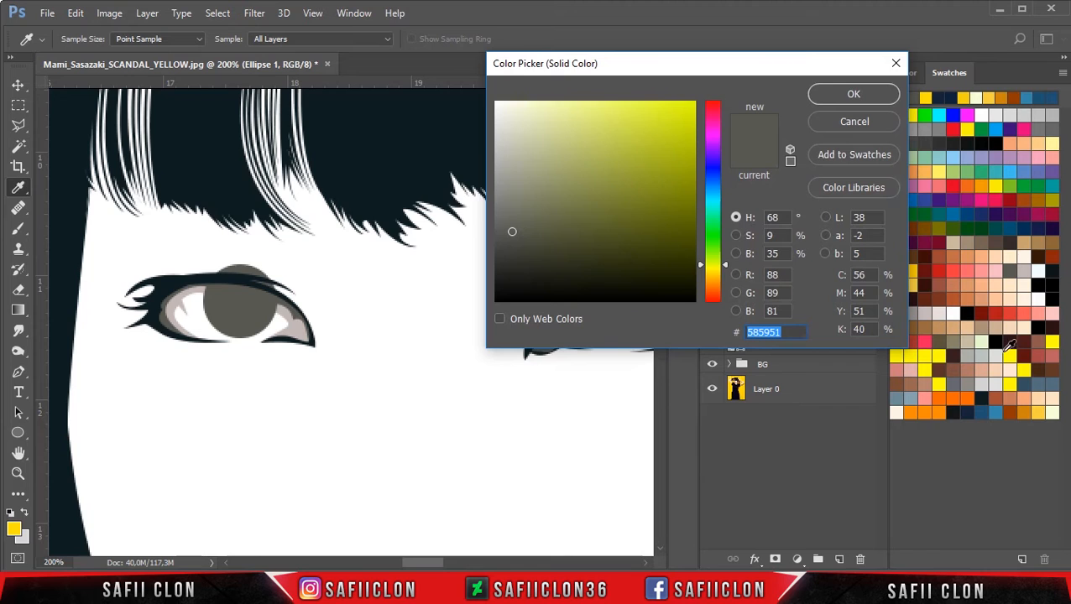
pyautogui.click(1028, 384)
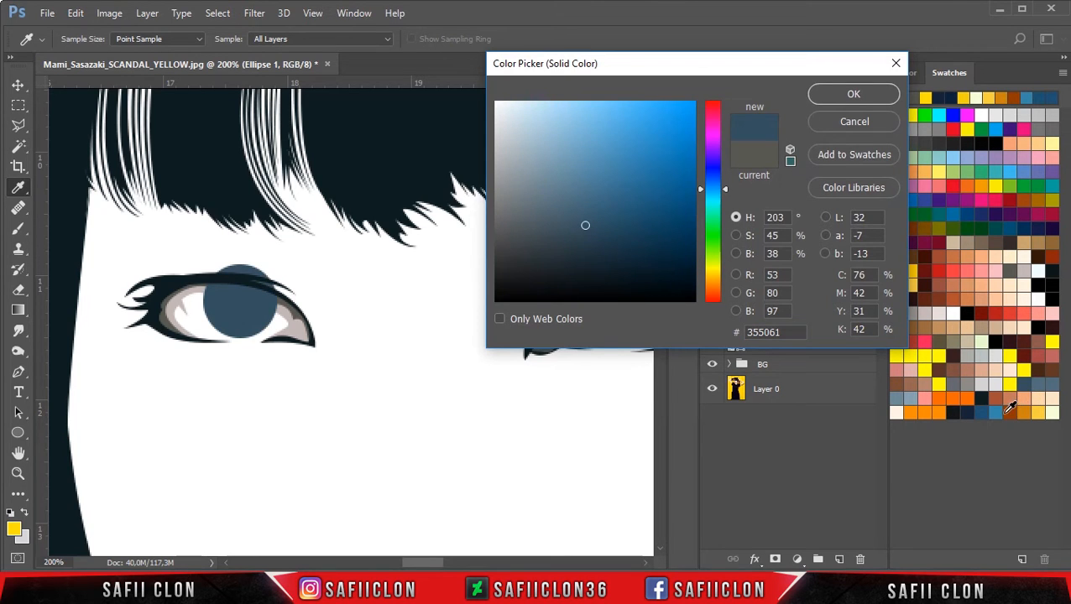
pyautogui.click(987, 412)
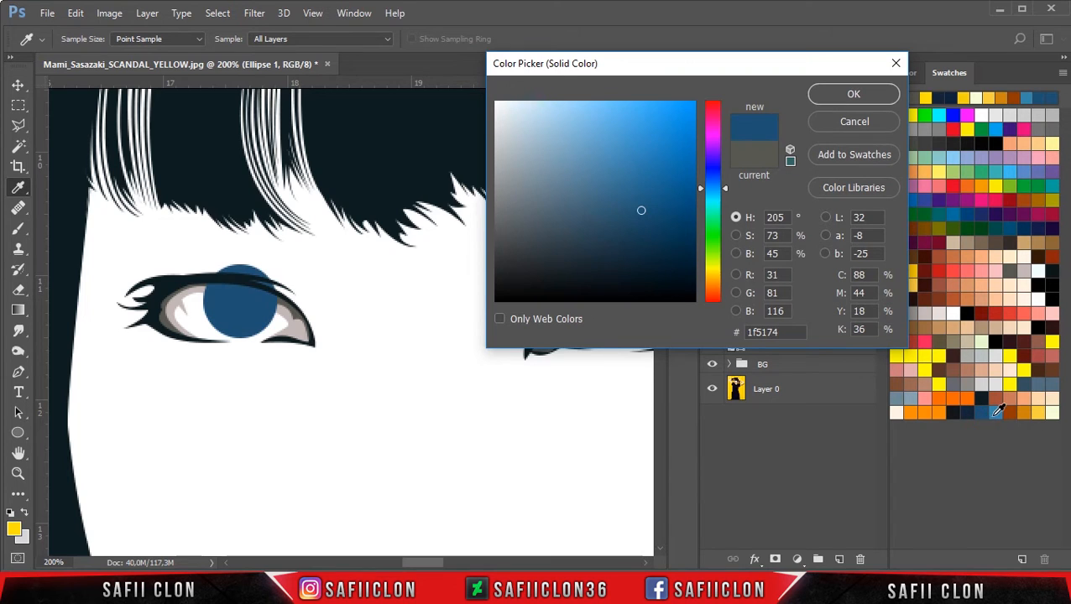
pyautogui.click(995, 411)
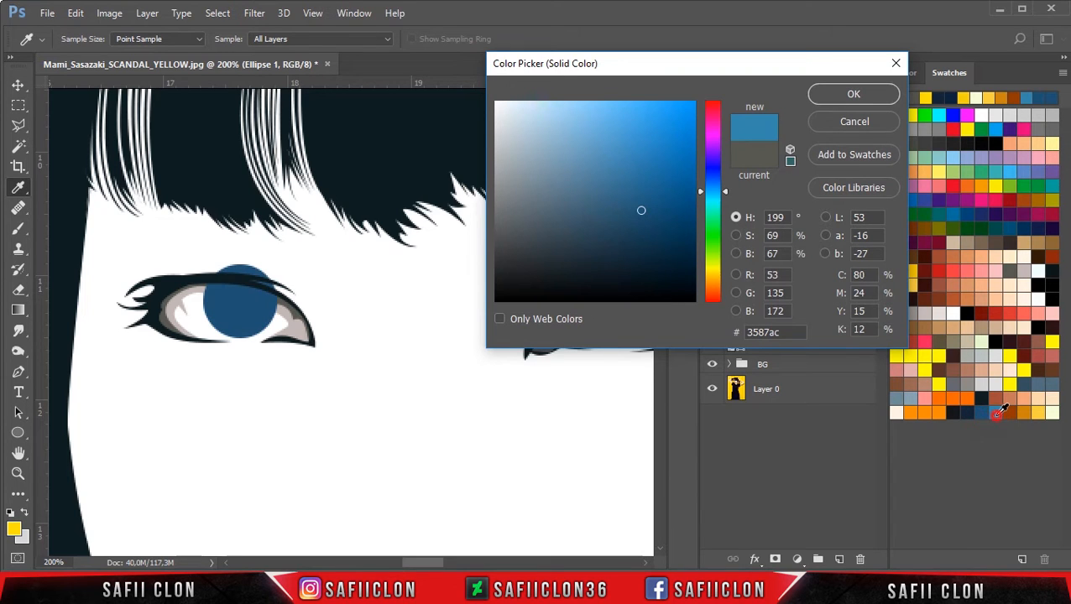
pyautogui.click(864, 91)
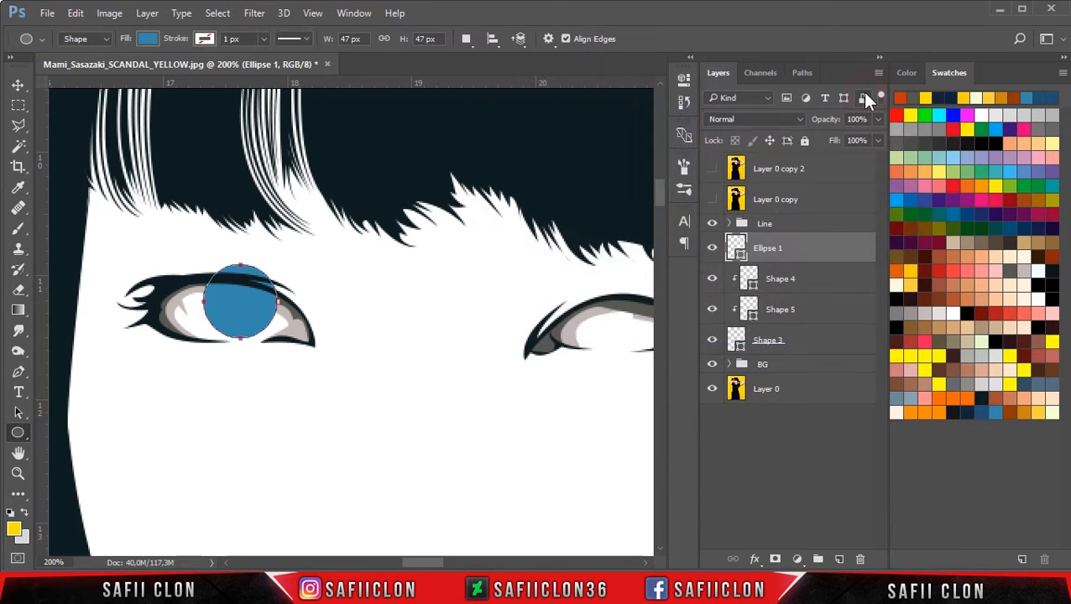
# Step: Clip Ellipse 1 to the Shape 3 eye base and add a Stroke effect to it
pyautogui.rightClick(815, 250)
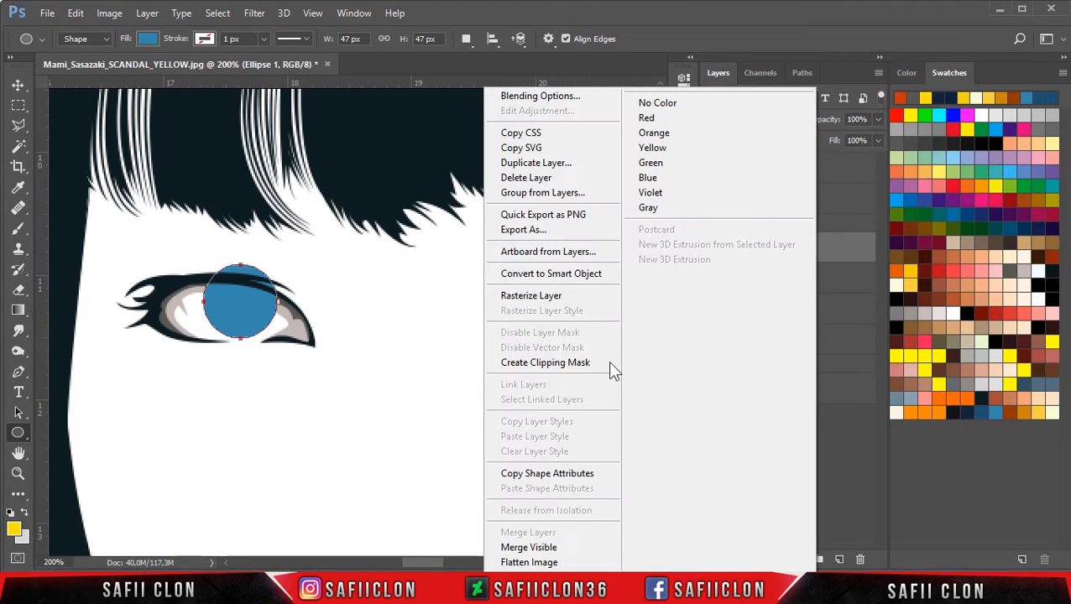
pyautogui.click(569, 364)
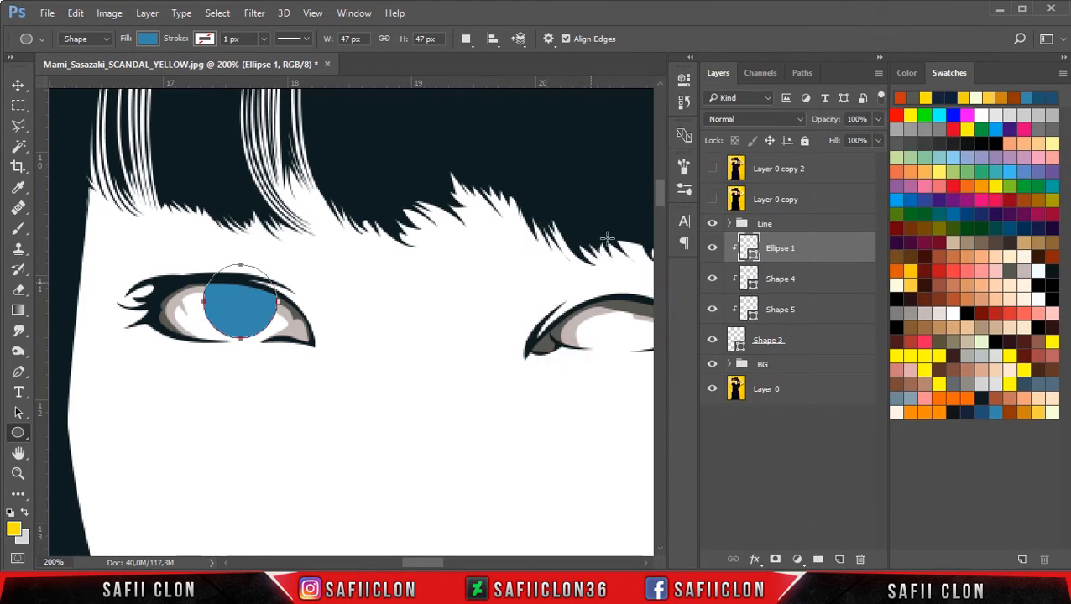
pyautogui.rightClick(825, 250)
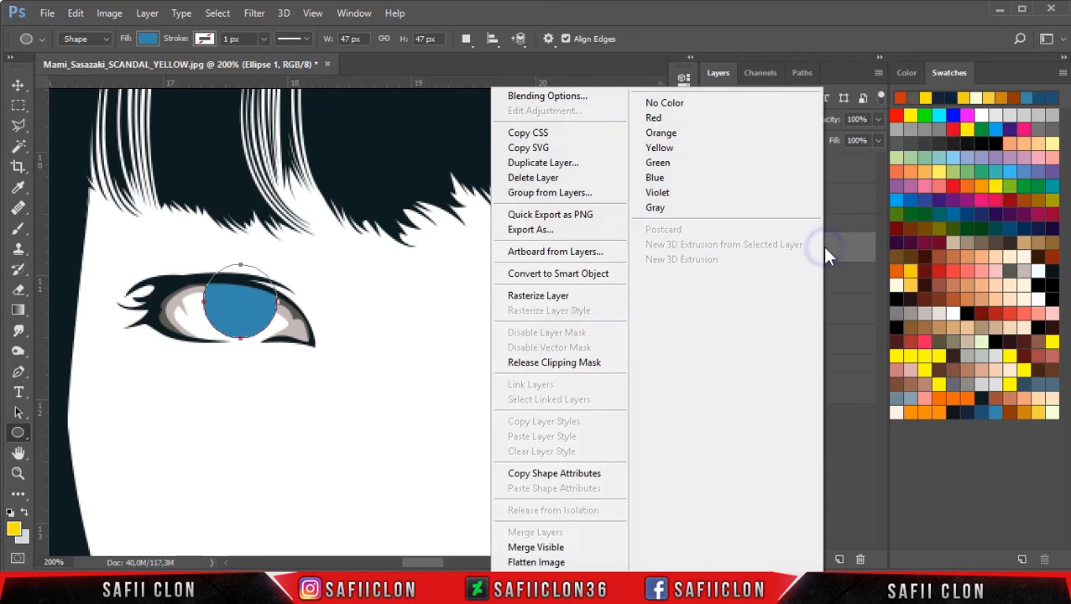
pyautogui.click(534, 94)
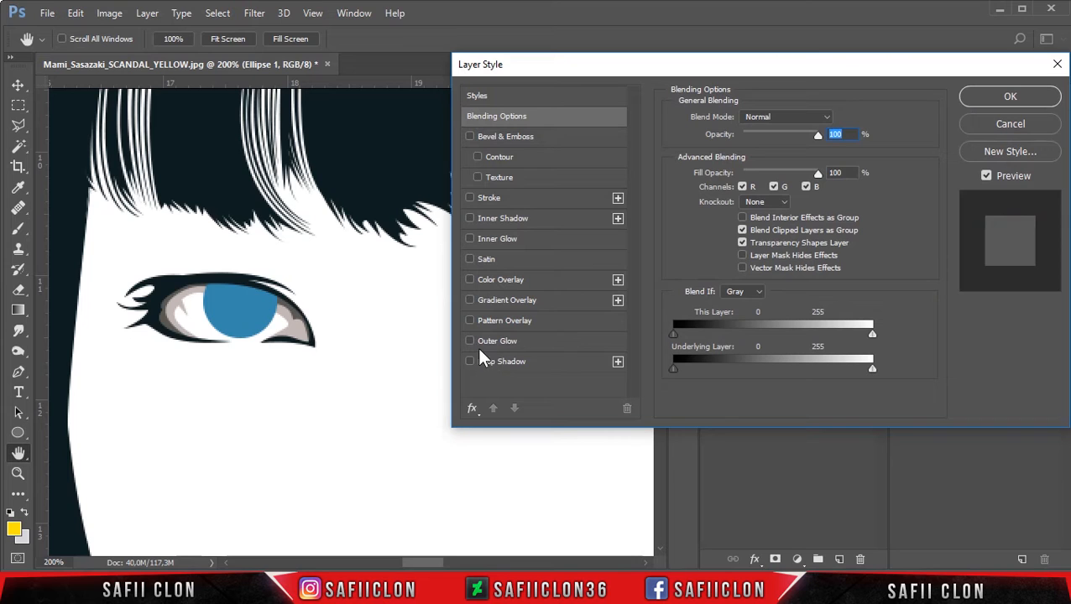
pyautogui.click(471, 198)
pyautogui.click(506, 197)
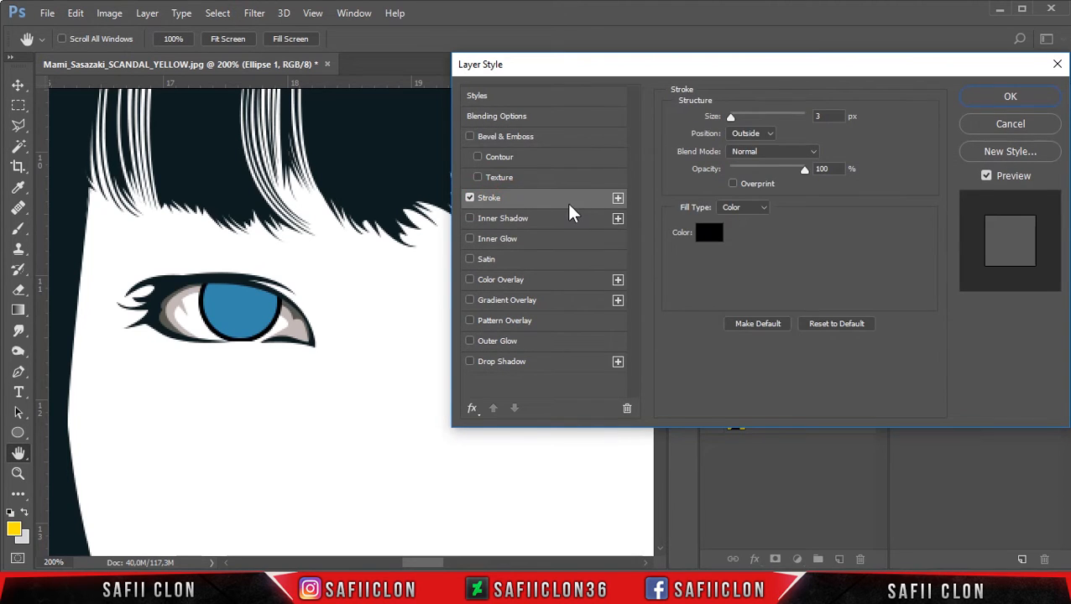
# Step: Give Ellipse 1 a 3 px outside stroke in Normal mode at 100% opacity, coloured #0e1d20 as sampled from the eye outline
pyautogui.click(814, 115)
pyautogui.moveTo(727, 117); pyautogui.dragTo(728, 119)
pyautogui.click(761, 134)
pyautogui.click(763, 132)
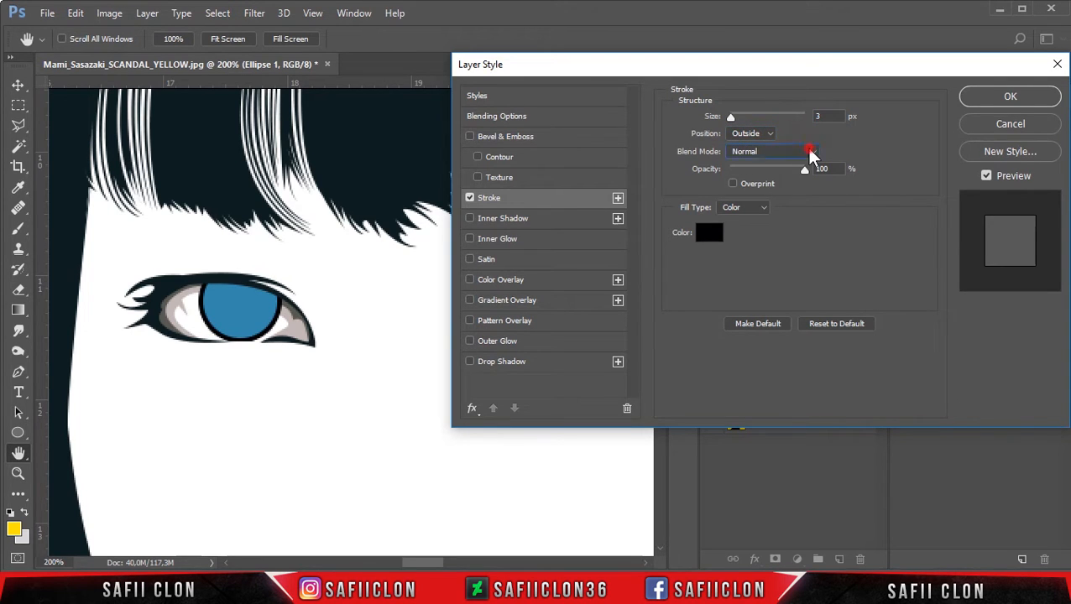
pyautogui.click(811, 155)
pyautogui.click(793, 166)
pyautogui.doubleClick(826, 169)
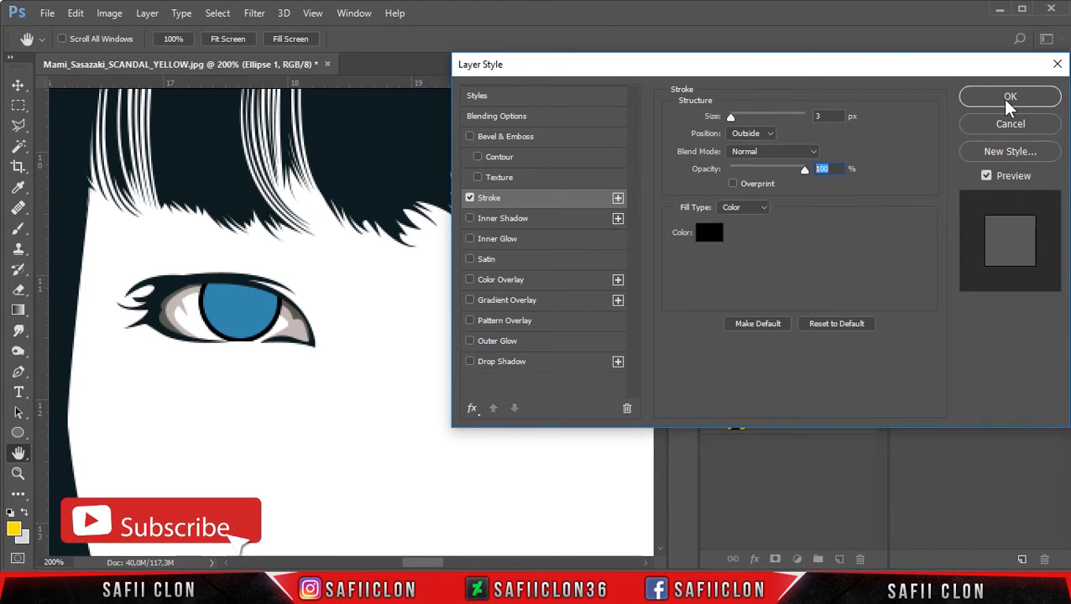
pyautogui.click(711, 232)
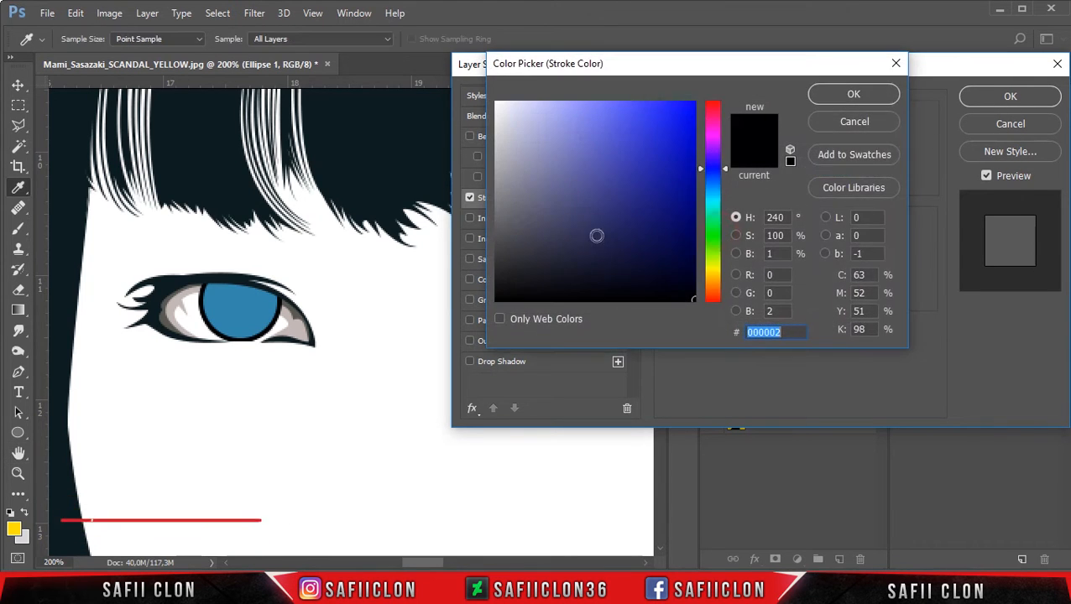
pyautogui.click(174, 289)
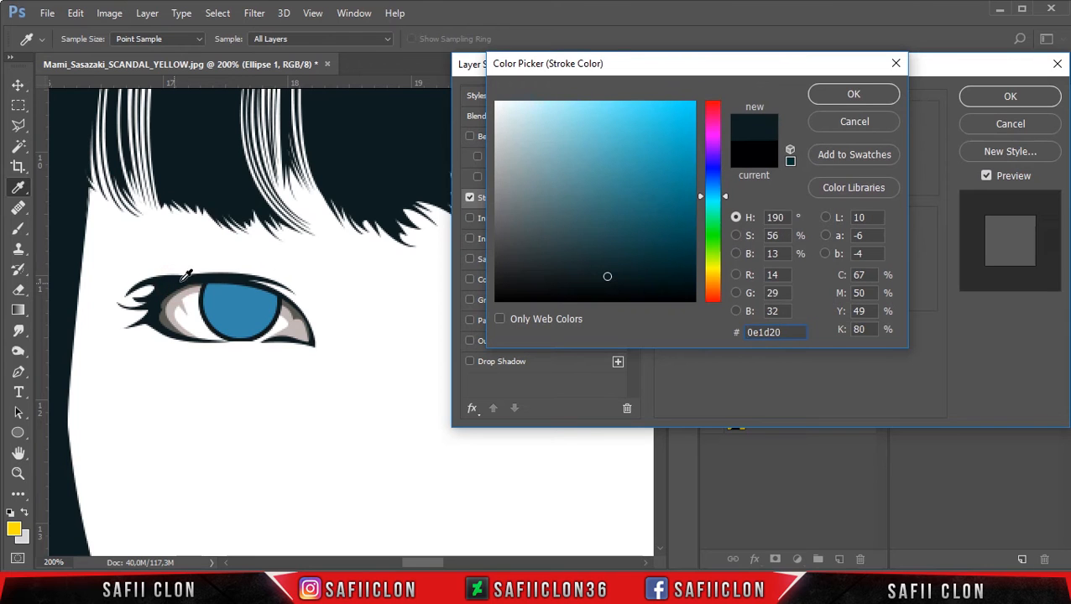
pyautogui.click(877, 93)
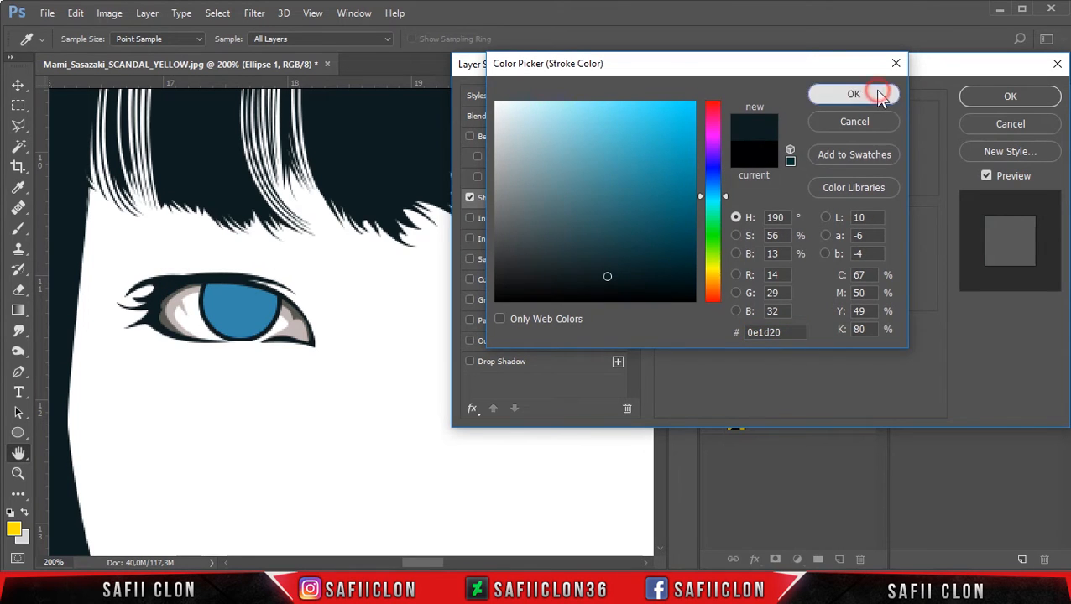
pyautogui.click(1012, 95)
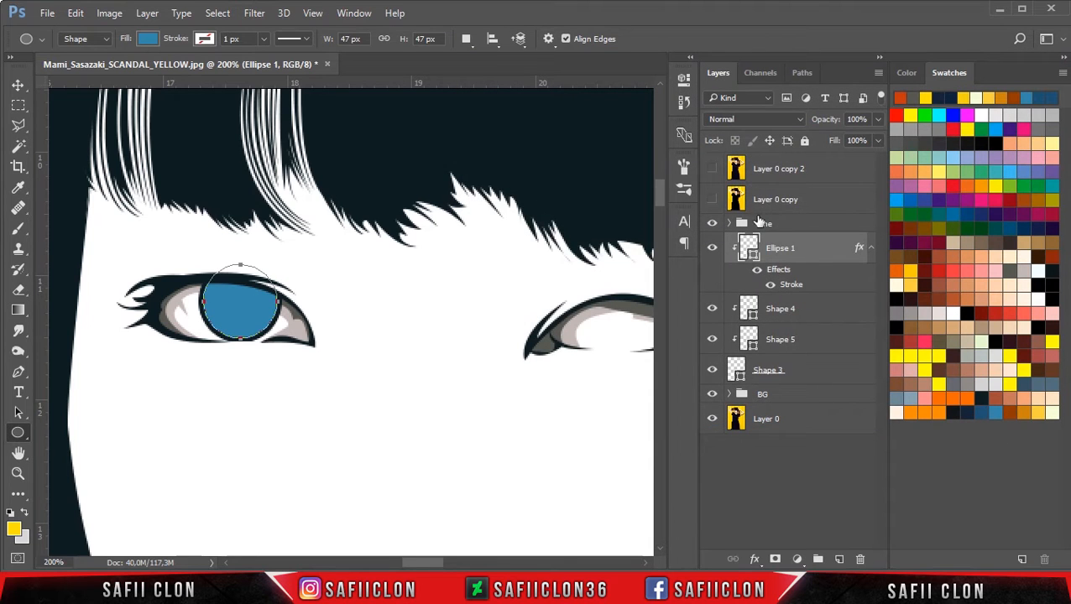
# Step: Change the fill of Ellipse 1 to white #ffffff
pyautogui.scroll(2, 657, 190)
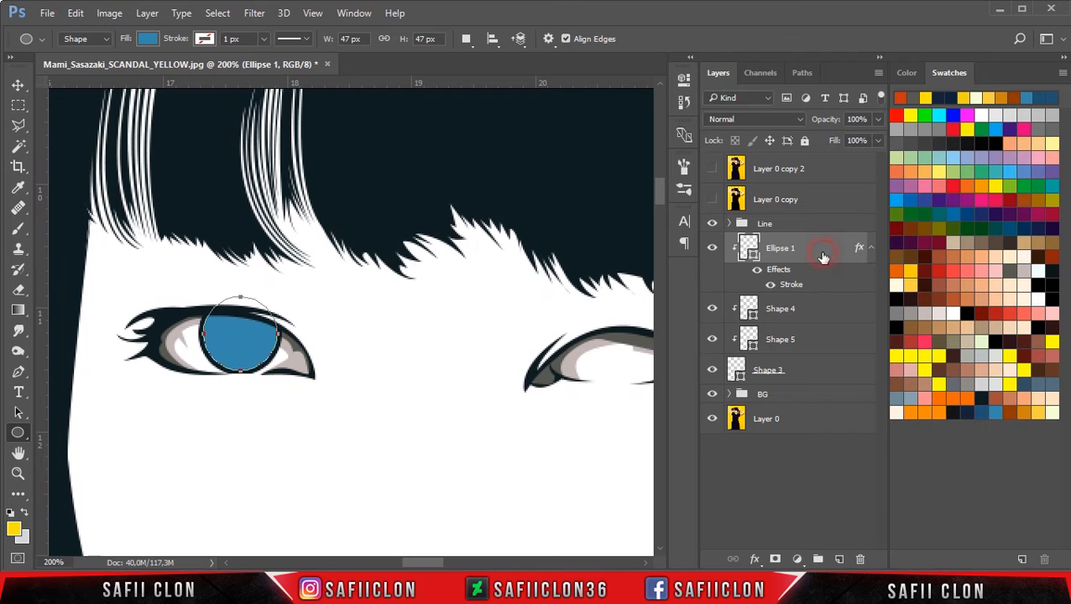
pyautogui.doubleClick(752, 256)
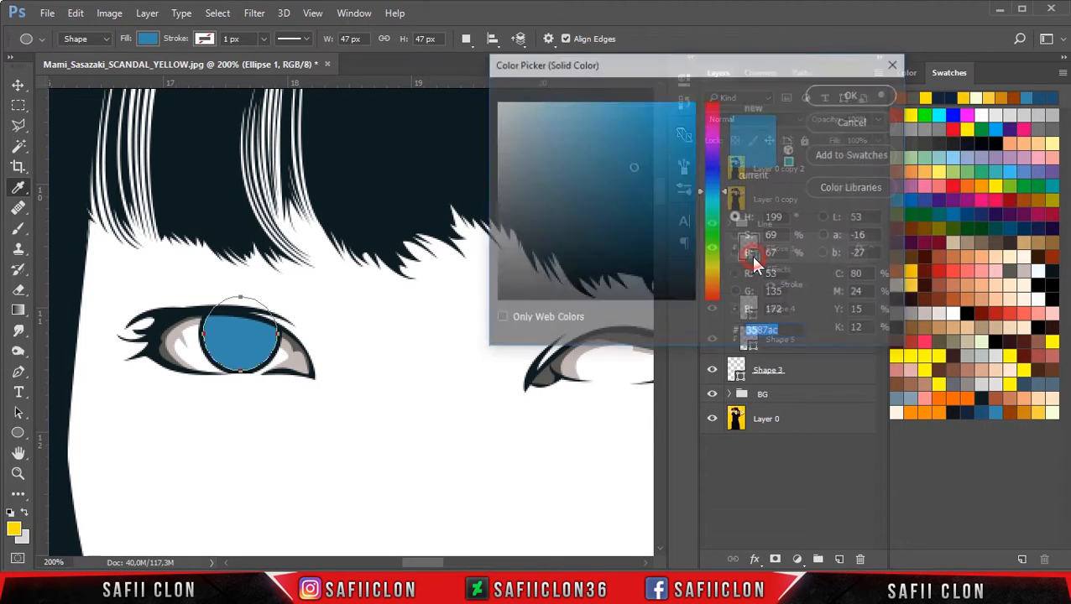
pyautogui.click(327, 287)
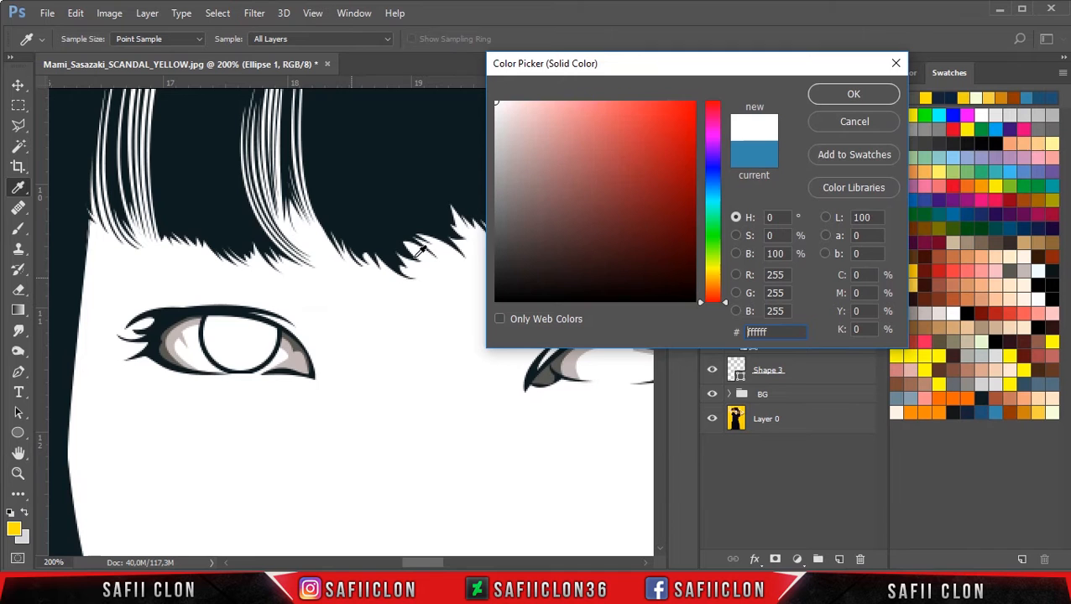
pyautogui.click(845, 94)
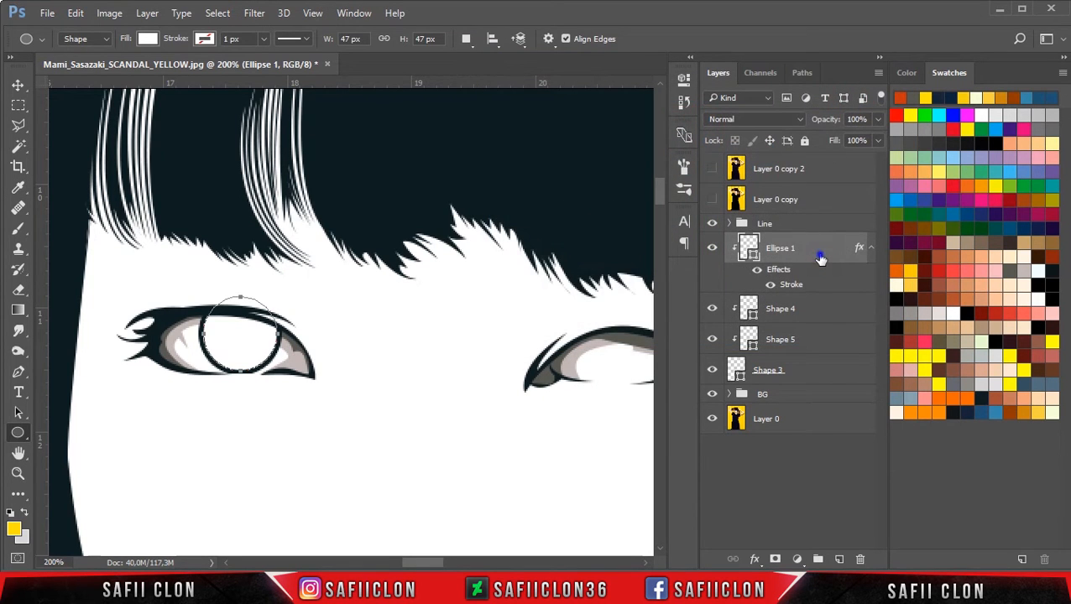
# Step: Duplicate Ellipse 1 and scale the copy proportionally to 42 × 42 px within the outlined circle
pyautogui.rightClick(821, 258)
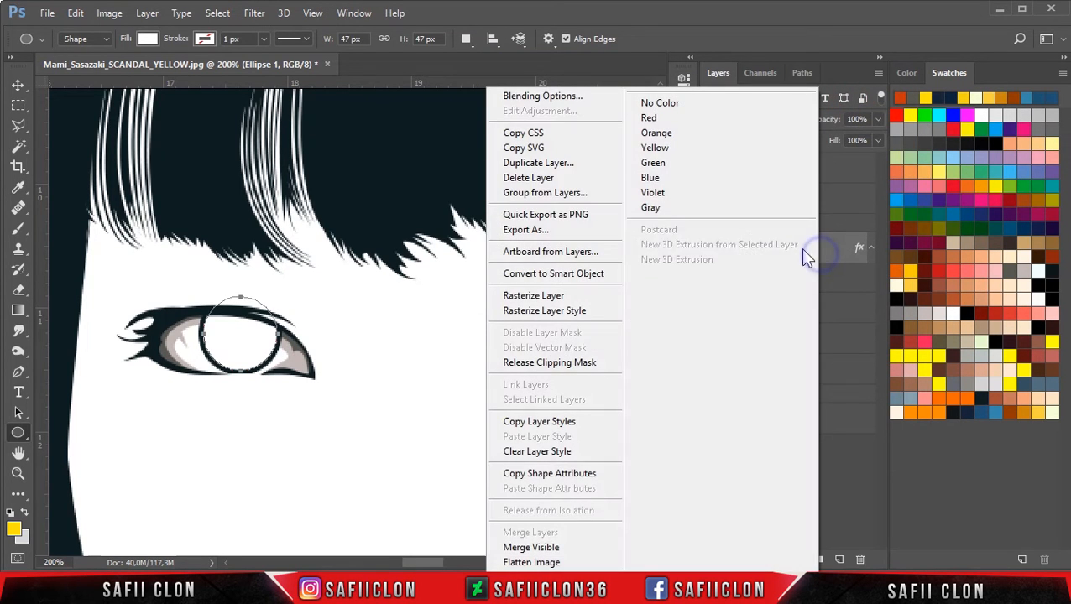
pyautogui.click(546, 162)
pyautogui.click(671, 172)
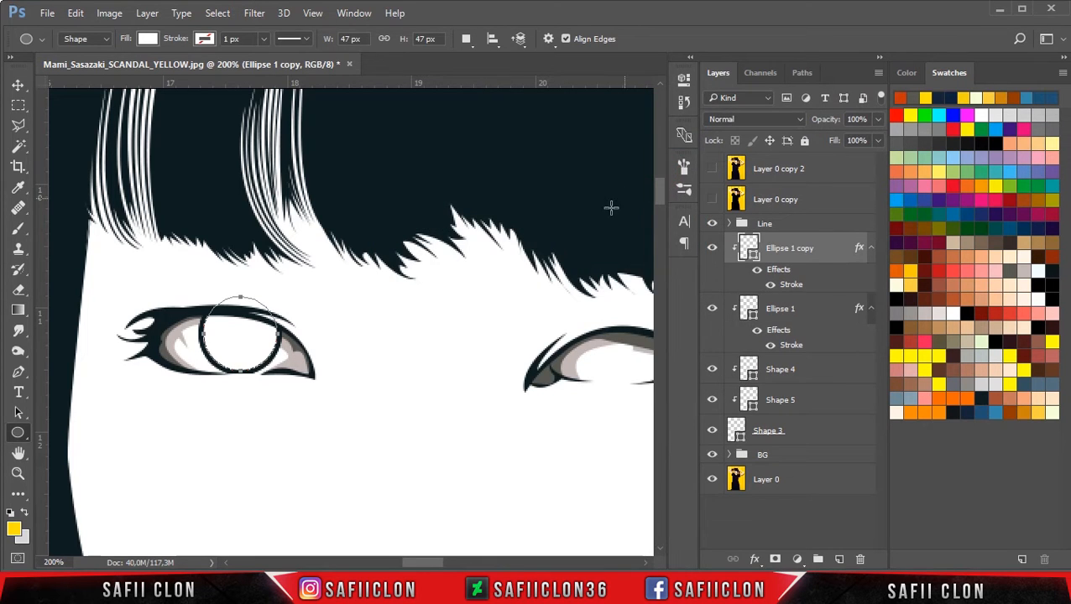
pyautogui.hotkey('ctrl', 't')
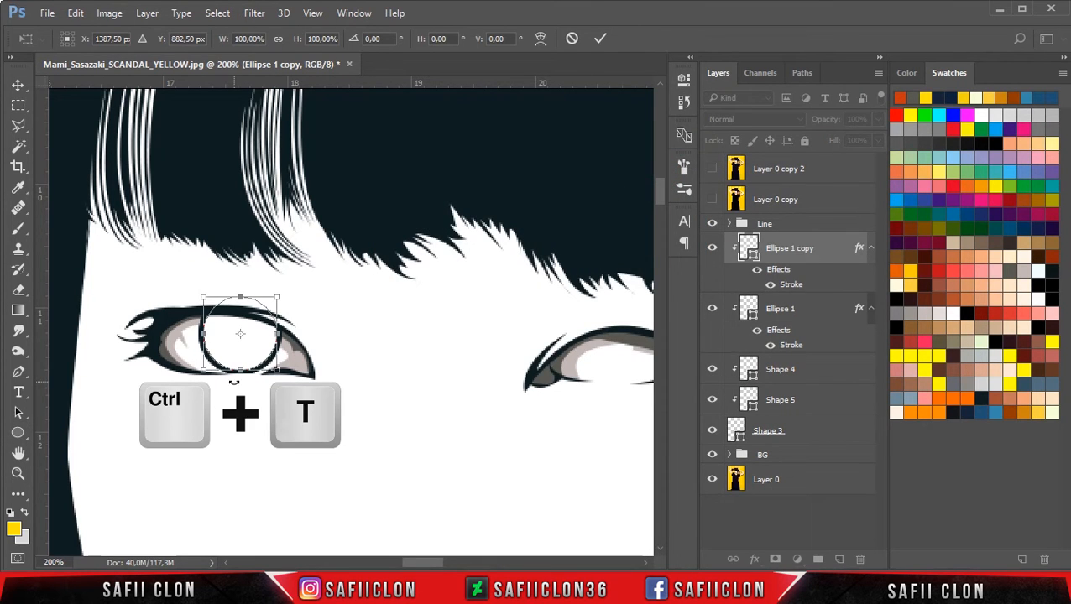
pyautogui.moveTo(280, 370); pyautogui.dragTo(273, 367)
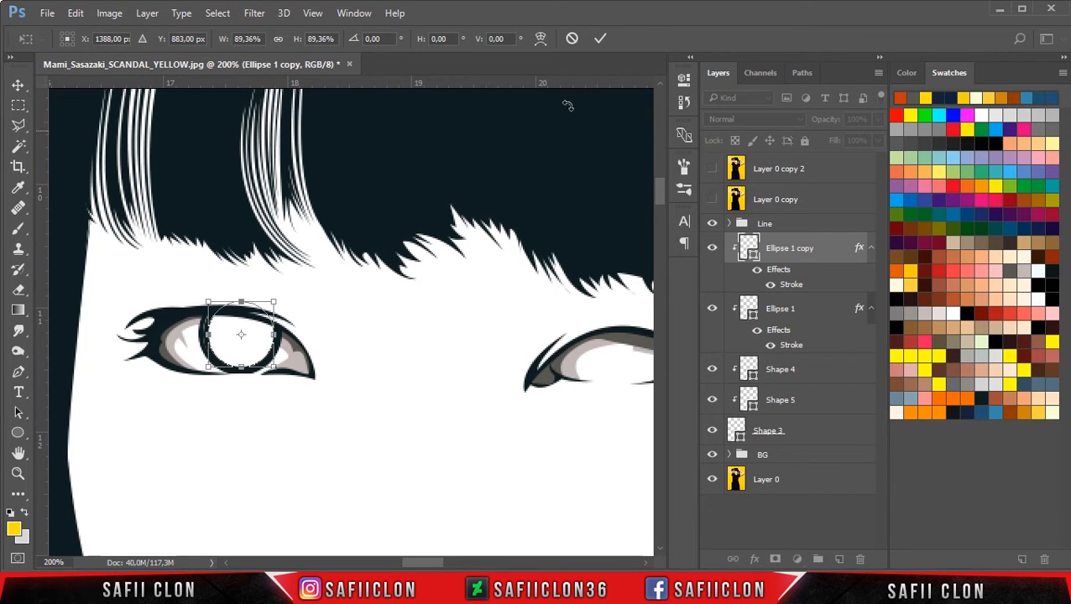
pyautogui.click(598, 40)
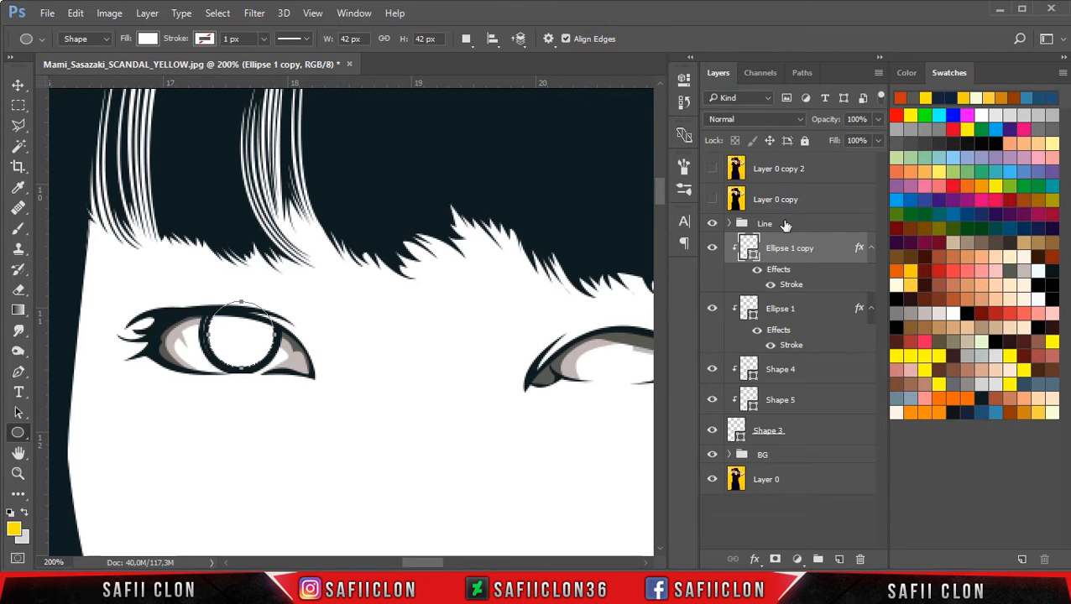
# Step: Clear the layer style of Ellipse 1 copy and fill it with the medium blue #3587ac
pyautogui.rightClick(835, 250)
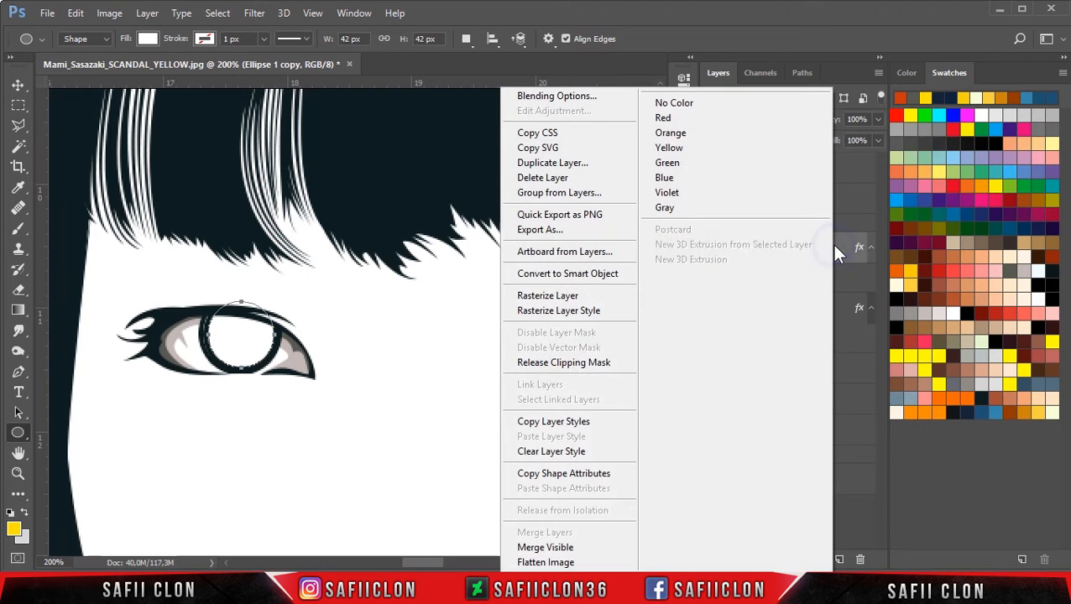
pyautogui.click(579, 451)
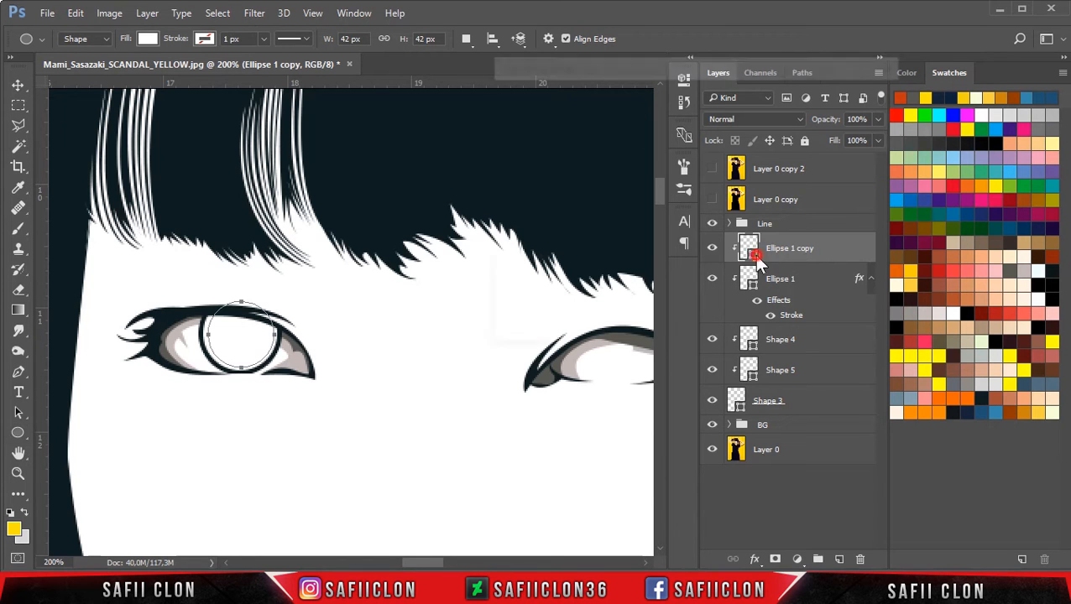
pyautogui.doubleClick(748, 249)
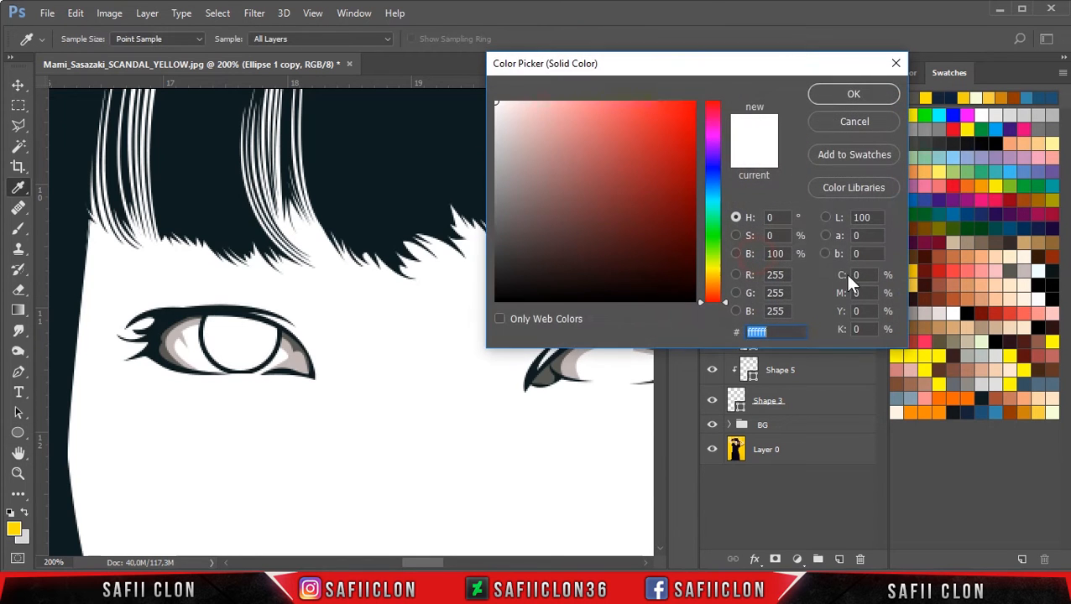
pyautogui.click(998, 412)
pyautogui.click(852, 95)
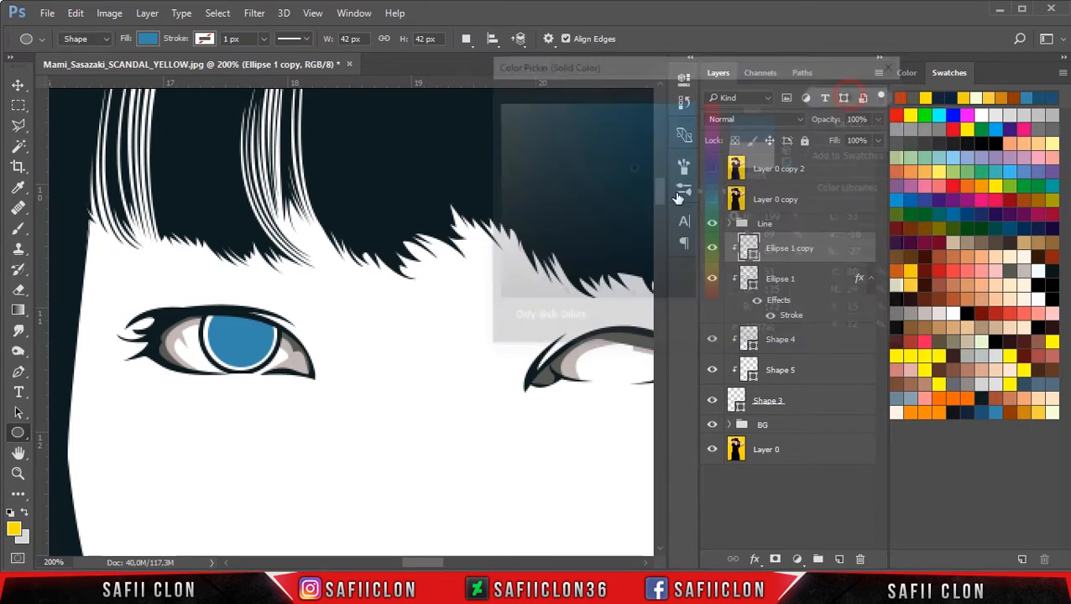
pyautogui.hotkey('ctrl', 't')
pyautogui.hotkey('ctrl', '+')
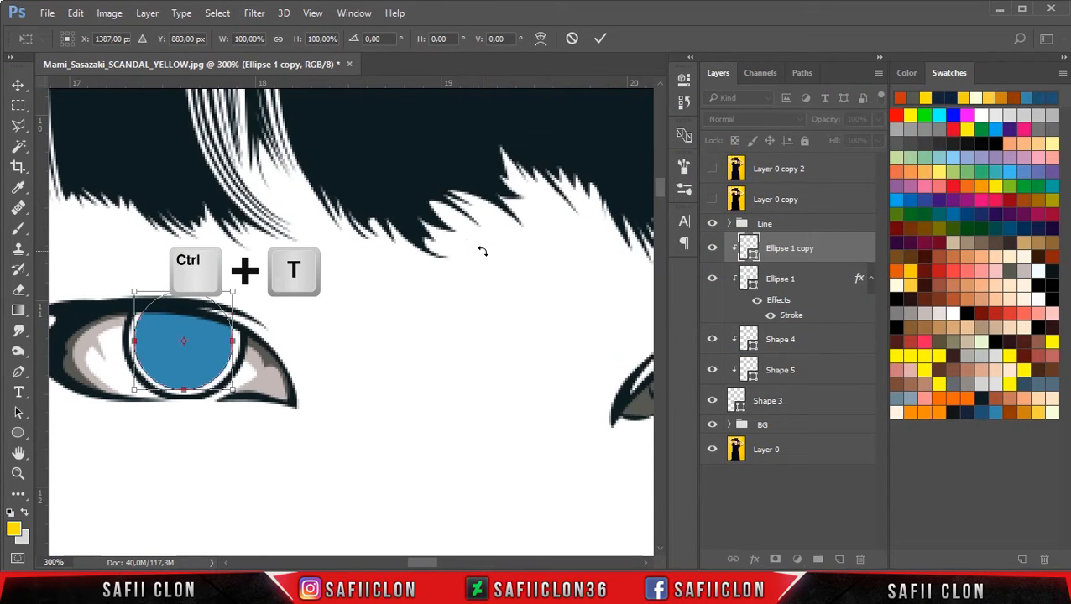
pyautogui.press('Return')
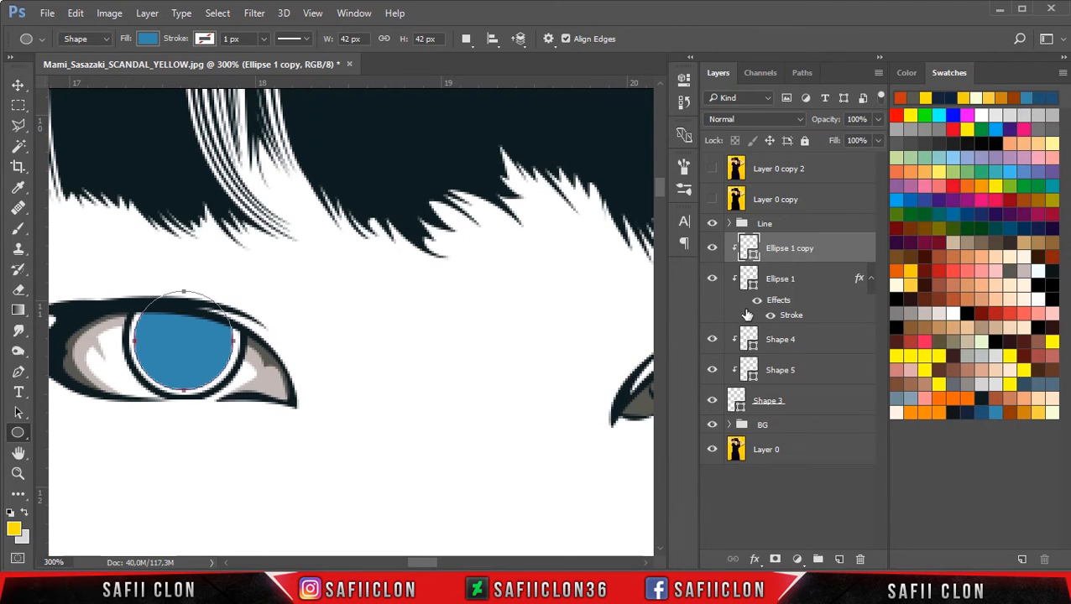
# Step: Duplicate Ellipse 1 copy and fill the duplicate with the dark #0e1d20 sampled from the eye outline
pyautogui.rightClick(821, 251)
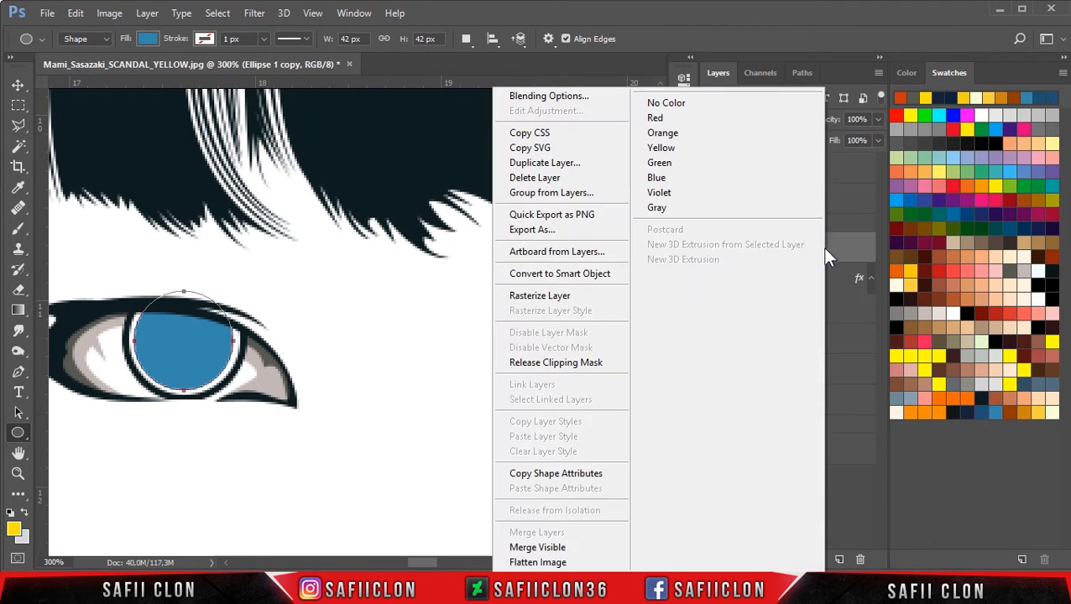
pyautogui.click(544, 163)
pyautogui.click(676, 176)
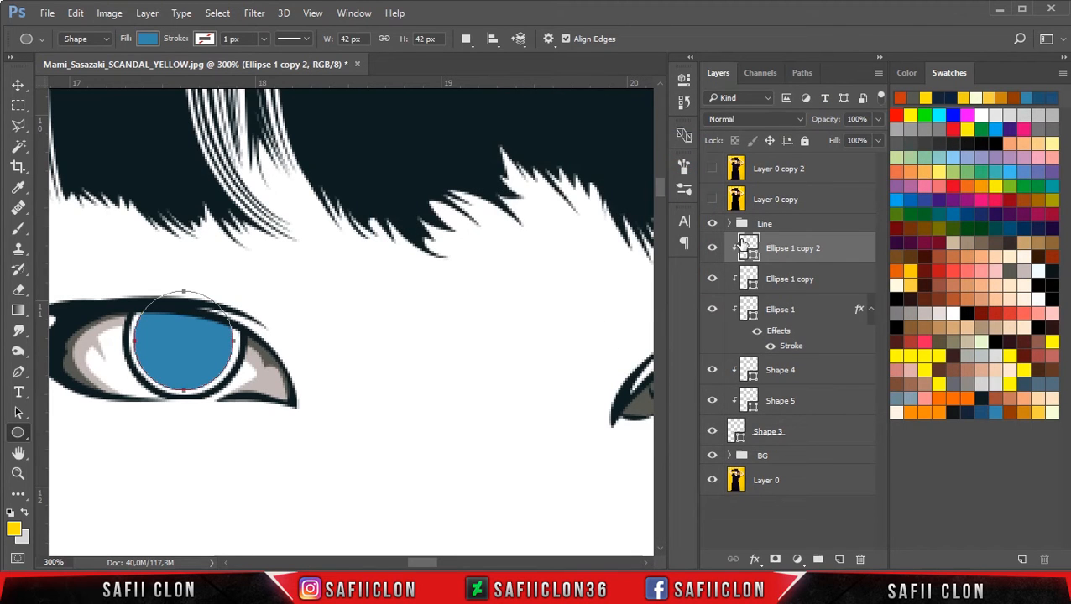
pyautogui.doubleClick(744, 250)
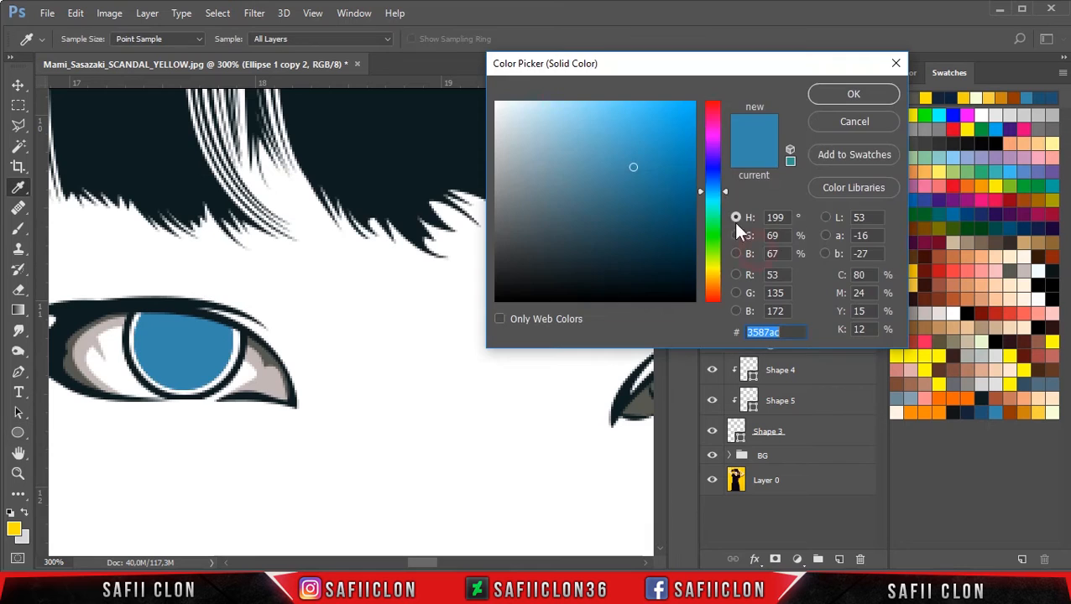
pyautogui.click(109, 302)
pyautogui.click(861, 96)
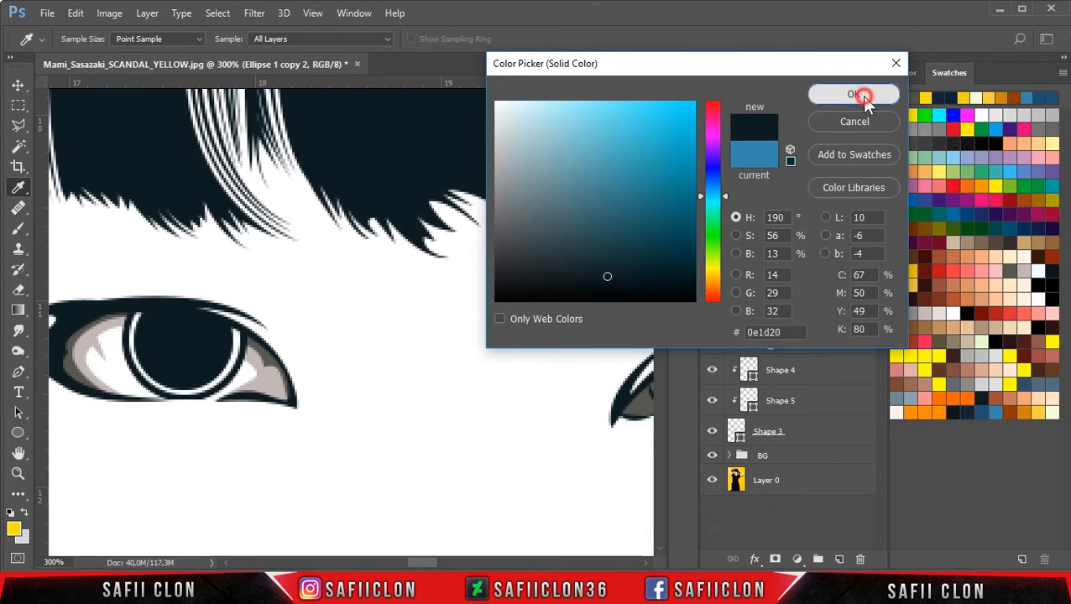
# Step: Scale Ellipse 1 copy 2 proportionally to 20 × 20 px about its centre as the pupil, and compare it with the reference photo
pyautogui.hotkey('ctrl', 't')
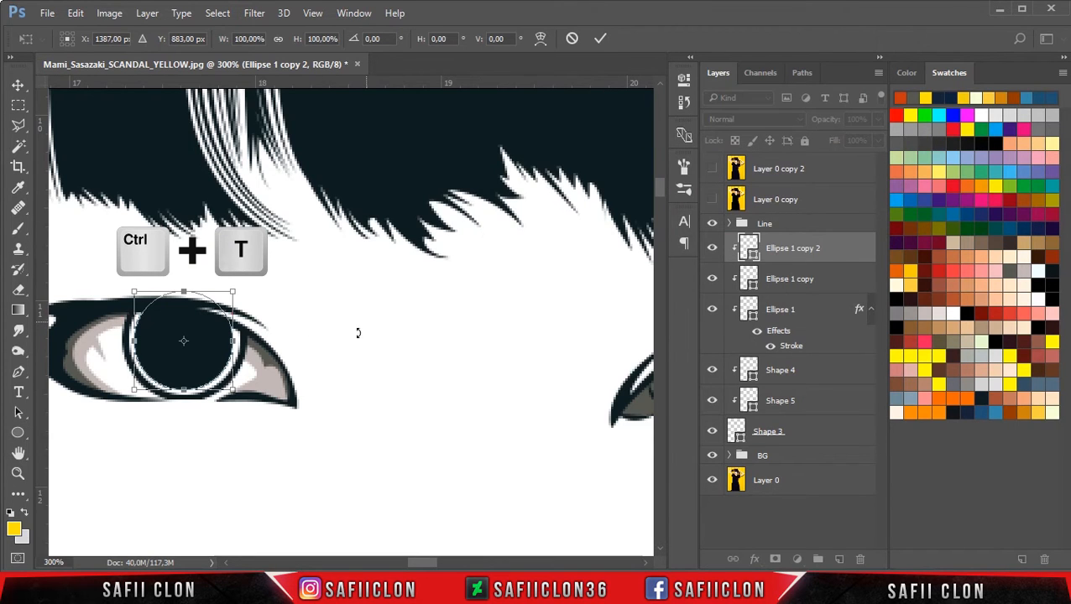
pyautogui.moveTo(232, 389); pyautogui.dragTo(207, 362)
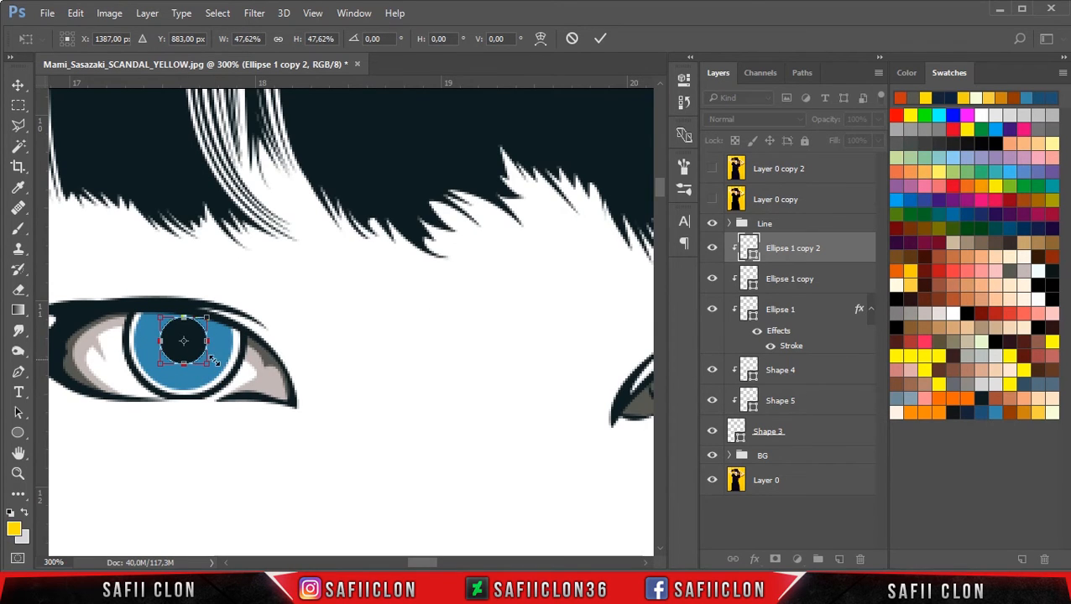
pyautogui.click(599, 39)
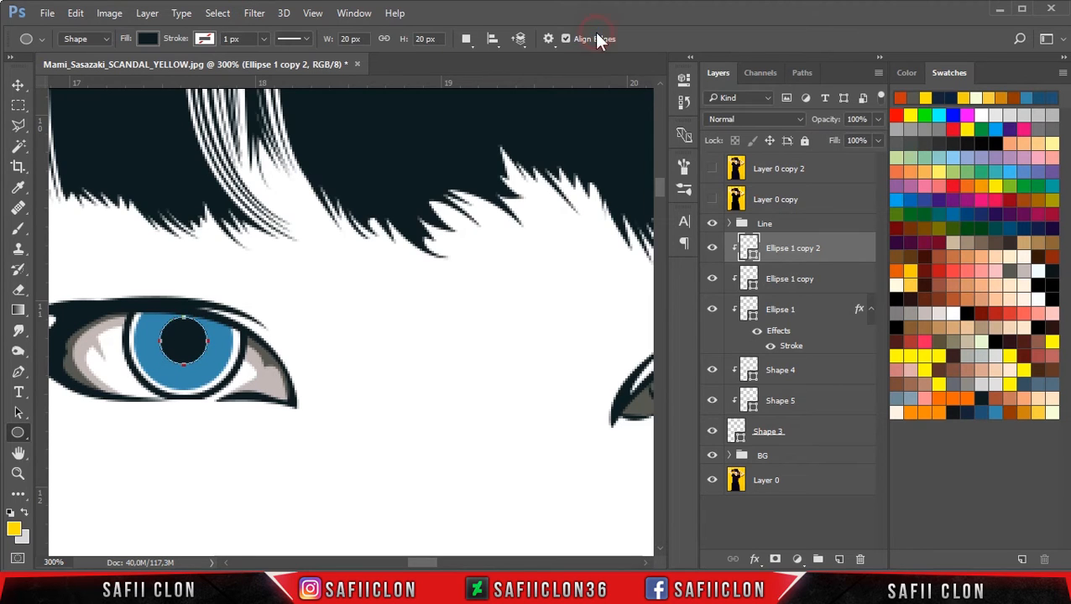
pyautogui.click(712, 199)
pyautogui.click(713, 200)
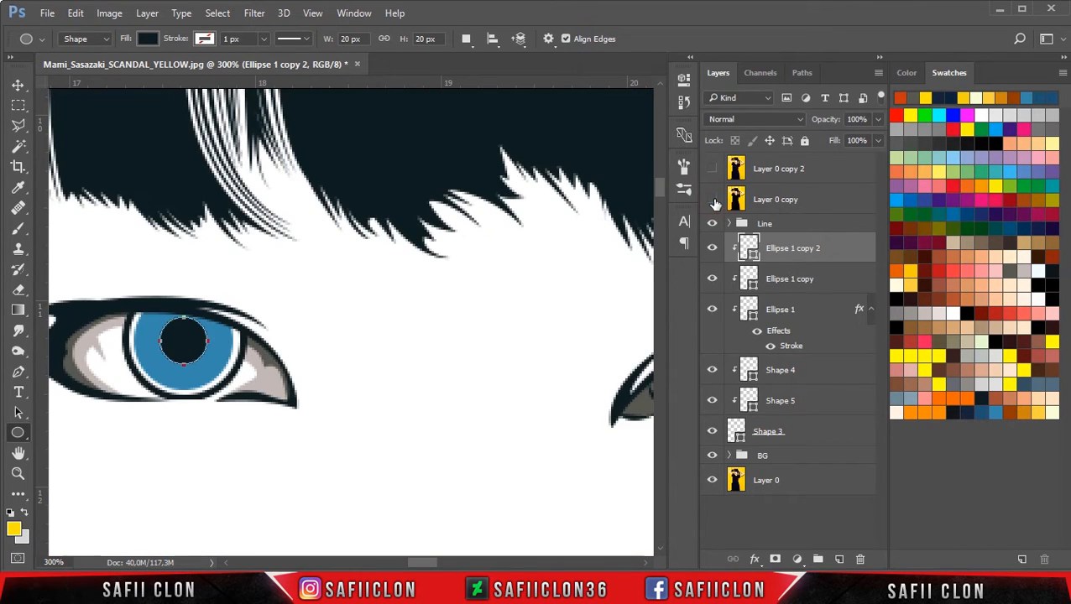
# Step: Duplicate the outlined white circle Ellipse 1 and clear the layer style of the duplicate
pyautogui.click(822, 280)
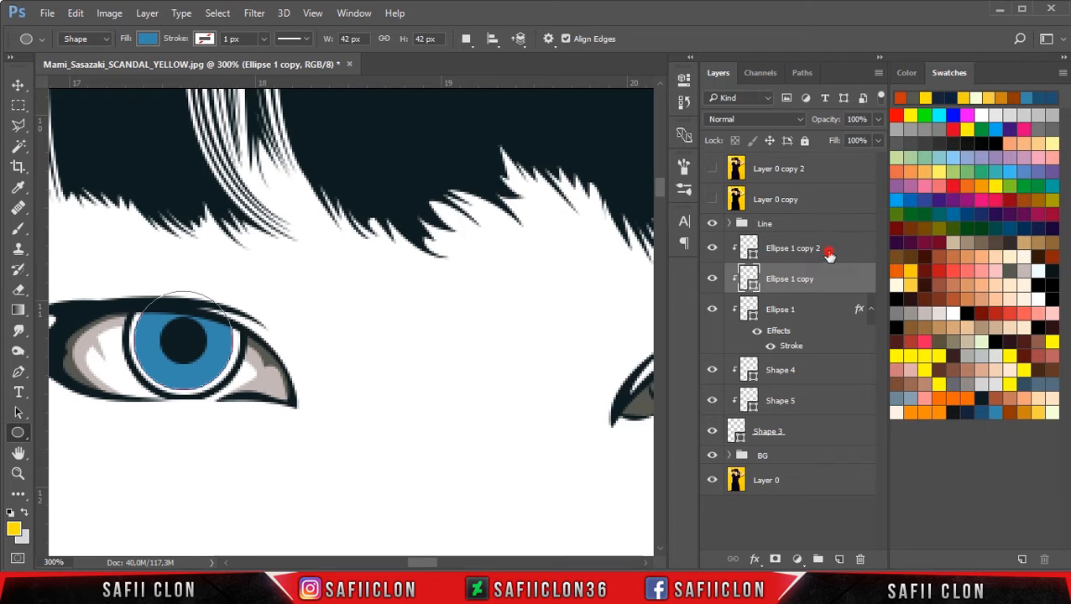
pyautogui.click(828, 254)
pyautogui.hotkey('ctrl', '-')
pyautogui.hotkey('ctrl', '-')
pyautogui.hotkey('ctrl', '+')
pyautogui.moveTo(430, 562); pyautogui.dragTo(422, 568)
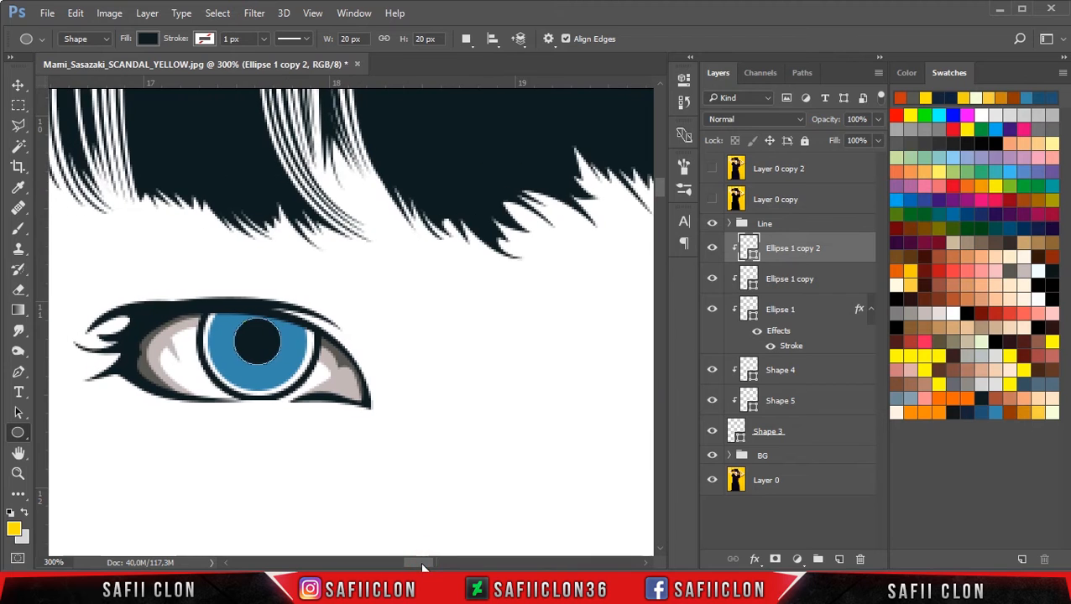
pyautogui.click(826, 283)
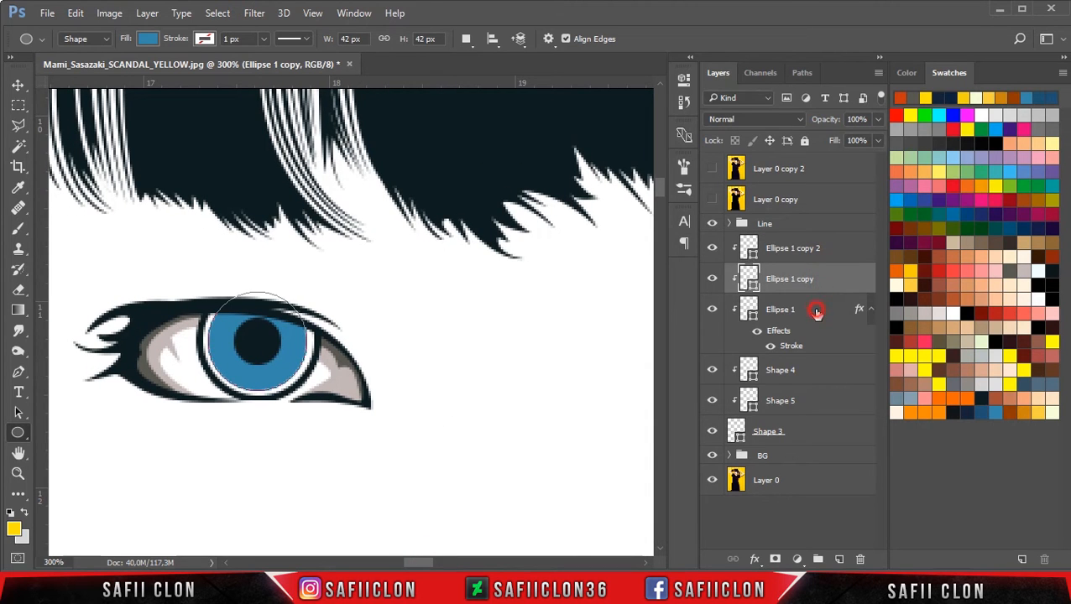
pyautogui.click(817, 311)
pyautogui.rightClick(813, 308)
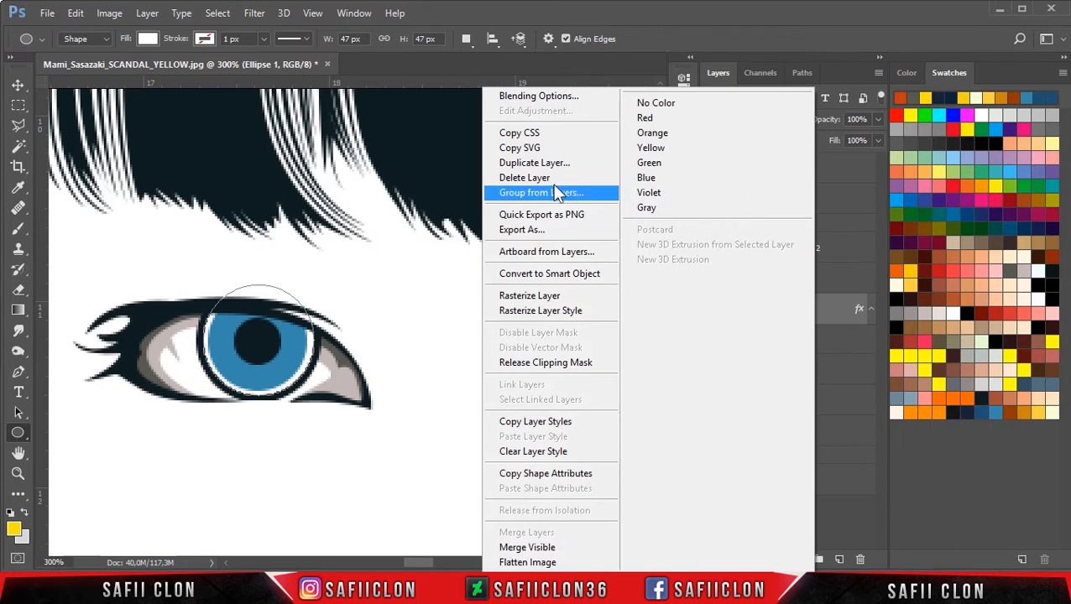
pyautogui.click(550, 162)
pyautogui.click(671, 173)
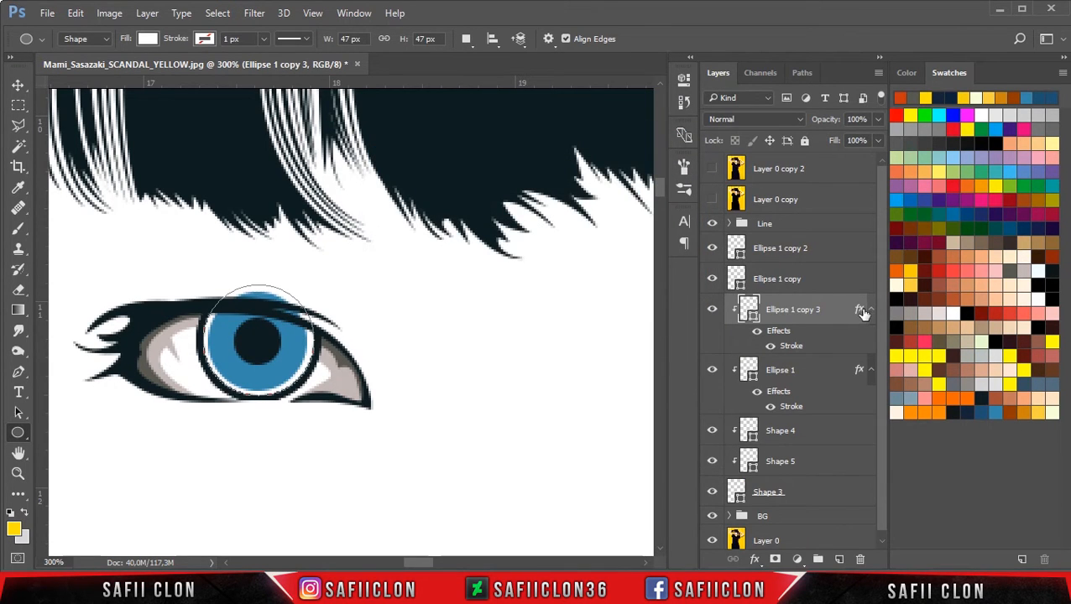
pyautogui.rightClick(797, 311)
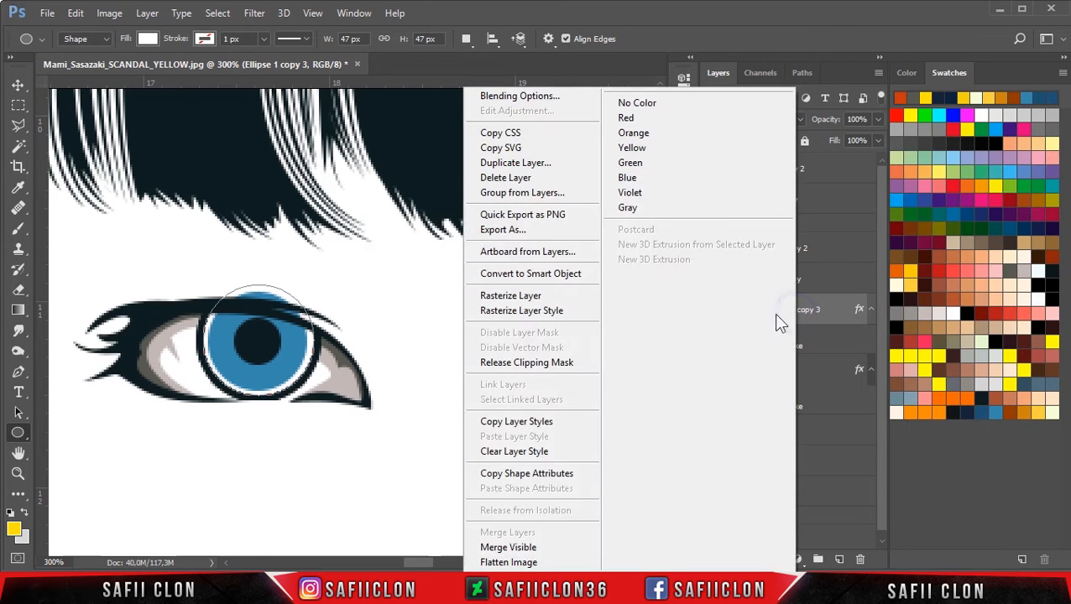
pyautogui.click(518, 451)
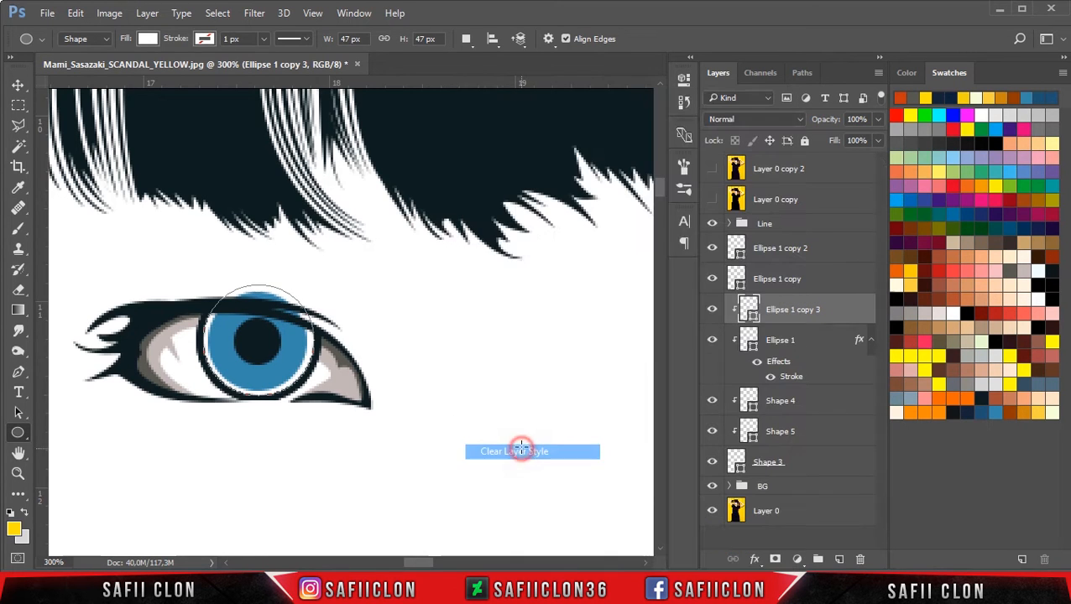
# Step: Clip Ellipse 1 copy and Ellipse 1 copy 2 to the eye shape again with clipping masks
pyautogui.click(817, 287)
pyautogui.rightClick(814, 282)
pyautogui.click(576, 360)
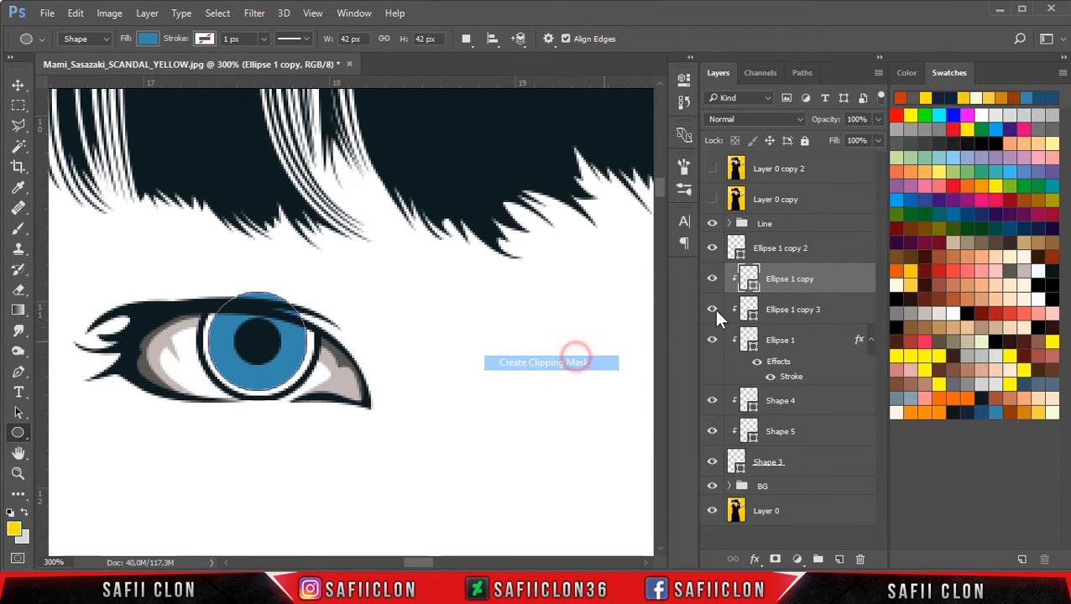
pyautogui.click(831, 257)
pyautogui.rightClick(828, 254)
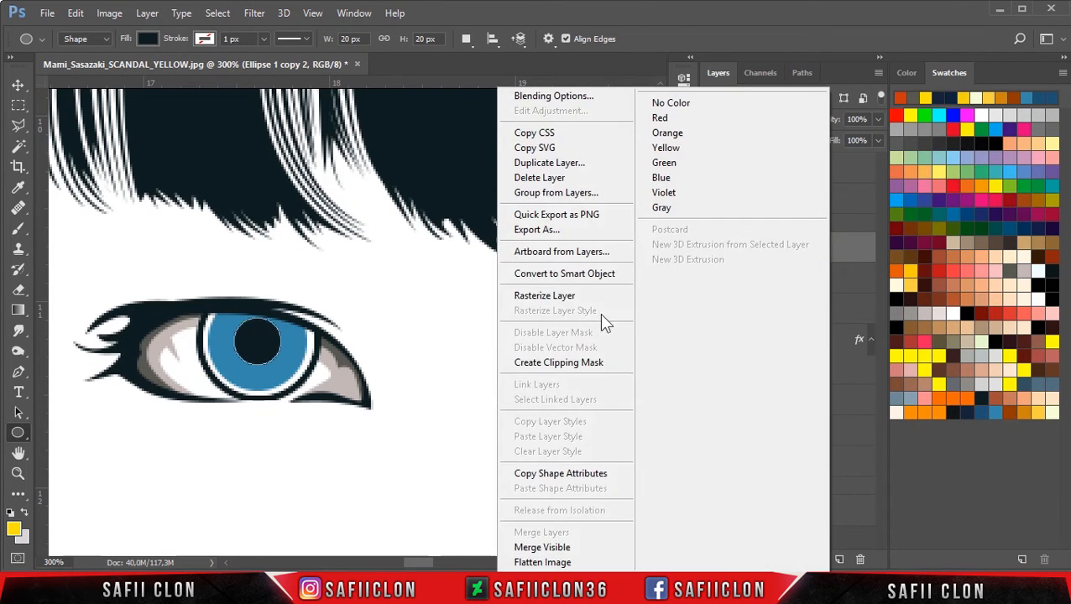
pyautogui.click(570, 363)
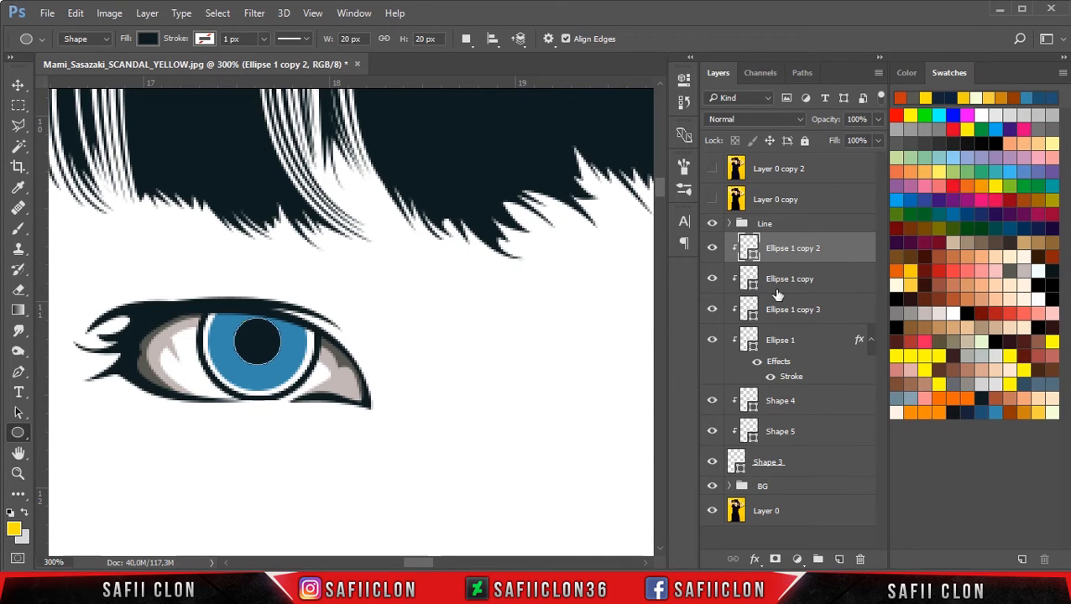
# Step: Fill Ellipse 1 copy 3 with the pupil's dark #0e1d20 and move it above Ellipse 1 copy in the layer order
pyautogui.click(847, 306)
pyautogui.click(707, 310)
pyautogui.doubleClick(752, 314)
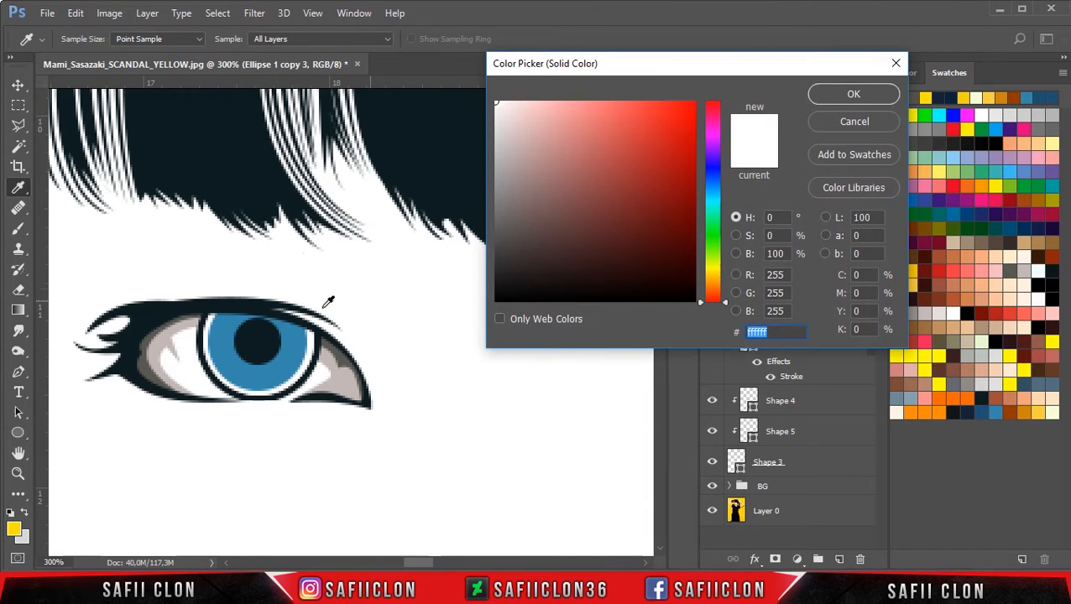
pyautogui.click(248, 335)
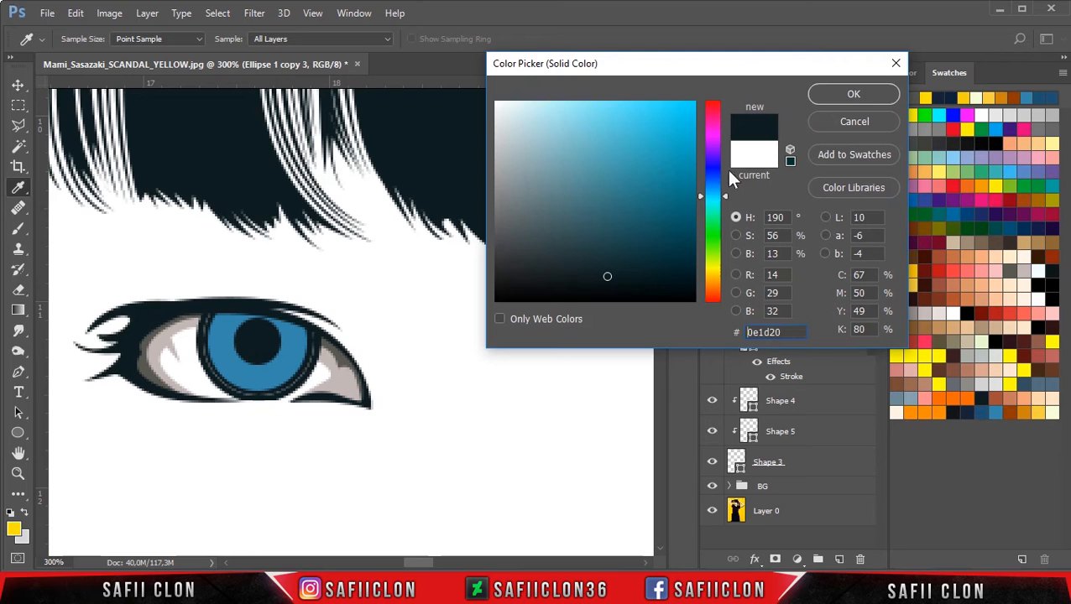
pyautogui.click(852, 96)
pyautogui.moveTo(837, 308); pyautogui.dragTo(810, 282)
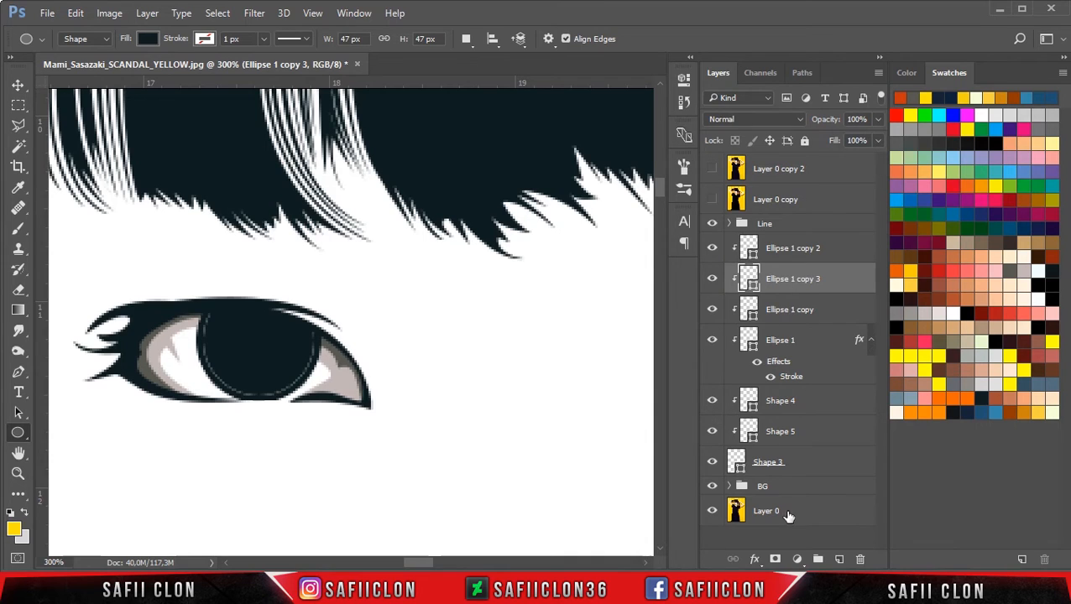
# Step: Add a layer mask to Ellipse 1 copy 3 and set up a soft round Brush of 45 px with 0% hardness
pyautogui.click(774, 559)
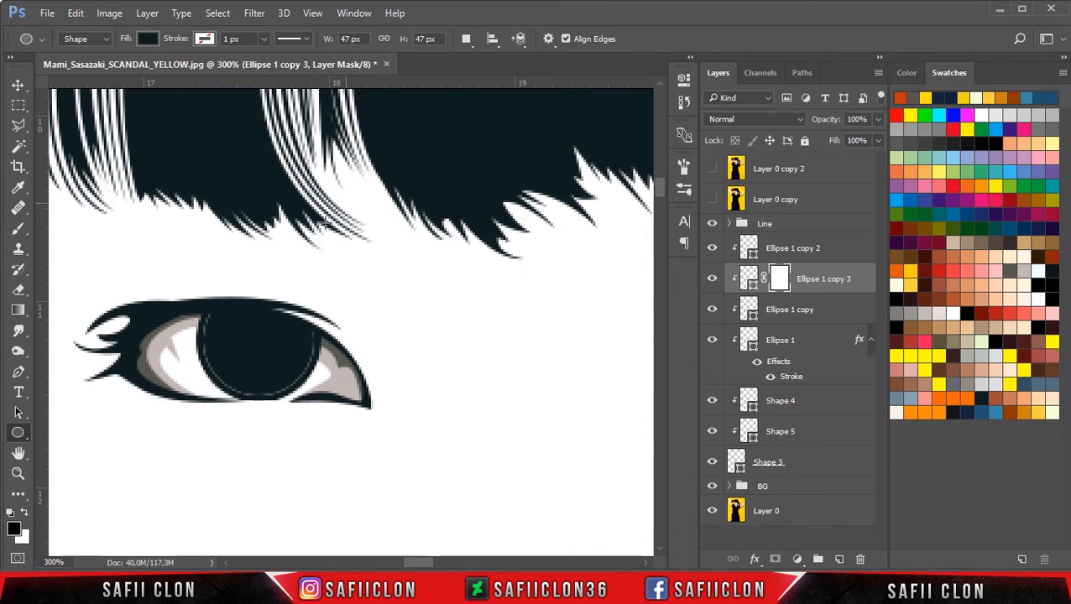
pyautogui.click(19, 228)
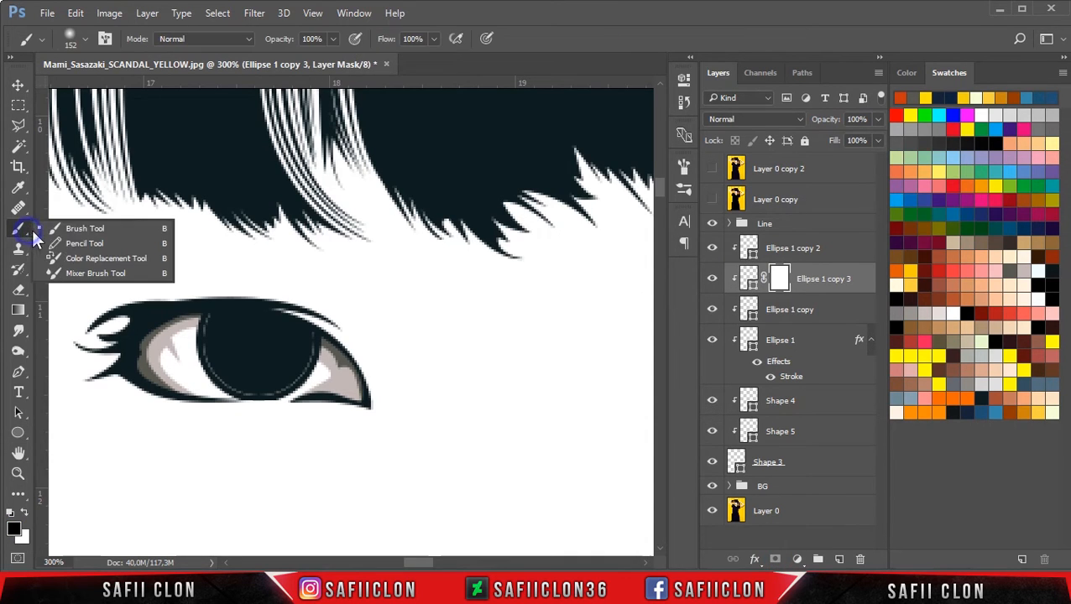
pyautogui.click(78, 233)
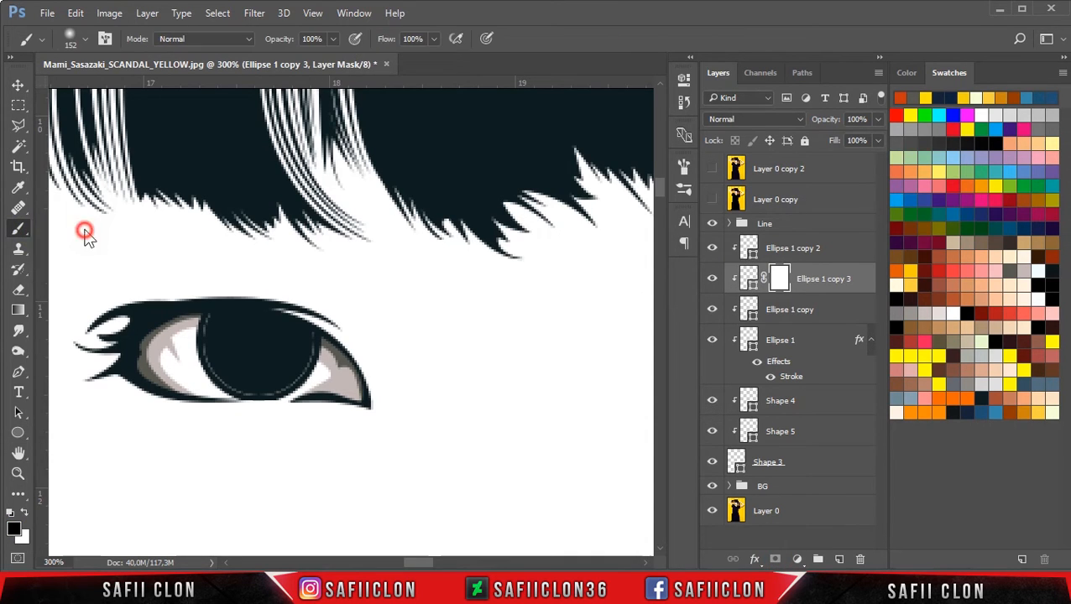
pyautogui.click(85, 39)
pyautogui.click(40, 192)
pyautogui.click(114, 89)
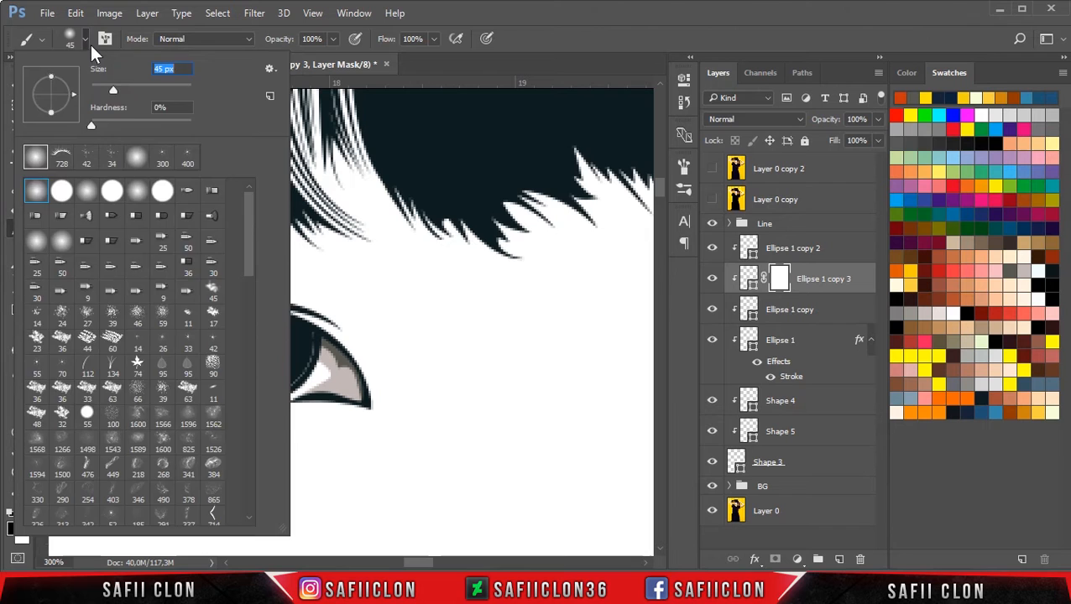
pyautogui.click(86, 40)
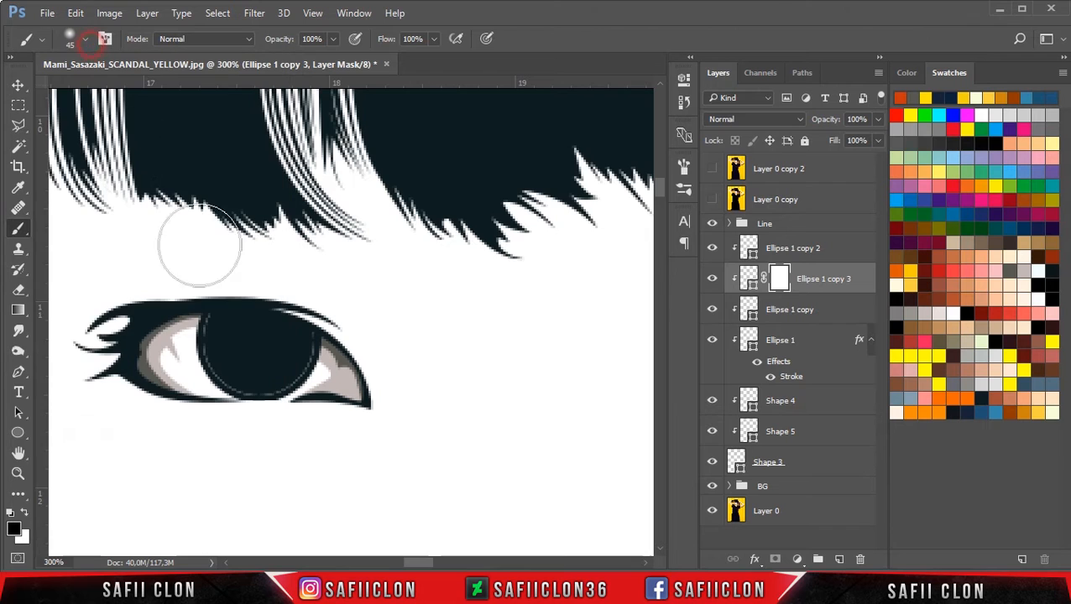
# Step: Paint black on the mask around the lower iris with a 9 px brush at 13% opacity to fade in the blue below the pupil
pyautogui.click(333, 39)
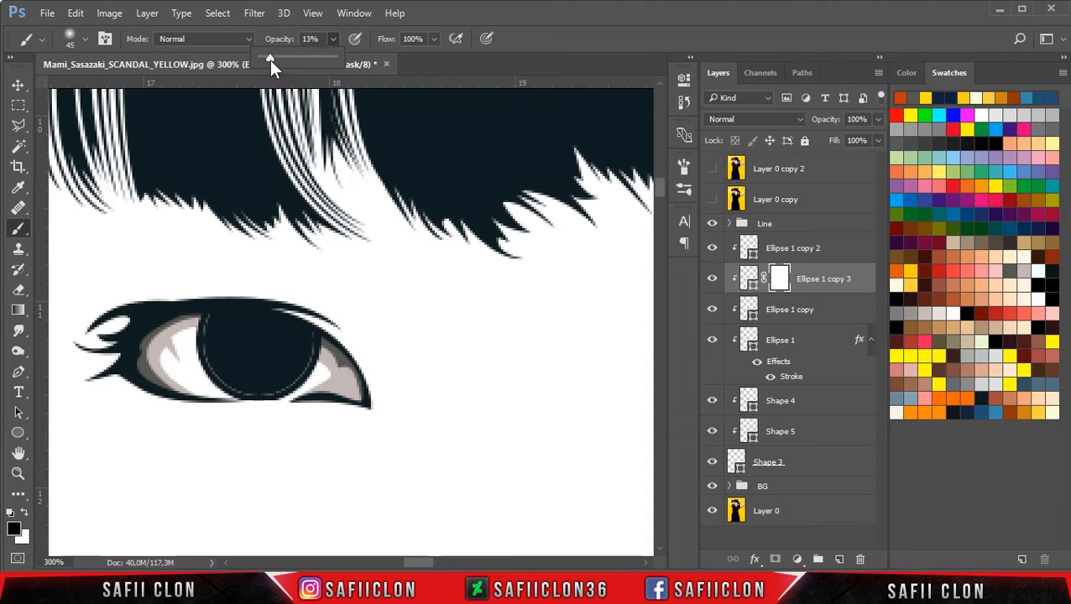
pyautogui.press('[')
pyautogui.press('[')
pyautogui.press('[')
pyautogui.press('[')
pyautogui.press('[')
pyautogui.press('[')
pyautogui.press('[')
pyautogui.press('[')
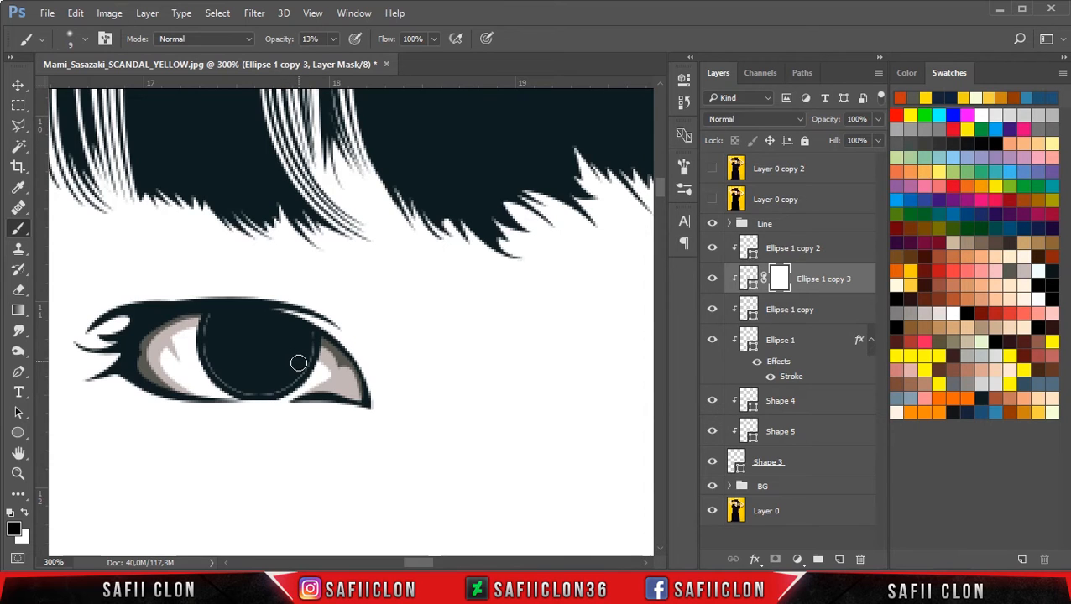
pyautogui.moveTo(293, 363); pyautogui.dragTo(271, 385)
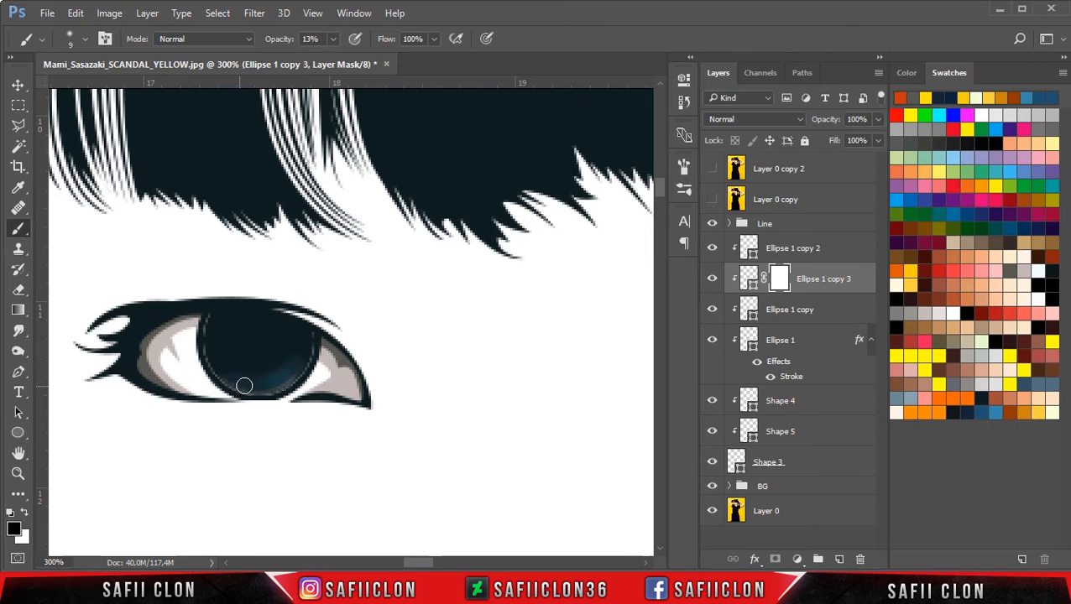
pyautogui.moveTo(224, 374)
pyautogui.mouseDown()
pyautogui.moveTo(284, 373)
pyautogui.moveTo(257, 379)
pyautogui.moveTo(283, 366)
pyautogui.moveTo(251, 381)
pyautogui.mouseUp()
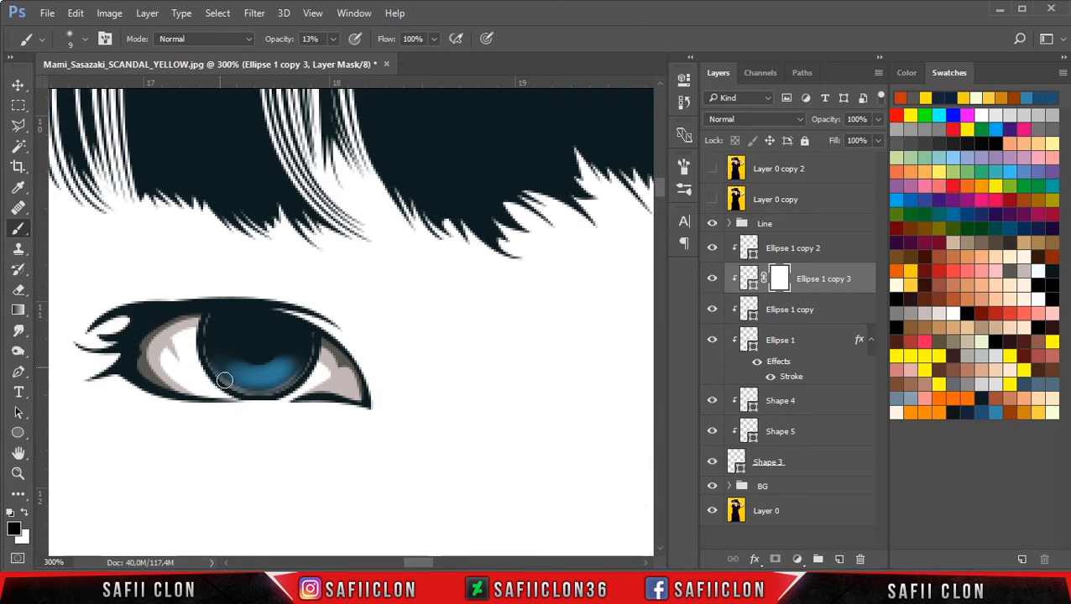
pyautogui.moveTo(236, 362)
pyautogui.mouseDown()
pyautogui.moveTo(264, 382)
pyautogui.moveTo(233, 372)
pyautogui.moveTo(220, 395)
pyautogui.moveTo(243, 406)
pyautogui.mouseUp()
pyautogui.click(234, 396)
pyautogui.click(251, 401)
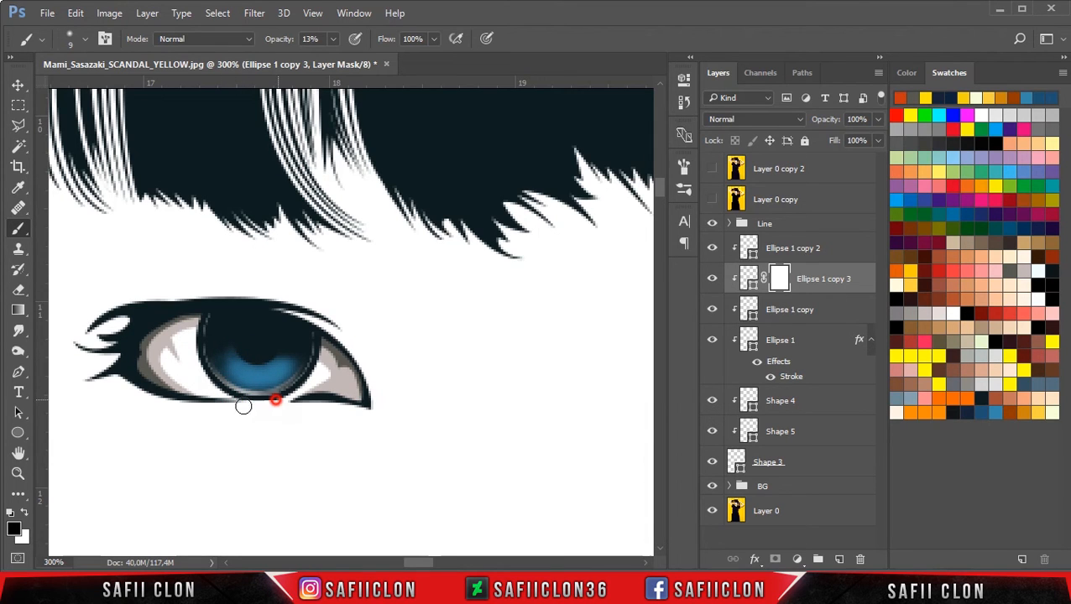
# Step: Mask out the dark circle along the iris rim with a 3 px brush at 100% opacity to reveal the white ring
pyautogui.click(332, 39)
pyautogui.moveTo(332, 59); pyautogui.dragTo(396, 58)
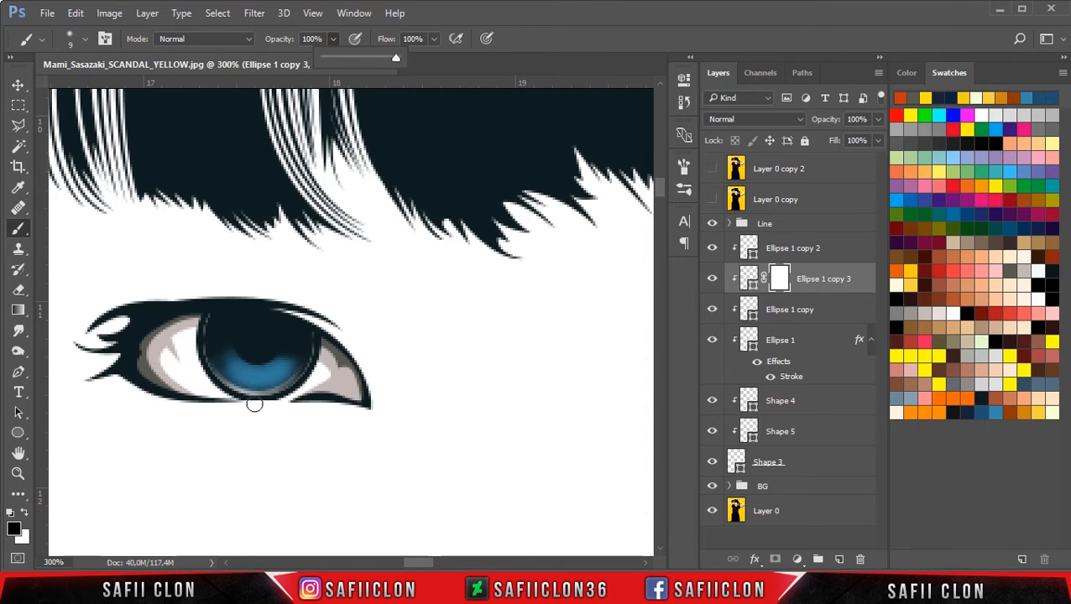
pyautogui.click(255, 403)
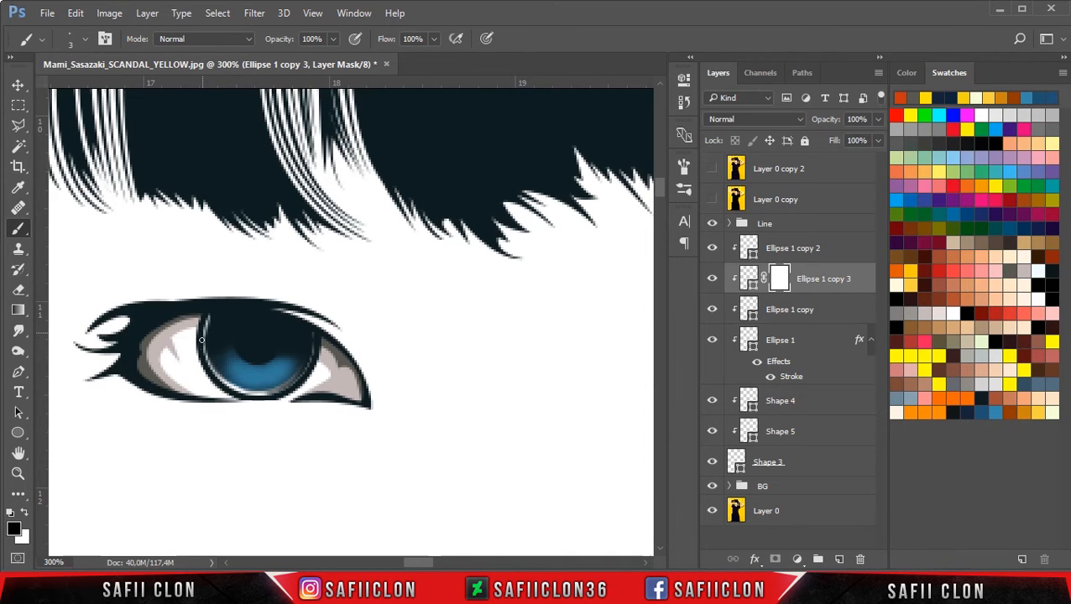
pyautogui.click(315, 347)
pyautogui.click(312, 352)
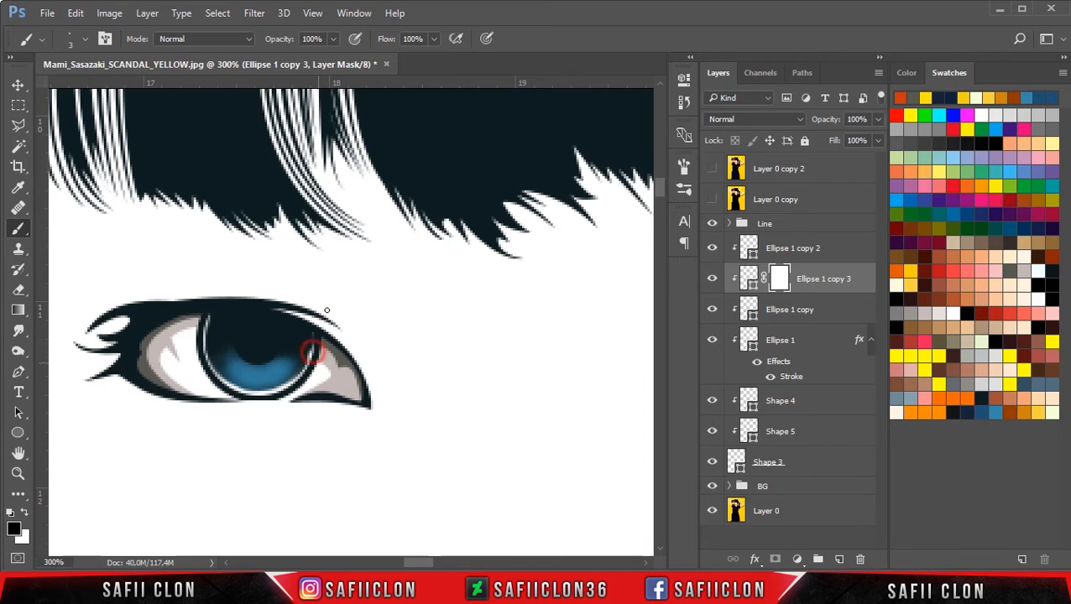
# Step: Paint black on the Ellipse 1 copy 3 mask across the lower iris with a 10 px brush at 13% opacity to soften the blue
pyautogui.click(333, 40)
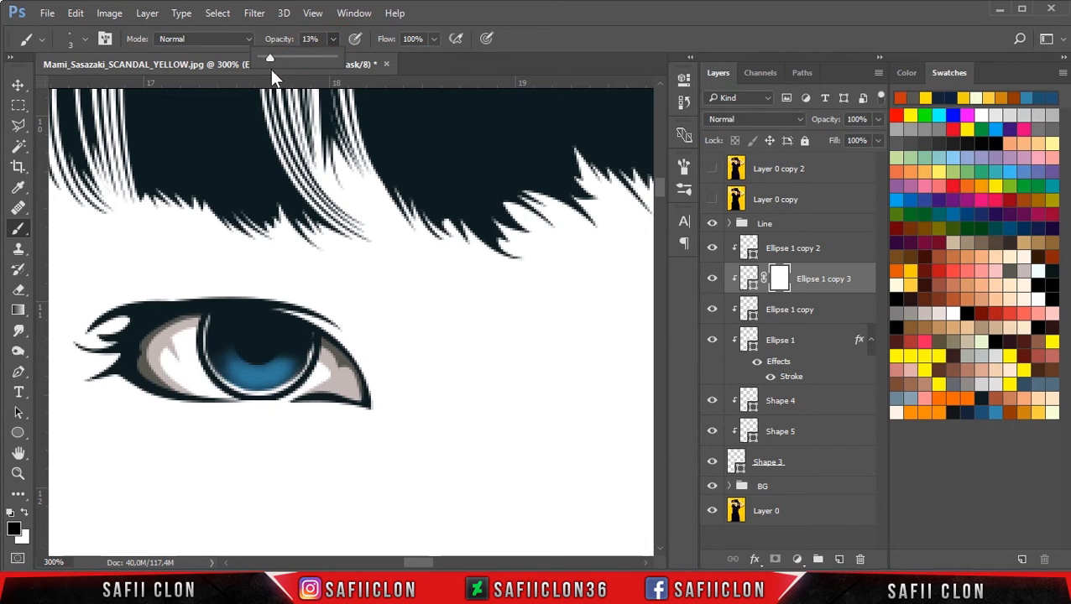
pyautogui.press(']')
pyautogui.press(']')
pyautogui.press(']')
pyautogui.press(']')
pyautogui.press(']')
pyautogui.press(']')
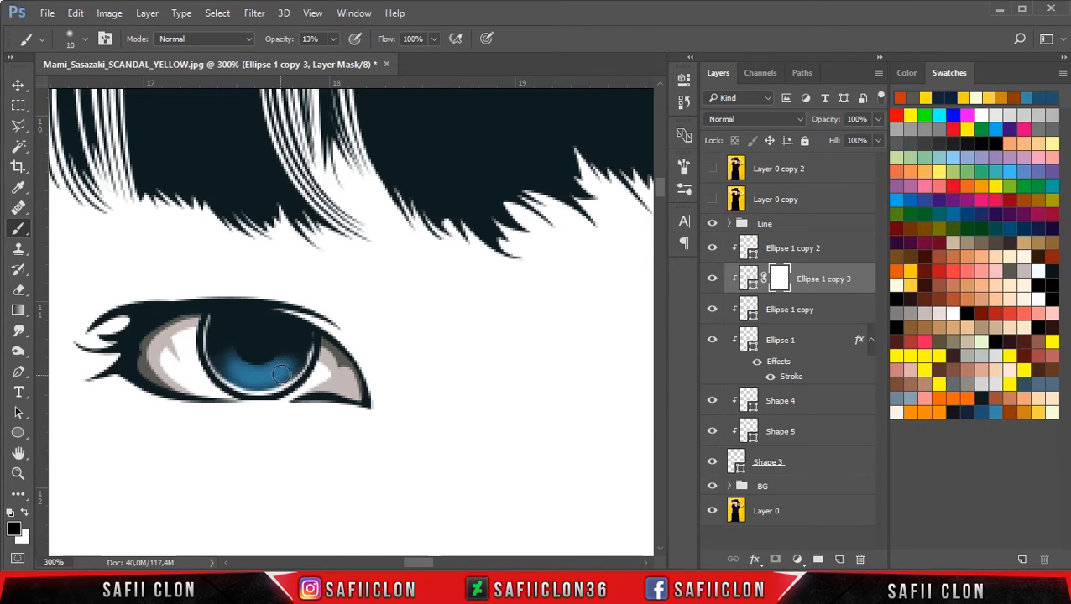
pyautogui.moveTo(283, 371)
pyautogui.mouseDown()
pyautogui.moveTo(238, 379)
pyautogui.moveTo(224, 357)
pyautogui.moveTo(247, 374)
pyautogui.moveTo(237, 364)
pyautogui.moveTo(289, 366)
pyautogui.moveTo(247, 380)
pyautogui.moveTo(273, 381)
pyautogui.moveTo(267, 351)
pyautogui.mouseUp()
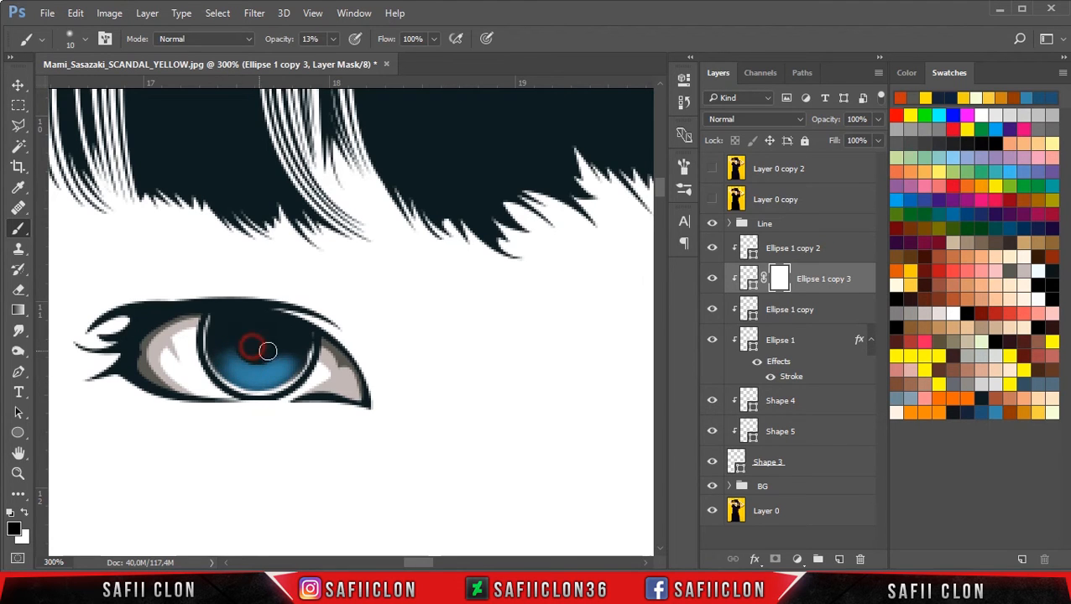
# Step: Trace the photo's round catchlight in the upper pupil as a new Pen shape of about 8 × 10 px above Ellipse 1 copy 2
pyautogui.click(832, 251)
pyautogui.hotkey('ctrl', '-')
pyautogui.hotkey('ctrl', '-')
pyautogui.hotkey('ctrl', '-')
pyautogui.hotkey('ctrl', '+')
pyautogui.hotkey('ctrl', '+')
pyautogui.hotkey('ctrl', '+')
pyautogui.hotkey('ctrl', '+')
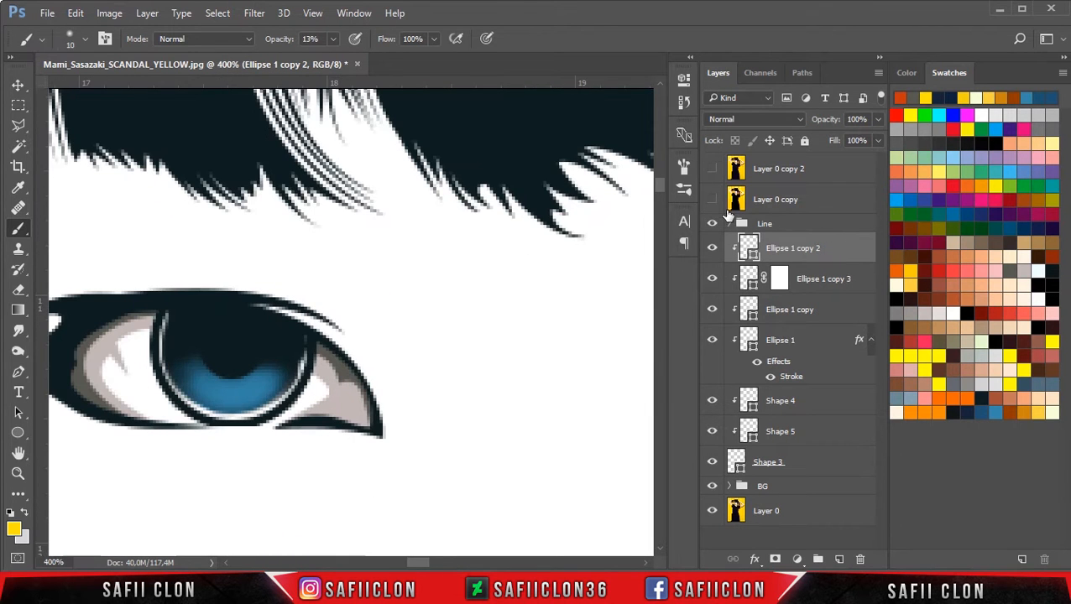
pyautogui.click(713, 200)
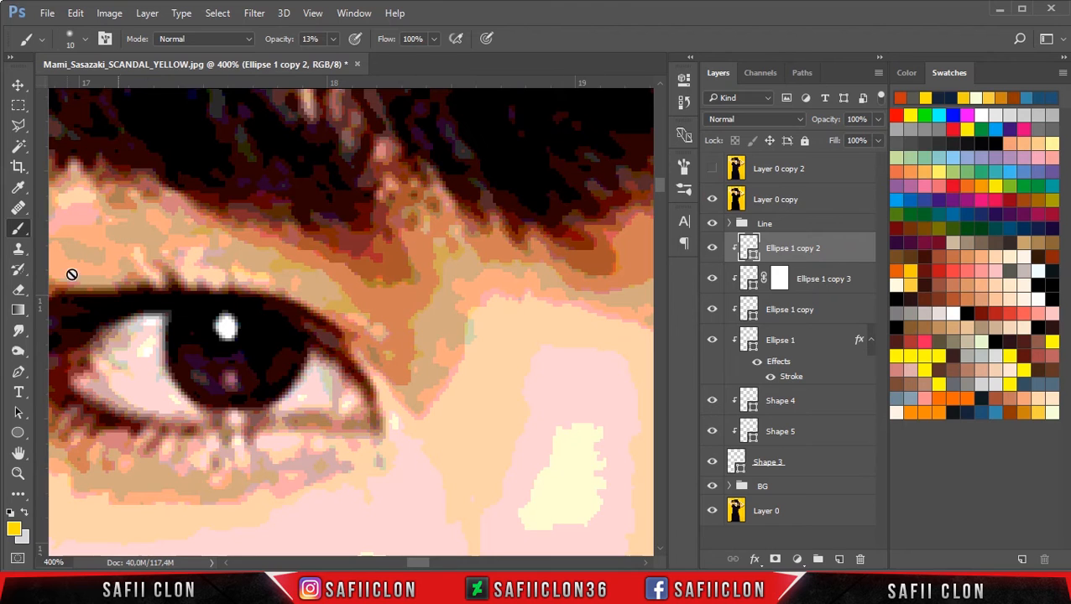
pyautogui.moveTo(19, 372); pyautogui.dragTo(47, 371)
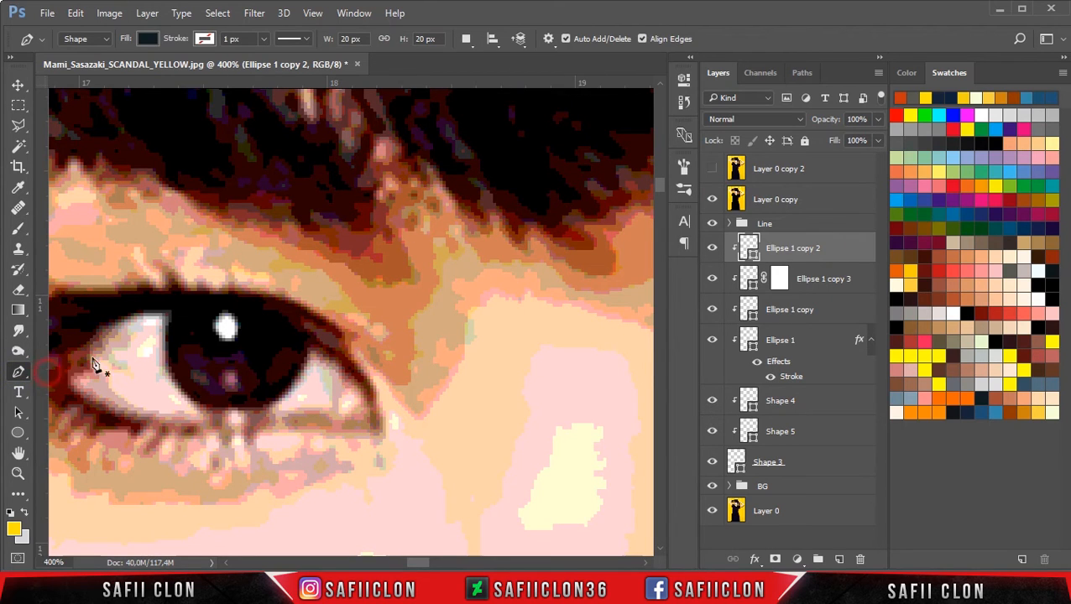
pyautogui.click(225, 313)
pyautogui.moveTo(222, 340); pyautogui.dragTo(220, 314)
pyautogui.keyDown('alt'); pyautogui.click(223, 342); pyautogui.keyUp('alt')
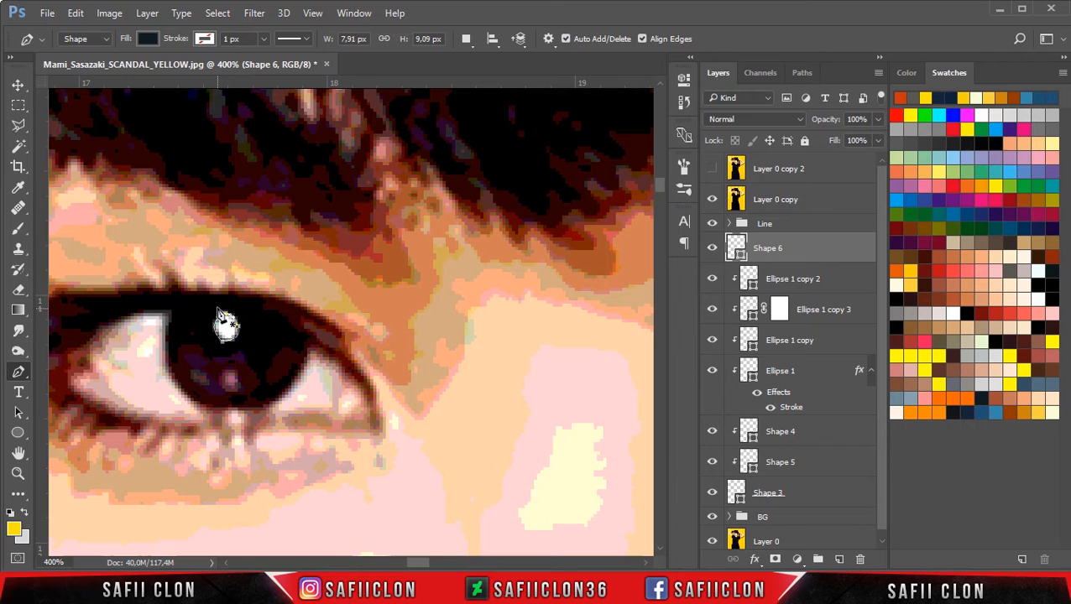
pyautogui.click(712, 201)
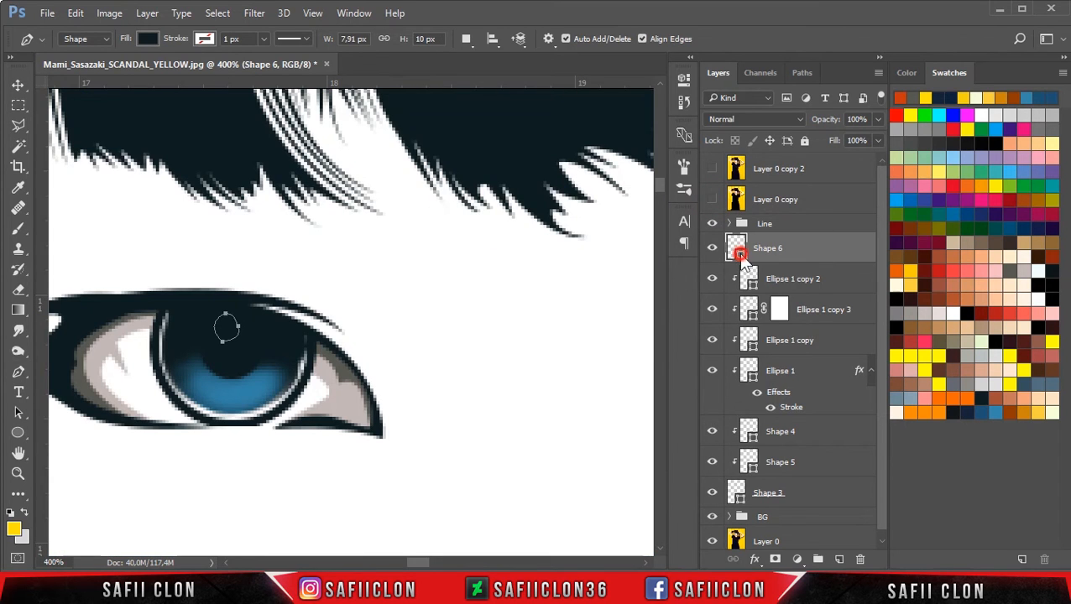
# Step: Fill the catchlight shape with white #ffffff and compare it with the reference photo
pyautogui.doubleClick(740, 256)
pyautogui.click(426, 264)
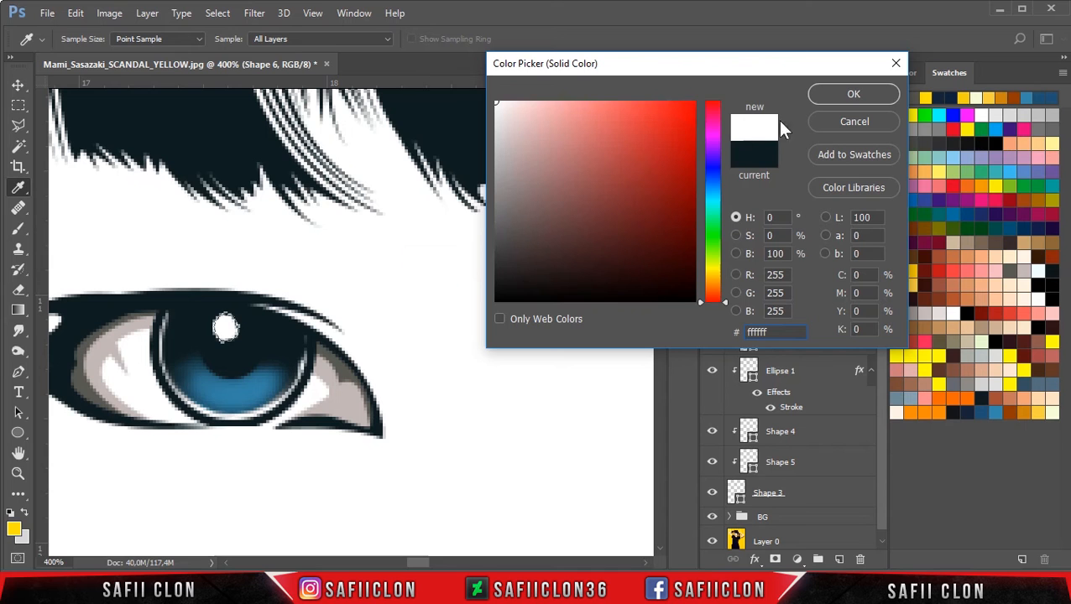
pyautogui.click(852, 94)
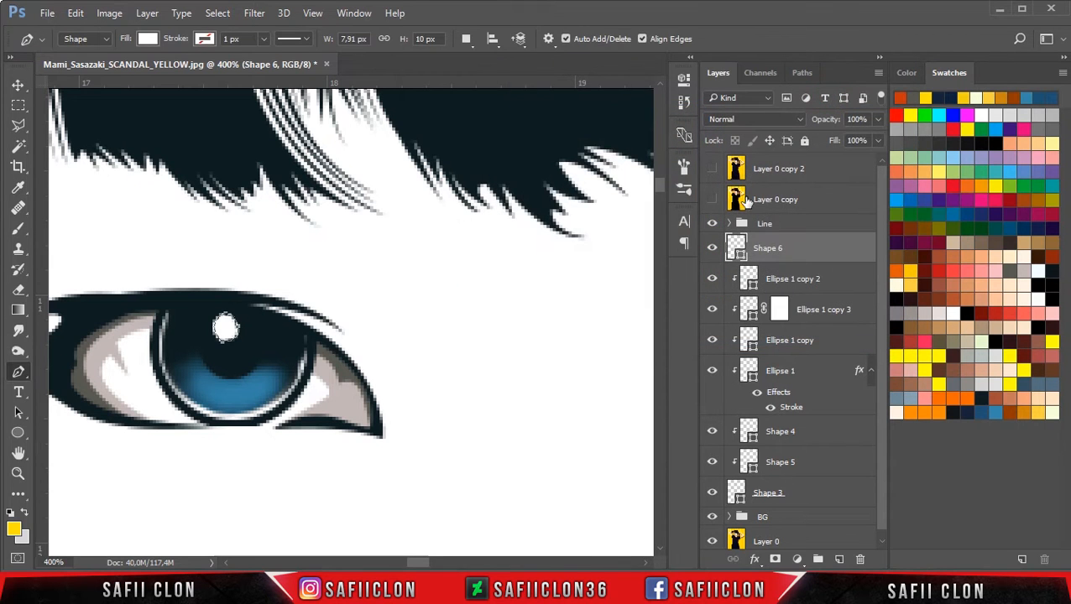
pyautogui.click(712, 202)
pyautogui.click(712, 201)
# Step: Draw a curved crescent about 15 × 7 px with the Pen tool across the lower iris, on a new shape layer above Ellipse 1 copy 2
pyautogui.click(813, 285)
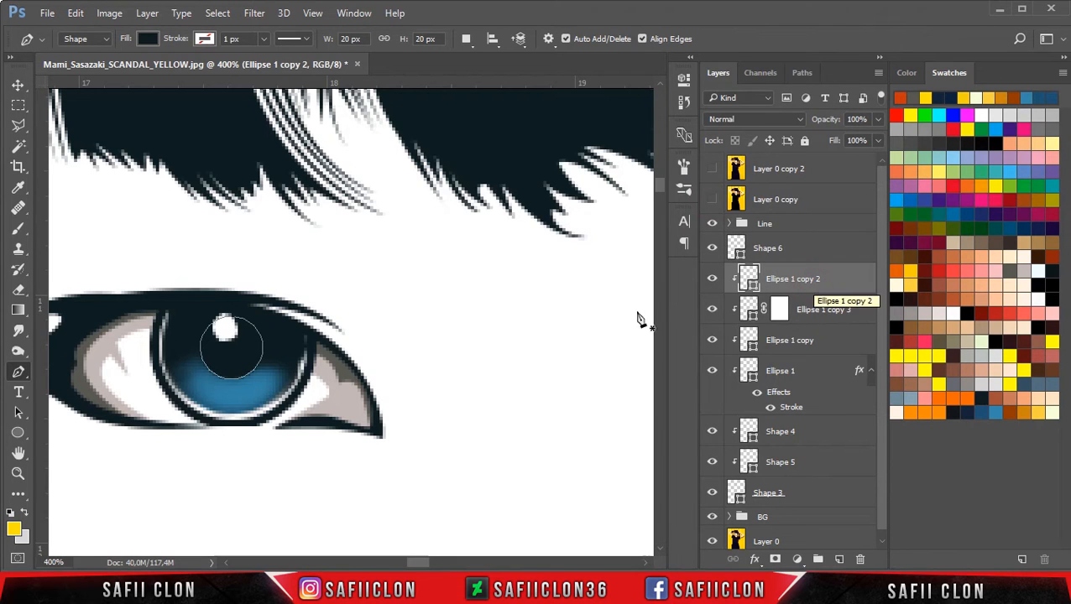
pyautogui.click(190, 366)
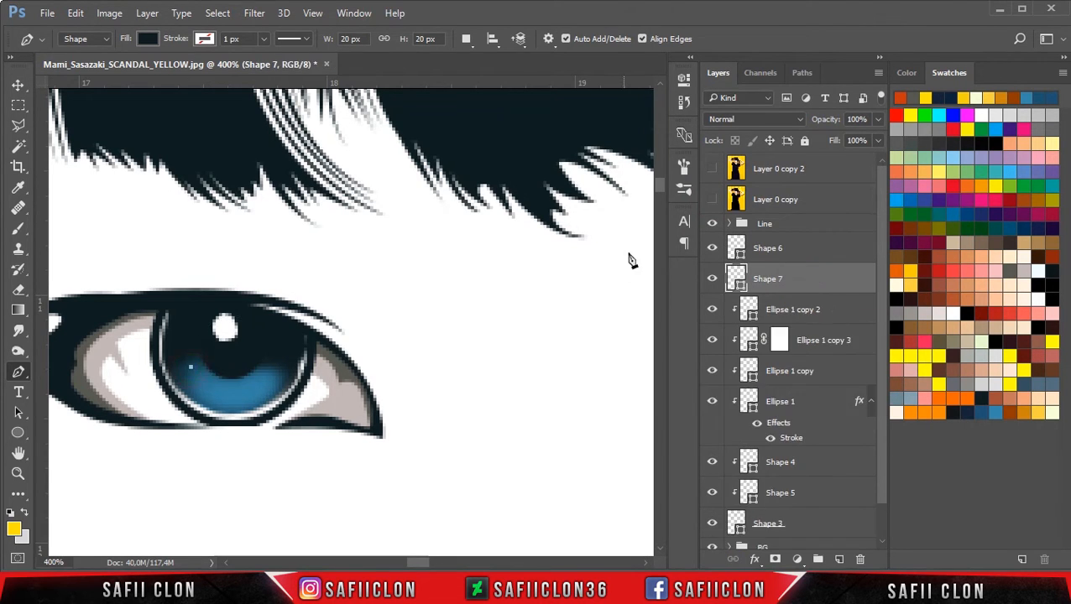
pyautogui.click(712, 200)
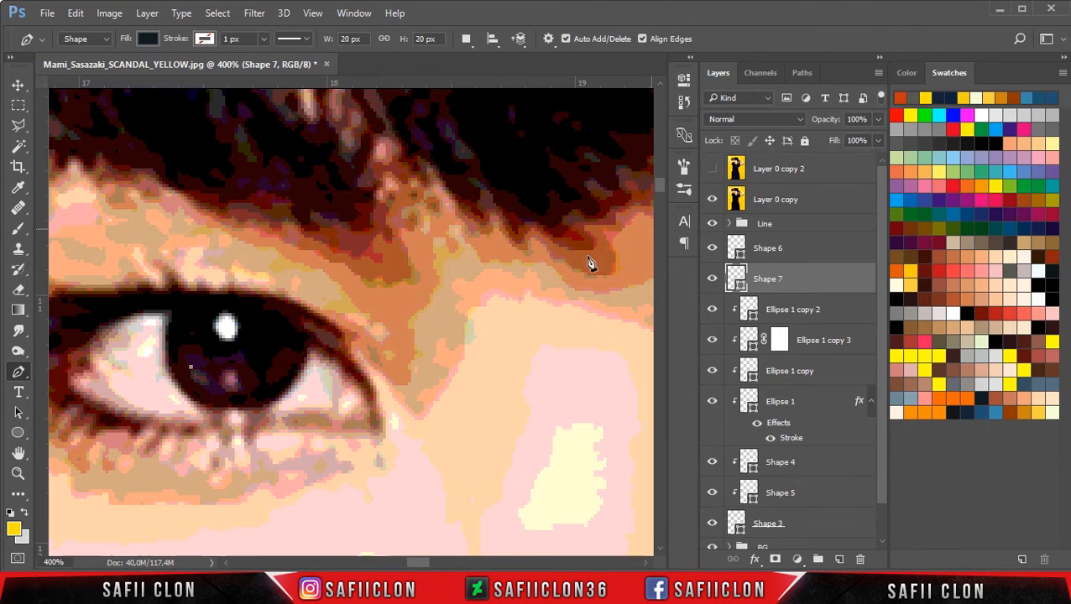
pyautogui.moveTo(237, 382); pyautogui.dragTo(261, 378)
pyautogui.keyDown('alt'); pyautogui.click(237, 382); pyautogui.keyUp('alt')
pyautogui.moveTo(191, 366); pyautogui.dragTo(190, 337)
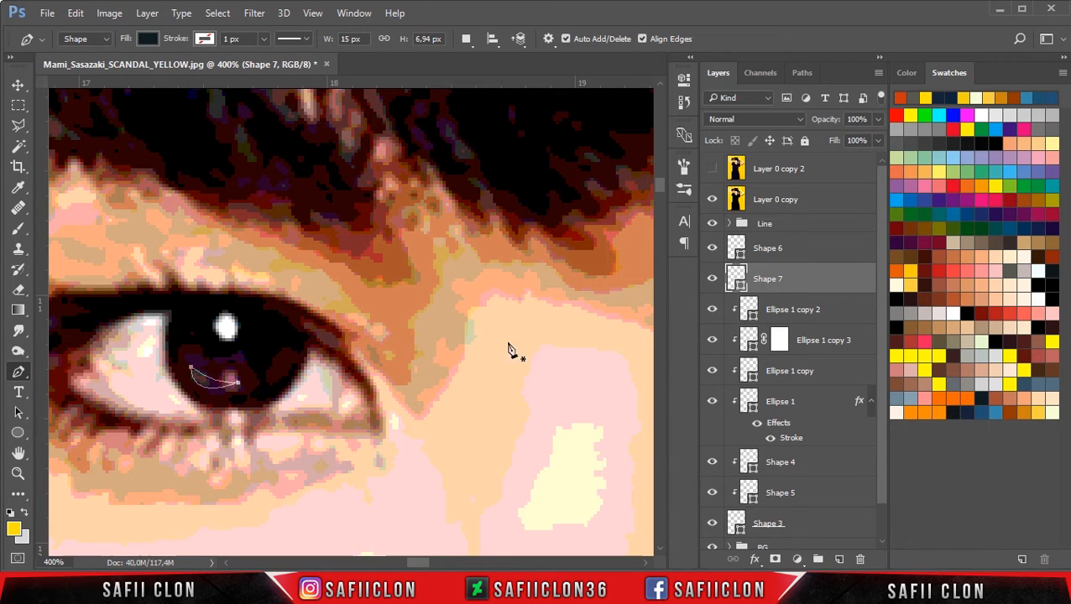
pyautogui.click(713, 199)
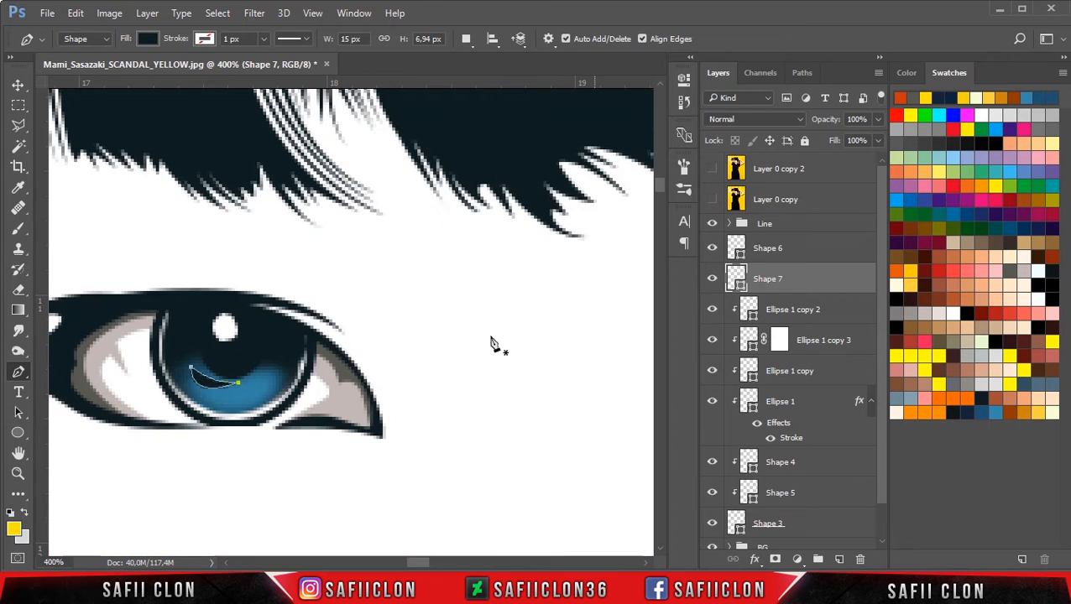
# Step: Adjust the crescent's anchor points to follow the lower iris curve at about 16 × 10 px
pyautogui.moveTo(237, 384); pyautogui.dragTo(234, 386)
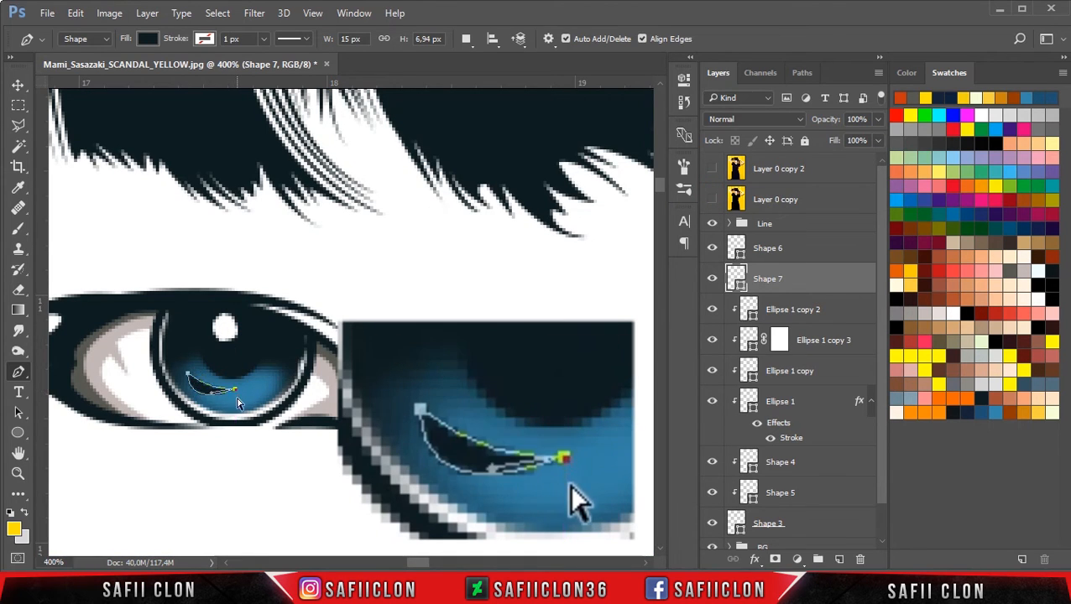
pyautogui.keyDown('ctrl'); pyautogui.click(234, 388); pyautogui.keyUp('ctrl')
pyautogui.moveTo(235, 390); pyautogui.dragTo(238, 406)
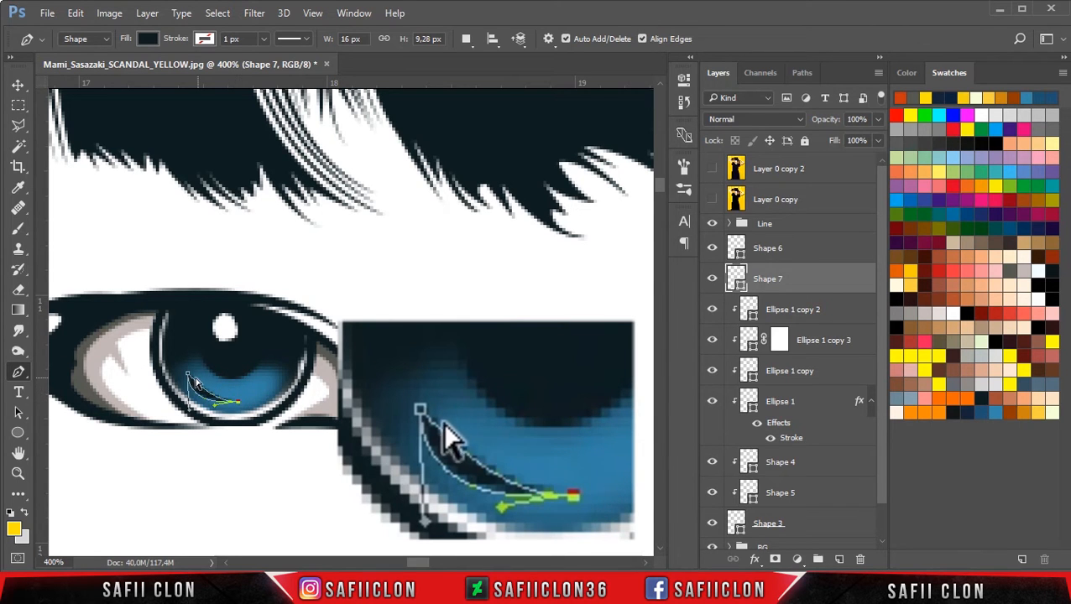
pyautogui.keyDown('ctrl'); pyautogui.click(189, 376); pyautogui.keyUp('ctrl')
pyautogui.moveTo(191, 378); pyautogui.dragTo(241, 401)
pyautogui.moveTo(238, 402); pyautogui.dragTo(242, 403)
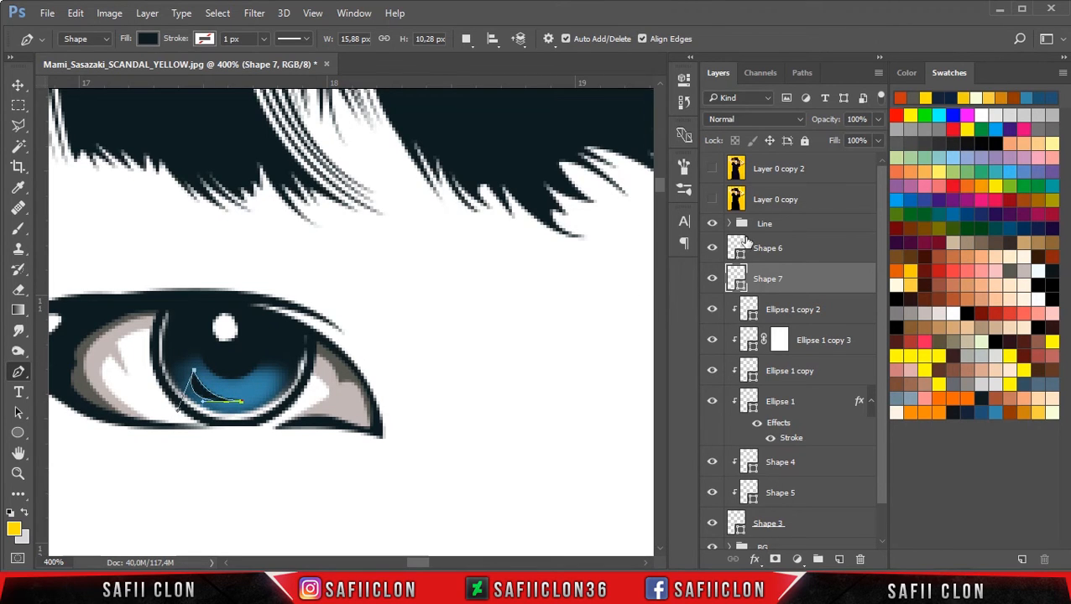
pyautogui.press('Return')
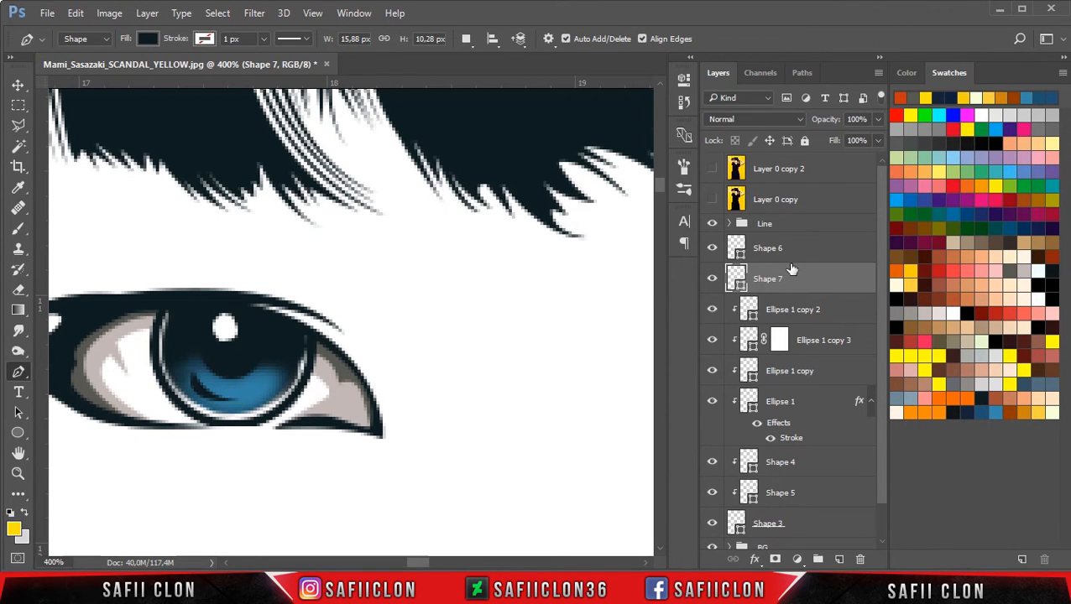
# Step: Fill the crescent Shape 7 with light blue #87d5f8
pyautogui.doubleClick(740, 284)
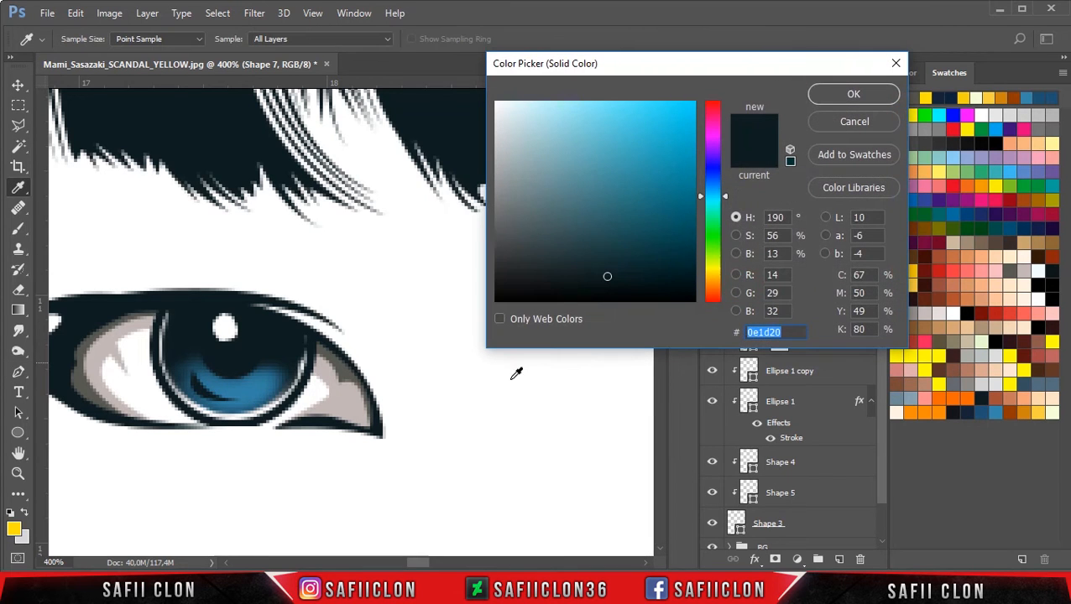
pyautogui.click(257, 383)
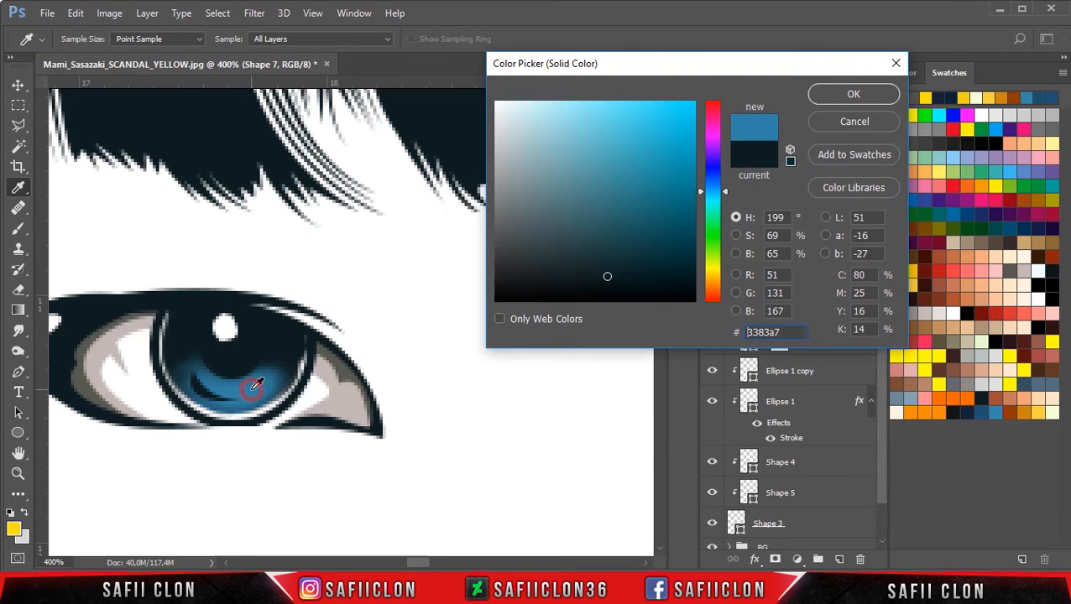
pyautogui.click(621, 150)
pyautogui.click(613, 137)
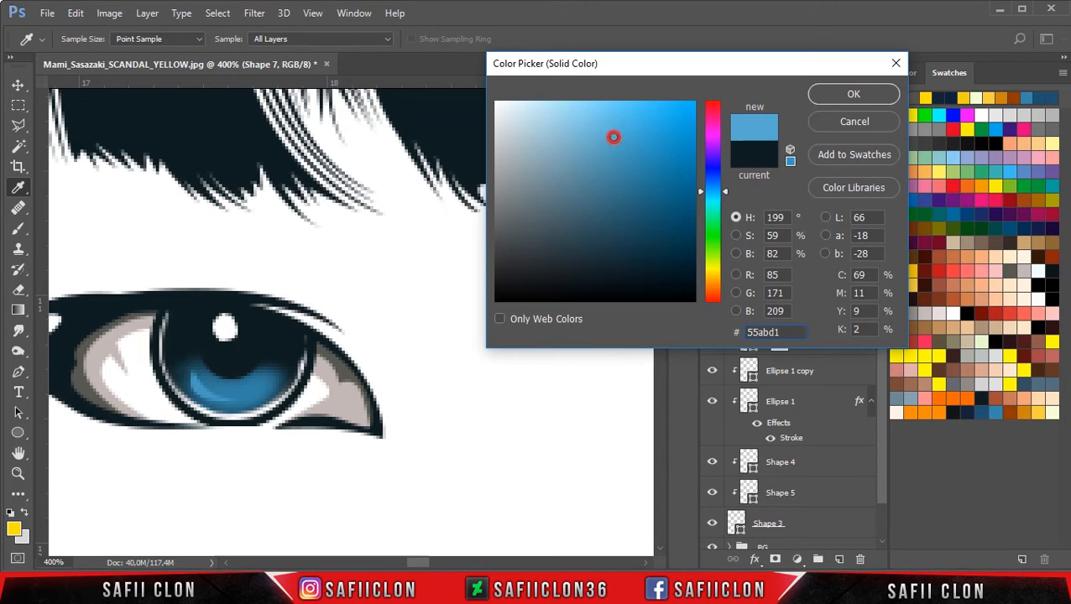
pyautogui.moveTo(613, 135); pyautogui.dragTo(610, 127)
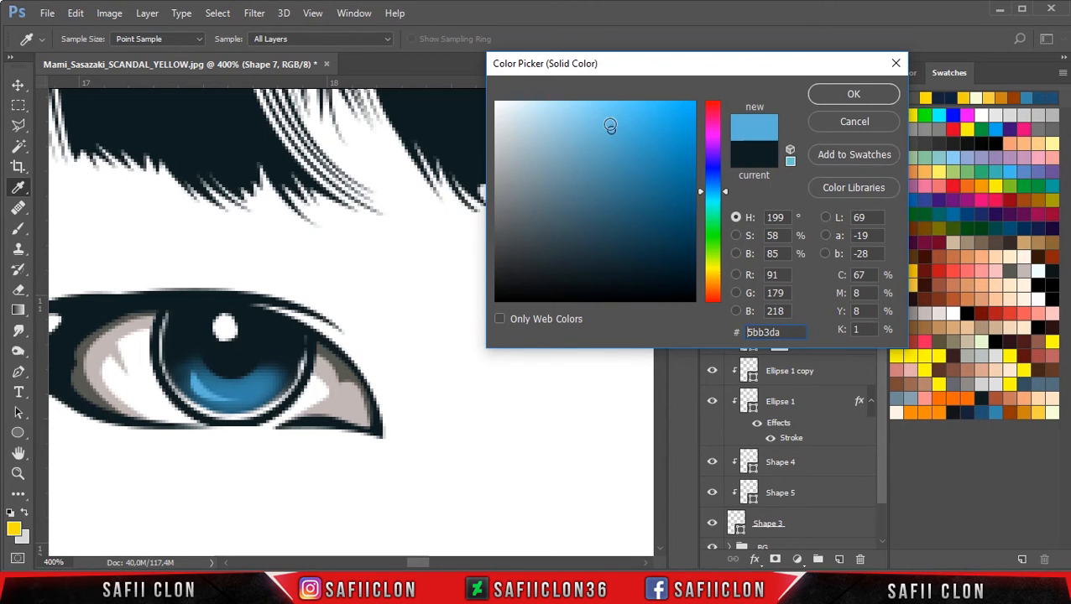
pyautogui.click(597, 112)
pyautogui.click(586, 106)
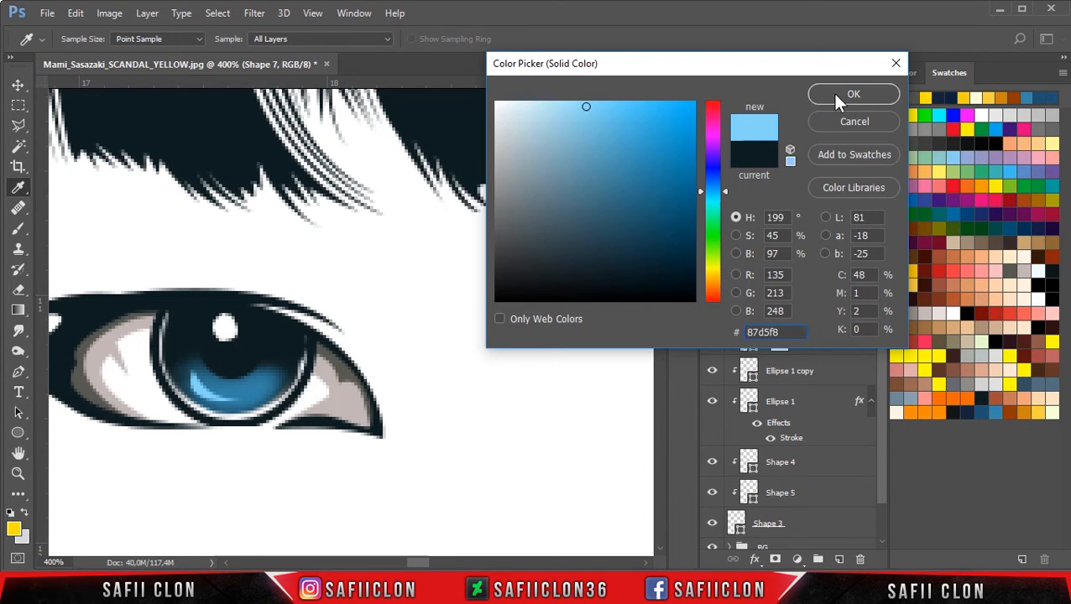
pyautogui.click(851, 93)
# Step: Widen the light blue crescent toward the iris rim to about 18 × 13 px and compare it with the reference photo
pyautogui.keyDown('ctrl'); pyautogui.click(202, 389); pyautogui.keyUp('ctrl')
pyautogui.click(192, 383)
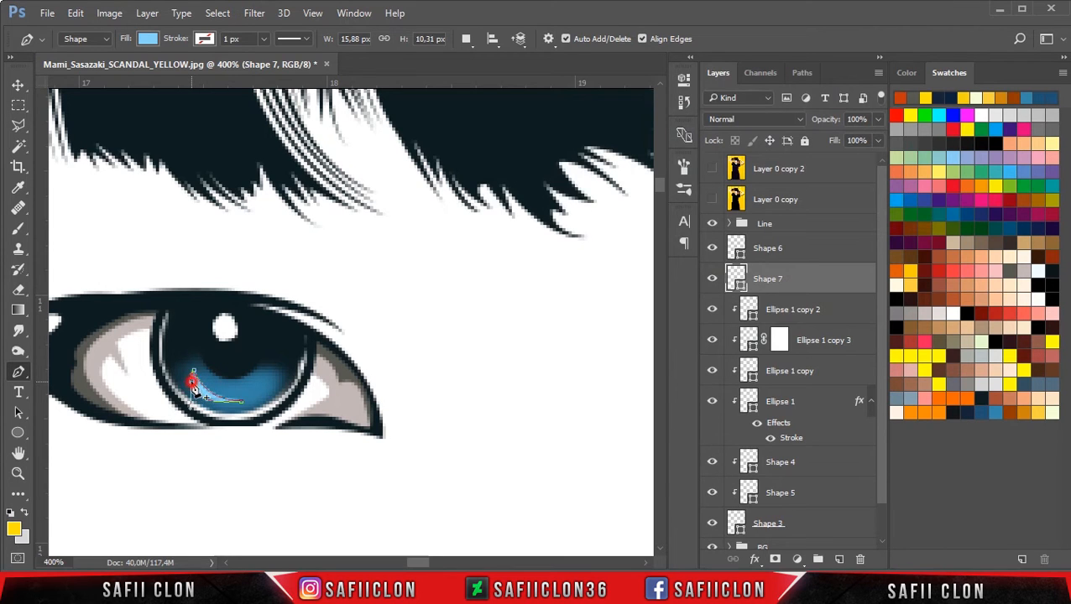
pyautogui.moveTo(191, 384); pyautogui.dragTo(192, 366)
pyautogui.moveTo(202, 404)
pyautogui.mouseDown()
pyautogui.moveTo(183, 408)
pyautogui.moveTo(190, 421)
pyautogui.mouseUp()
pyautogui.click(712, 200)
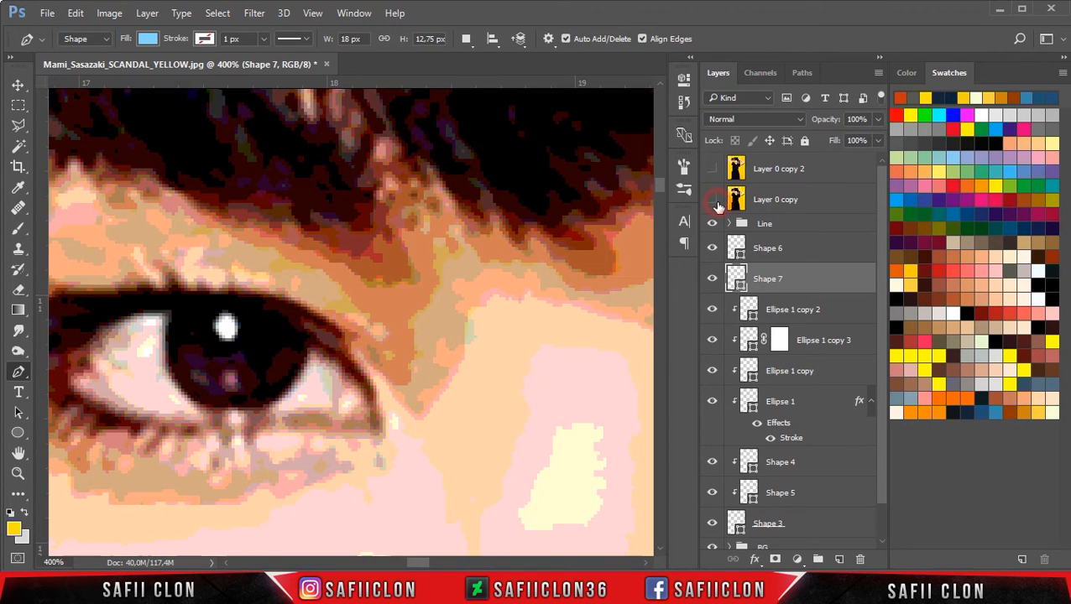
pyautogui.click(712, 200)
# Step: Examine the eye at whole-face scale and up close, comparing it with Shape 7 hidden and shown
pyautogui.hotkey('ctrl', '-')
pyautogui.hotkey('ctrl', '-')
pyautogui.hotkey('ctrl', '-')
pyautogui.hotkey('ctrl', '-')
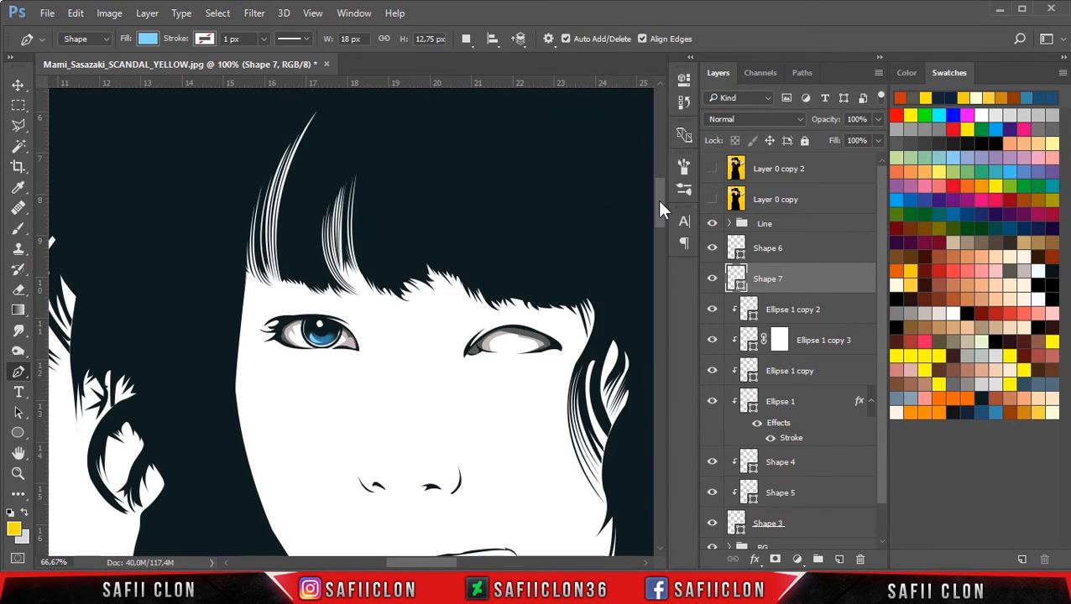
pyautogui.hotkey('ctrl', '+')
pyautogui.hotkey('ctrl', '+')
pyautogui.hotkey('ctrl', '+')
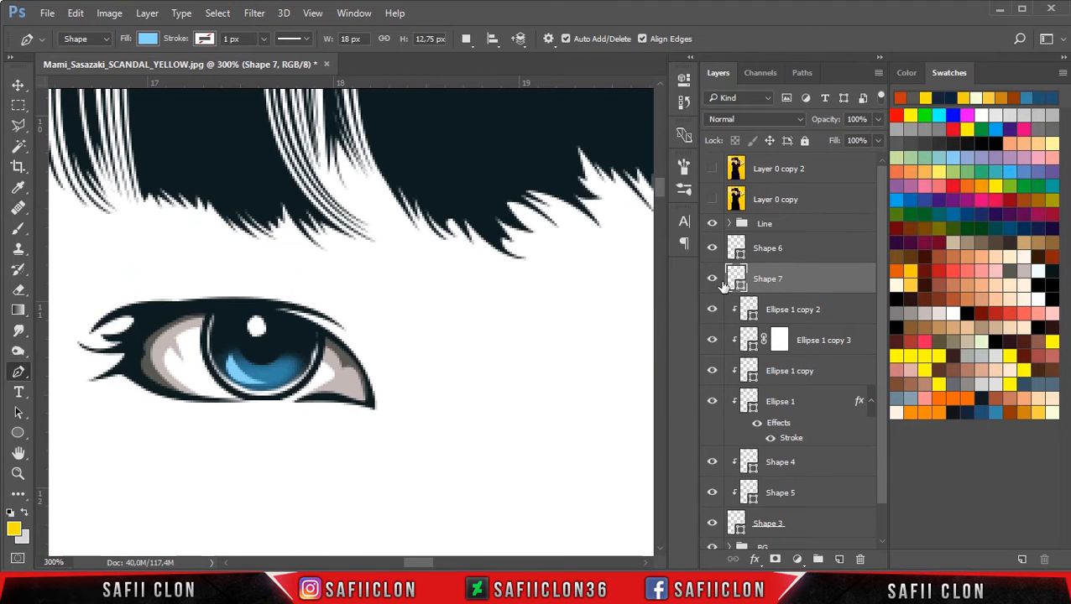
pyautogui.click(712, 280)
pyautogui.click(712, 280)
# Step: Add a layer mask to Shape 7 and paint black with a 10 px brush at 13% opacity to fade the crescent's edges
pyautogui.click(818, 275)
pyautogui.click(775, 558)
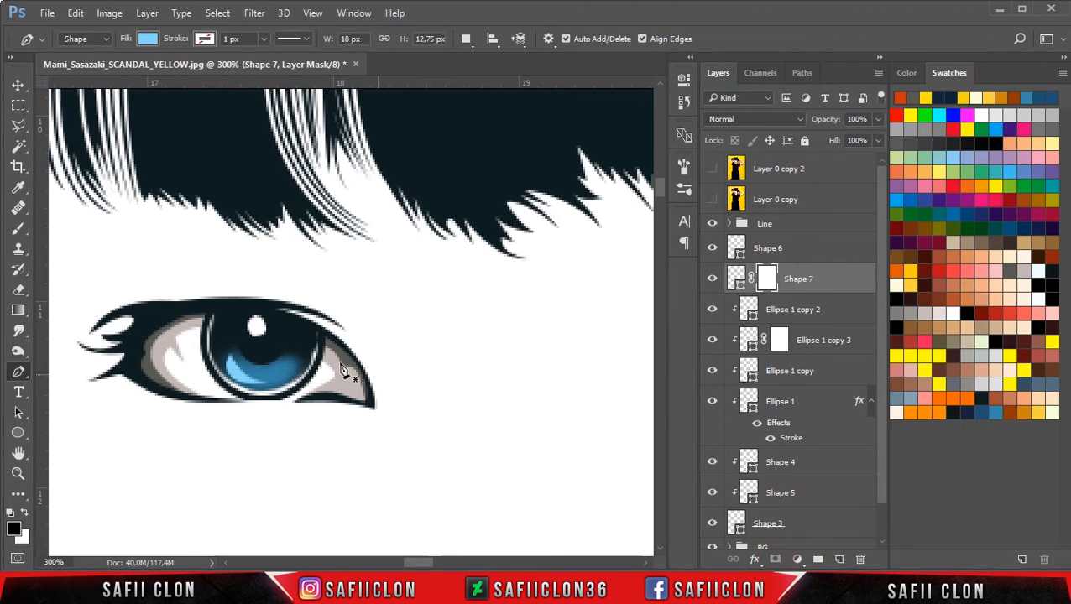
pyautogui.click(18, 229)
pyautogui.click(57, 230)
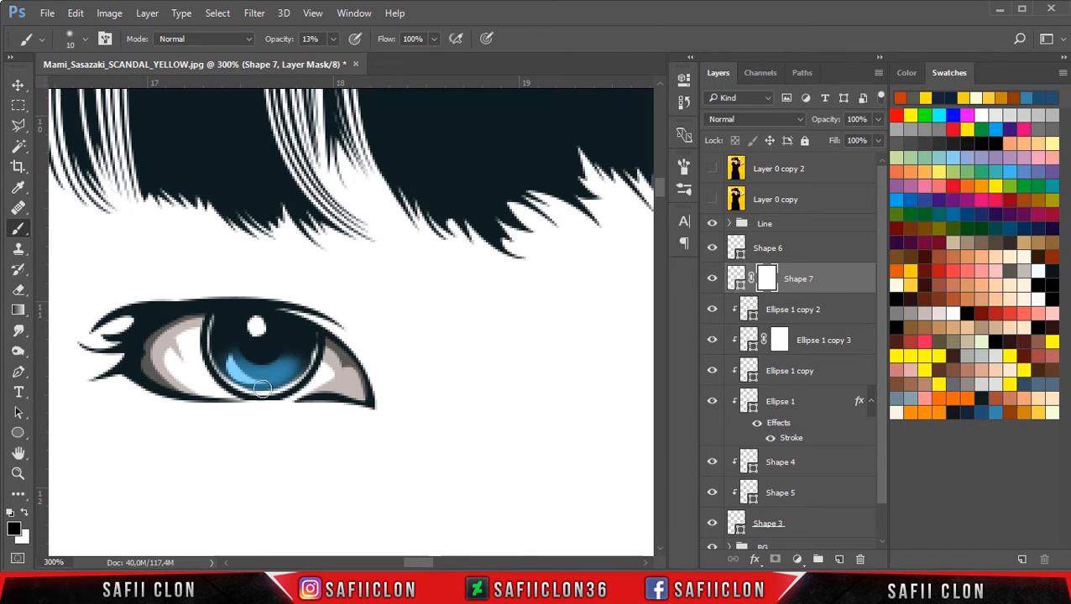
pyautogui.moveTo(267, 387)
pyautogui.mouseDown()
pyautogui.moveTo(278, 382)
pyautogui.moveTo(250, 378)
pyautogui.moveTo(302, 386)
pyautogui.mouseUp()
pyautogui.moveTo(224, 386); pyautogui.dragTo(253, 405)
pyautogui.click(265, 337)
pyautogui.moveTo(265, 337)
pyautogui.mouseDown()
pyautogui.moveTo(263, 326)
pyautogui.moveTo(247, 339)
pyautogui.moveTo(262, 334)
pyautogui.moveTo(277, 351)
pyautogui.mouseUp()
# Step: Trace a second, smaller white highlight just below the pupil's centre from the reference photo, combining it into Shape 6
pyautogui.click(821, 250)
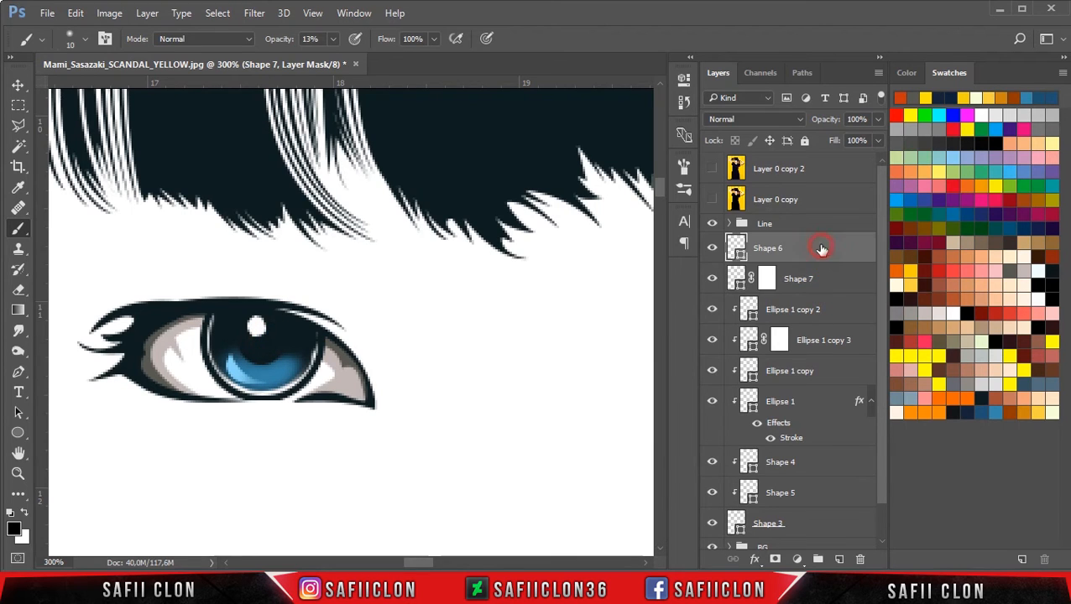
pyautogui.click(710, 251)
pyautogui.click(710, 251)
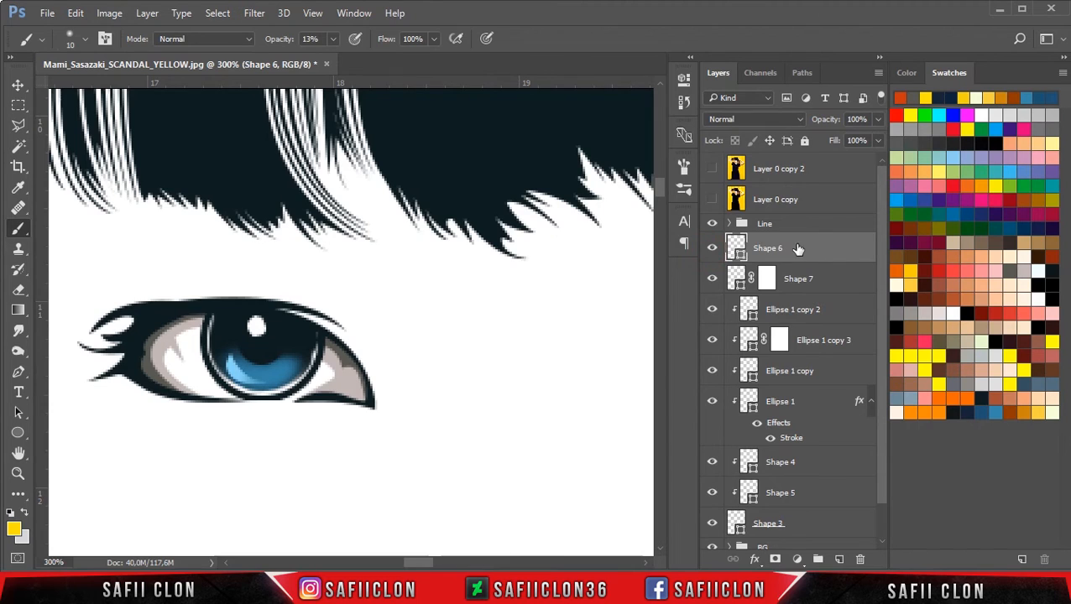
pyautogui.moveTo(26, 370); pyautogui.dragTo(57, 367)
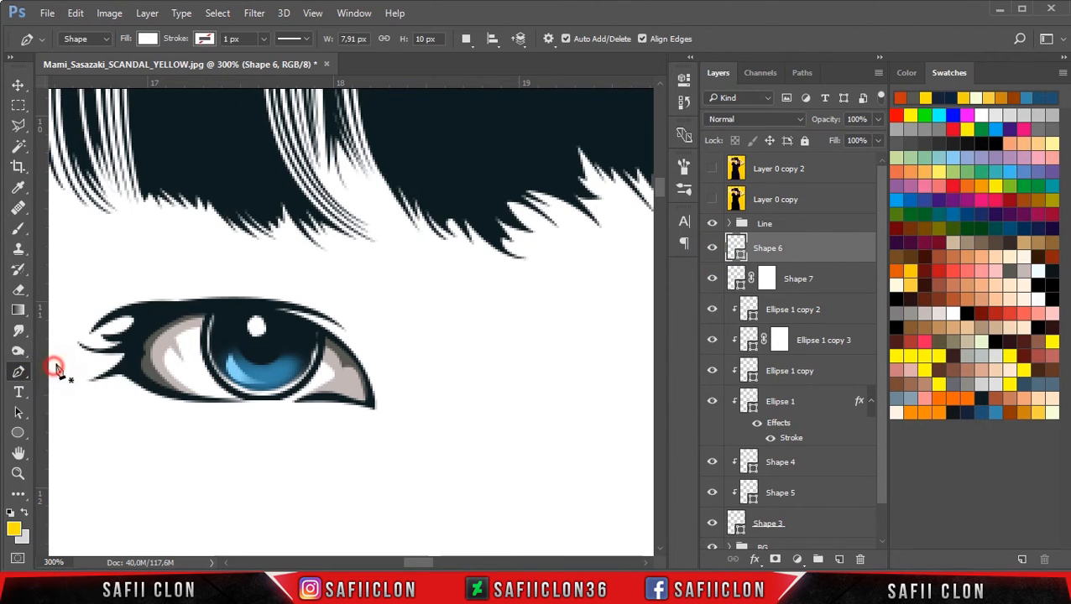
pyautogui.click(466, 39)
pyautogui.click(489, 75)
pyautogui.click(711, 199)
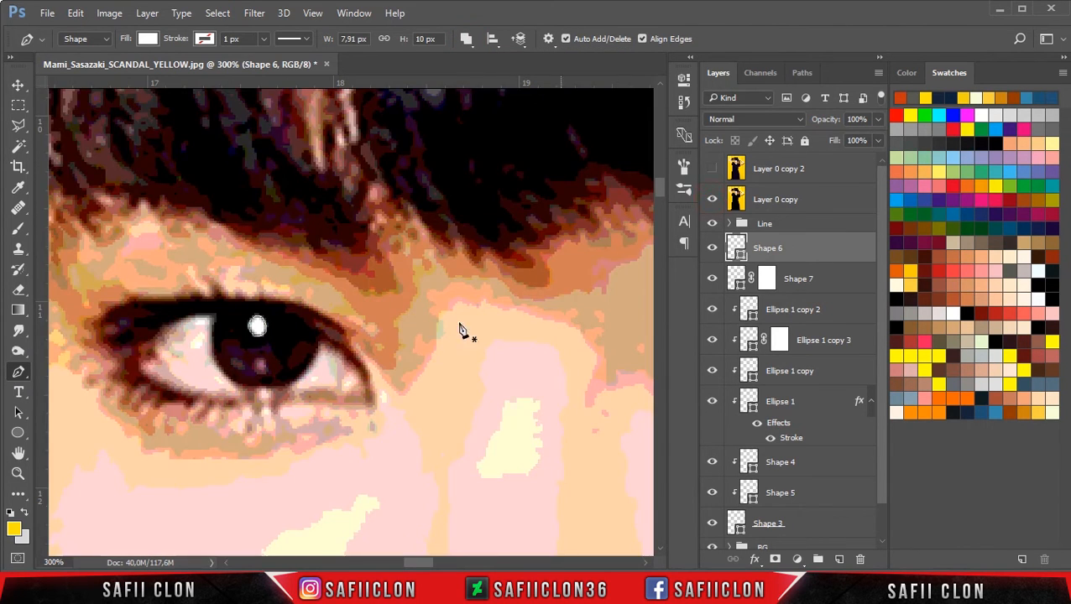
pyautogui.moveTo(269, 360); pyautogui.dragTo(257, 372)
pyautogui.click(261, 358)
pyautogui.click(268, 361)
pyautogui.click(712, 200)
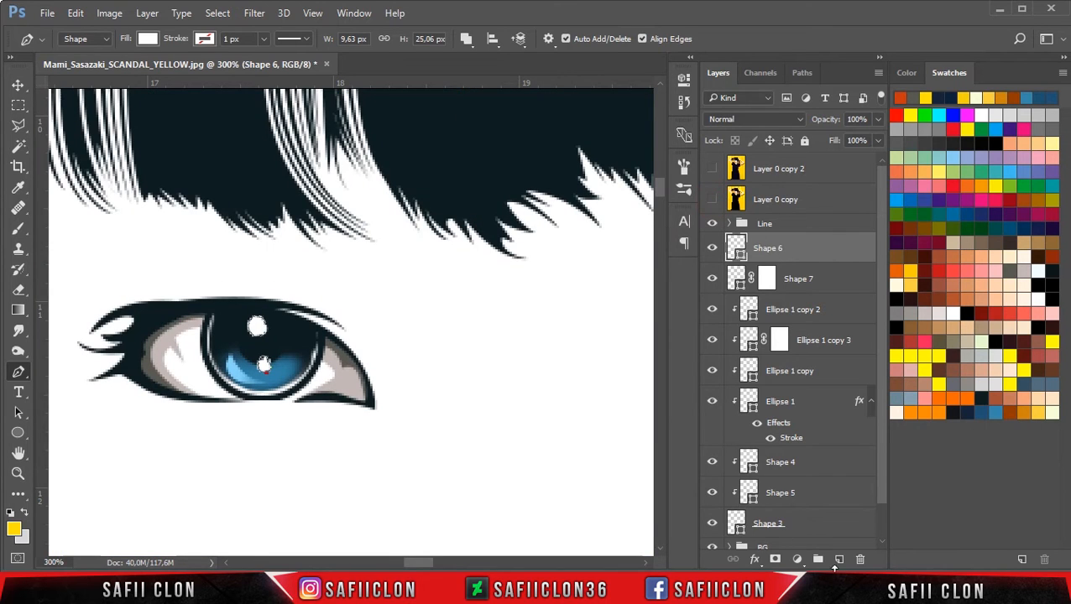
# Step: Add a layer mask to Shape 6 and paint black with a 10 px brush at 13% opacity to fade the lower highlight
pyautogui.click(774, 560)
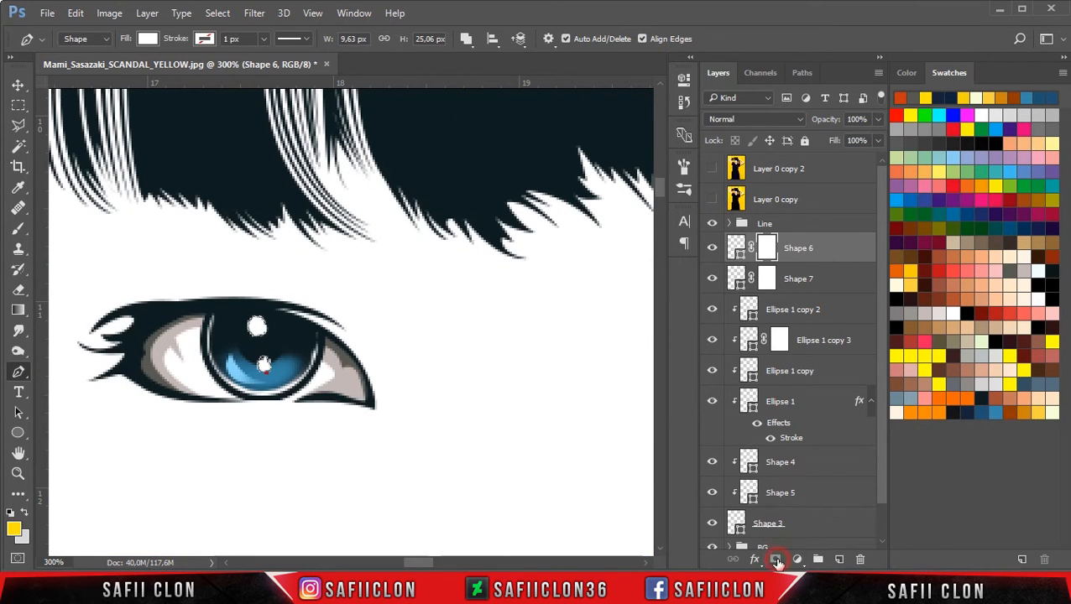
pyautogui.click(18, 228)
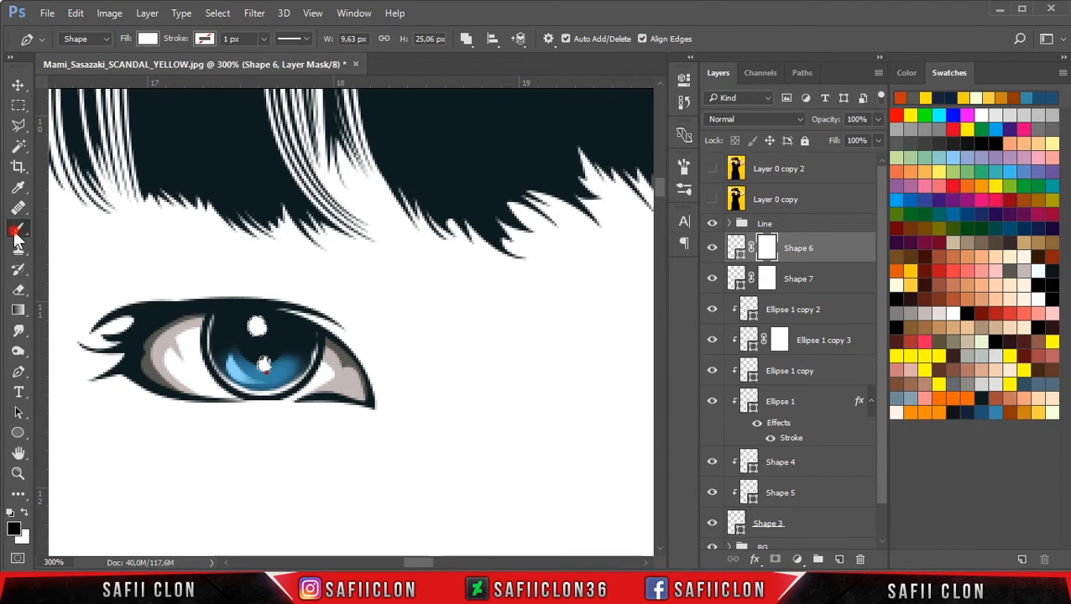
pyautogui.moveTo(263, 366)
pyautogui.mouseDown()
pyautogui.moveTo(250, 356)
pyautogui.moveTo(265, 366)
pyautogui.moveTo(289, 356)
pyautogui.moveTo(263, 353)
pyautogui.moveTo(269, 374)
pyautogui.moveTo(263, 354)
pyautogui.moveTo(285, 350)
pyautogui.mouseUp()
# Step: Examine the shaded eye at whole-portrait scale and again up close
pyautogui.hotkey('ctrl', '-')
pyautogui.hotkey('ctrl', '-')
pyautogui.hotkey('ctrl', '-')
pyautogui.hotkey('ctrl', '-')
pyautogui.hotkey('ctrl', '-')
pyautogui.hotkey('ctrl', '-')
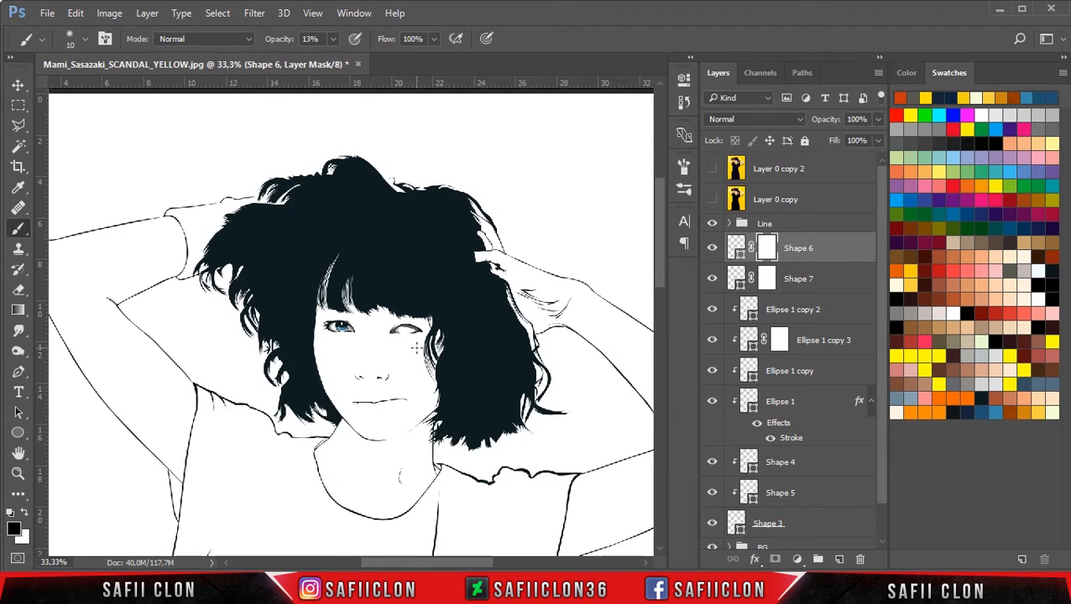
pyautogui.click(825, 204)
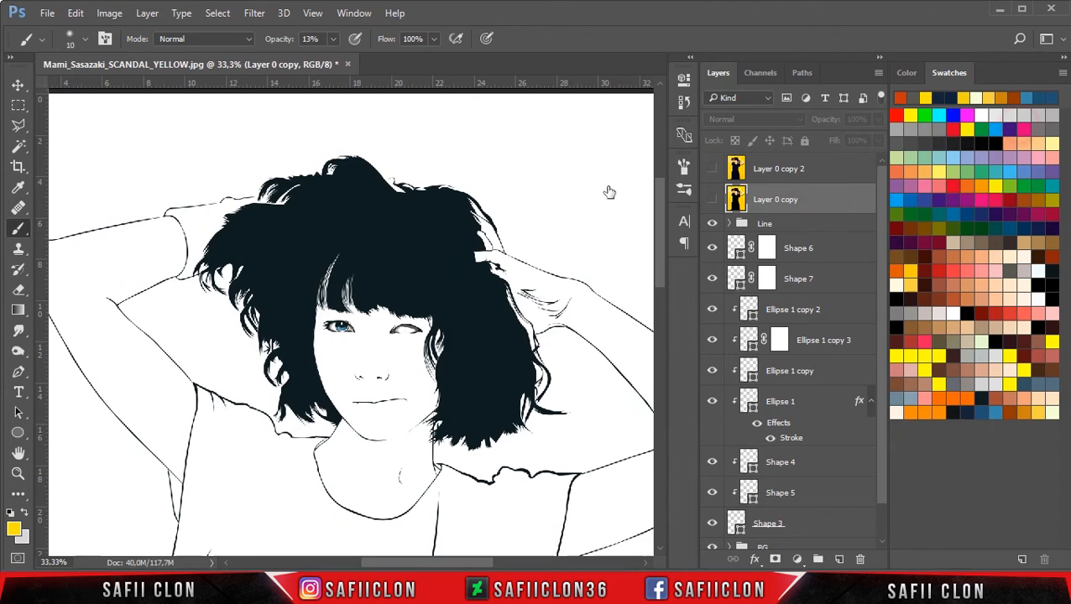
pyautogui.hotkey('ctrl', '+')
pyautogui.hotkey('ctrl', '+')
pyautogui.hotkey('ctrl', '+')
pyautogui.hotkey('ctrl', '+')
pyautogui.hotkey('ctrl', '+')
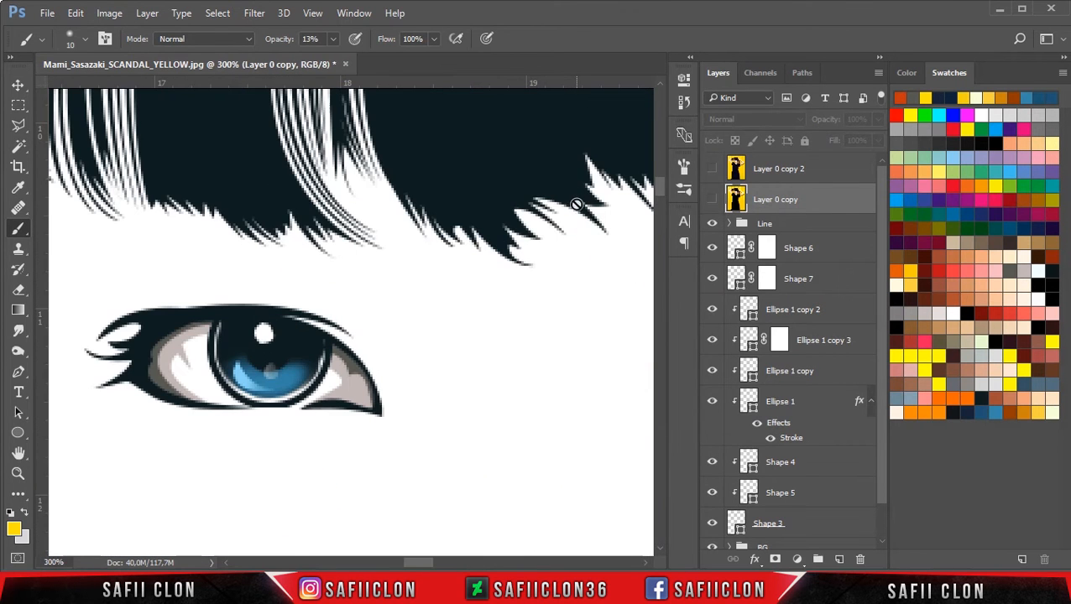
# Step: Paint black on Ellipse 1 copy 3's mask along the iris edge nearest the nose, using a 4 px brush at 100% opacity
pyautogui.click(822, 286)
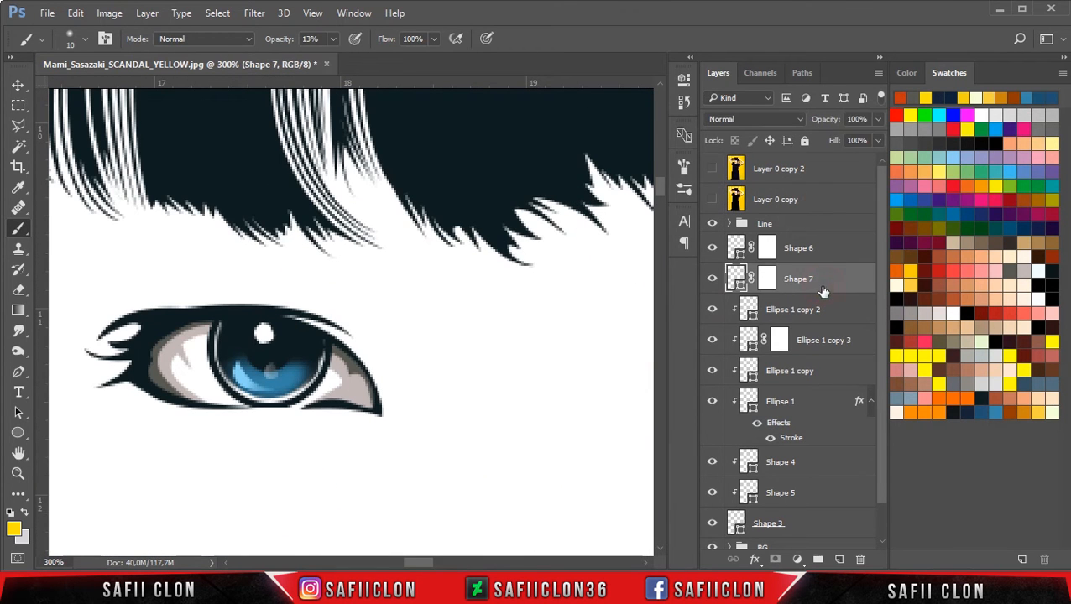
pyautogui.click(841, 340)
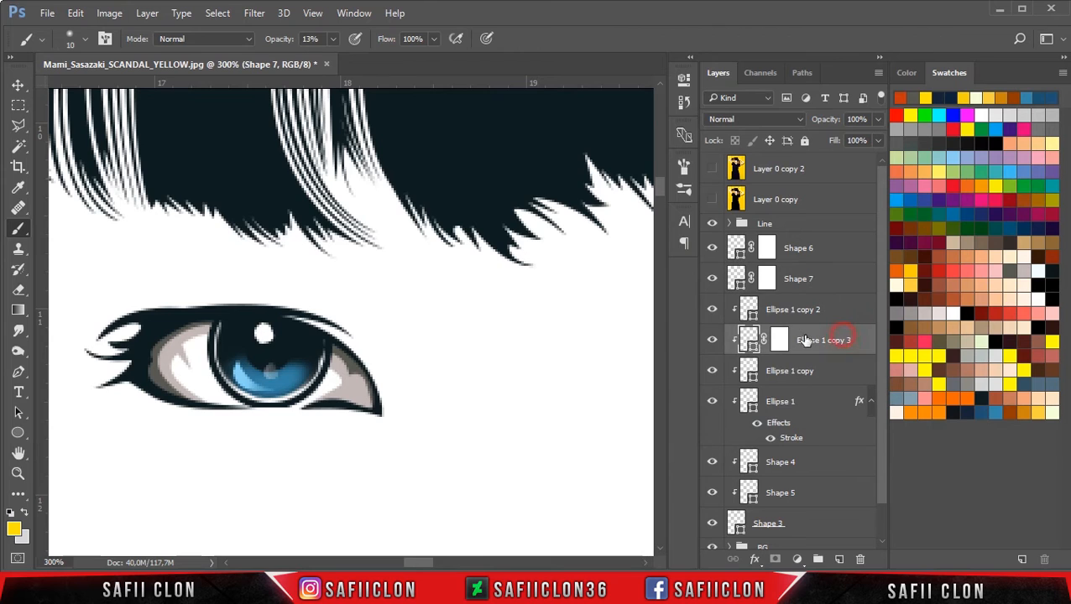
pyautogui.click(712, 344)
pyautogui.click(712, 345)
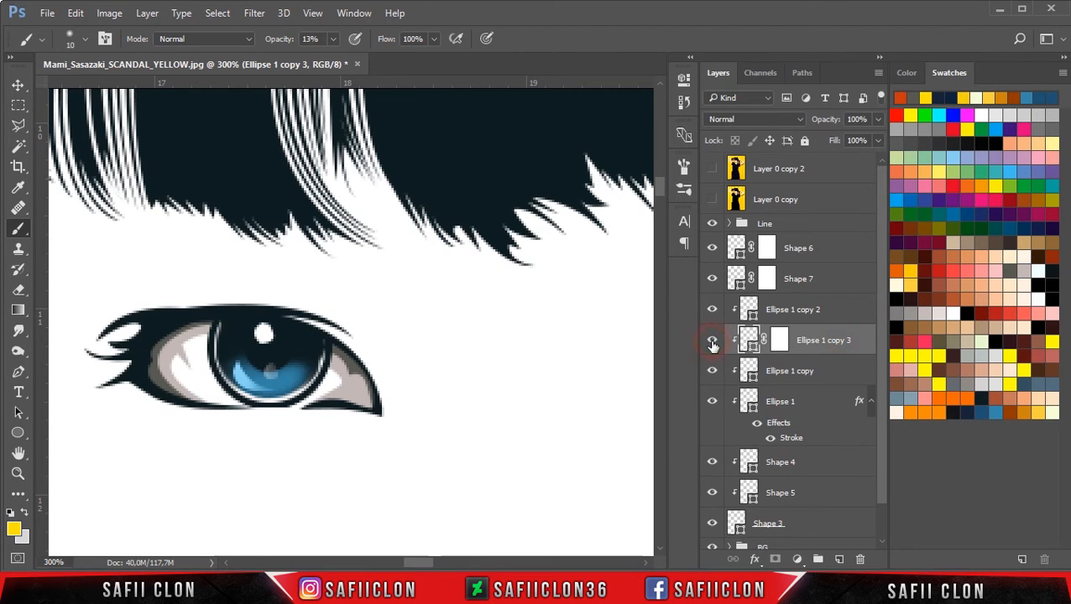
pyautogui.click(777, 344)
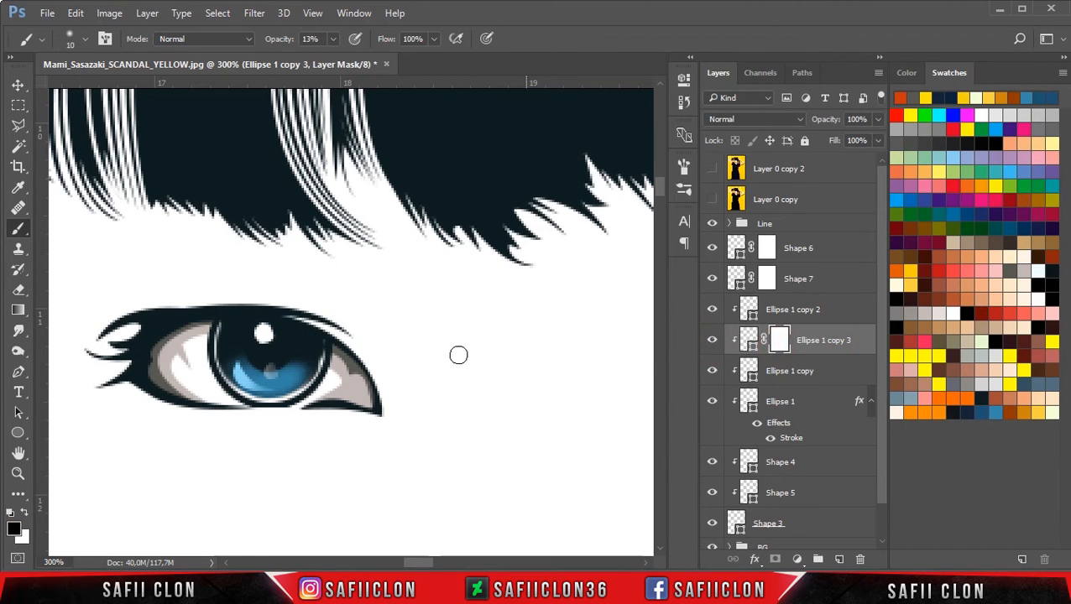
pyautogui.press('[')
pyautogui.press('[')
pyautogui.press('[')
pyautogui.press('[')
pyautogui.click(222, 383)
pyautogui.click(335, 38)
pyautogui.moveTo(357, 55); pyautogui.dragTo(437, 53)
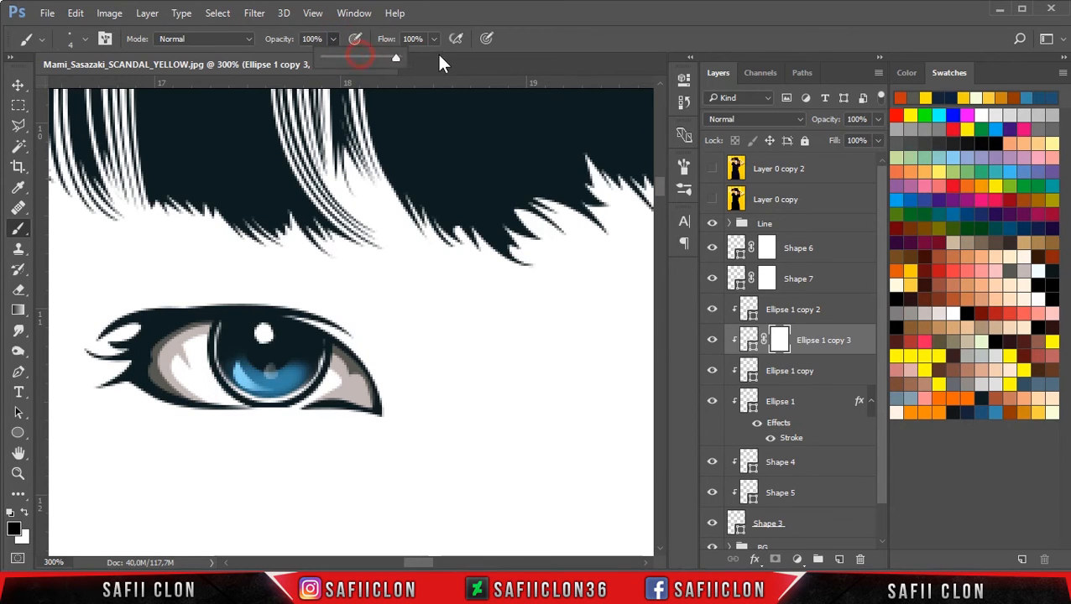
pyautogui.moveTo(325, 360)
pyautogui.mouseDown()
pyautogui.moveTo(322, 373)
pyautogui.moveTo(328, 341)
pyautogui.moveTo(308, 392)
pyautogui.mouseUp()
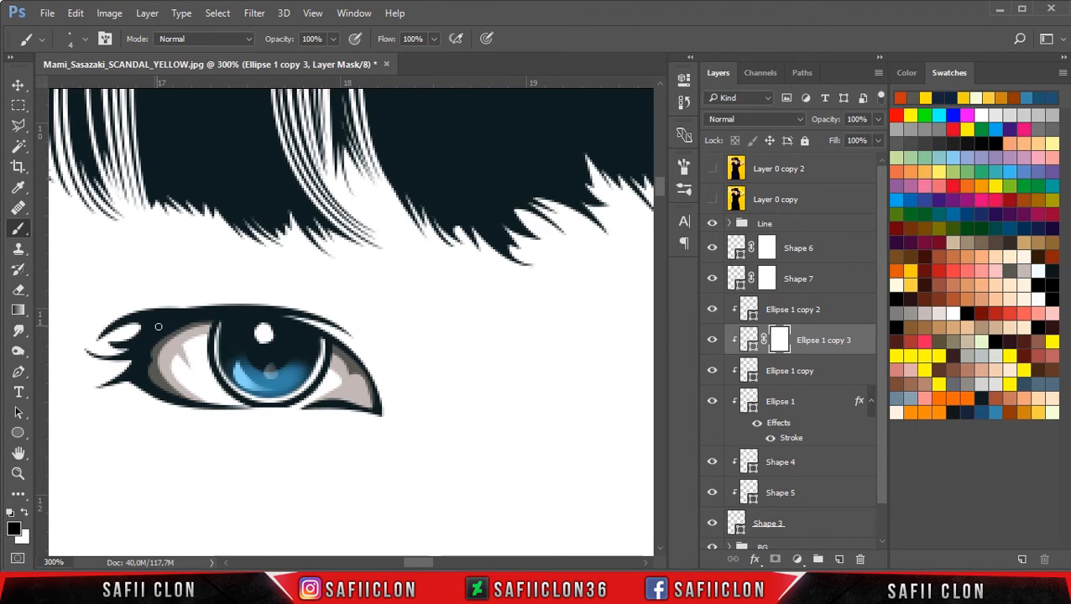
# Step: Retouch the upper inner iris on Ellipse 1 copy 3's mask with white, and restore black as the foreground colour
pyautogui.click(25, 512)
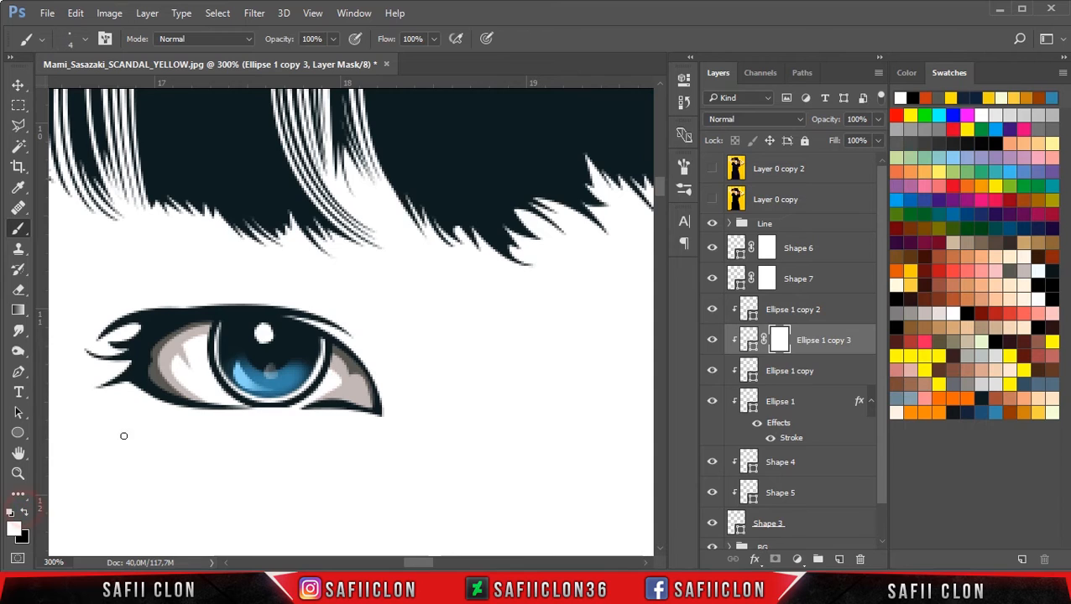
pyautogui.click(315, 343)
pyautogui.click(24, 512)
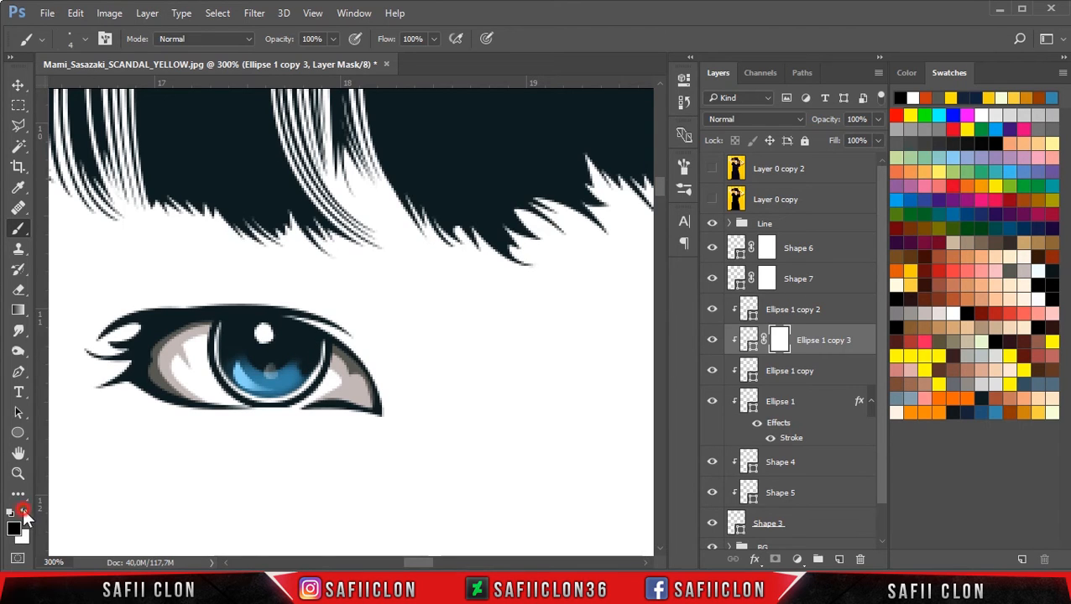
# Step: Soften the blue area's inner end on Ellipse 1 copy 3's mask with black, a 9 px soft brush and 14% opacity
pyautogui.click(333, 39)
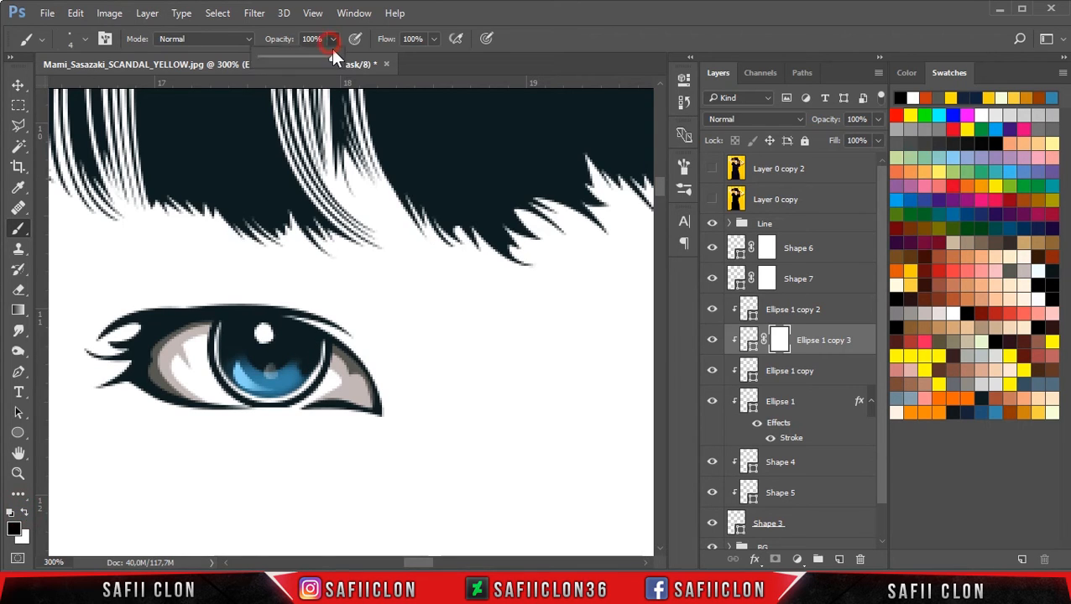
pyautogui.moveTo(274, 62); pyautogui.dragTo(269, 62)
pyautogui.click(83, 39)
pyautogui.click(106, 88)
pyautogui.click(87, 45)
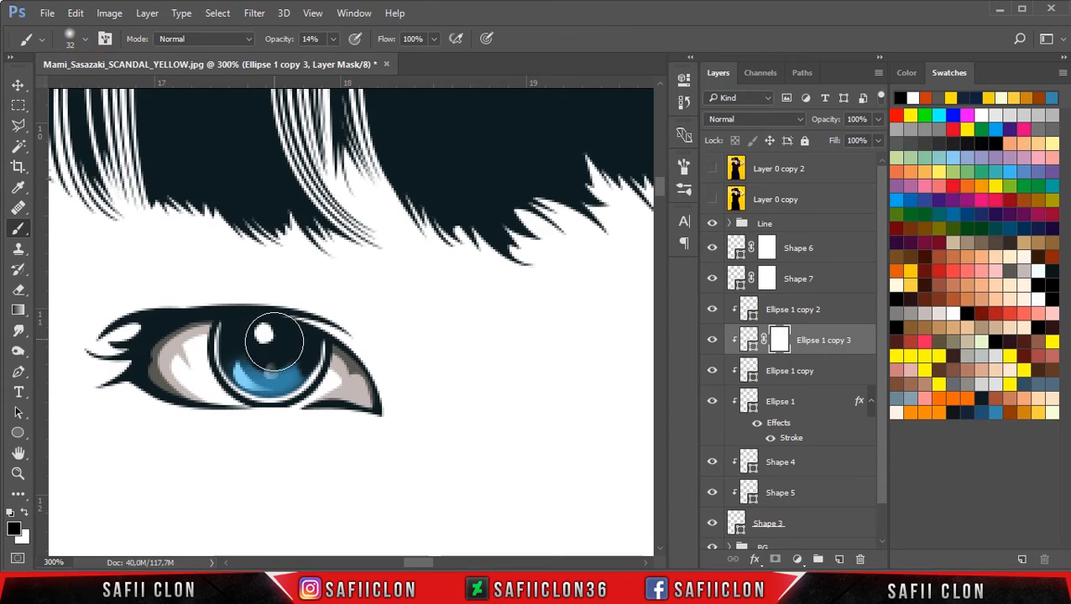
pyautogui.press('[')
pyautogui.press('[')
pyautogui.press('[')
pyautogui.press('[')
pyautogui.press('[')
pyautogui.click(300, 369)
pyautogui.click(301, 367)
pyautogui.click(300, 366)
pyautogui.click(299, 365)
pyautogui.click(293, 377)
pyautogui.click(308, 374)
pyautogui.click(287, 376)
pyautogui.click(301, 371)
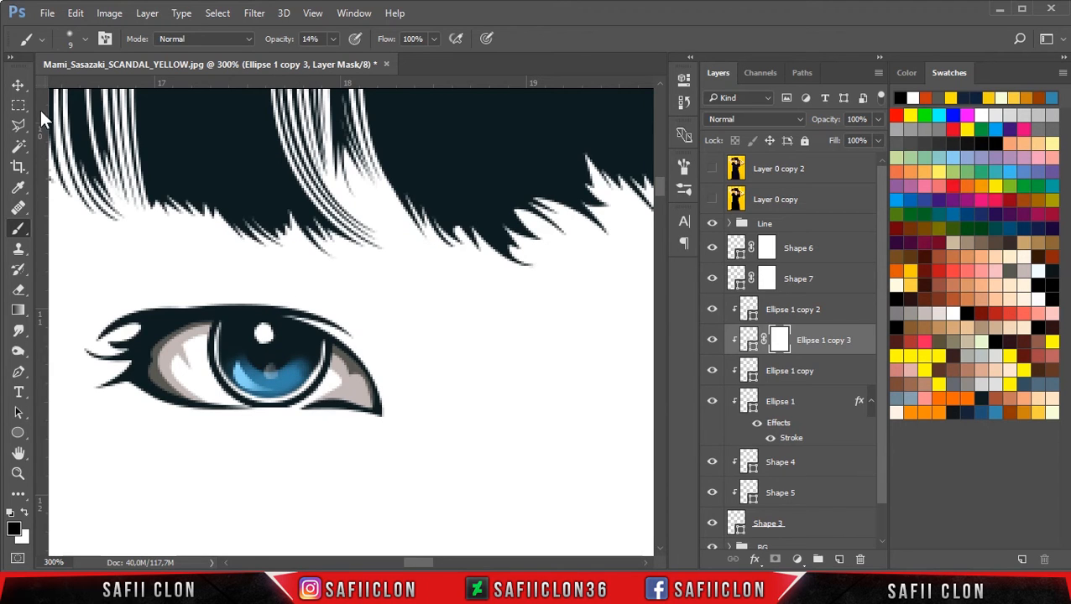
# Step: Duplicate all iris and highlight layers from Shape 6 down to Ellipse 1
pyautogui.click(18, 86)
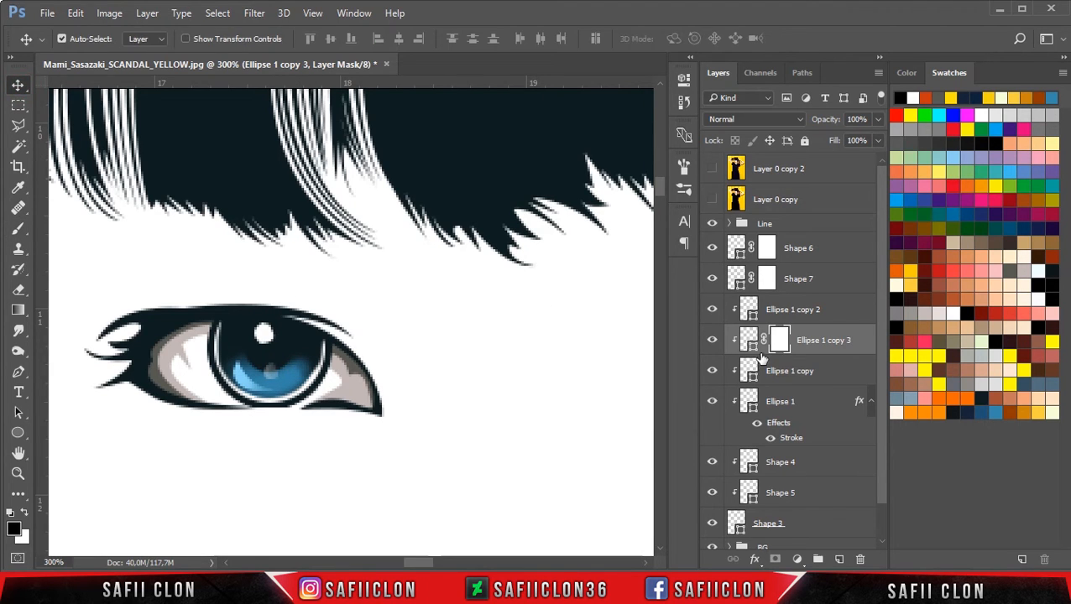
pyautogui.click(795, 311)
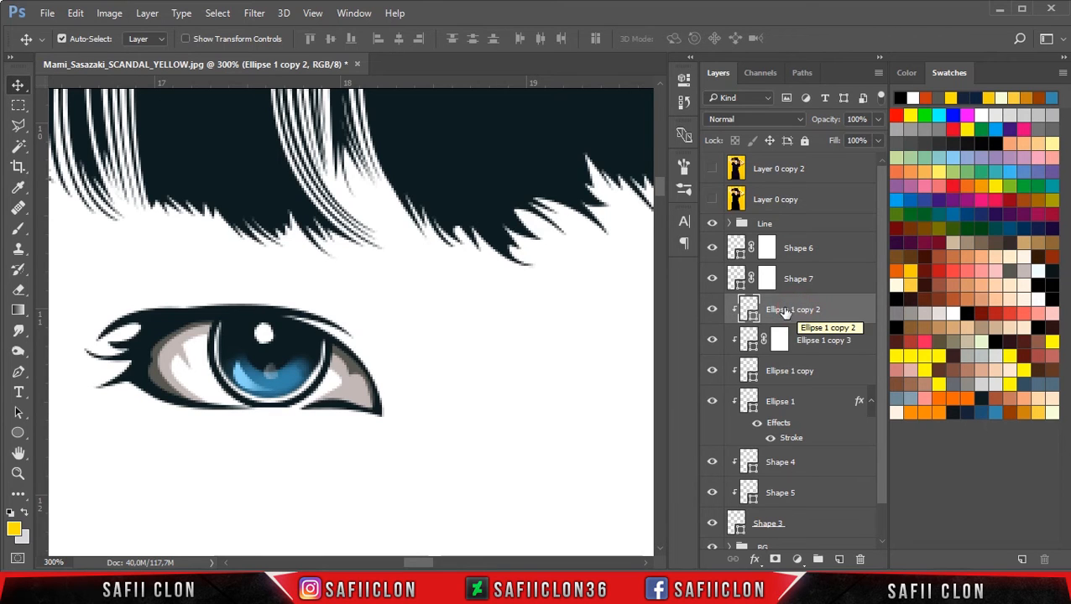
pyautogui.click(789, 245)
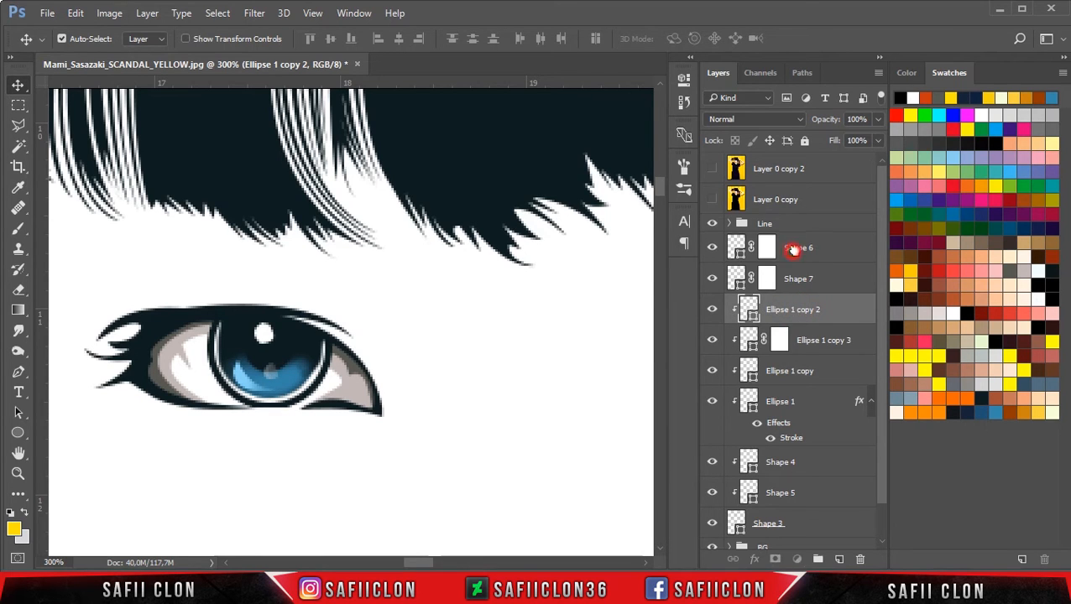
pyautogui.moveTo(879, 284); pyautogui.dragTo(882, 323)
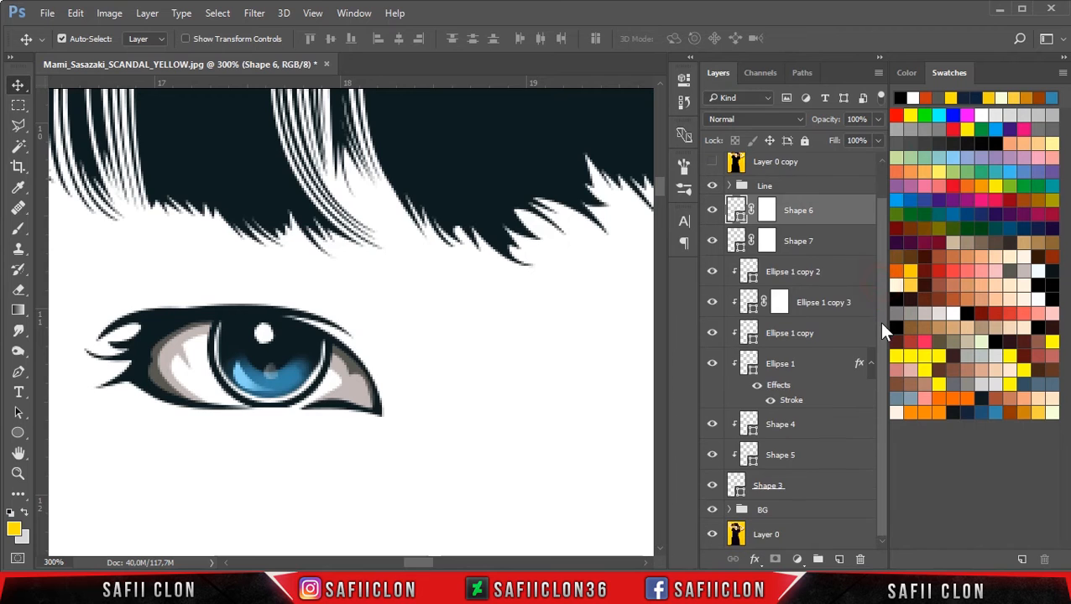
pyautogui.keyDown('shift'); pyautogui.click(819, 365); pyautogui.keyUp('shift')
pyautogui.rightClick(818, 363)
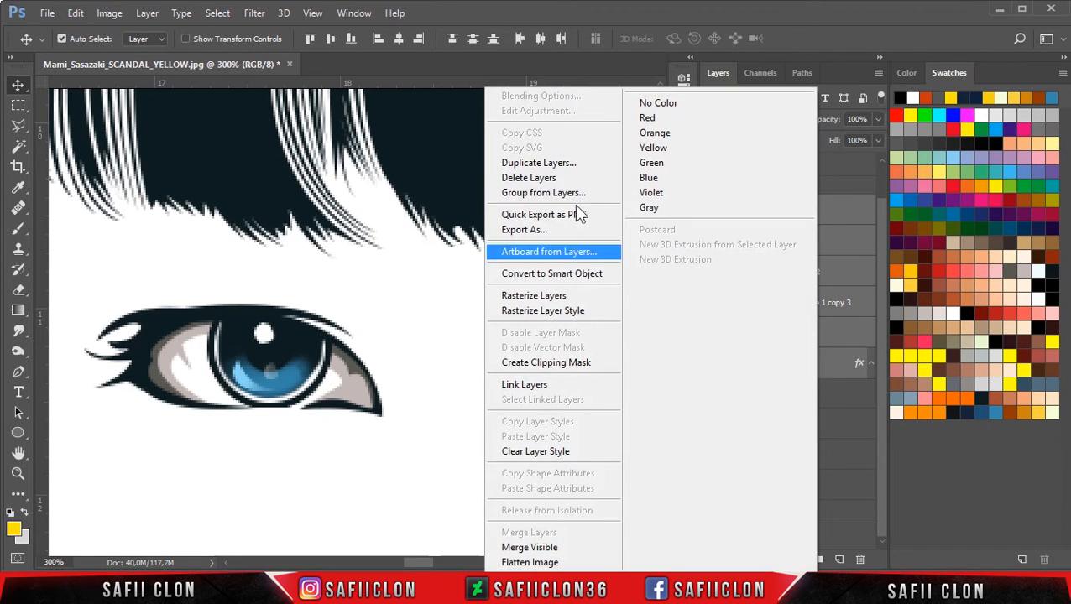
pyautogui.click(551, 165)
pyautogui.click(671, 174)
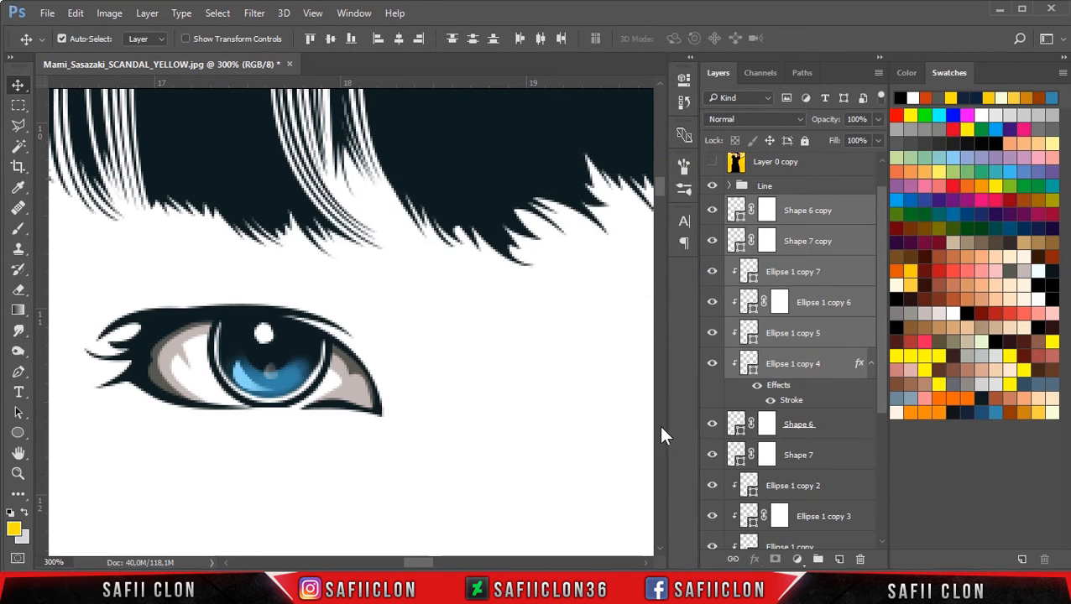
# Step: Create clipping masks for the original Shape 7 and Shape 6 highlight layers
pyautogui.click(830, 456)
pyautogui.rightClick(827, 450)
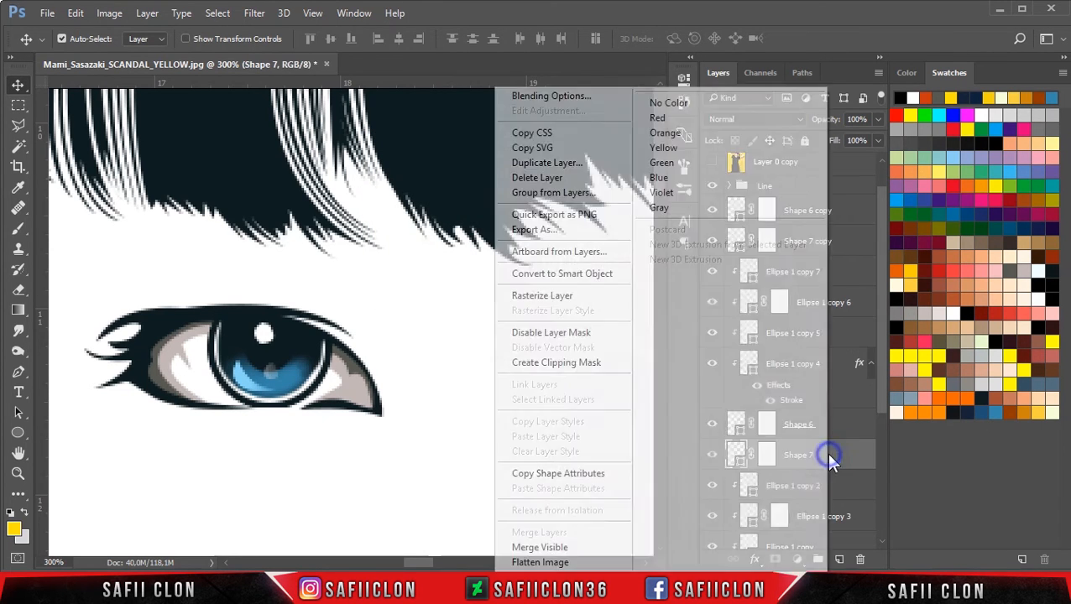
pyautogui.click(600, 363)
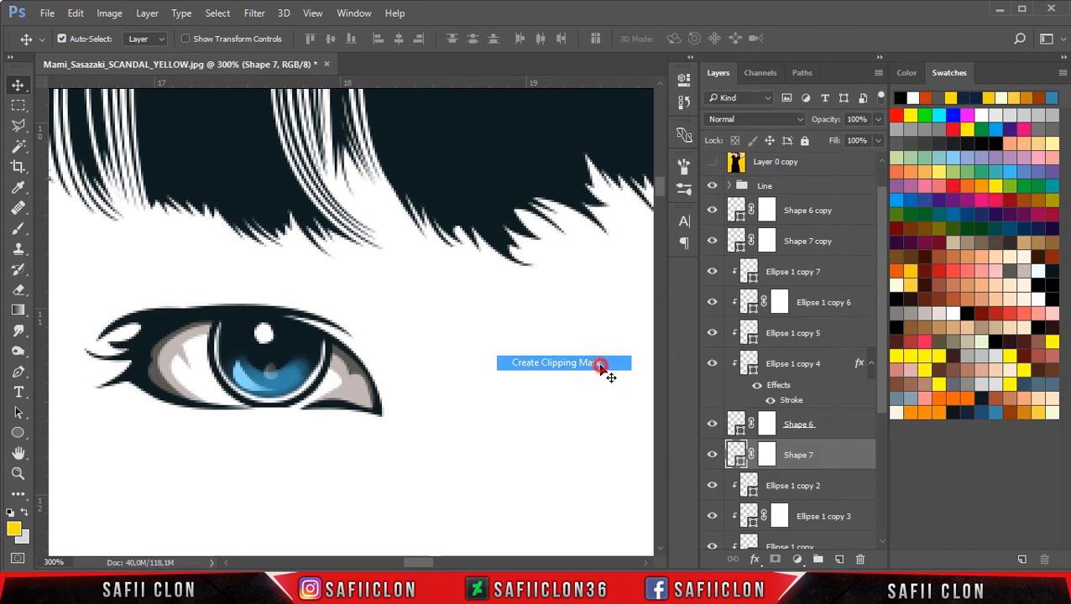
pyautogui.click(839, 426)
pyautogui.rightClick(846, 425)
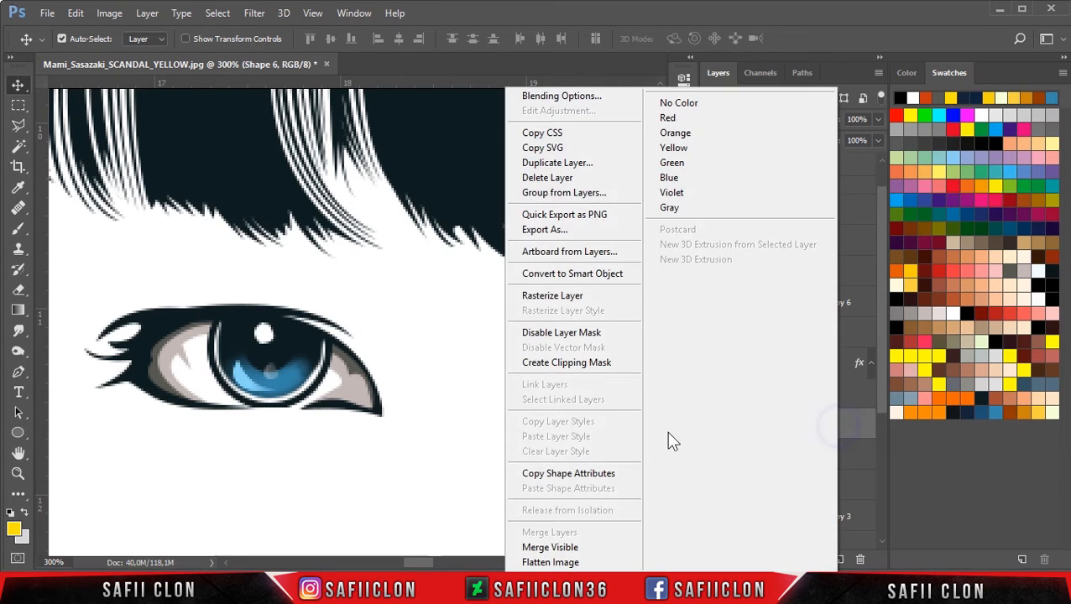
pyautogui.click(593, 363)
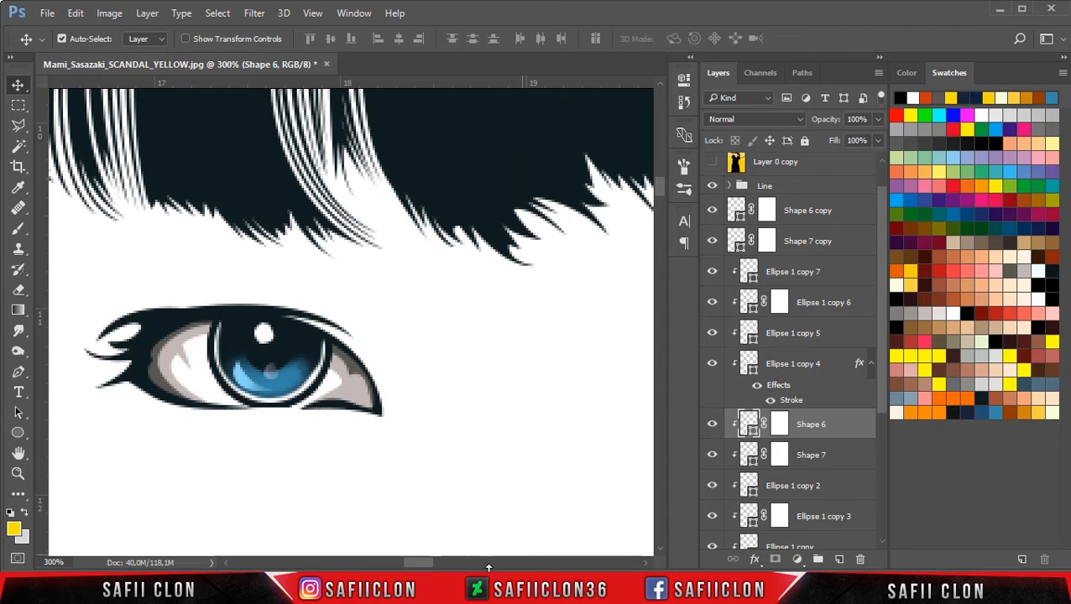
# Step: Move the duplicated iris layers, Shape 6 copy through Ellipse 1 copy 4, horizontally onto the other eye at about X 1622.5 px
pyautogui.moveTo(422, 568); pyautogui.dragTo(429, 563)
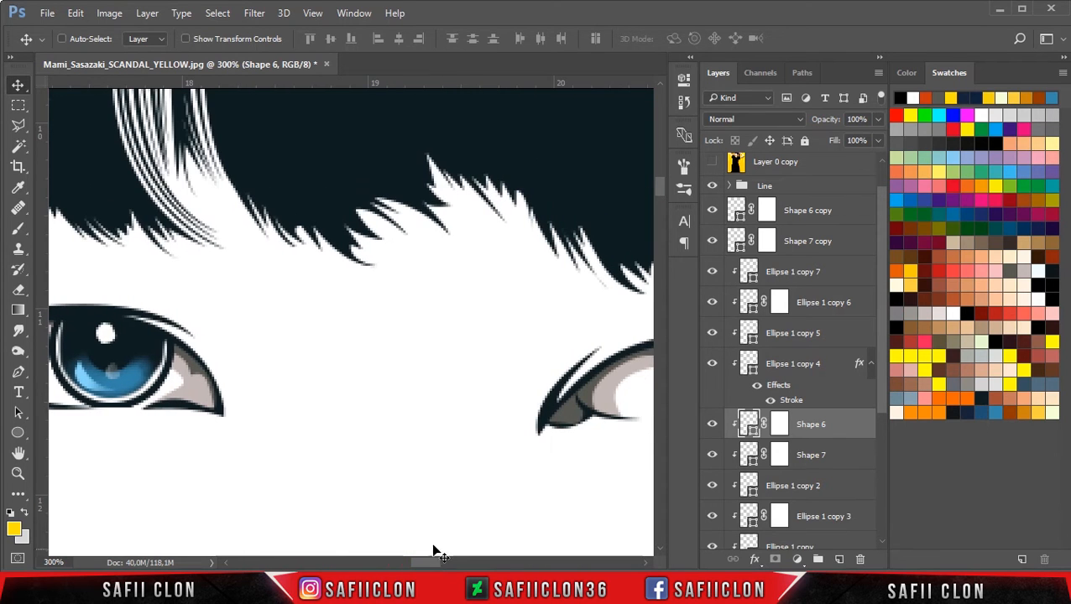
pyautogui.press('ctrl')
pyautogui.click(794, 215)
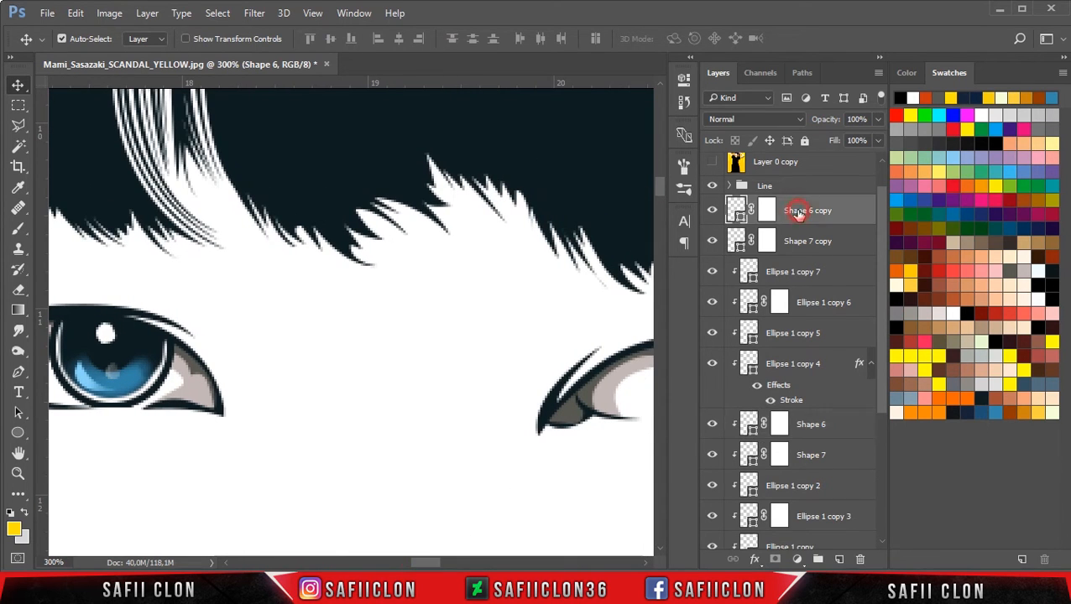
pyautogui.keyDown('shift'); pyautogui.click(814, 367); pyautogui.keyUp('shift')
pyautogui.hotkey('ctrl', 't')
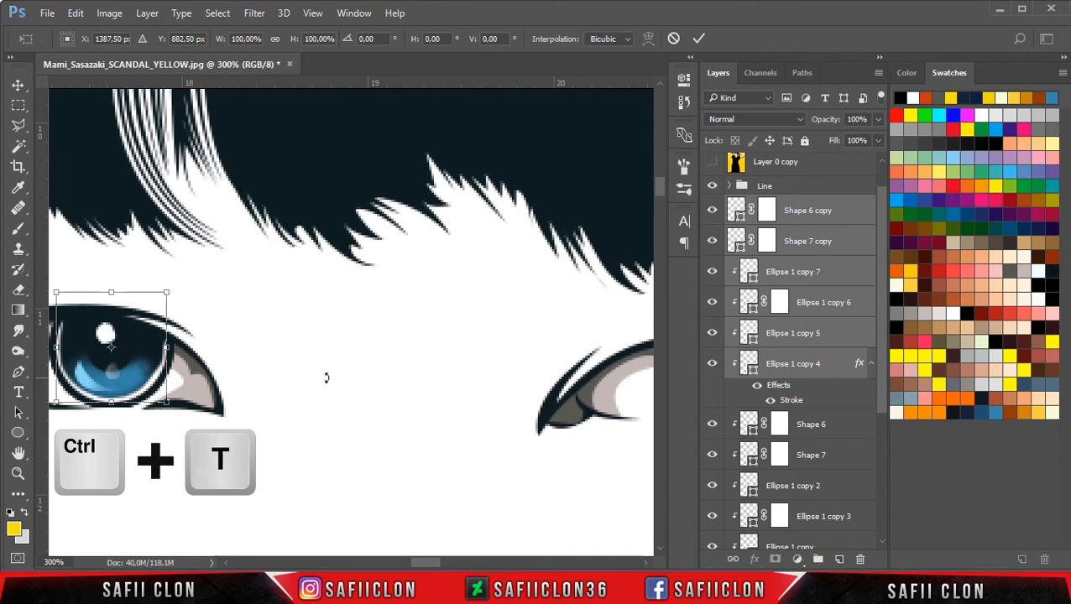
pyautogui.moveTo(143, 378); pyautogui.dragTo(640, 409)
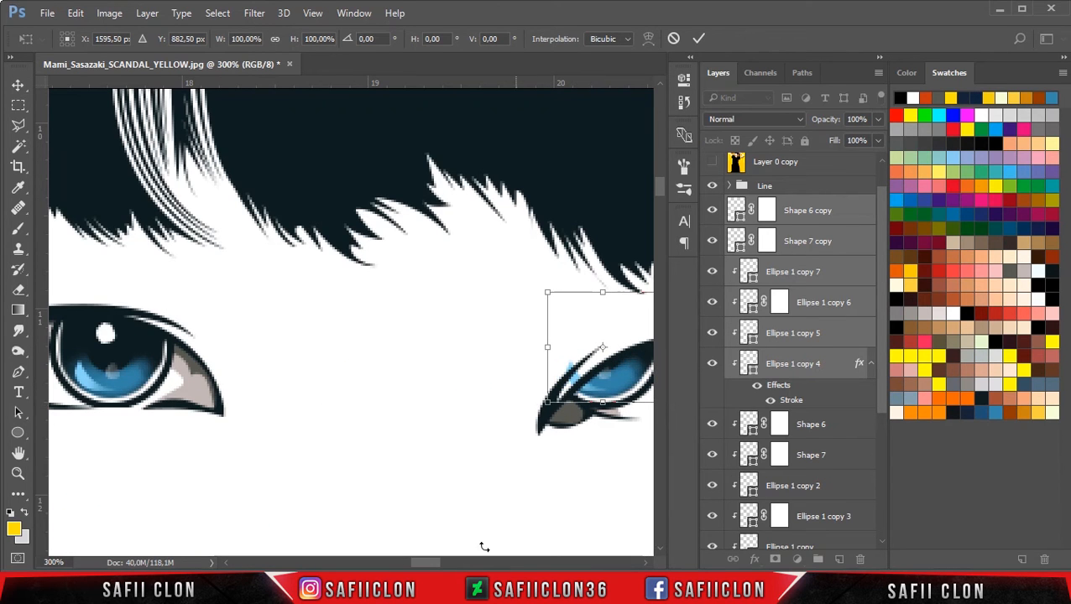
pyautogui.moveTo(428, 567); pyautogui.dragTo(442, 562)
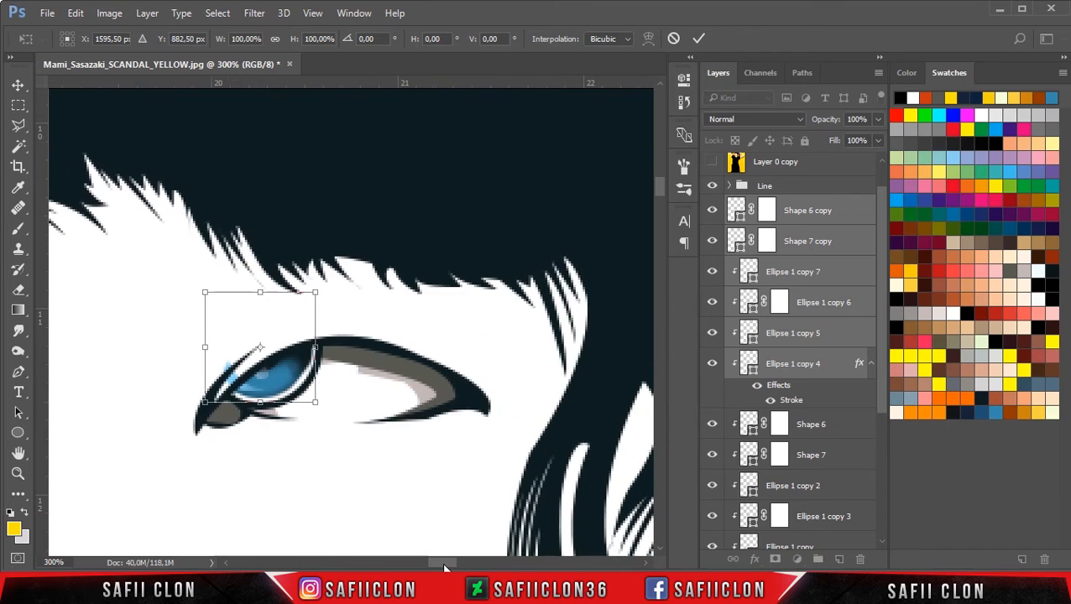
pyautogui.moveTo(274, 388); pyautogui.dragTo(336, 398)
pyautogui.press('Return')
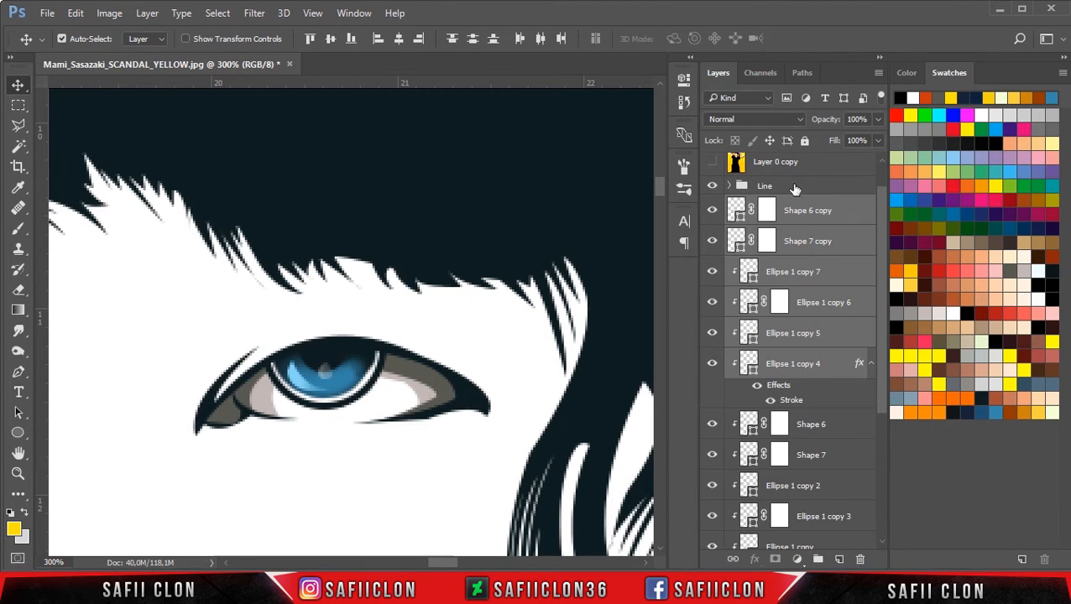
# Step: Move the duplicated iris layers above Layer 0 copy and show that reference photo
pyautogui.moveTo(880, 223); pyautogui.dragTo(879, 183)
pyautogui.moveTo(834, 246); pyautogui.dragTo(820, 186)
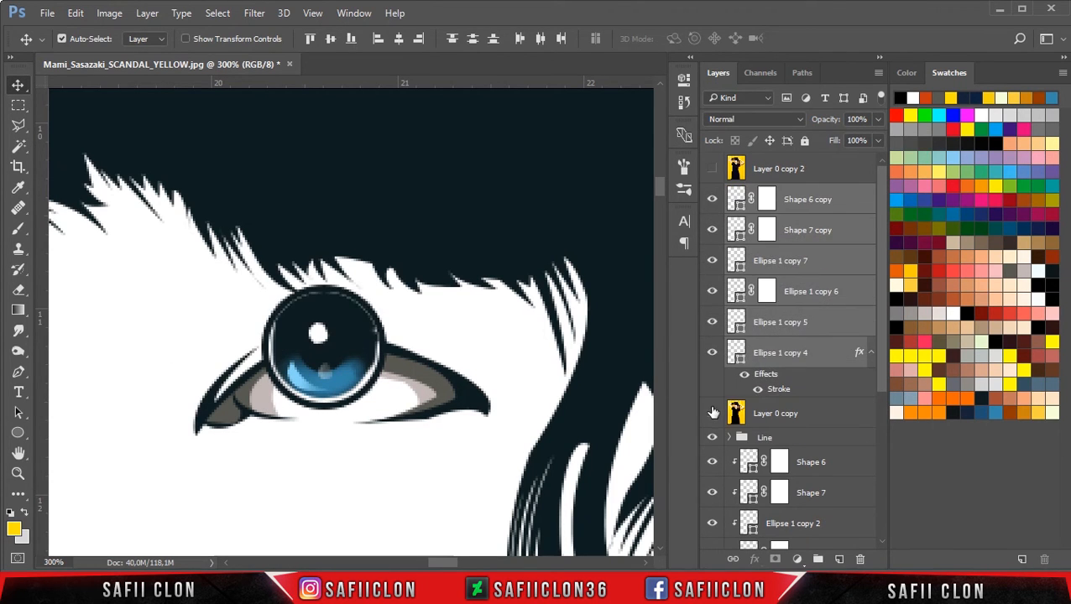
pyautogui.click(710, 413)
# Step: Fade the duplicated iris layers to 32% opacity, align them over the photographed iris at about X 1638.5 px, Y 890.5 px, and restore 100% opacity
pyautogui.hotkey('ctrl', 't')
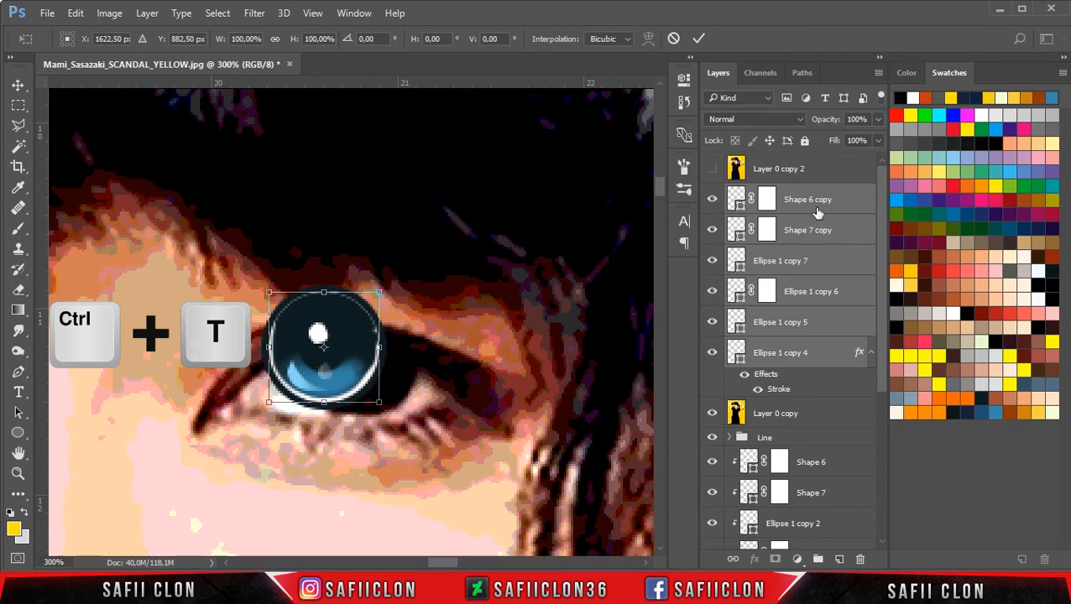
pyautogui.click(876, 119)
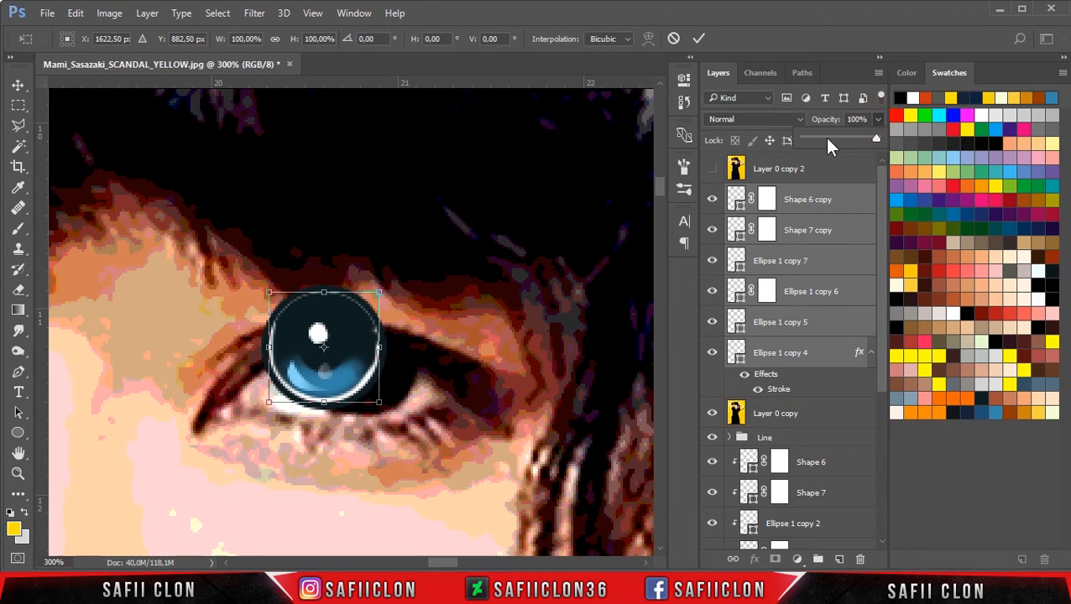
pyautogui.click(826, 140)
pyautogui.moveTo(362, 374); pyautogui.dragTo(399, 393)
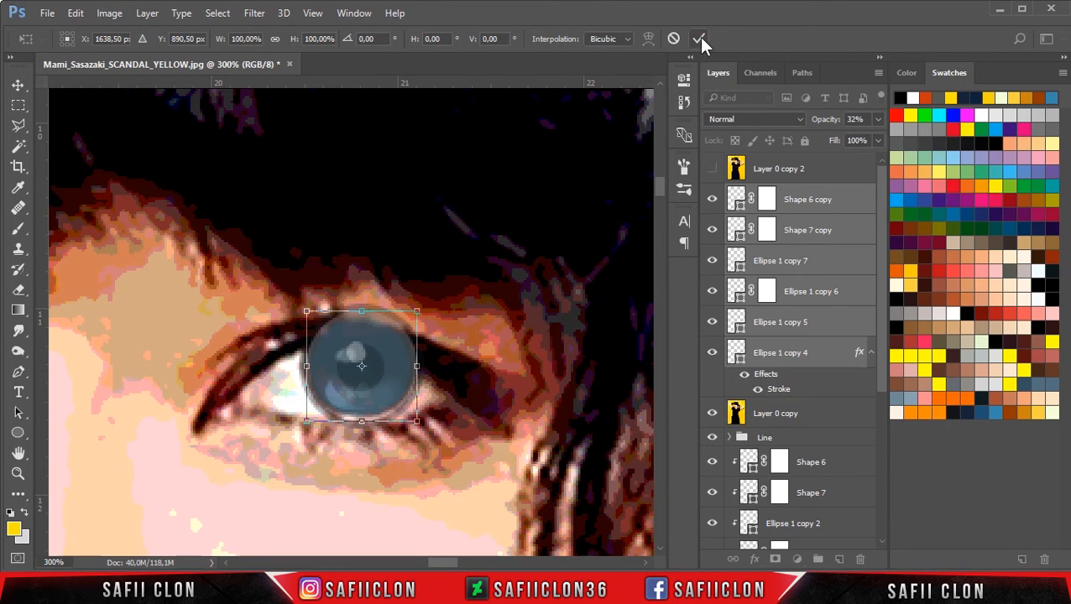
pyautogui.click(698, 39)
pyautogui.click(877, 120)
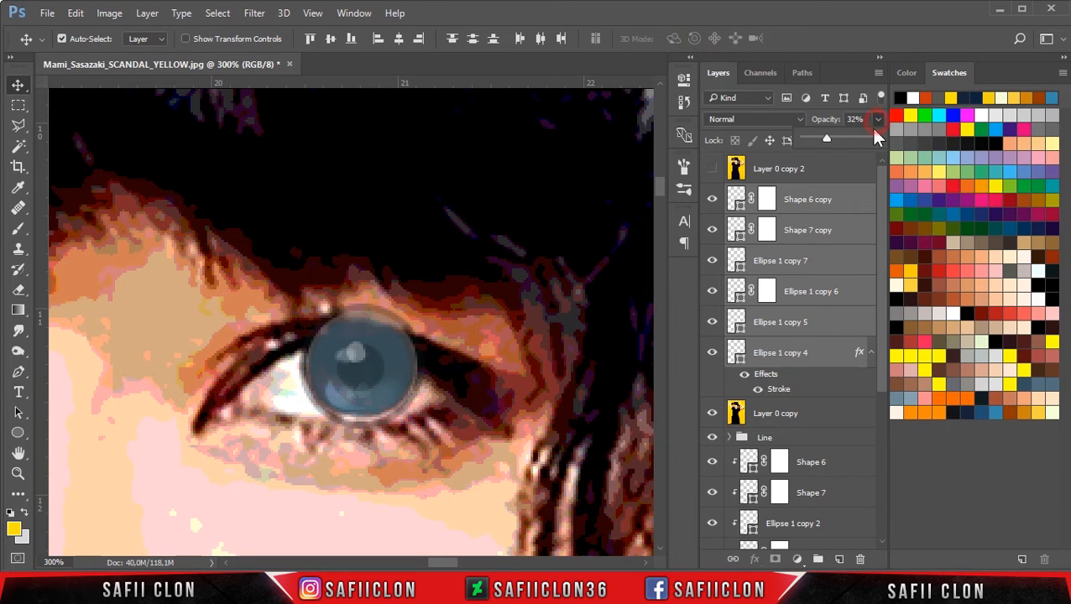
pyautogui.moveTo(872, 135); pyautogui.dragTo(883, 135)
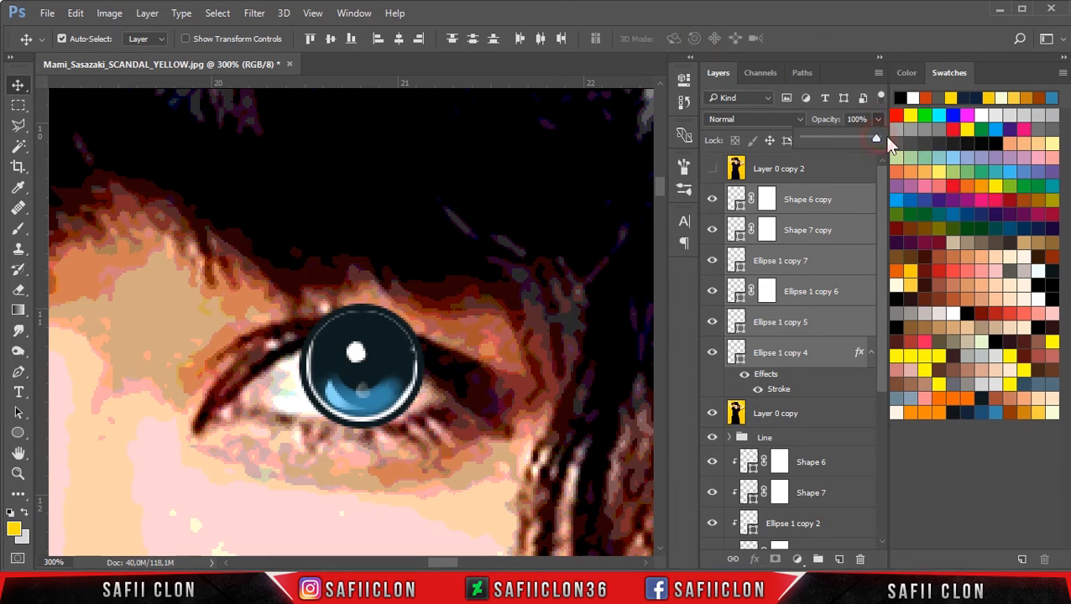
# Step: Move the duplicated iris layers directly below the Line group and create clipping masks for them, with the Layer 0 copy photo hidden
pyautogui.click(846, 199)
pyautogui.moveTo(846, 199); pyautogui.dragTo(831, 458)
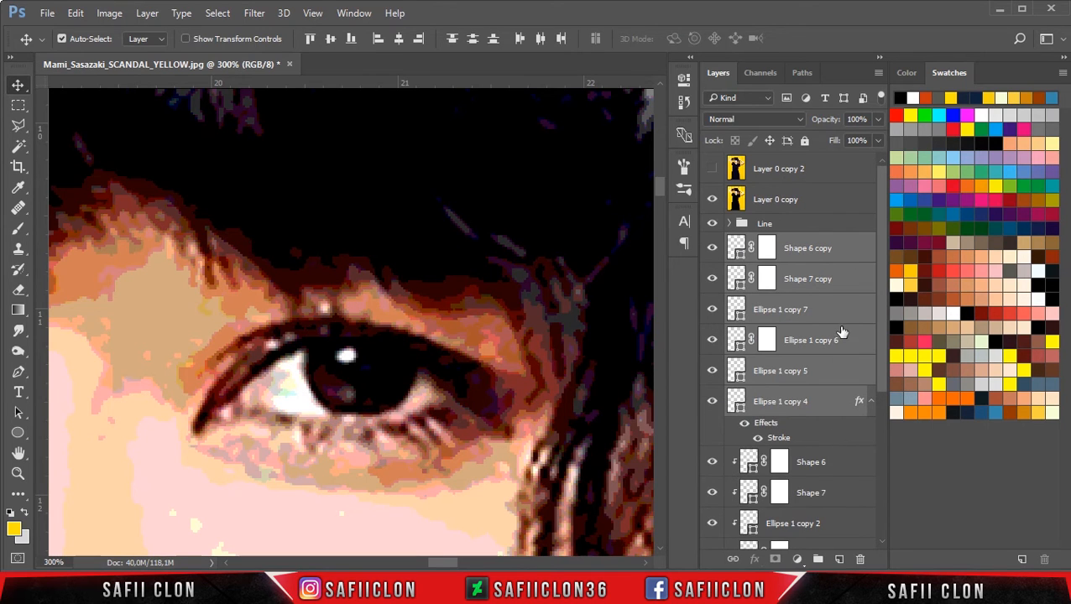
pyautogui.click(713, 202)
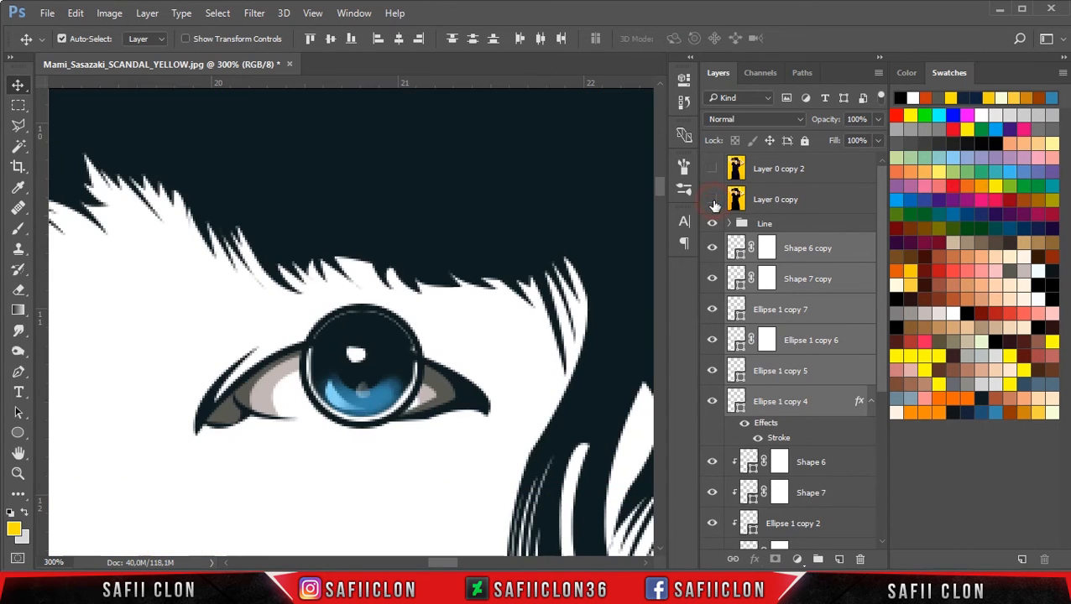
pyautogui.rightClick(825, 411)
pyautogui.click(577, 366)
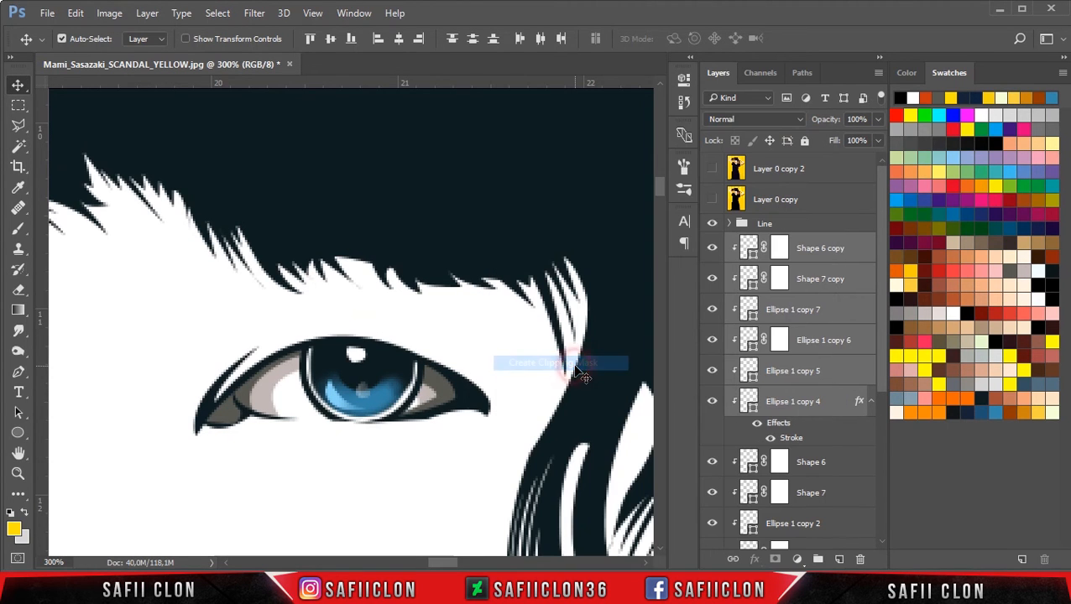
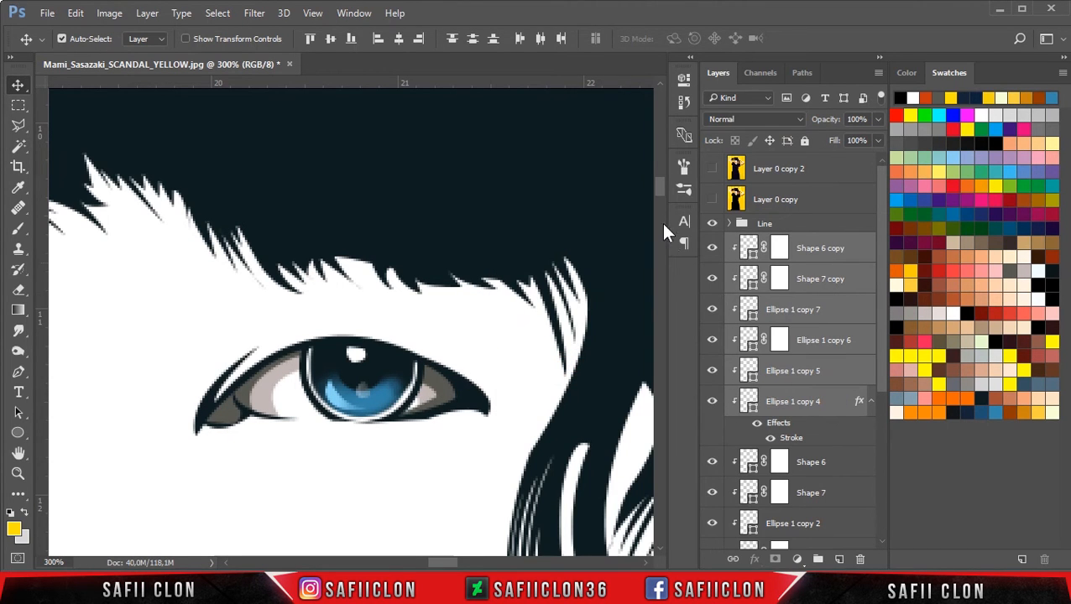
# Step: Examine both coloured eyes in the context of the whole portrait
pyautogui.hotkey('ctrl', '-')
pyautogui.hotkey('ctrl', '-')
pyautogui.hotkey('ctrl', '-')
pyautogui.hotkey('ctrl', '-')
pyautogui.hotkey('ctrl', '-')
pyautogui.hotkey('ctrl', '-')
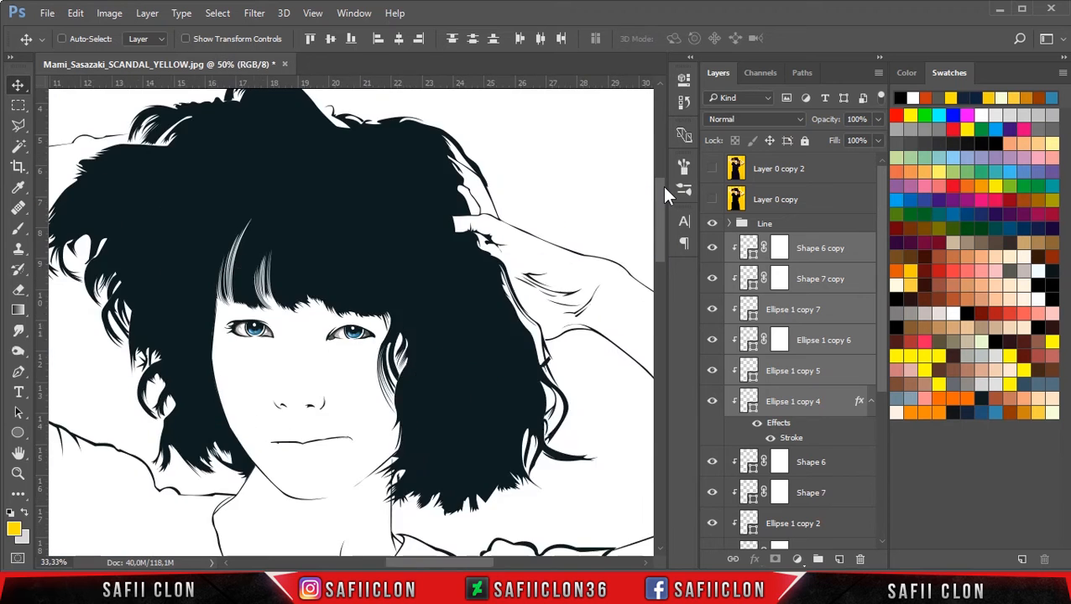
pyautogui.hotkey('ctrl', '-')
# Step: Free-transform the duplicated iris layers, shifting them slightly left and up within the second eye
pyautogui.hotkey('ctrl', '+')
pyautogui.hotkey('ctrl', '+')
pyautogui.hotkey('ctrl', '+')
pyautogui.hotkey('ctrl', '+')
pyautogui.hotkey('ctrl', '+')
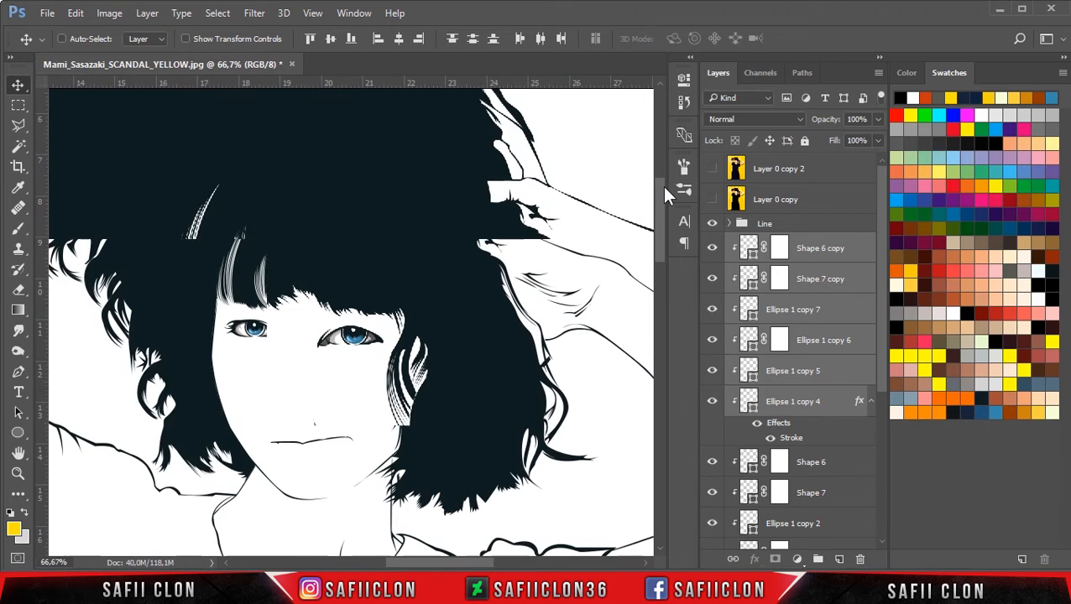
pyautogui.hotkey('ctrl', '+')
pyautogui.hotkey('ctrl', '+')
pyautogui.hotkey('ctrl', '+')
pyautogui.hotkey('ctrl', 't')
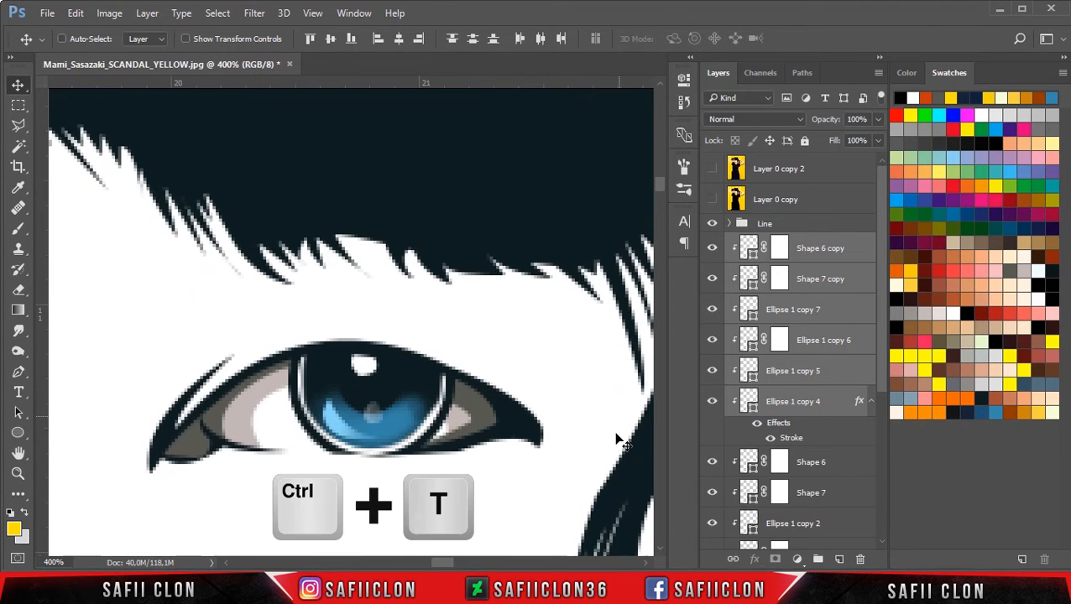
pyautogui.moveTo(485, 506)
pyautogui.mouseDown()
pyautogui.moveTo(490, 487)
pyautogui.moveTo(449, 513)
pyautogui.moveTo(476, 497)
pyautogui.mouseUp()
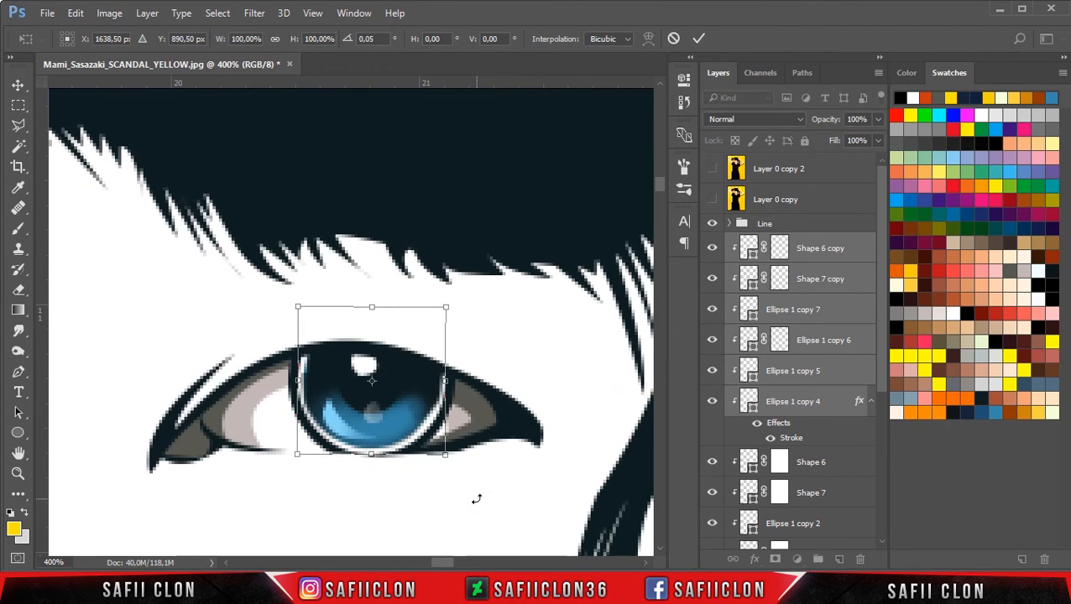
pyautogui.click(697, 44)
# Step: Scale the Shape 6 copy highlight to about 93.5% width and 91.8% height and rotate it about -12.1° inside the iris
pyautogui.click(828, 267)
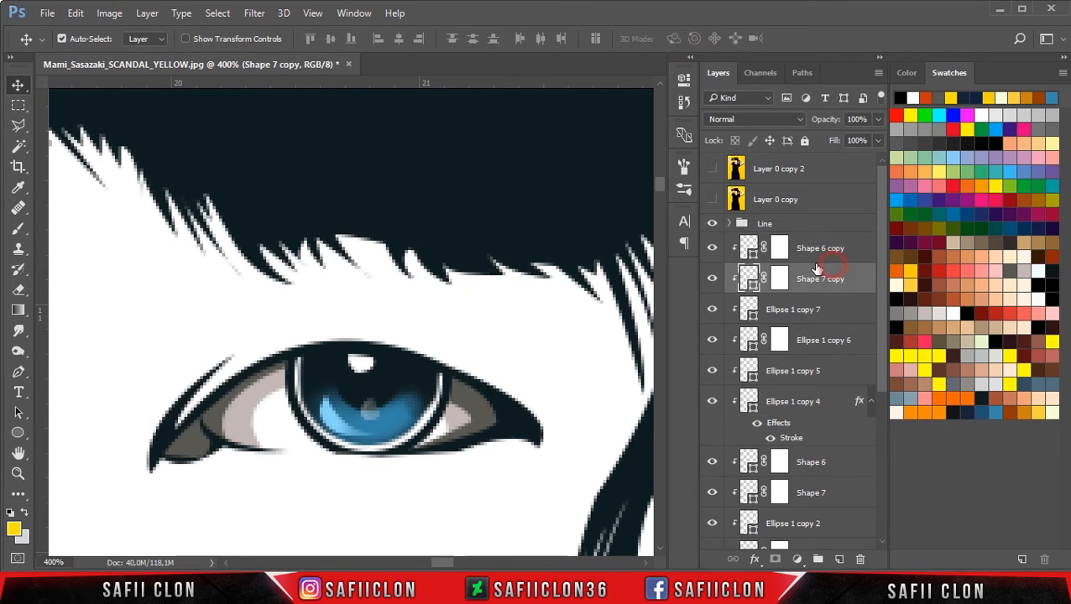
pyautogui.click(713, 279)
pyautogui.click(713, 279)
pyautogui.click(714, 255)
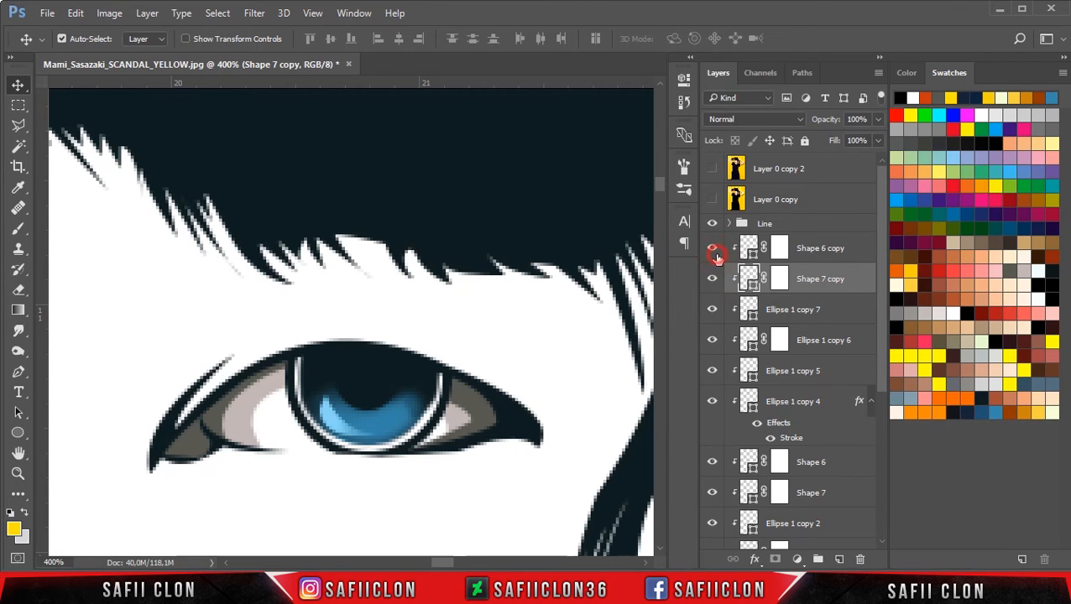
pyautogui.click(714, 254)
pyautogui.click(839, 256)
pyautogui.hotkey('ctrl', 't')
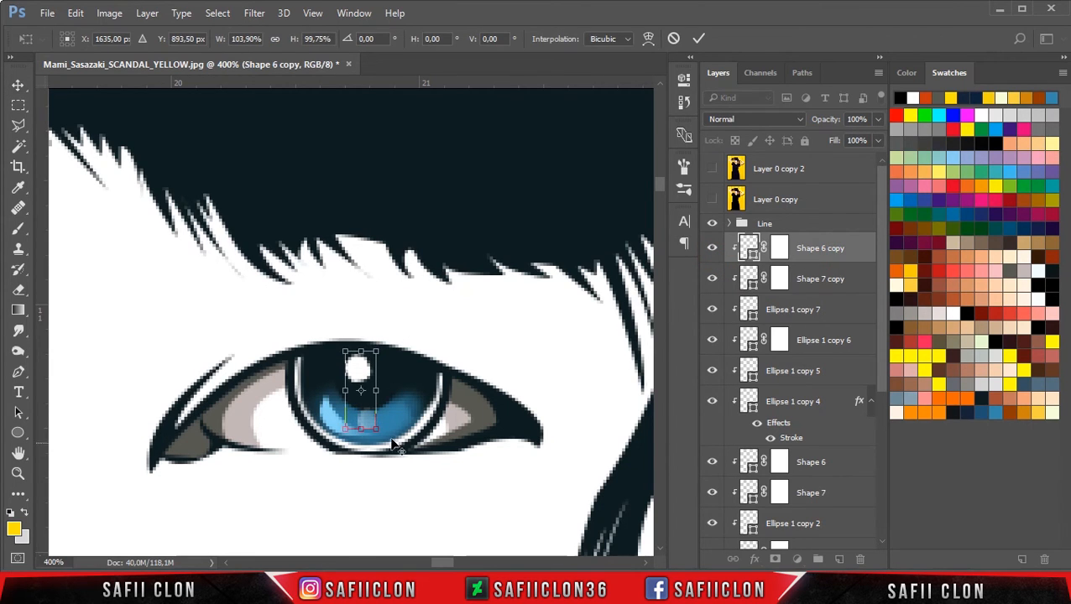
pyautogui.moveTo(377, 429); pyautogui.dragTo(411, 417)
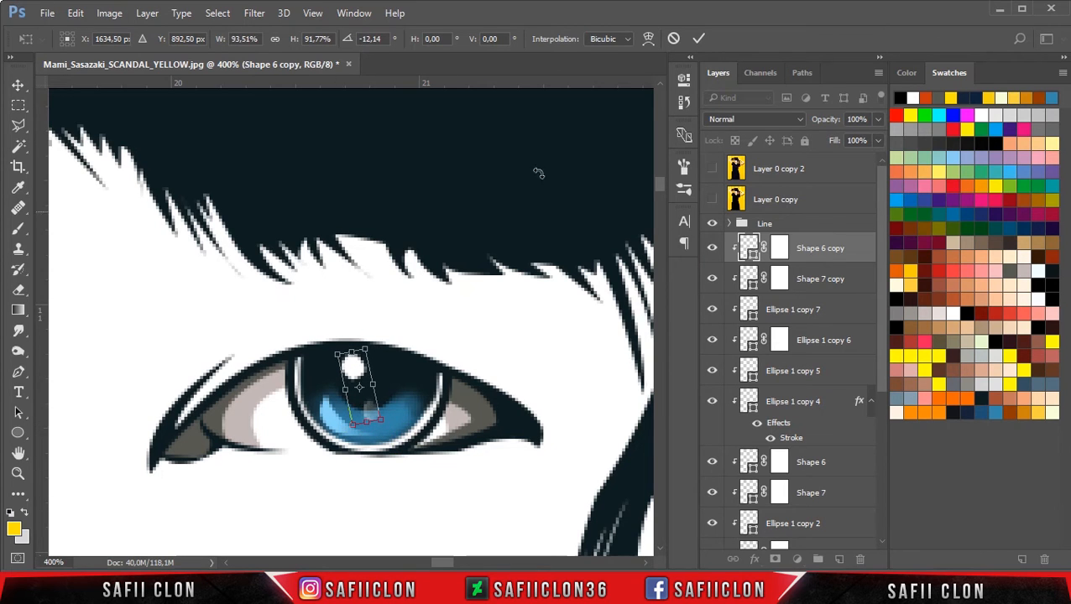
pyautogui.click(697, 40)
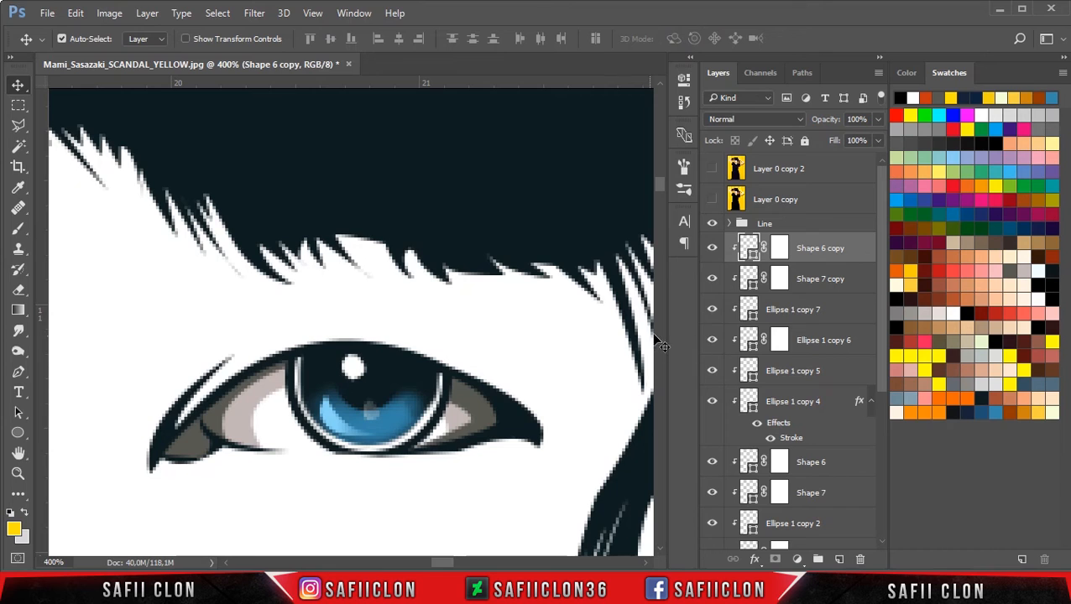
# Step: Paint black on the Ellipse 1 copy 6 layer mask at 9% brush opacity to soften the upper edges of the blue iris area
pyautogui.click(818, 354)
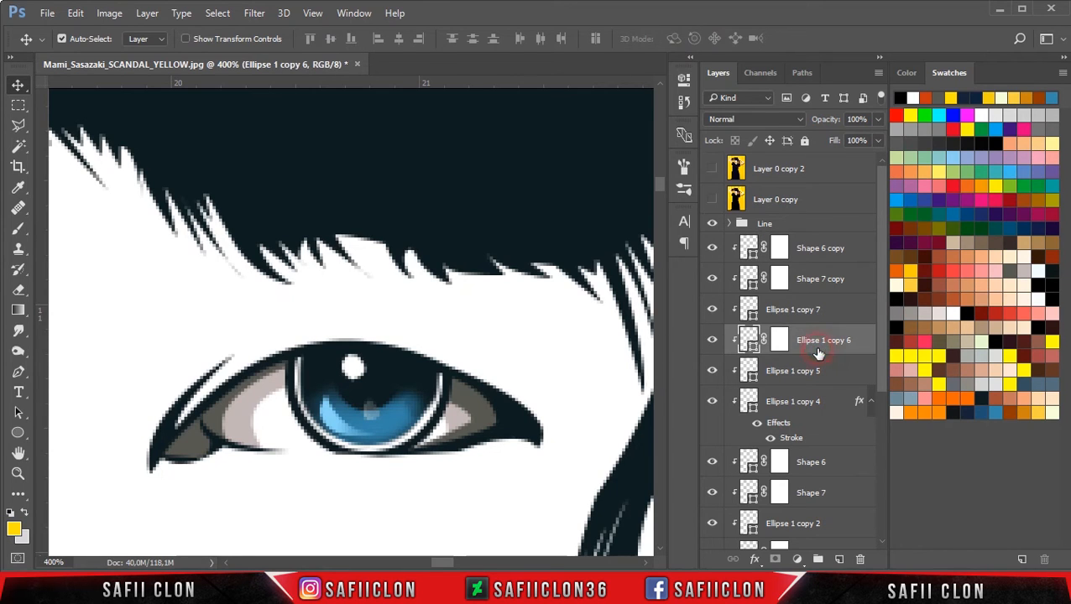
pyautogui.click(779, 340)
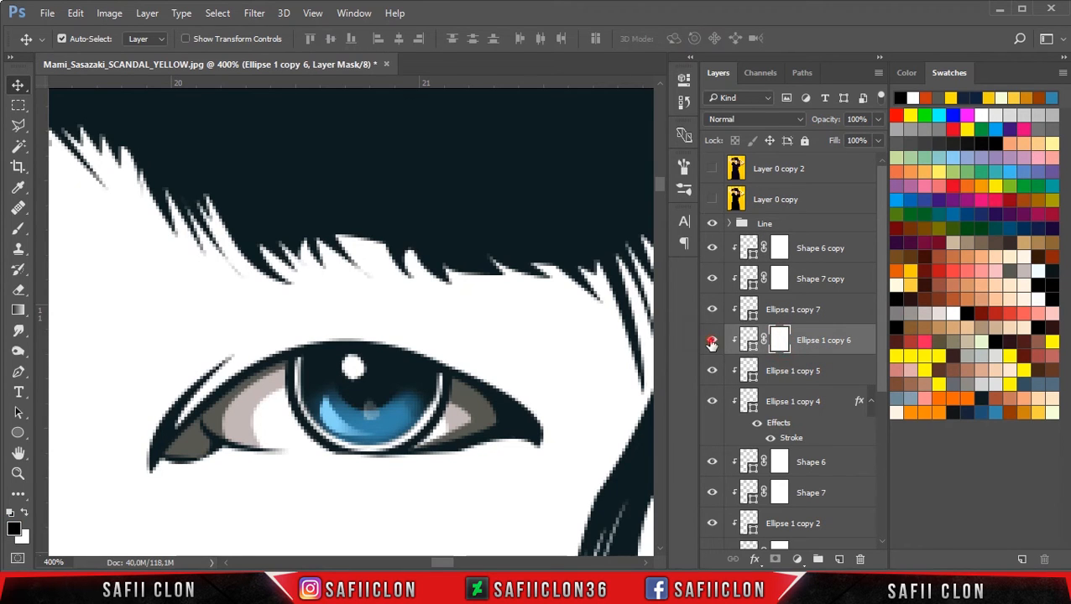
pyautogui.click(712, 343)
pyautogui.click(712, 342)
pyautogui.click(21, 233)
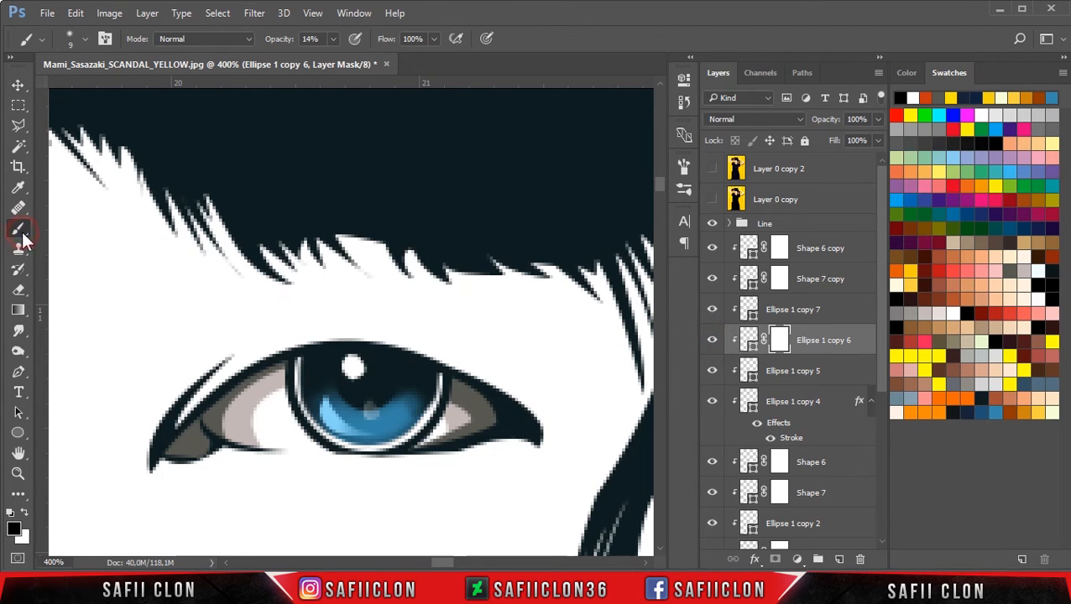
pyautogui.click(333, 39)
pyautogui.moveTo(328, 57); pyautogui.dragTo(325, 57)
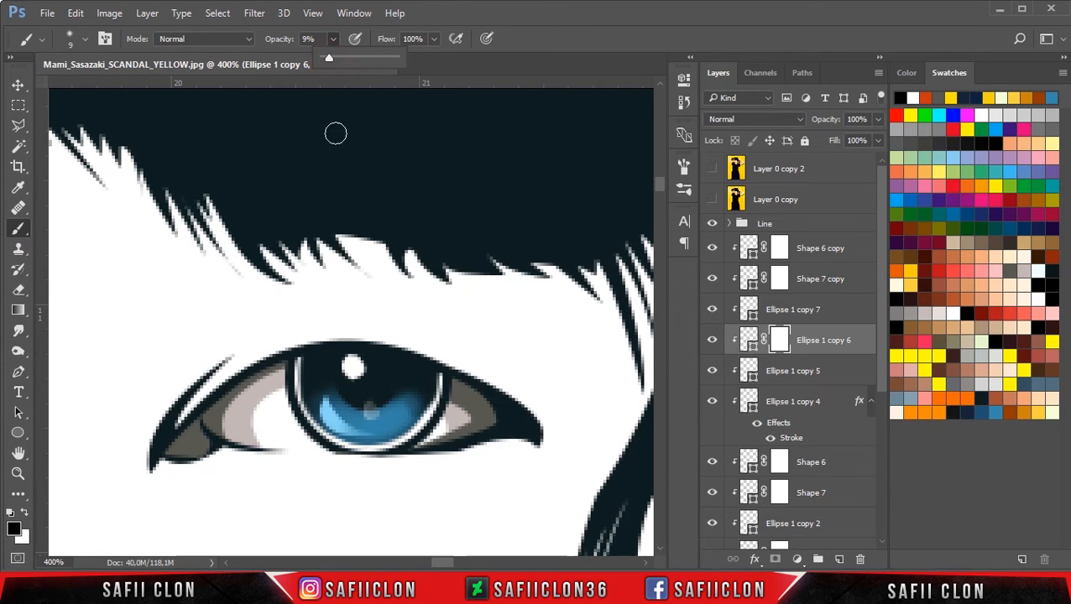
pyautogui.click(395, 417)
pyautogui.click(408, 400)
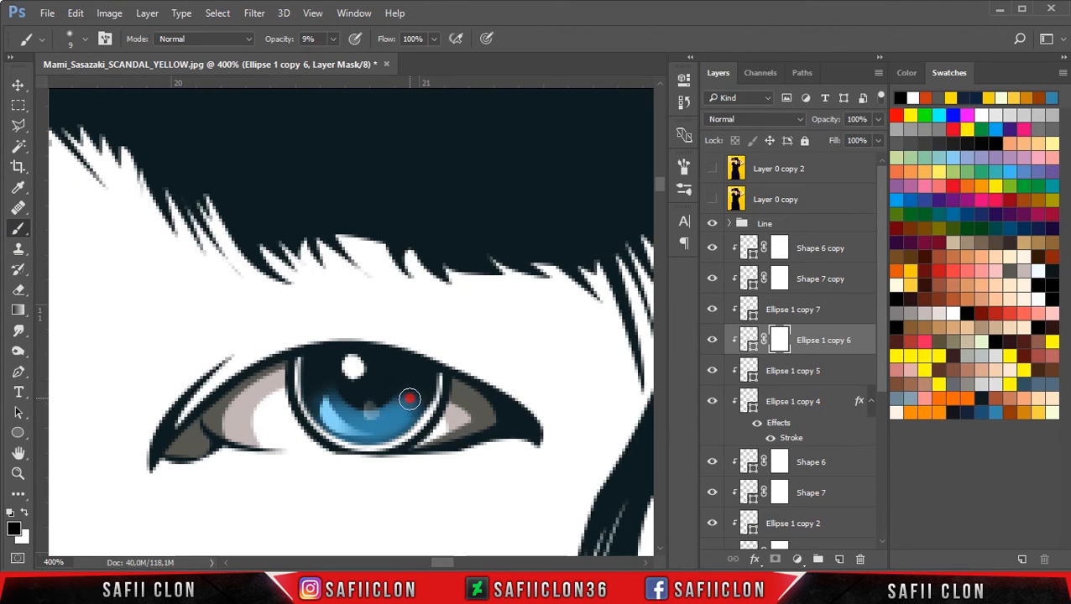
pyautogui.click(423, 387)
pyautogui.click(319, 388)
# Step: Refine the Ellipse 1 copy 6 mask with white brush strokes on the blue area's left side and black strokes near the iris centre
pyautogui.click(24, 512)
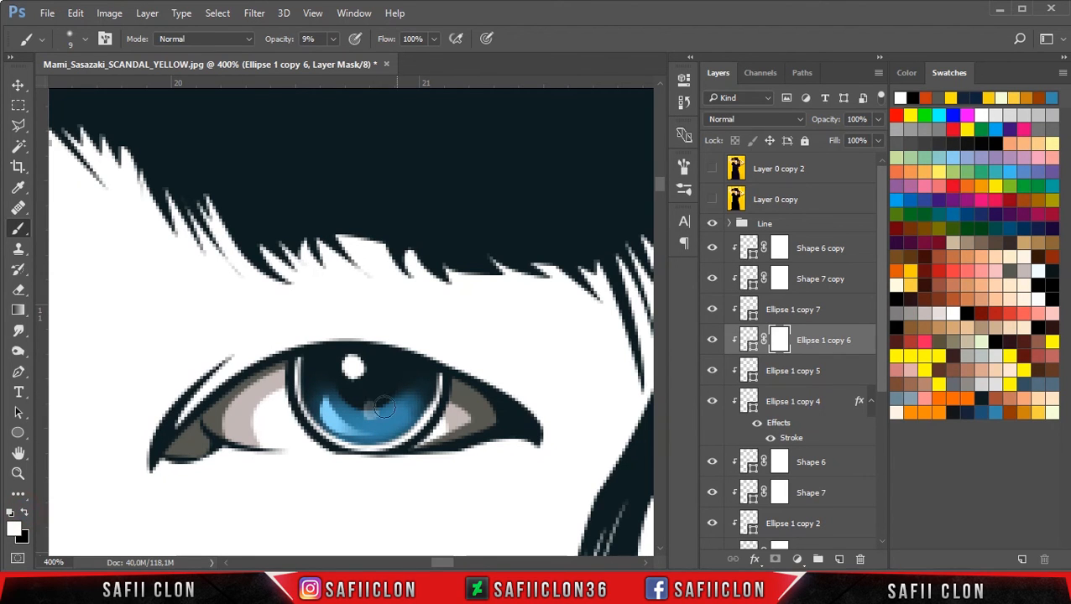
pyautogui.moveTo(344, 396)
pyautogui.mouseDown()
pyautogui.moveTo(387, 412)
pyautogui.moveTo(352, 404)
pyautogui.moveTo(391, 409)
pyautogui.moveTo(364, 403)
pyautogui.moveTo(403, 394)
pyautogui.moveTo(347, 406)
pyautogui.moveTo(340, 398)
pyautogui.moveTo(342, 413)
pyautogui.moveTo(329, 392)
pyautogui.moveTo(345, 419)
pyautogui.mouseUp()
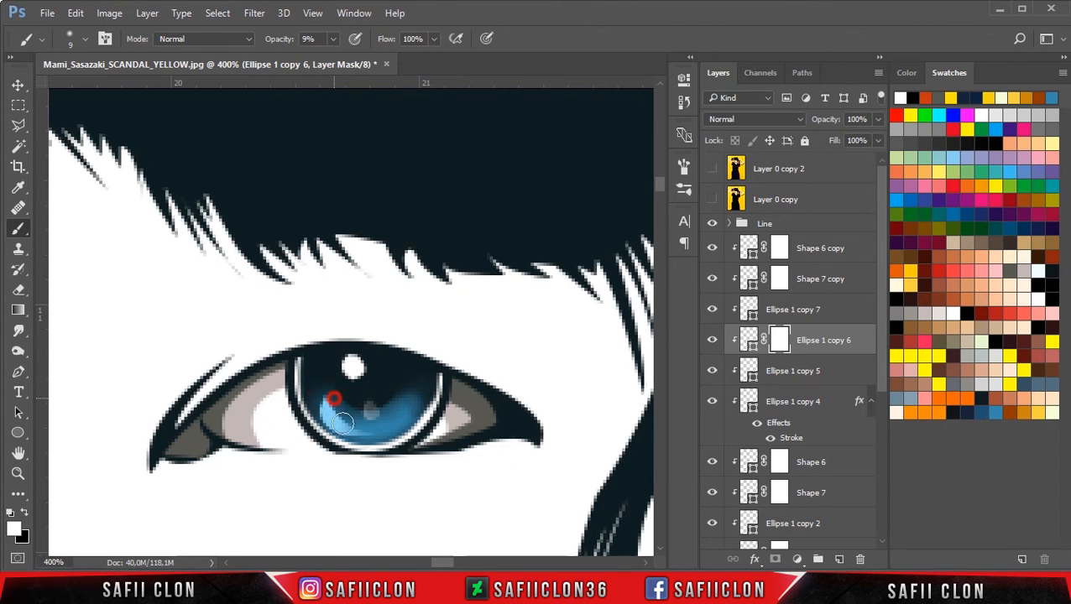
pyautogui.hotkey('ctrl', '-')
pyautogui.hotkey('ctrl', '-')
pyautogui.hotkey('ctrl', '-')
pyautogui.hotkey('ctrl', '-')
pyautogui.hotkey('ctrl', '+')
pyautogui.hotkey('ctrl', '+')
pyautogui.hotkey('ctrl', '+')
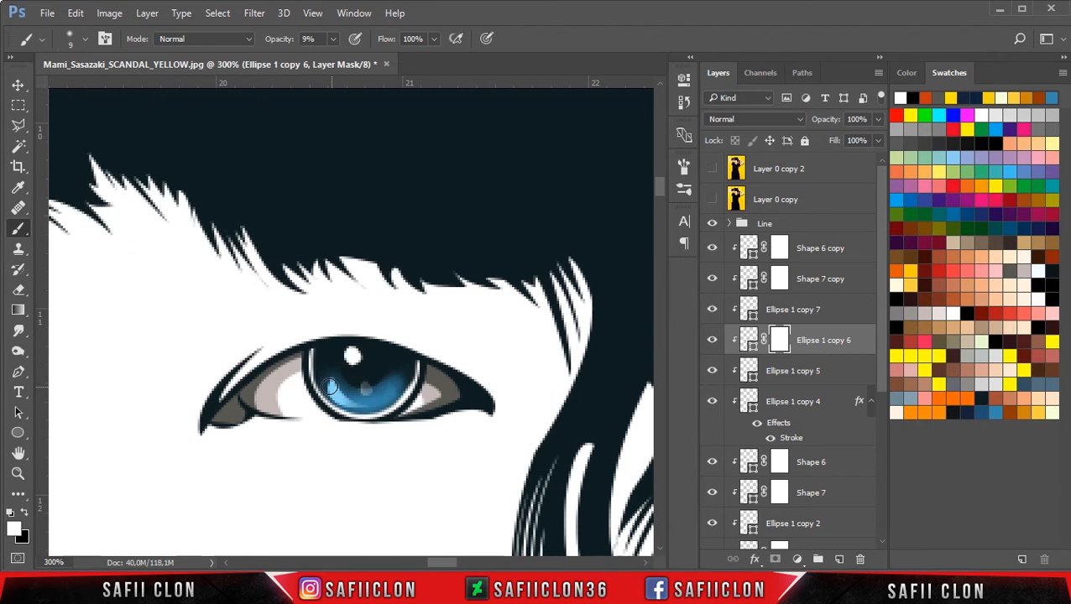
pyautogui.click(23, 509)
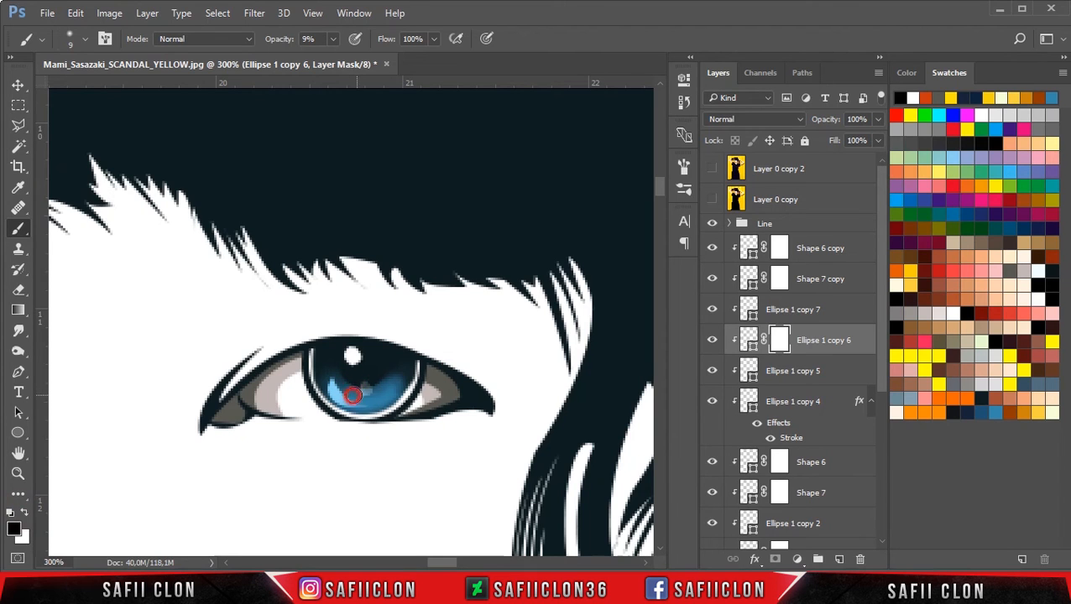
pyautogui.moveTo(357, 383)
pyautogui.mouseDown()
pyautogui.moveTo(349, 378)
pyautogui.moveTo(370, 376)
pyautogui.moveTo(366, 385)
pyautogui.mouseUp()
# Step: Paint black on the Ellipse 1 copy 3 layer mask to soften the upper blue area of the first eye's iris
pyautogui.moveTo(463, 562); pyautogui.dragTo(411, 561)
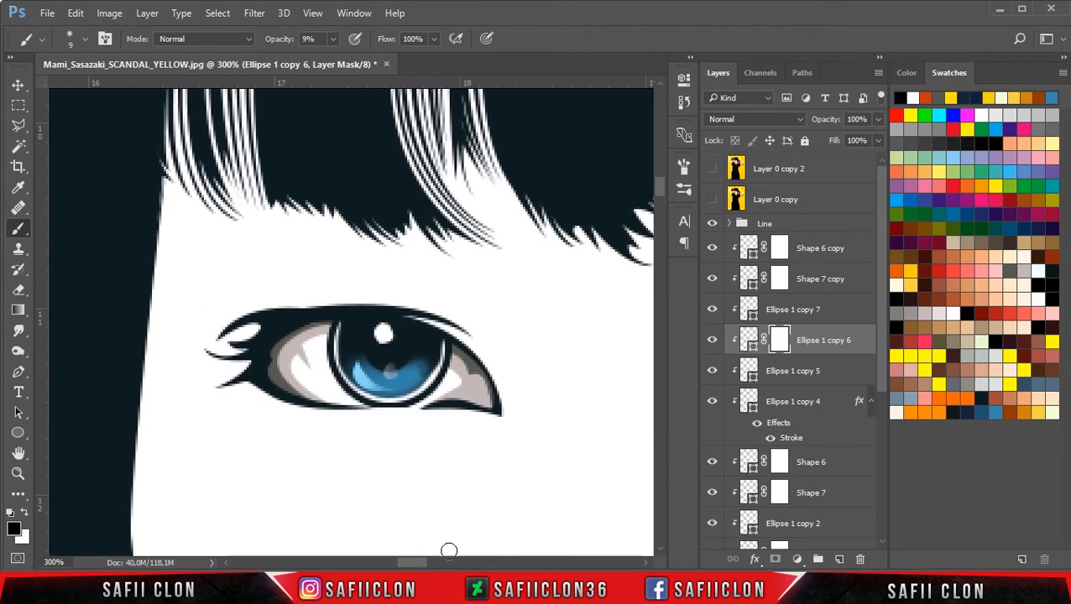
pyautogui.moveTo(876, 380); pyautogui.dragTo(882, 431)
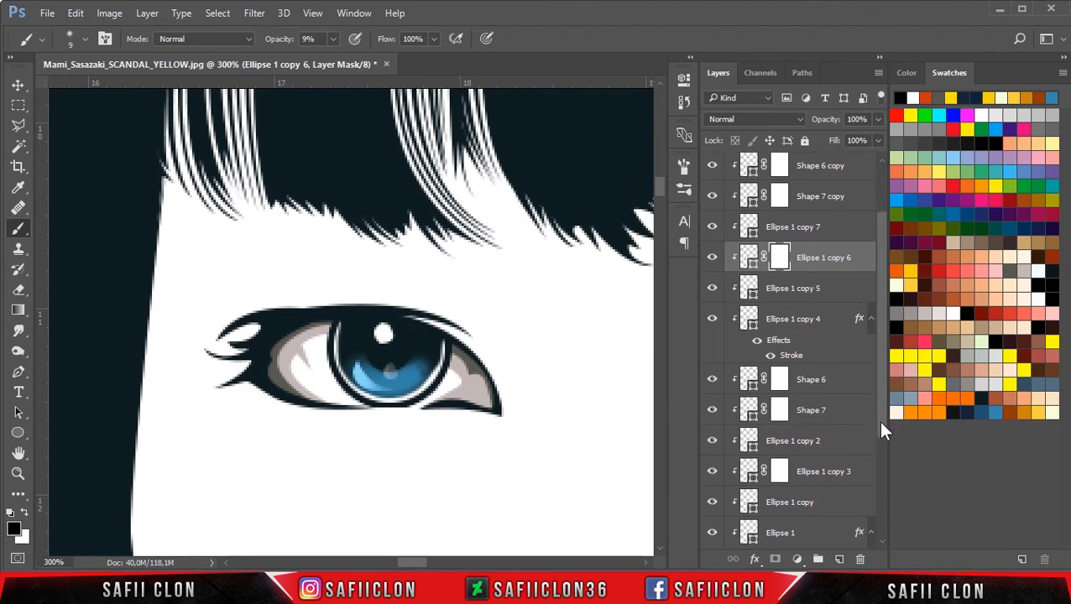
pyautogui.click(778, 471)
pyautogui.moveTo(382, 358); pyautogui.dragTo(398, 363)
pyautogui.hotkey('ctrl', '-')
pyautogui.hotkey('ctrl', '-')
pyautogui.hotkey('ctrl', '-')
pyautogui.hotkey('ctrl', '-')
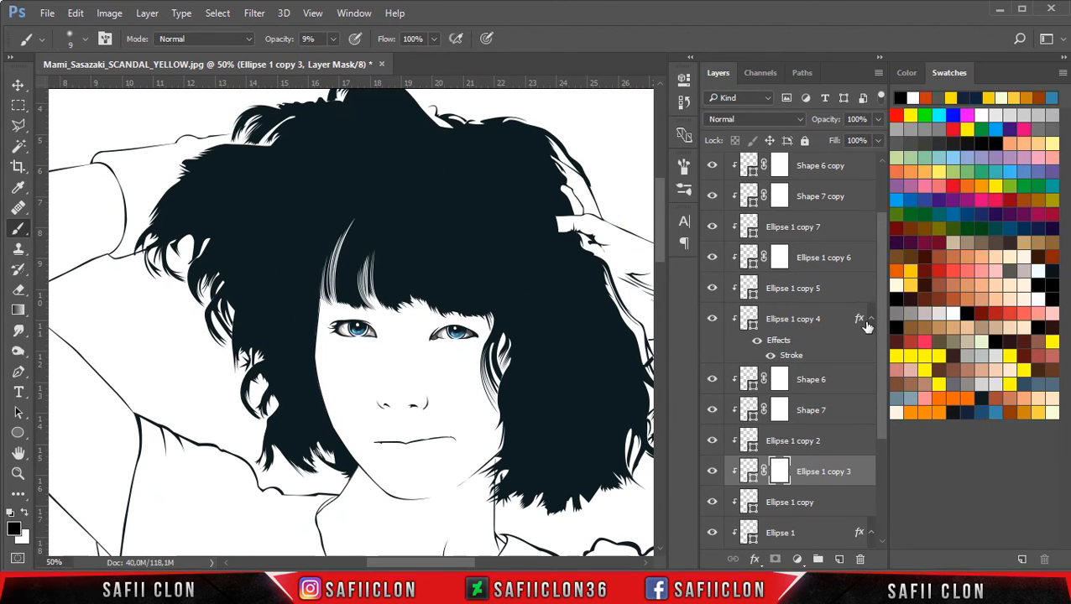
# Step: Select the Shape 6 copy layer and show the Layer 0 copy reference photo over the first eye
pyautogui.moveTo(879, 318); pyautogui.dragTo(877, 309)
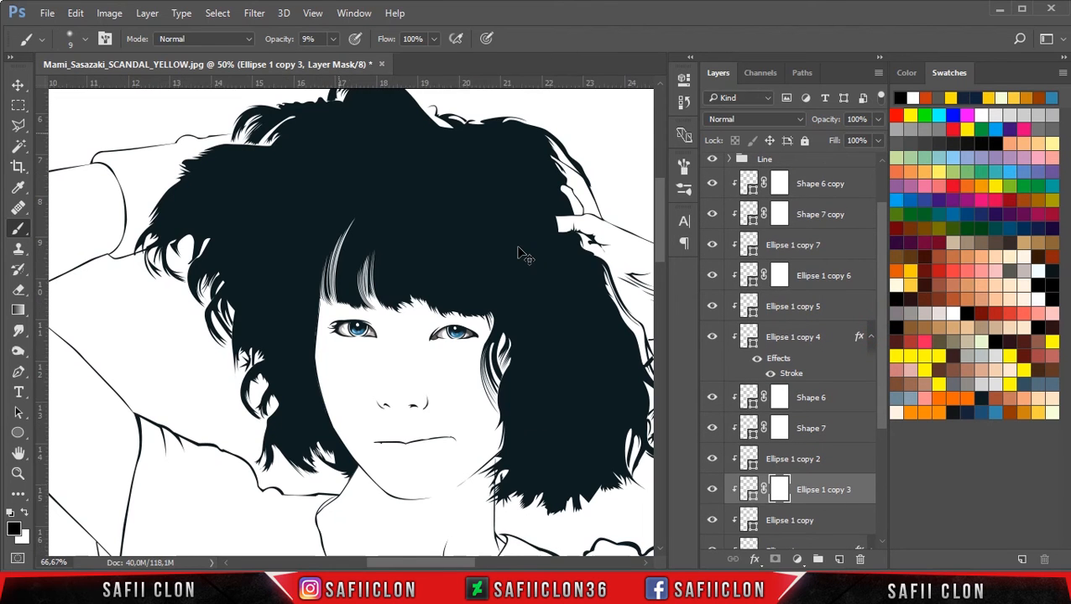
pyautogui.hotkey('ctrl', '+')
pyautogui.hotkey('ctrl', '+')
pyautogui.hotkey('ctrl', '+')
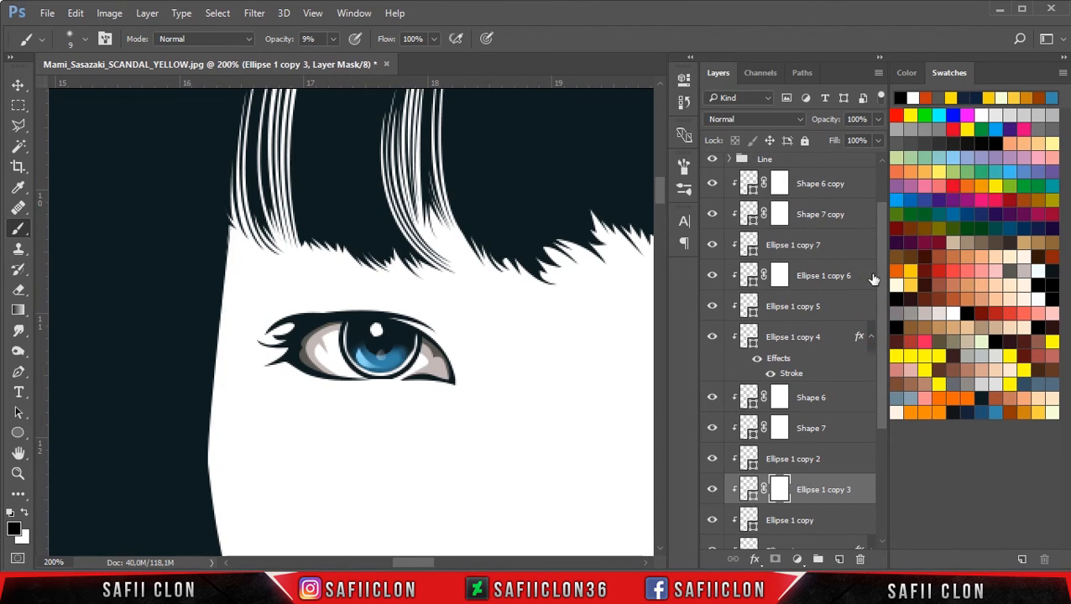
pyautogui.moveTo(880, 277); pyautogui.dragTo(866, 246)
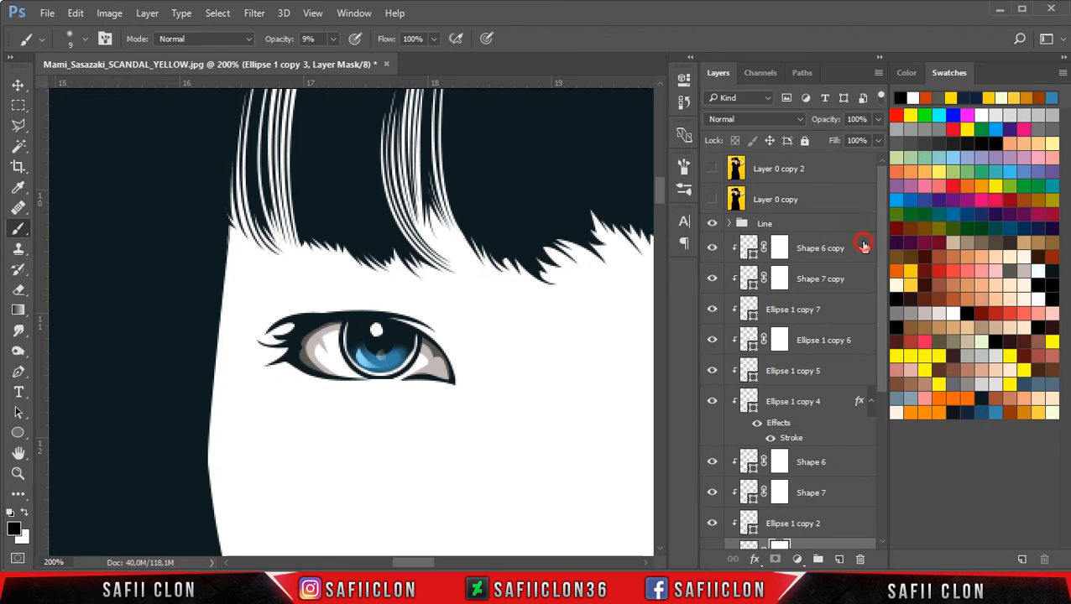
pyautogui.click(864, 245)
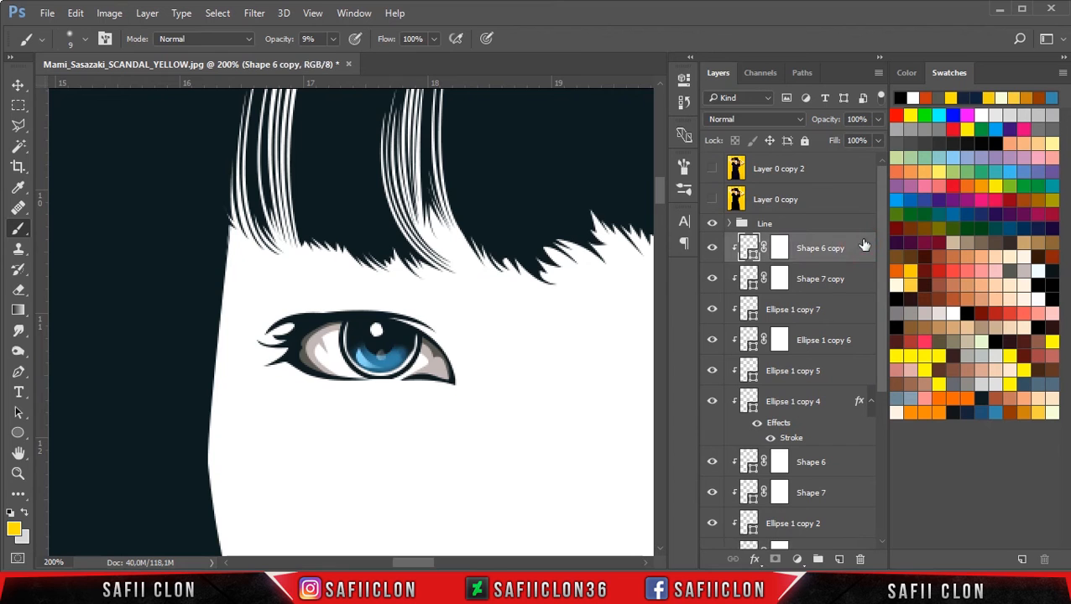
pyautogui.click(711, 199)
# Step: Draw a Pen shape about 36 × 29 px on a new layer over the first eye's inner corner, then hide the reference photo
pyautogui.click(20, 374)
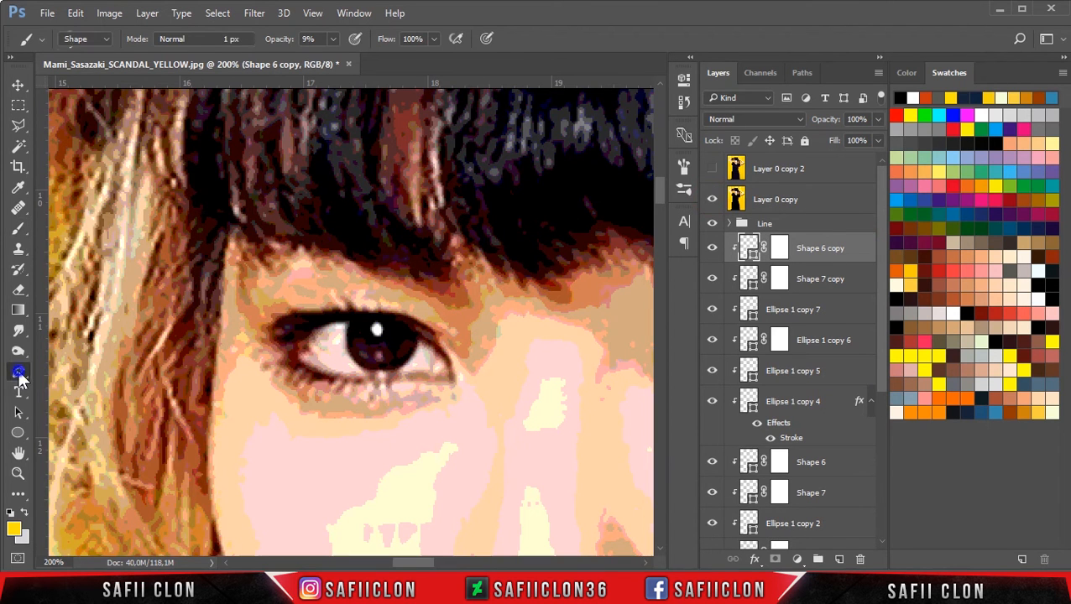
pyautogui.moveTo(20, 378); pyautogui.dragTo(54, 370)
pyautogui.click(53, 370)
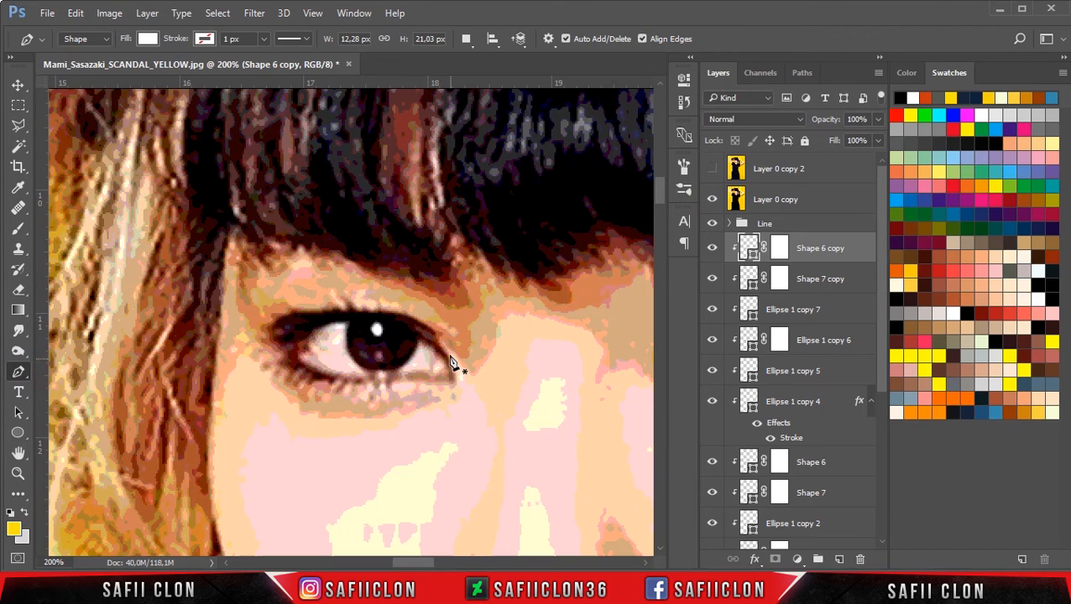
pyautogui.click(469, 39)
pyautogui.click(507, 59)
pyautogui.click(435, 346)
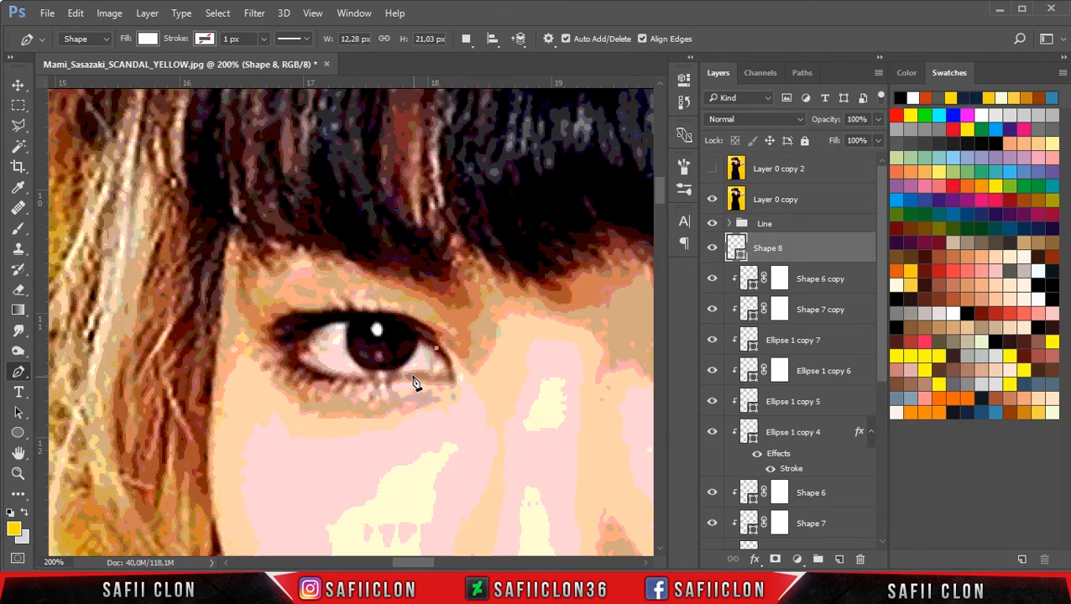
pyautogui.moveTo(417, 374); pyautogui.dragTo(447, 350)
pyautogui.click(467, 382)
pyautogui.click(436, 349)
pyautogui.click(711, 200)
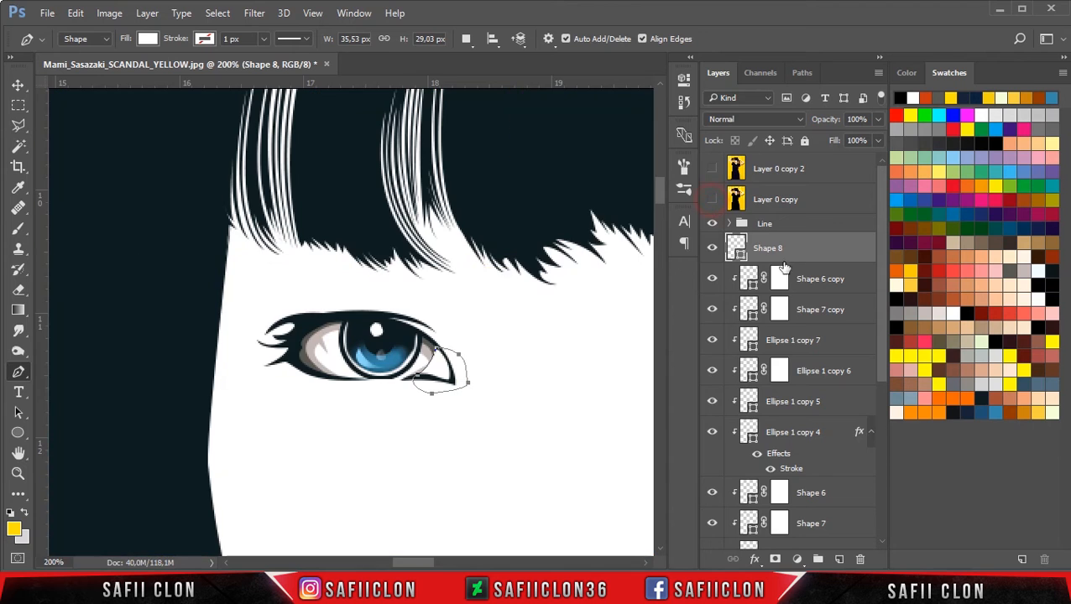
# Step: Clip the inner-corner shape to the eye layers below and fill it with pink fa9196
pyautogui.rightClick(804, 256)
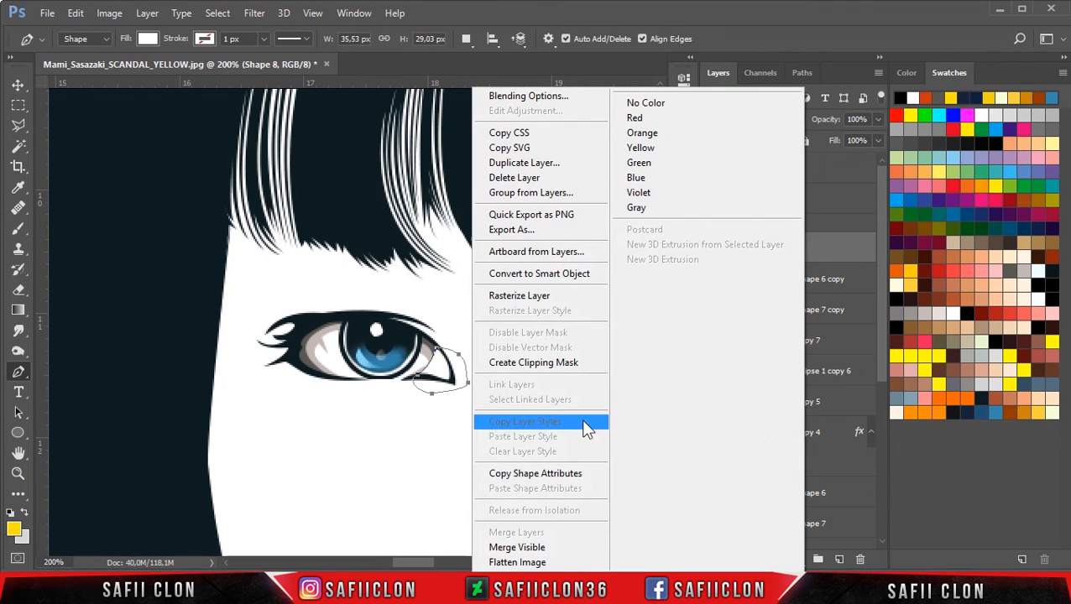
pyautogui.click(534, 363)
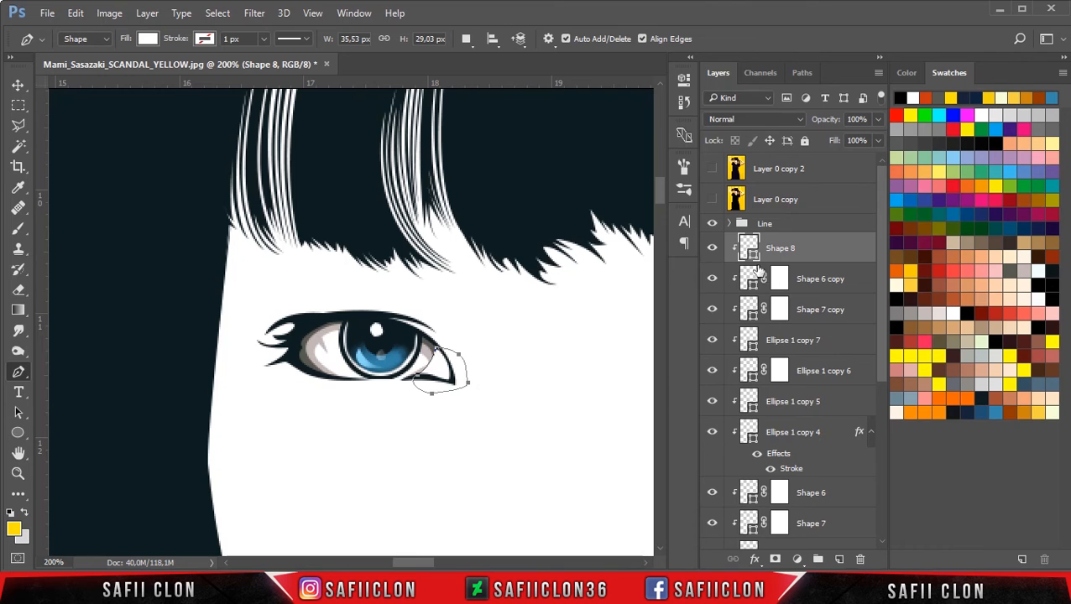
pyautogui.doubleClick(752, 254)
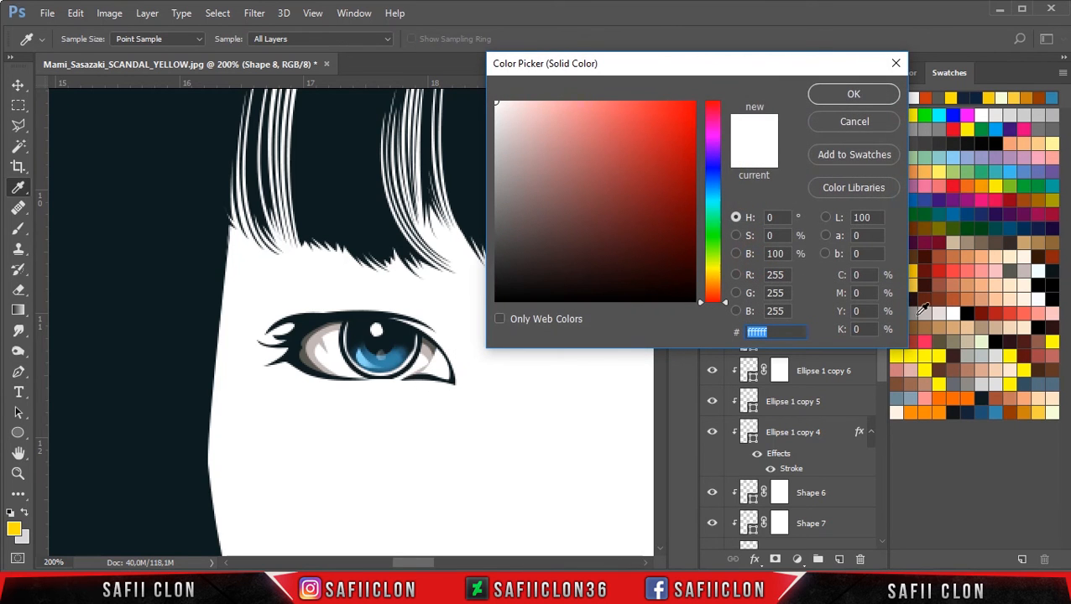
pyautogui.click(979, 270)
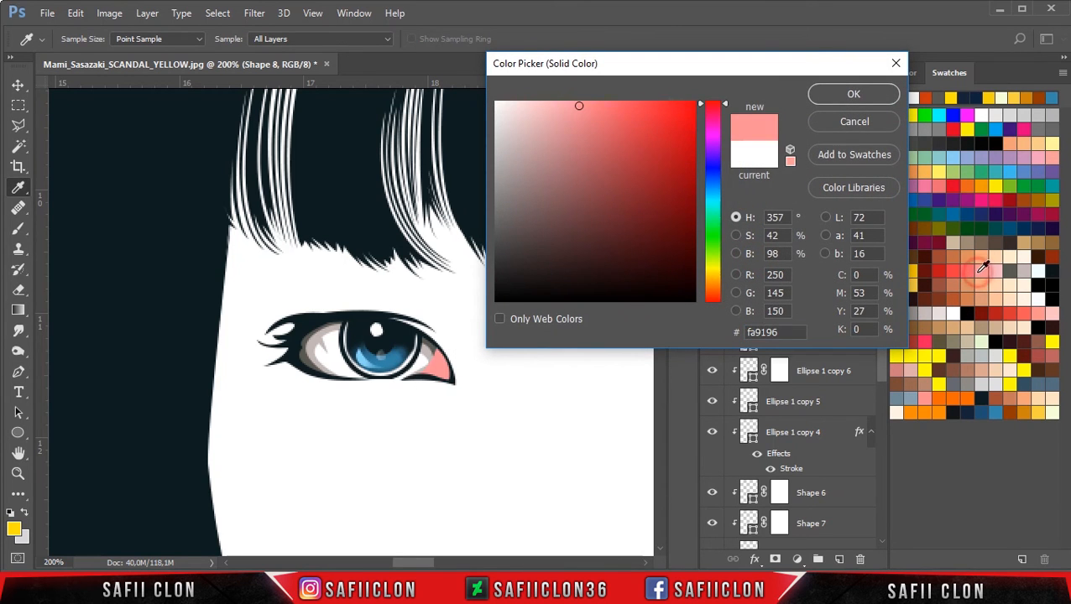
pyautogui.click(996, 272)
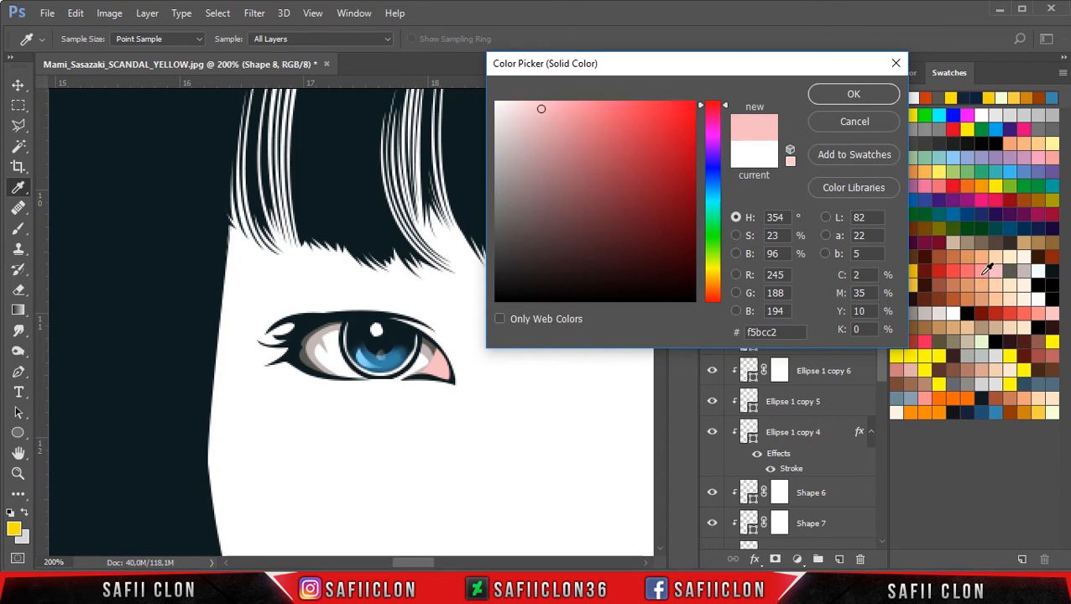
pyautogui.click(982, 271)
pyautogui.click(966, 272)
pyautogui.click(982, 272)
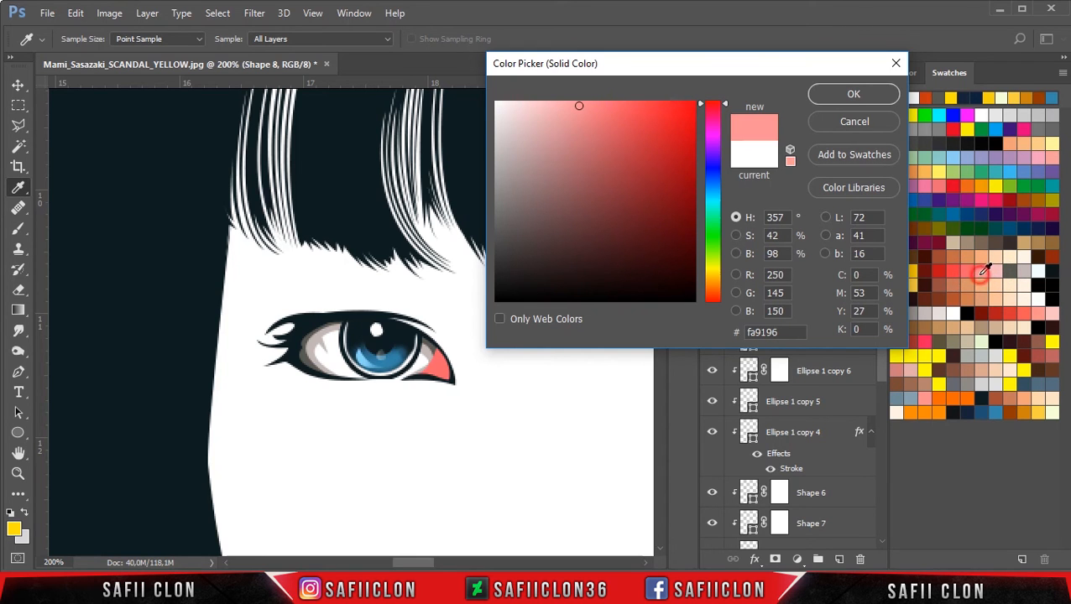
pyautogui.click(853, 98)
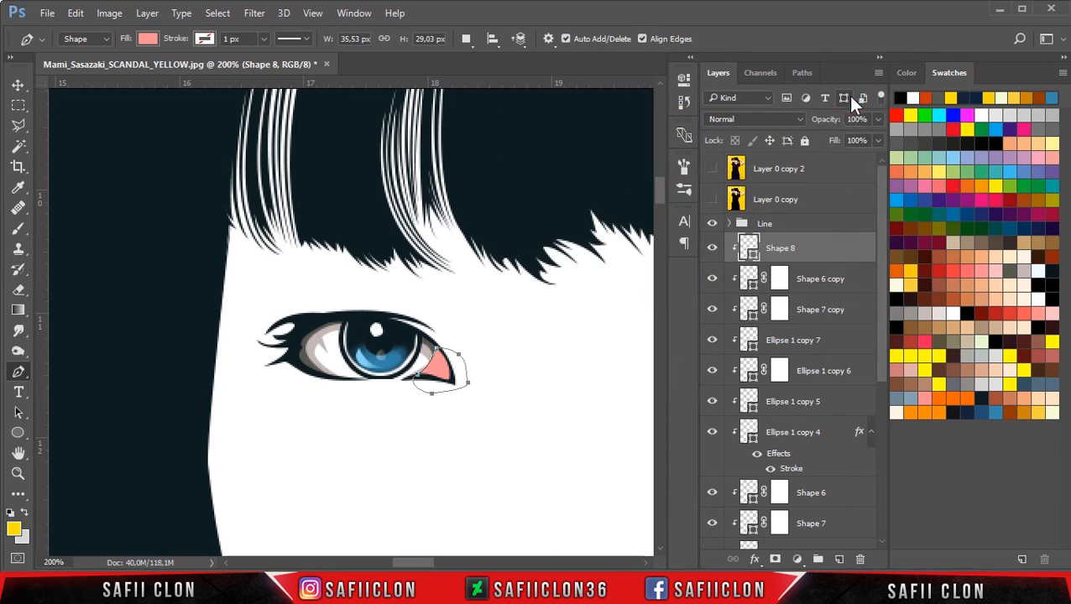
# Step: Add a matching inner-corner shape on the second eye to the Shape 8 layer using Combine Shapes, checking the reference photo
pyautogui.moveTo(422, 565); pyautogui.dragTo(433, 556)
pyautogui.click(466, 42)
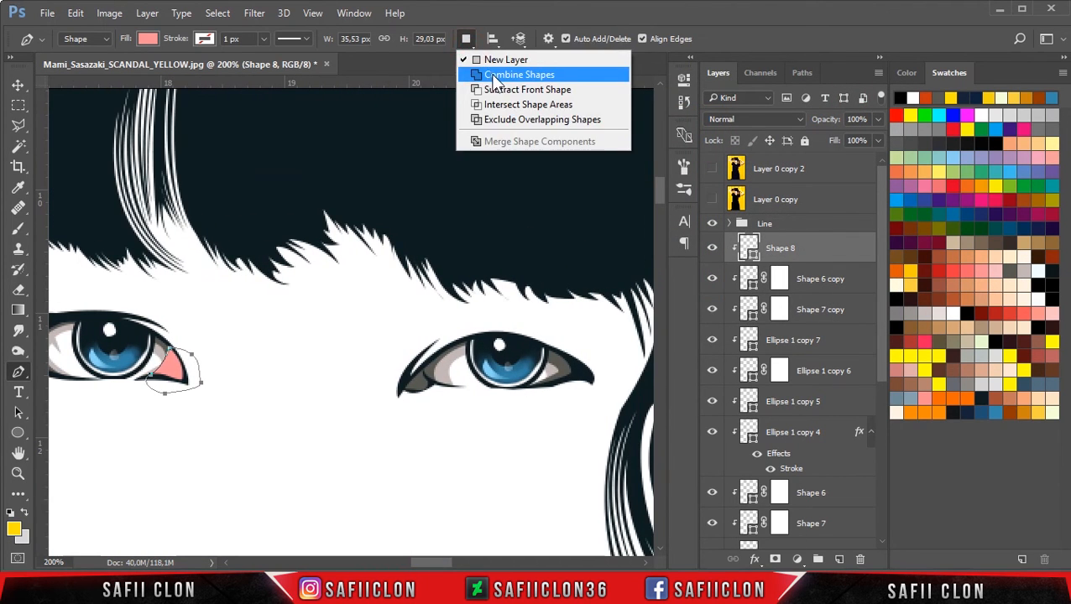
pyautogui.click(491, 75)
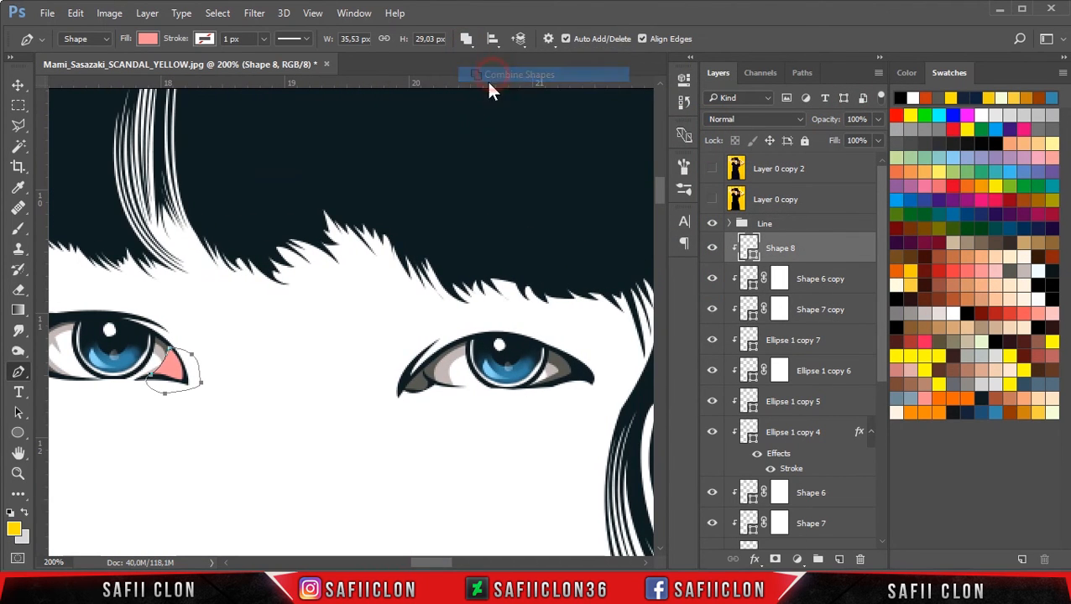
pyautogui.click(711, 200)
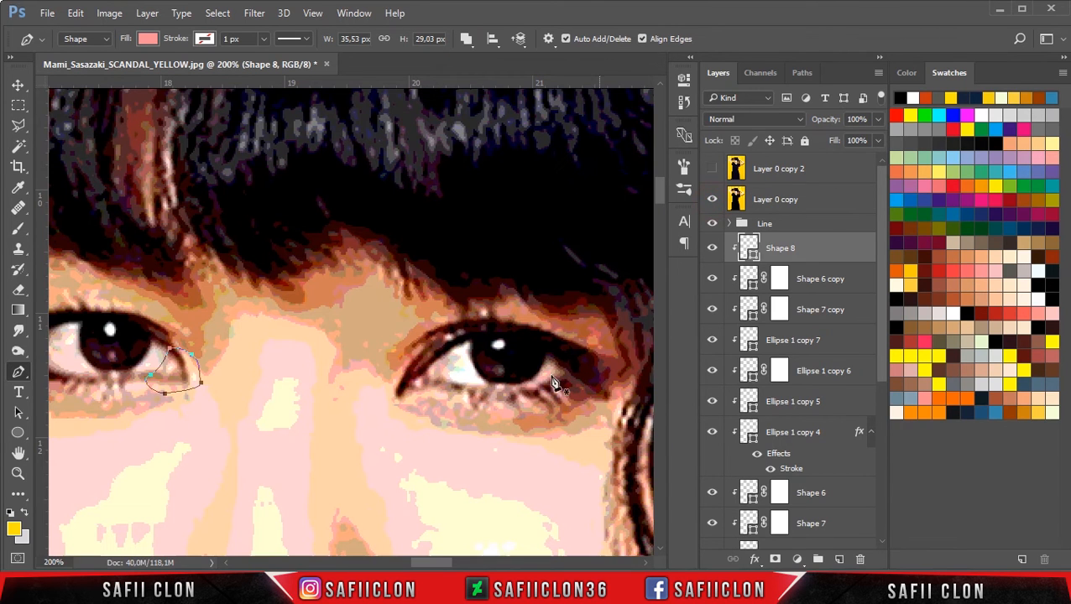
pyautogui.click(433, 360)
pyautogui.click(711, 202)
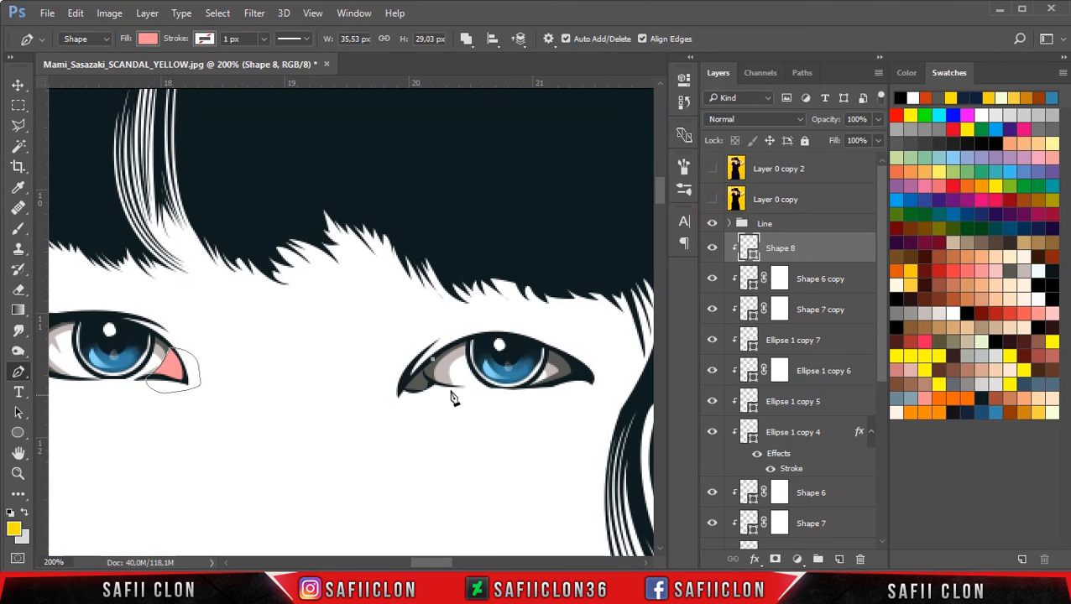
pyautogui.moveTo(438, 384); pyautogui.dragTo(461, 388)
pyautogui.click(397, 410)
pyautogui.moveTo(391, 374); pyautogui.dragTo(422, 346)
pyautogui.click(432, 359)
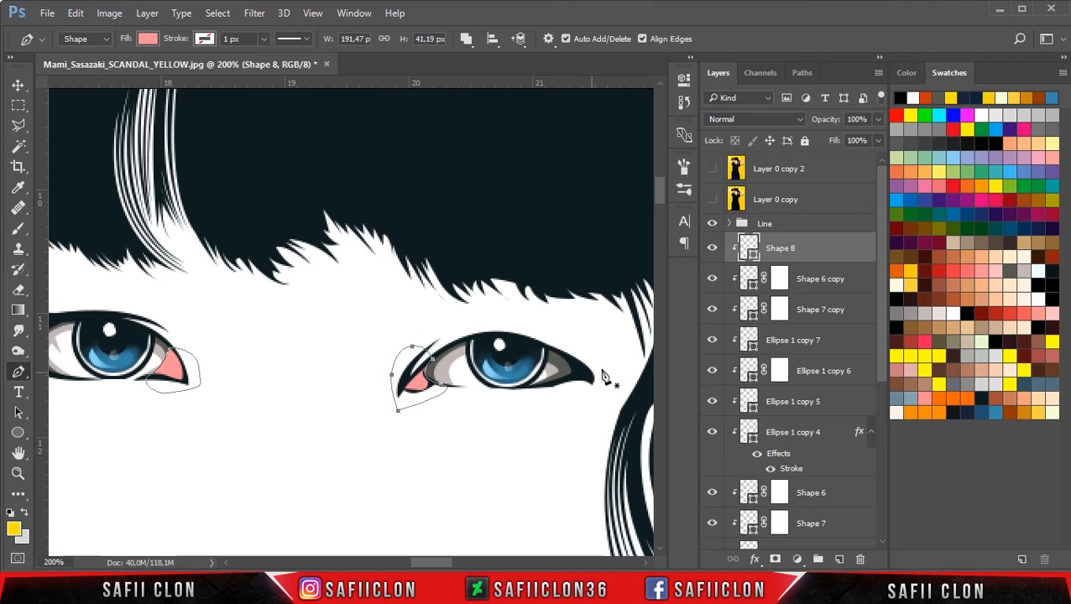
# Step: Adjust the anchor points and curve on the iris-facing edge of the first eye's pink corner shape
pyautogui.keyDown('ctrl'); pyautogui.click(167, 365); pyautogui.keyUp('ctrl')
pyautogui.keyDown('ctrl'); pyautogui.click(169, 349); pyautogui.keyUp('ctrl')
pyautogui.moveTo(163, 368); pyautogui.dragTo(177, 372)
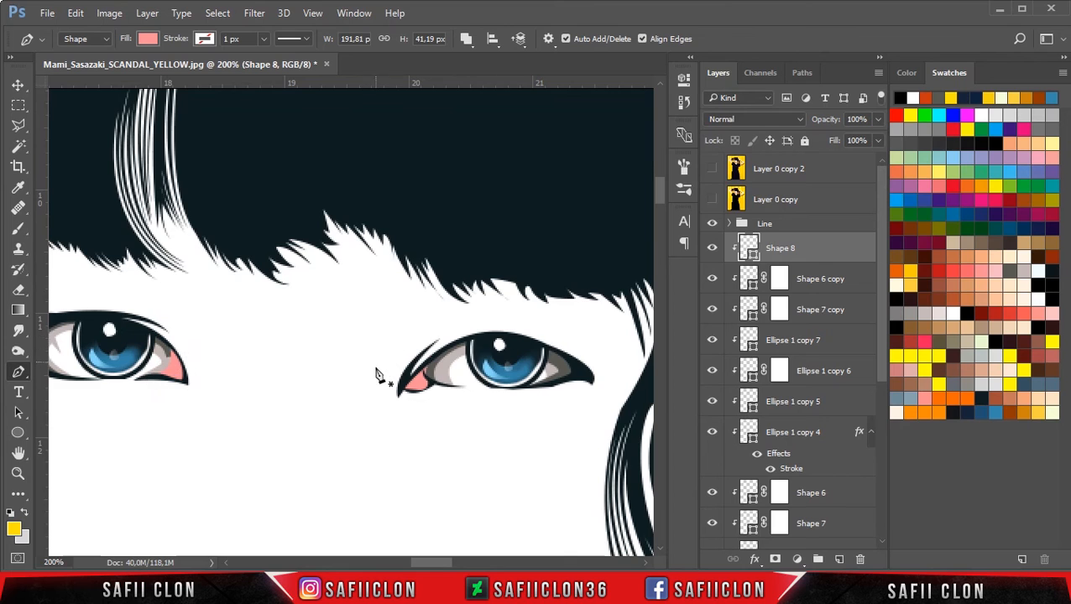
pyautogui.hscroll(-2, 377, 370)
pyautogui.moveTo(337, 369); pyautogui.dragTo(333, 379)
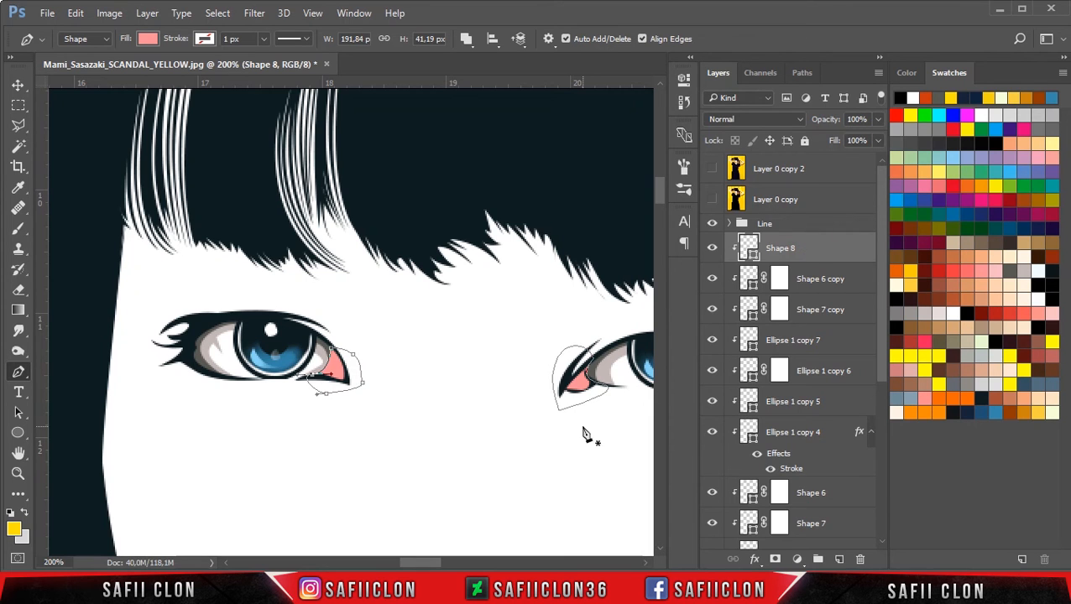
# Step: Show the Layer 0 copy photo and trace a curved shading outline on a new layer around the first eye's inner corner
pyautogui.hotkey('ctrl', '+')
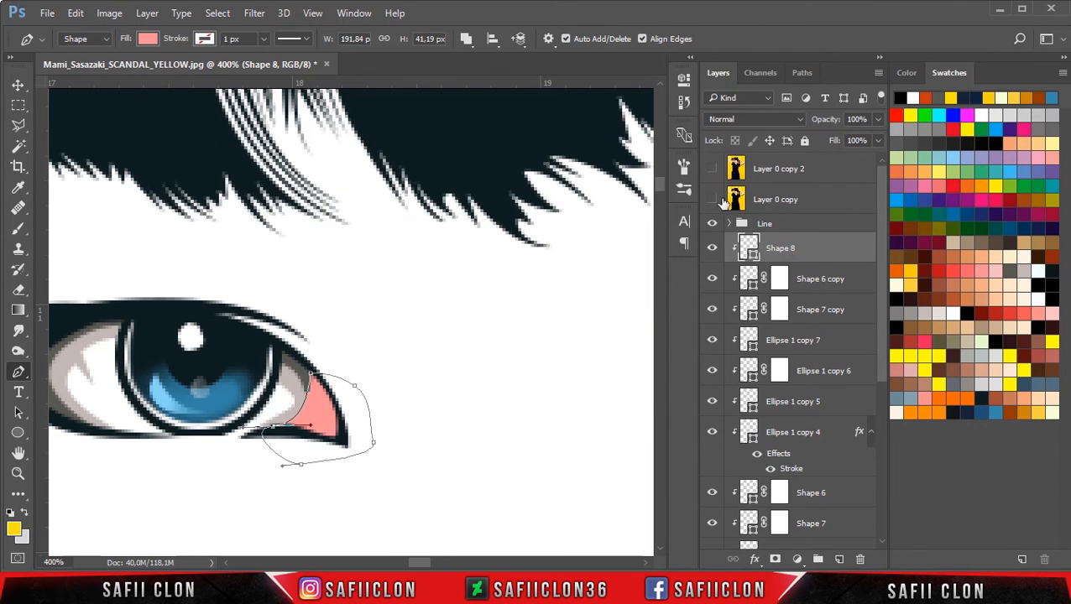
pyautogui.click(712, 197)
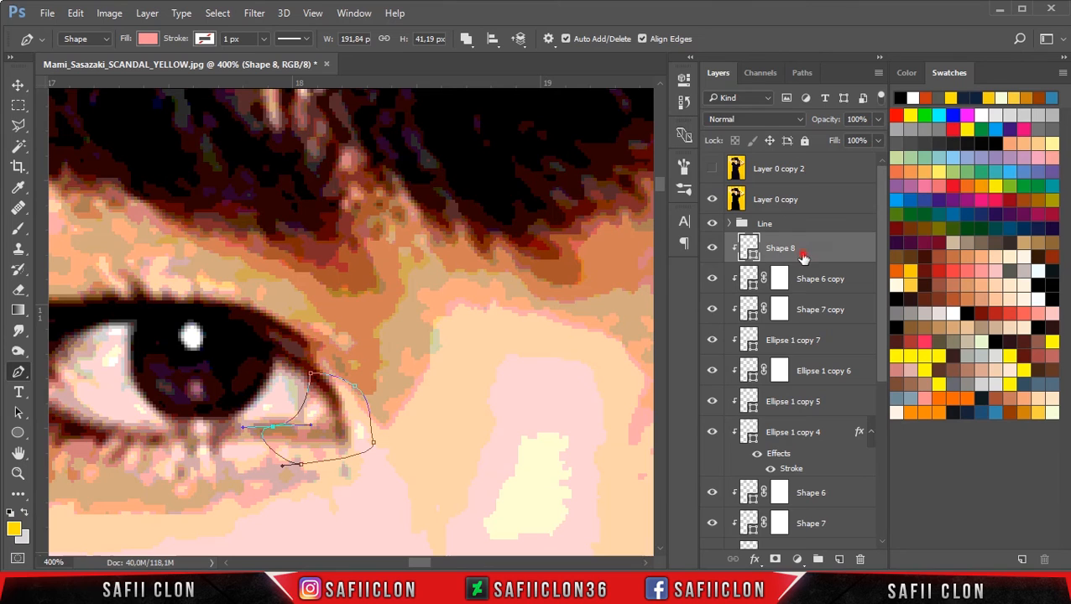
pyautogui.click(471, 44)
pyautogui.click(490, 61)
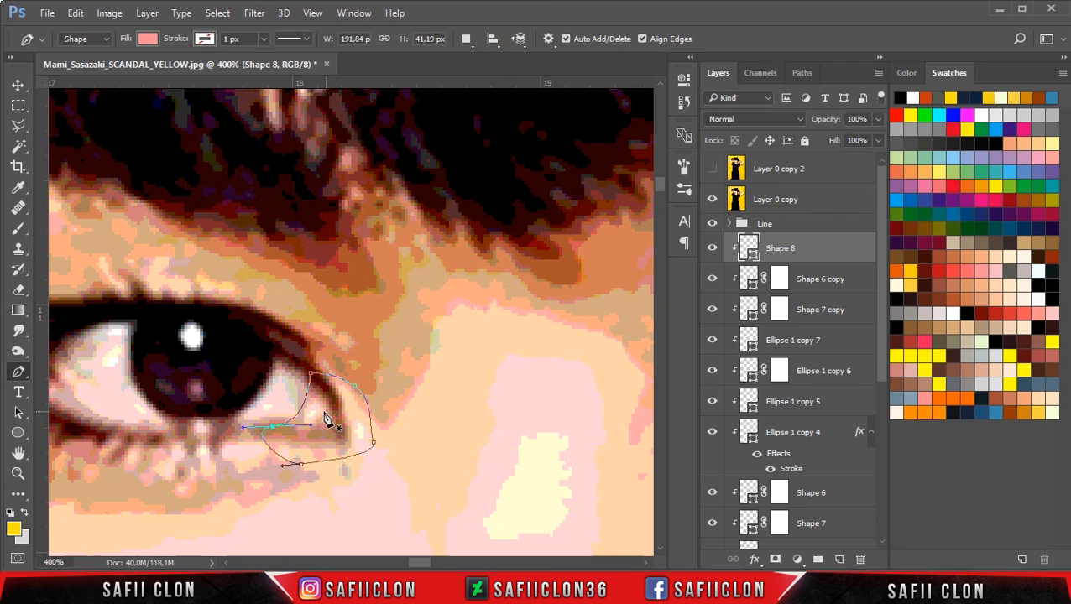
pyautogui.click(300, 429)
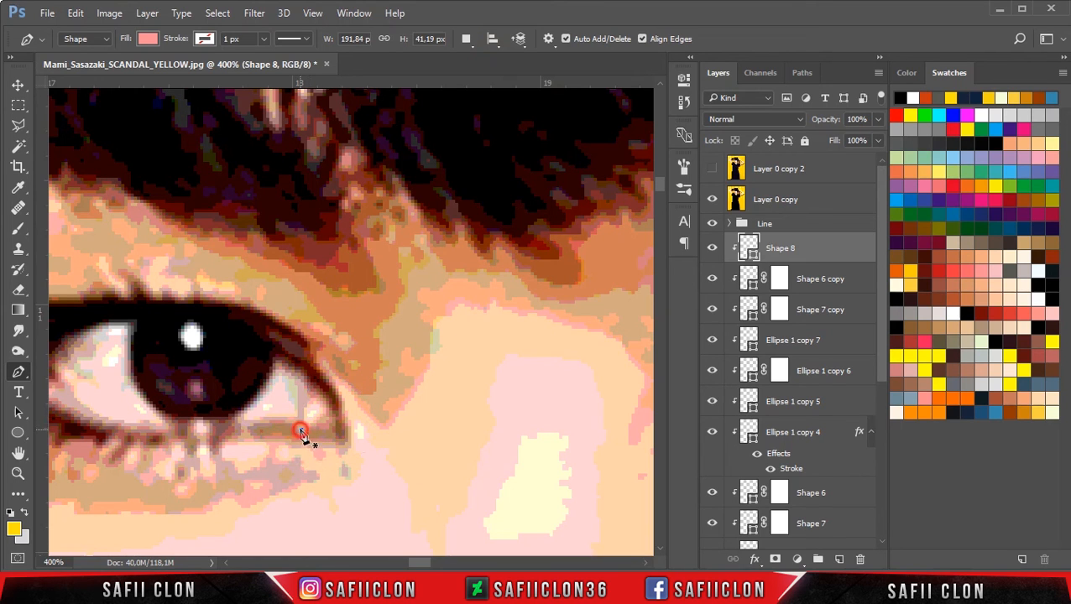
pyautogui.moveTo(317, 401); pyautogui.dragTo(300, 440)
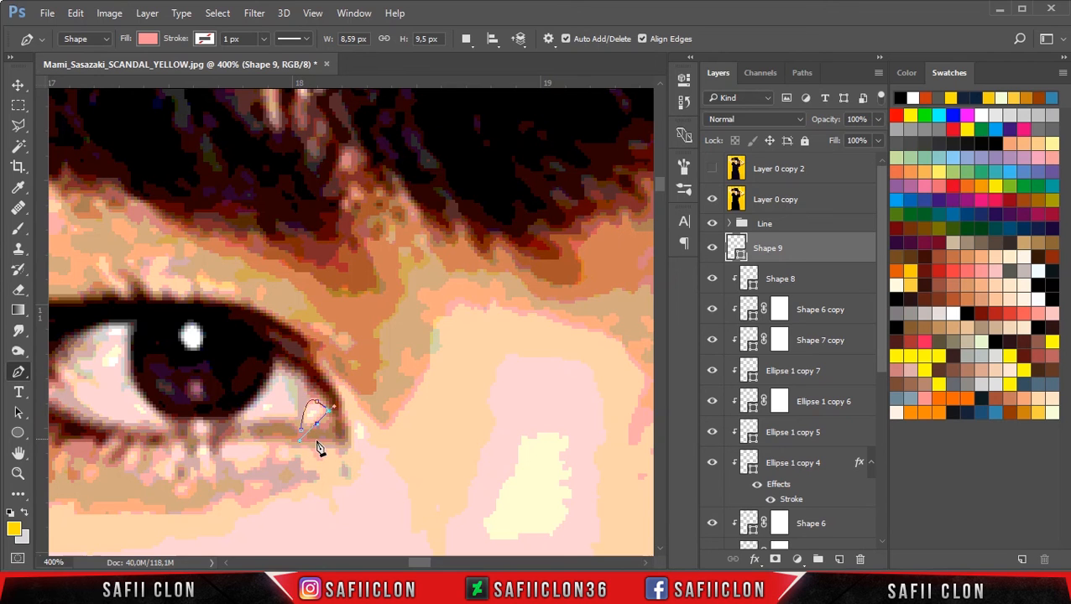
pyautogui.moveTo(363, 428); pyautogui.dragTo(349, 383)
pyautogui.moveTo(282, 391); pyautogui.dragTo(318, 429)
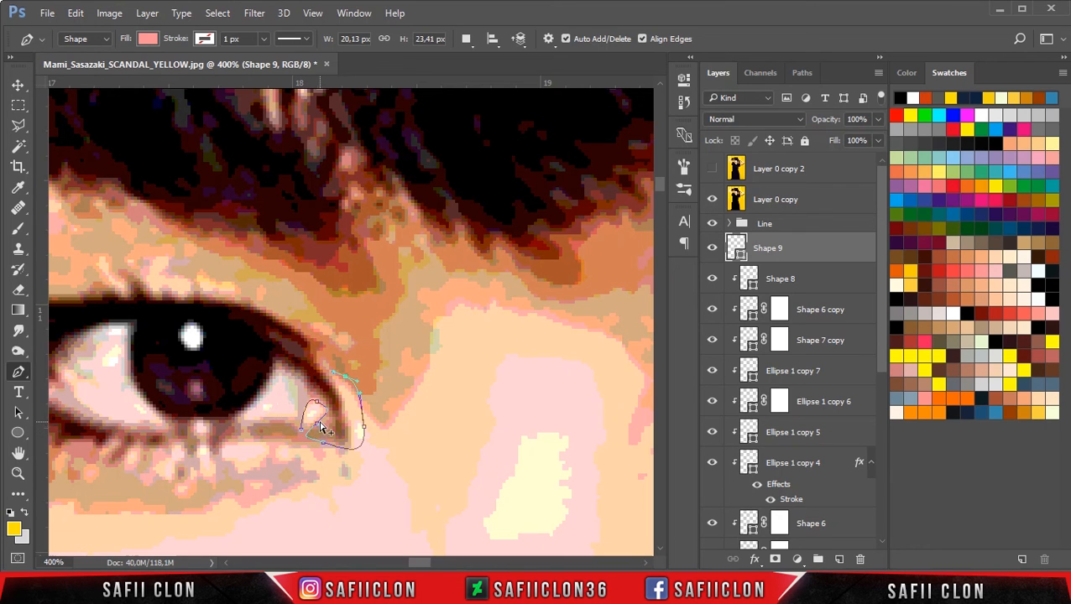
# Step: Hide the reference photo and close the shading outline along the pink corner's inner edge, about 26 × 26 px overall
pyautogui.click(712, 199)
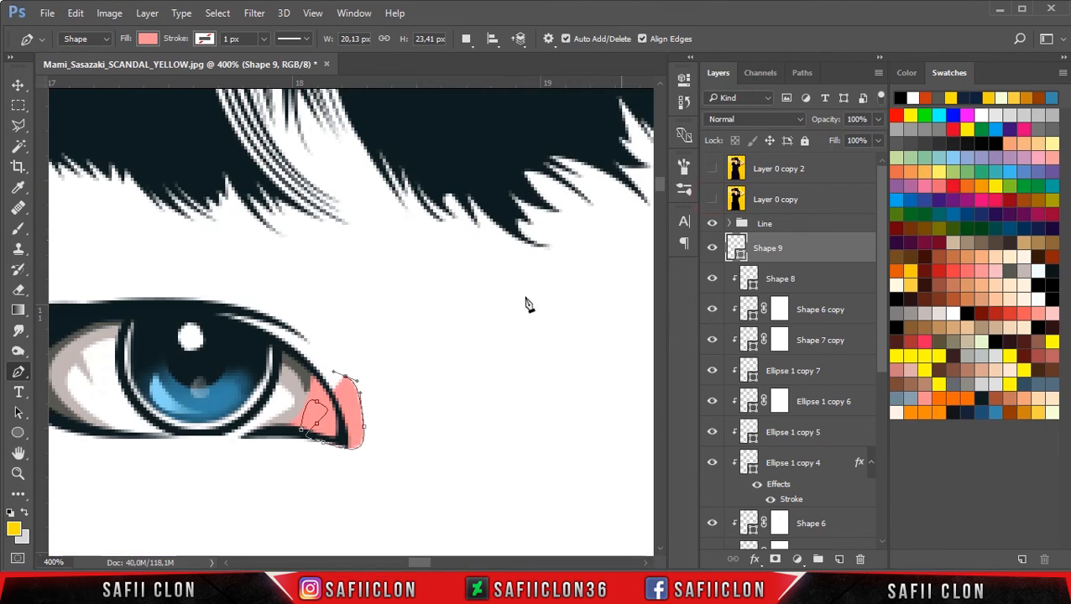
pyautogui.moveTo(313, 372); pyautogui.dragTo(312, 381)
pyautogui.moveTo(287, 430); pyautogui.dragTo(274, 440)
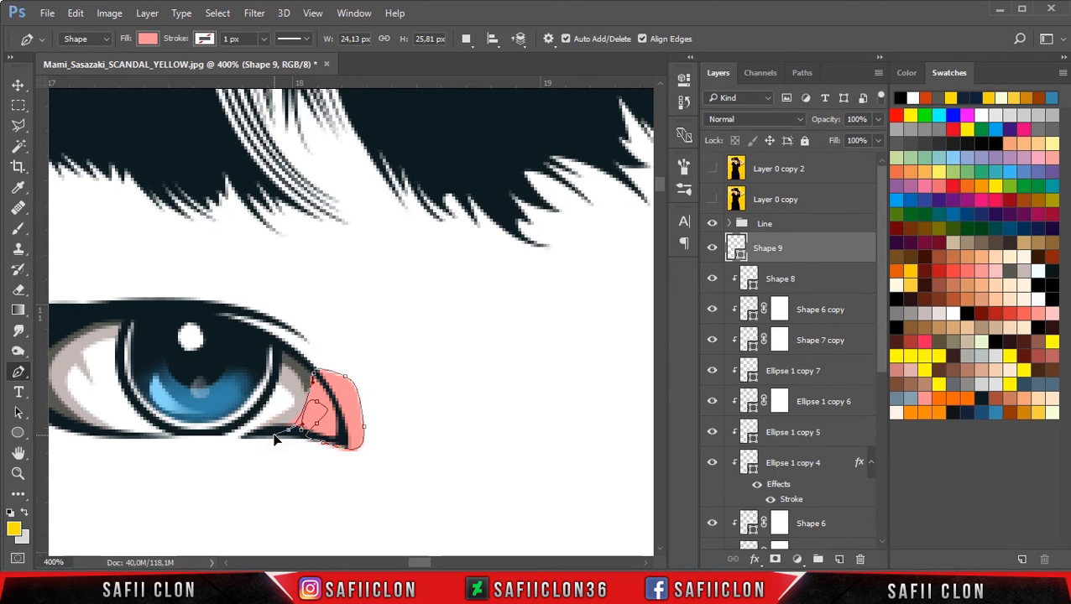
pyautogui.click(294, 435)
pyautogui.click(301, 429)
# Step: Clip the Shape 9 shading to the eye layers below and fill it with darker pink d17276
pyautogui.rightClick(803, 258)
pyautogui.click(555, 363)
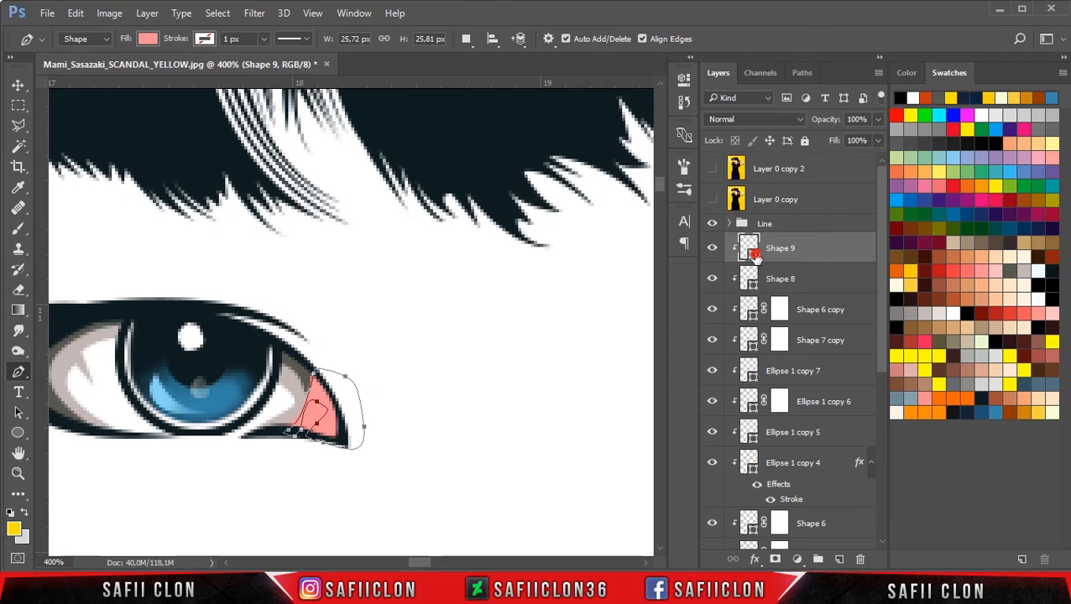
pyautogui.doubleClick(753, 257)
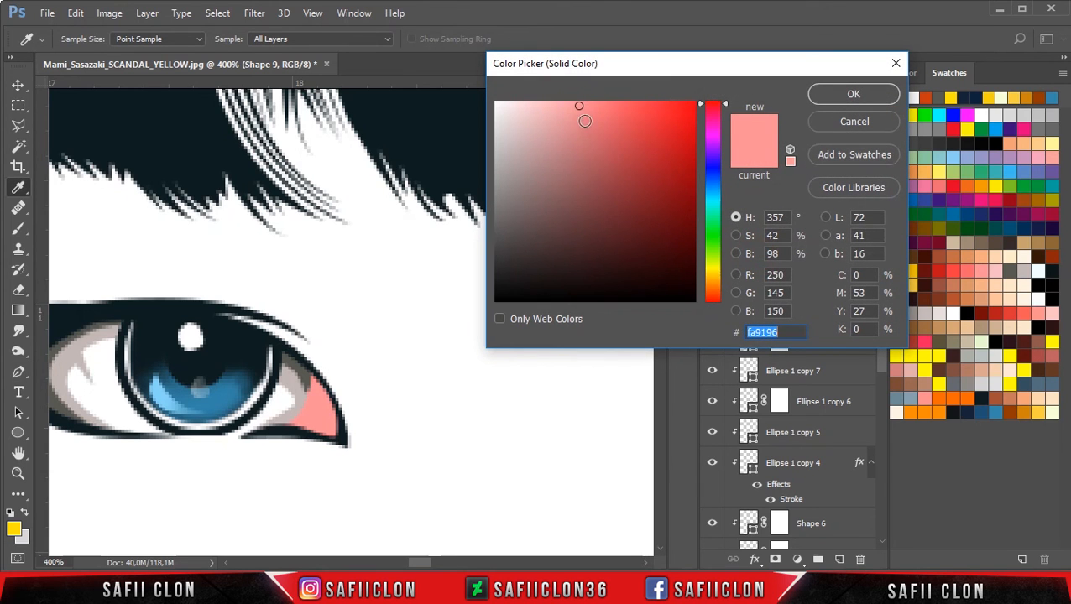
pyautogui.click(580, 118)
pyautogui.click(589, 135)
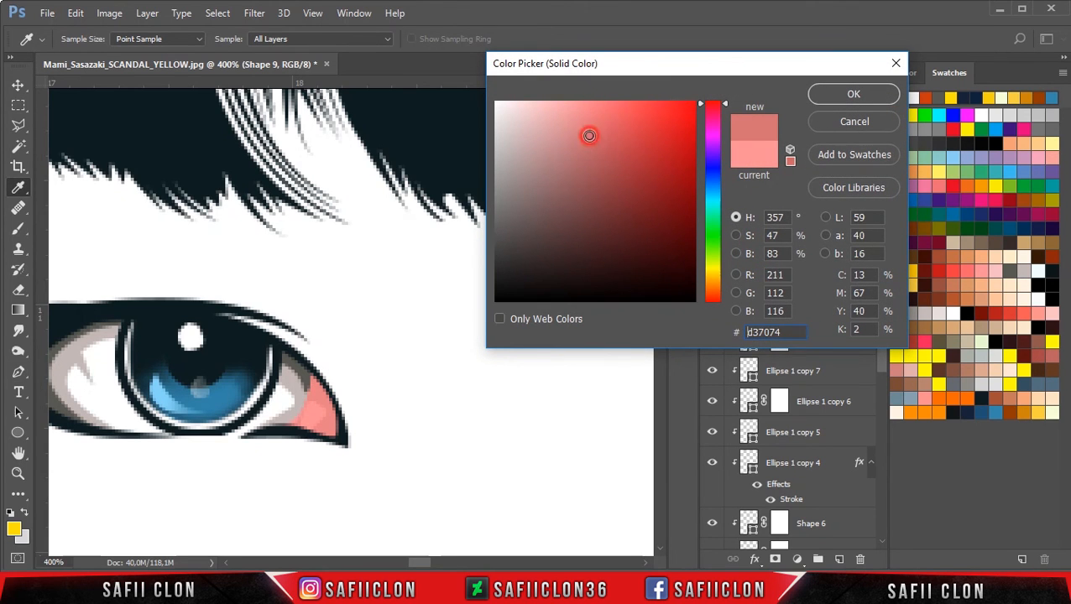
pyautogui.click(586, 137)
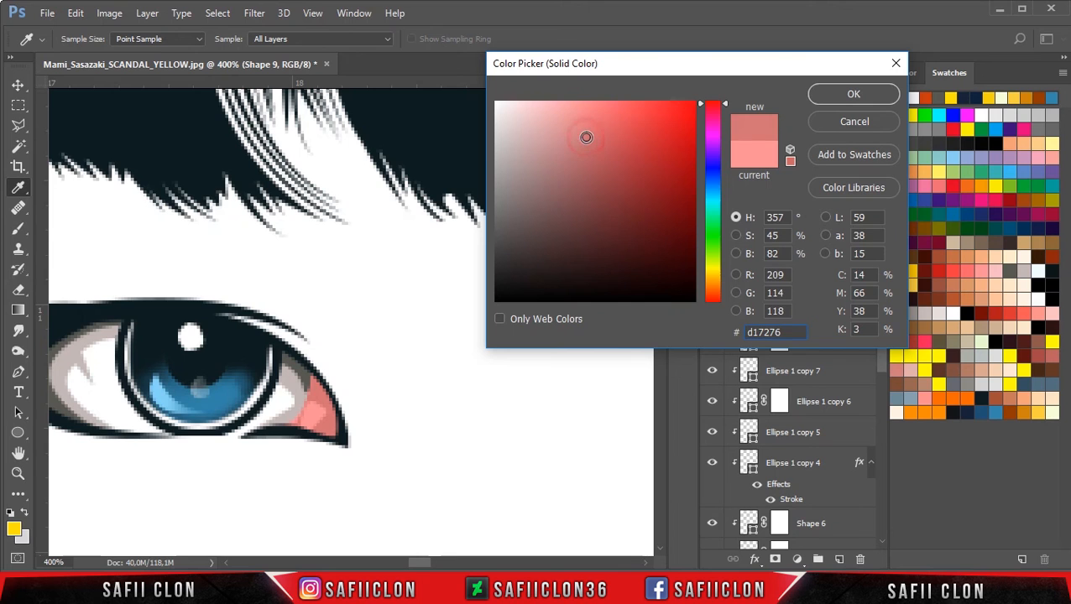
pyautogui.click(846, 95)
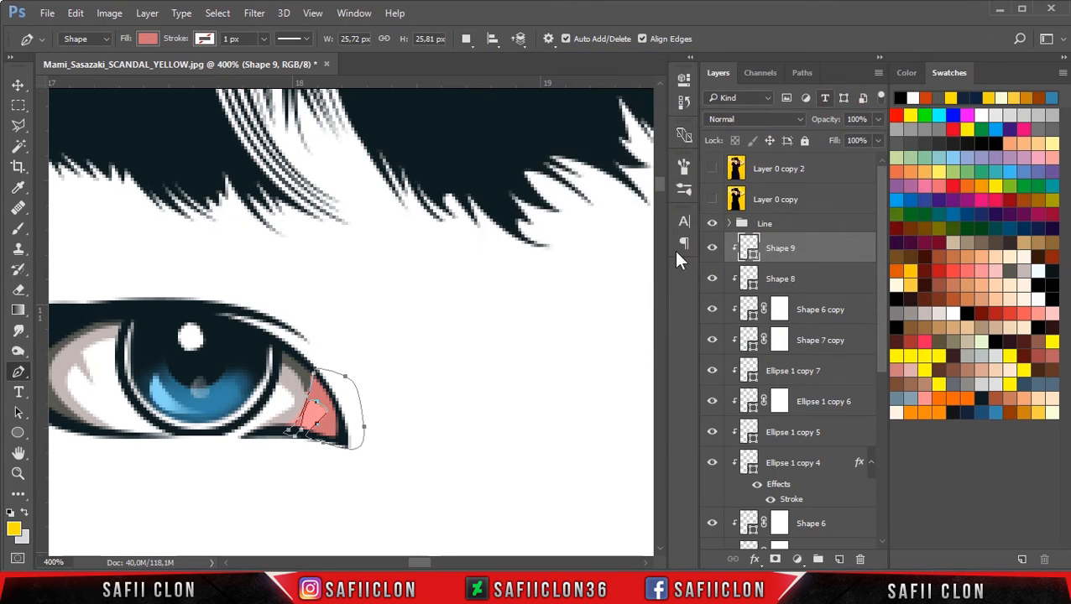
# Step: Check the second eye against the Layer 0 copy photo and add a darker shading shape to its pink inner corner, combined into Shape 9
pyautogui.moveTo(415, 561); pyautogui.dragTo(431, 561)
pyautogui.click(712, 200)
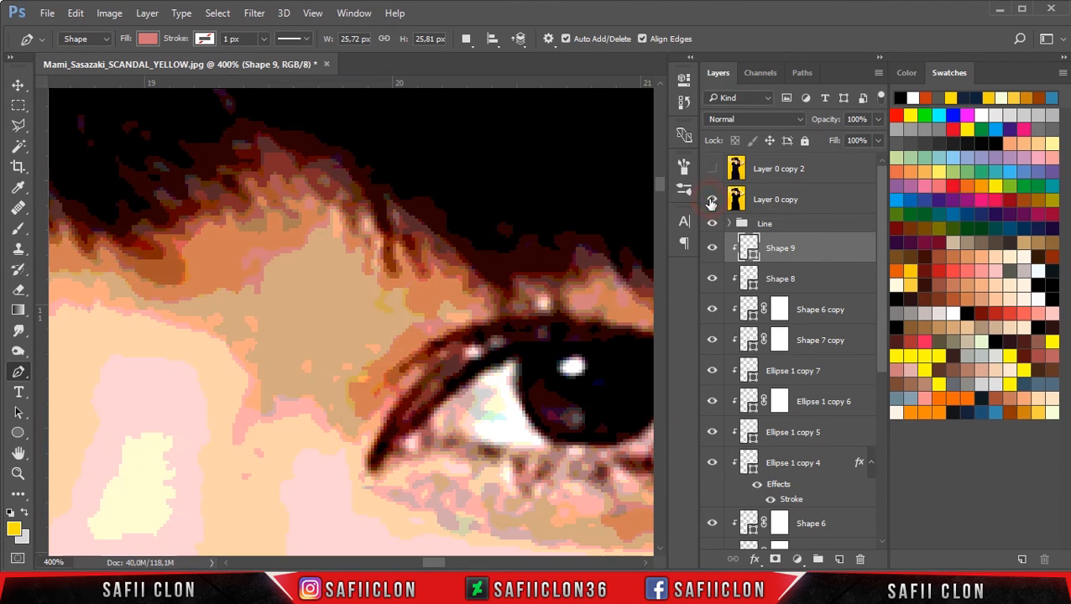
pyautogui.click(472, 42)
pyautogui.click(491, 75)
pyautogui.click(713, 201)
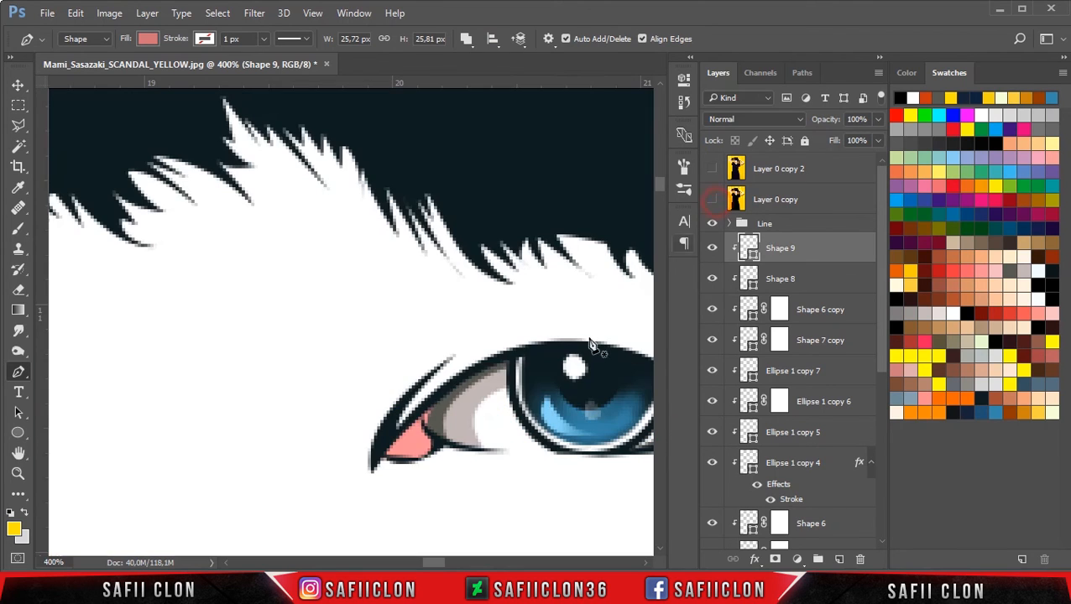
pyautogui.click(391, 439)
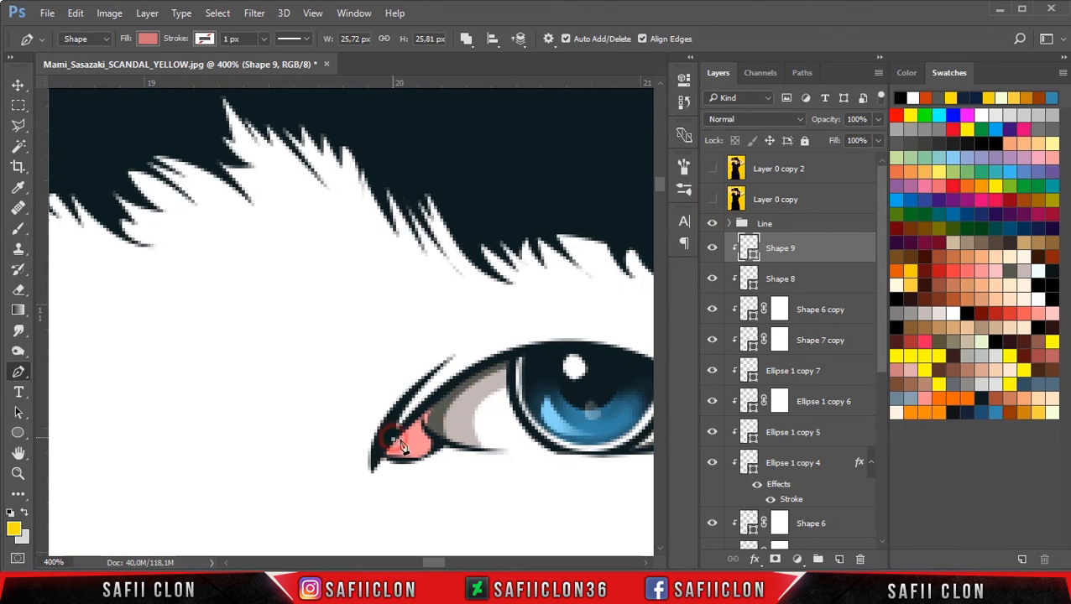
pyautogui.moveTo(417, 446); pyautogui.dragTo(425, 417)
pyautogui.click(379, 454)
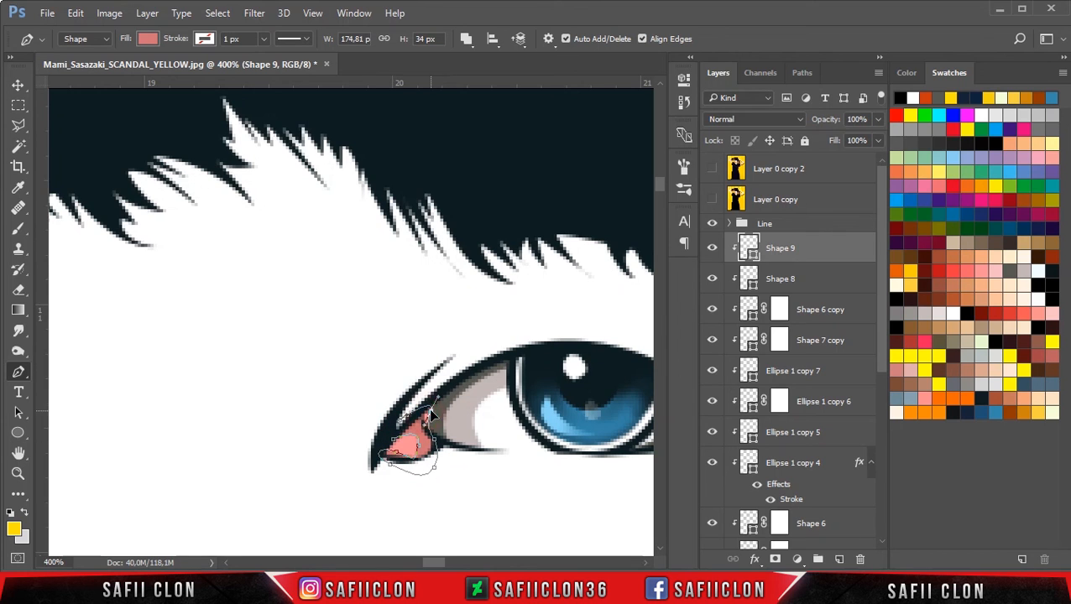
pyautogui.click(399, 446)
pyautogui.press('Return')
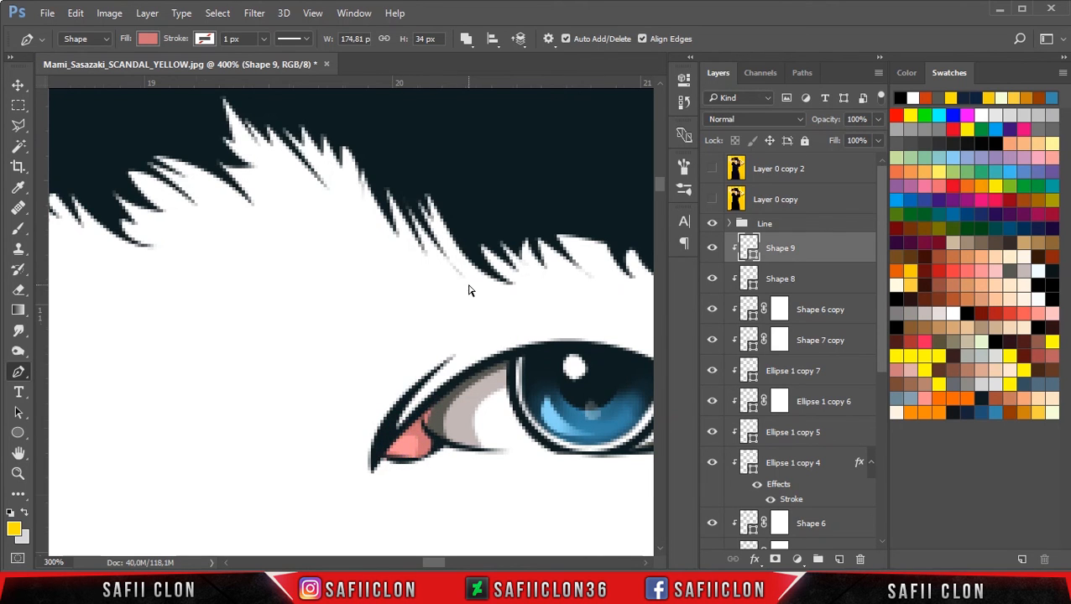
pyautogui.hotkey('ctrl', '-')
pyautogui.hotkey('ctrl', '-')
pyautogui.hotkey('ctrl', '-')
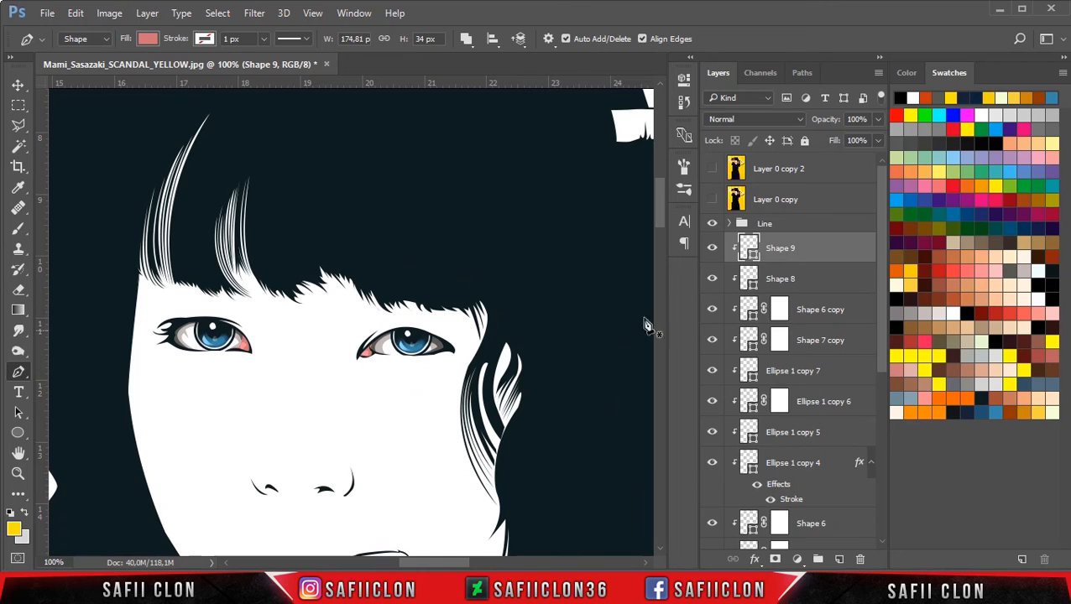
# Step: Group all the eye layers from Shape 9 down to Shape 3 into a new group named Eyes
pyautogui.click(730, 224)
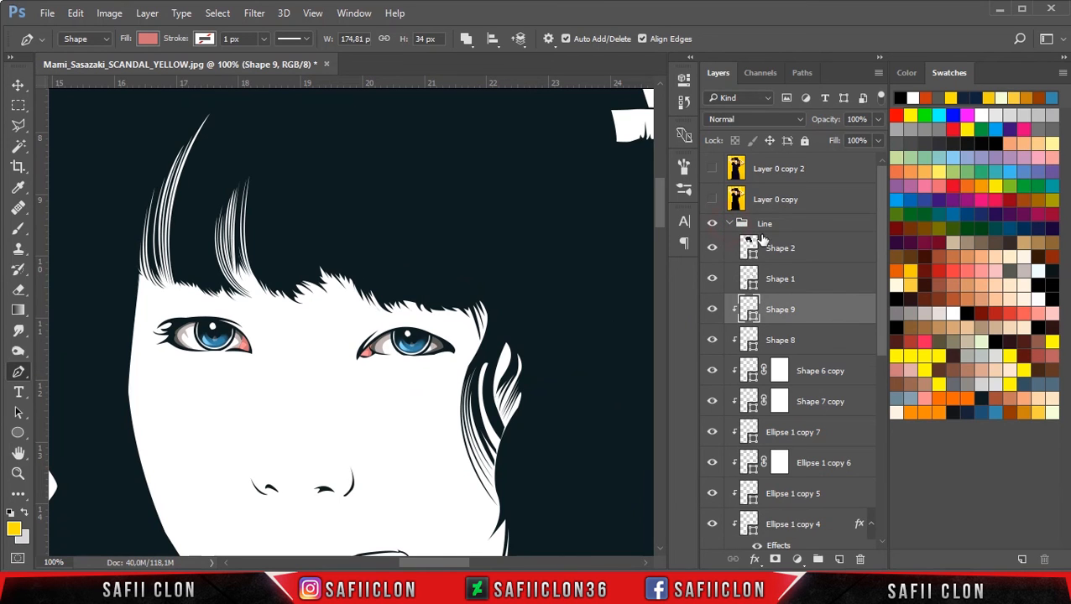
pyautogui.click(802, 279)
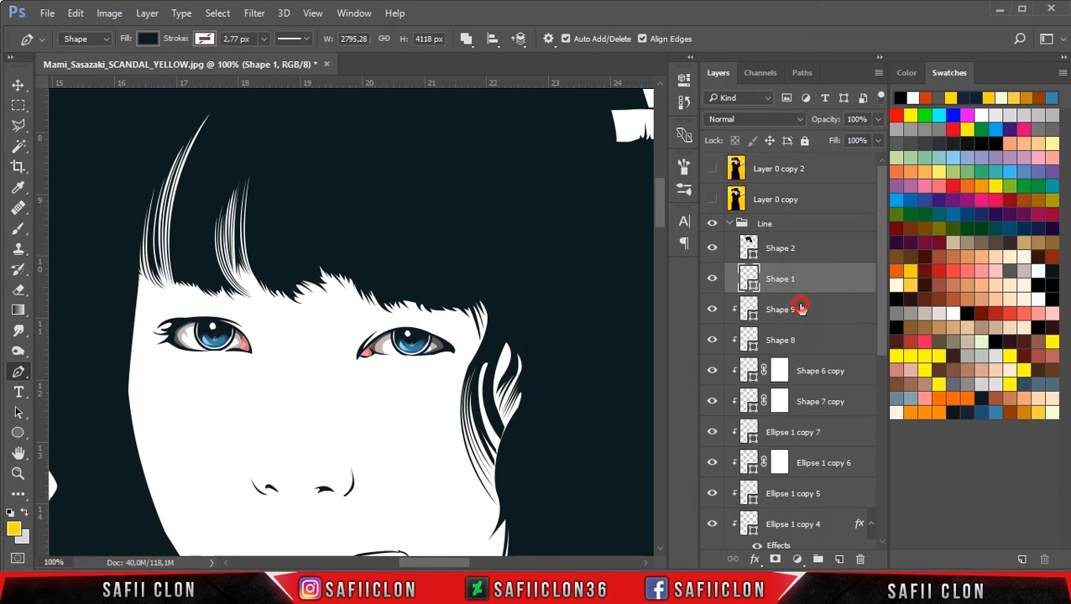
pyautogui.click(801, 309)
pyautogui.moveTo(879, 297)
pyautogui.mouseDown()
pyautogui.moveTo(880, 364)
pyautogui.moveTo(870, 311)
pyautogui.mouseUp()
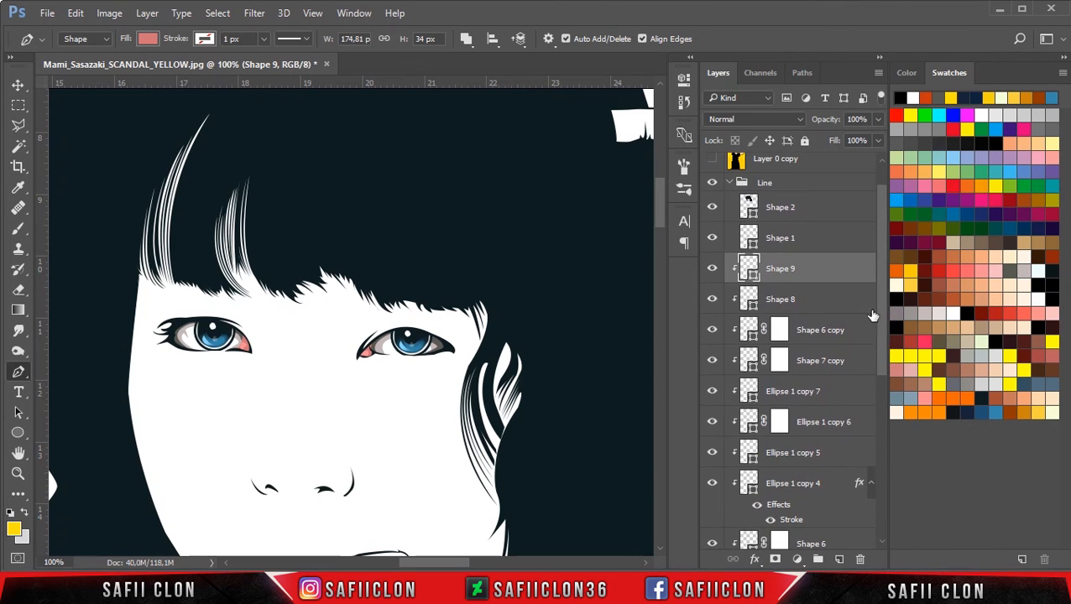
pyautogui.click(731, 184)
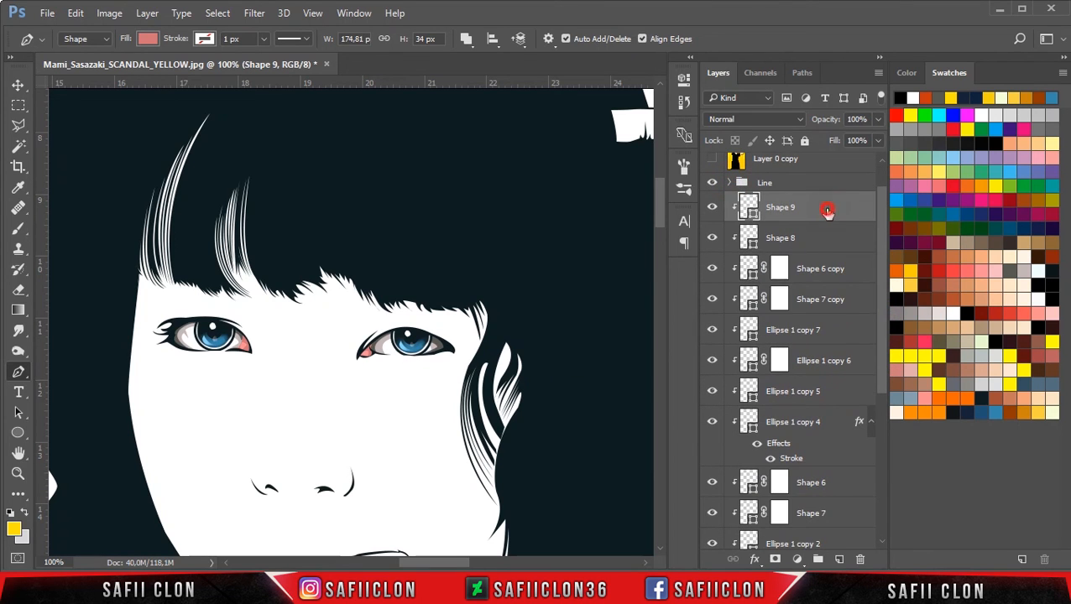
pyautogui.moveTo(881, 251); pyautogui.dragTo(850, 485)
pyautogui.keyDown('shift'); pyautogui.click(843, 495); pyautogui.keyUp('shift')
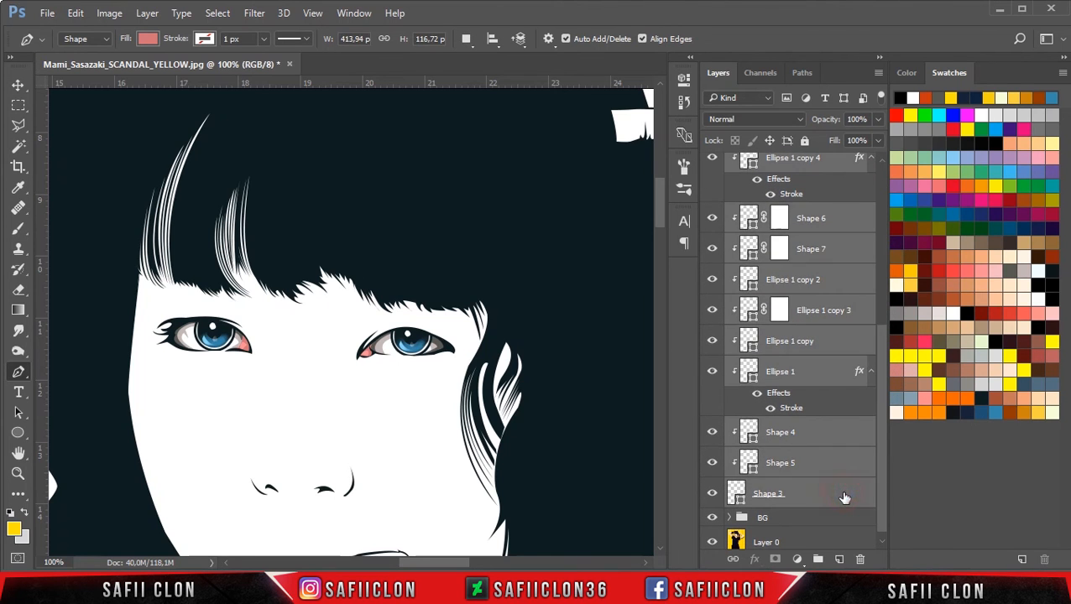
pyautogui.rightClick(841, 492)
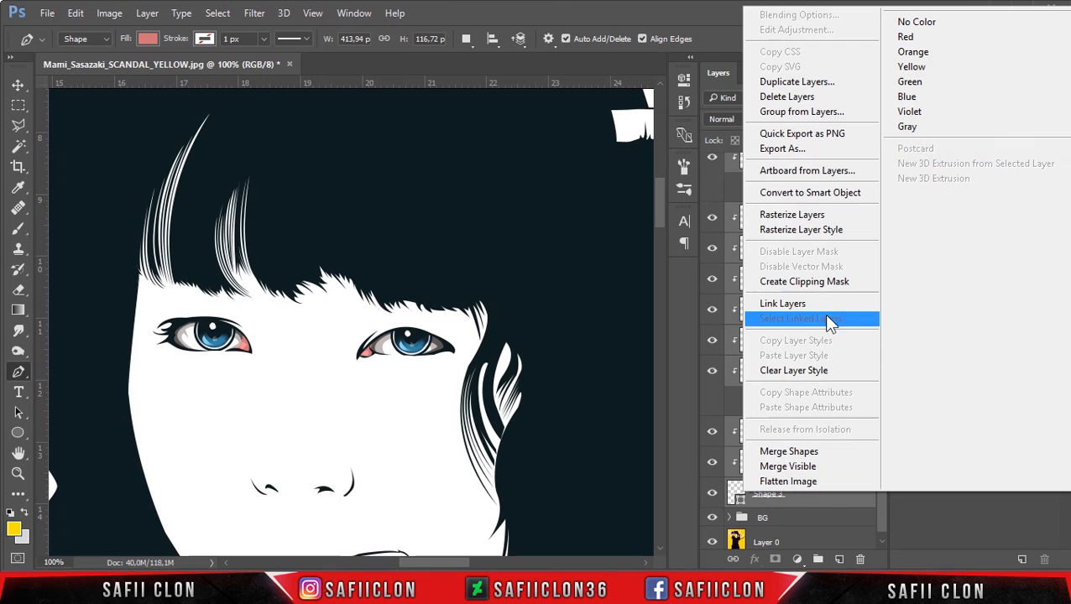
pyautogui.click(814, 112)
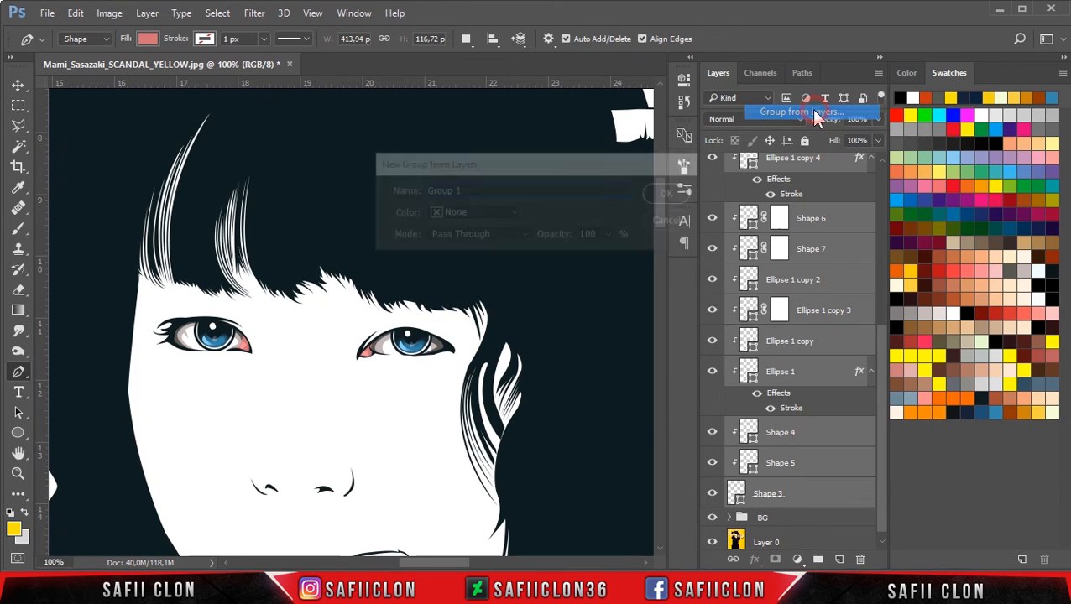
pyautogui.write('Eyes')
pyautogui.press('Return')
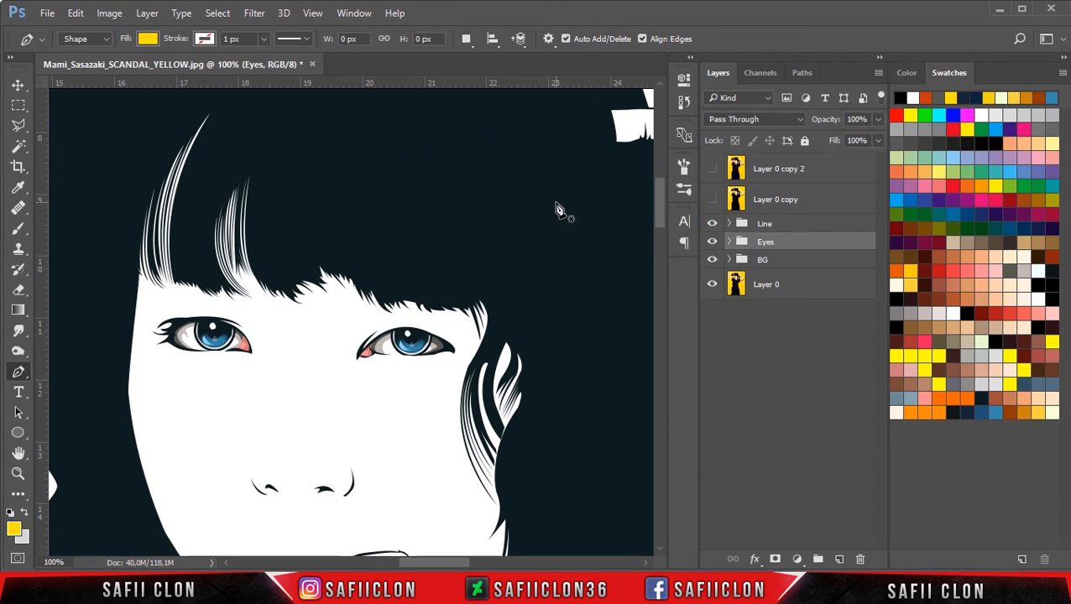
# Step: Select the Shape 1 line art in the Line group and show the Layer 0 copy 2 photo over the second eye
pyautogui.click(729, 224)
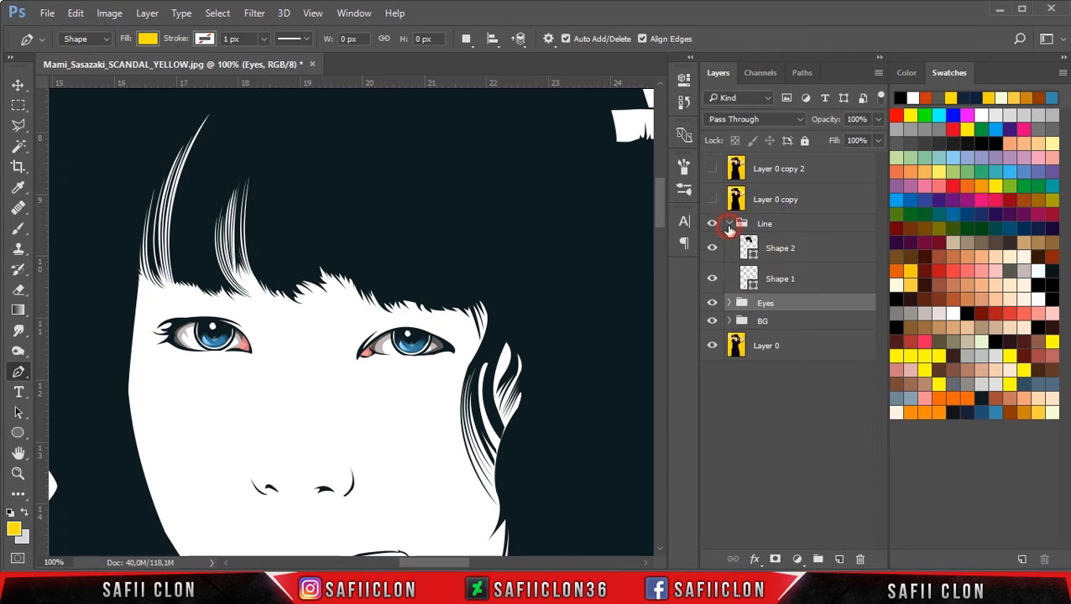
pyautogui.click(781, 248)
pyautogui.hotkey('ctrl', '+')
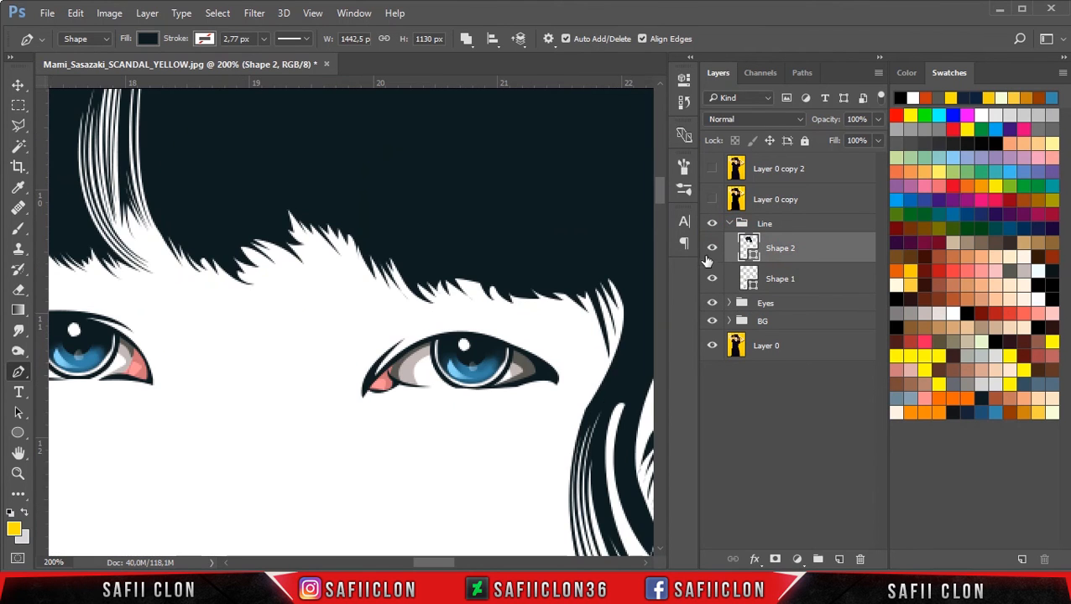
pyautogui.click(711, 249)
pyautogui.click(711, 249)
pyautogui.click(781, 282)
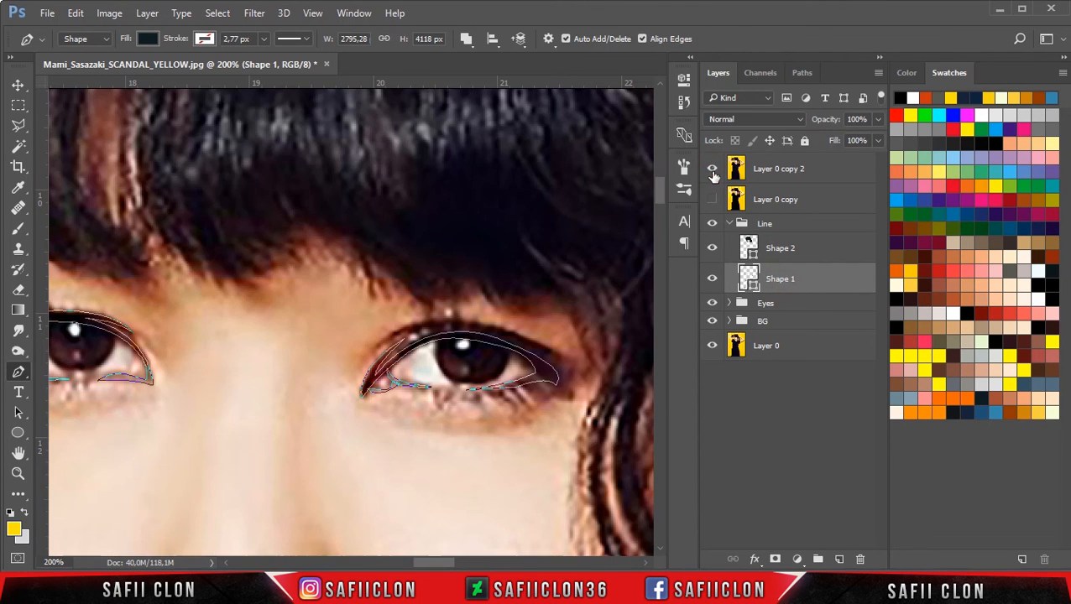
pyautogui.click(711, 168)
pyautogui.click(713, 195)
pyautogui.click(711, 197)
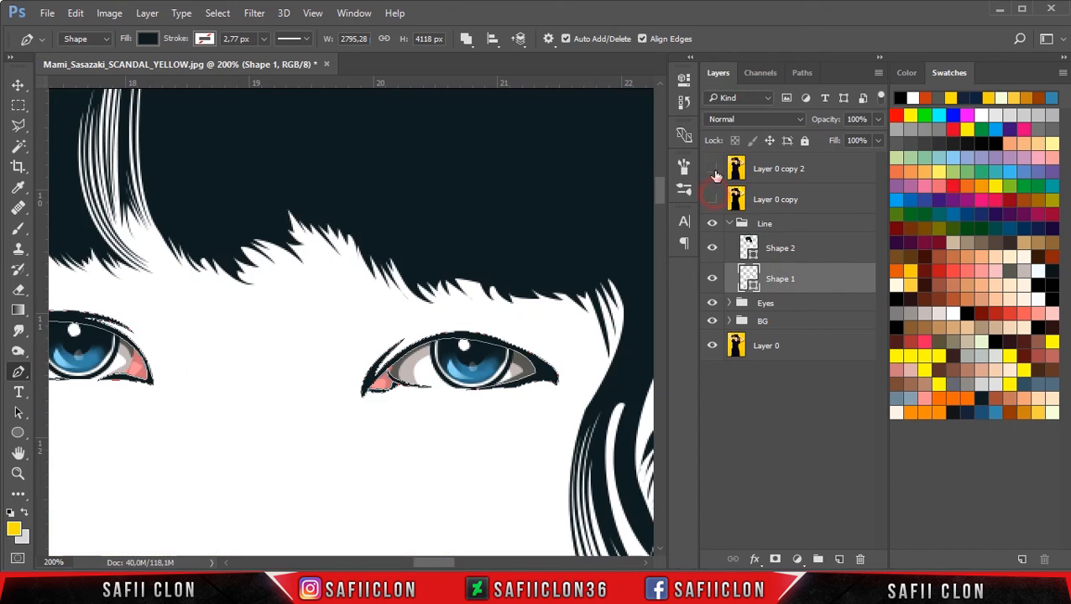
pyautogui.hotkey('ctrl', '+')
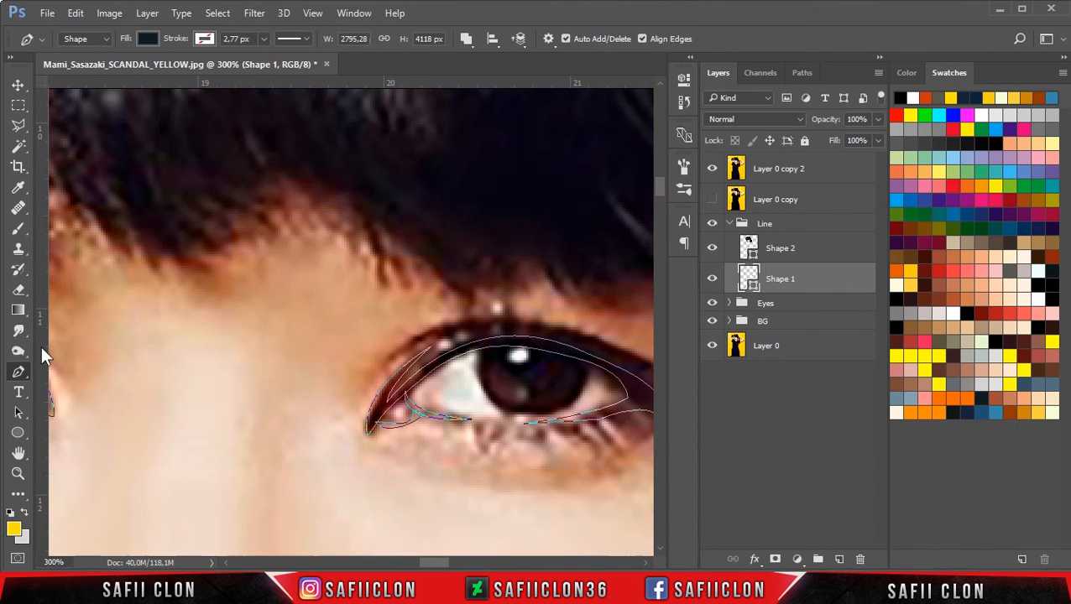
pyautogui.click(461, 42)
pyautogui.click(475, 60)
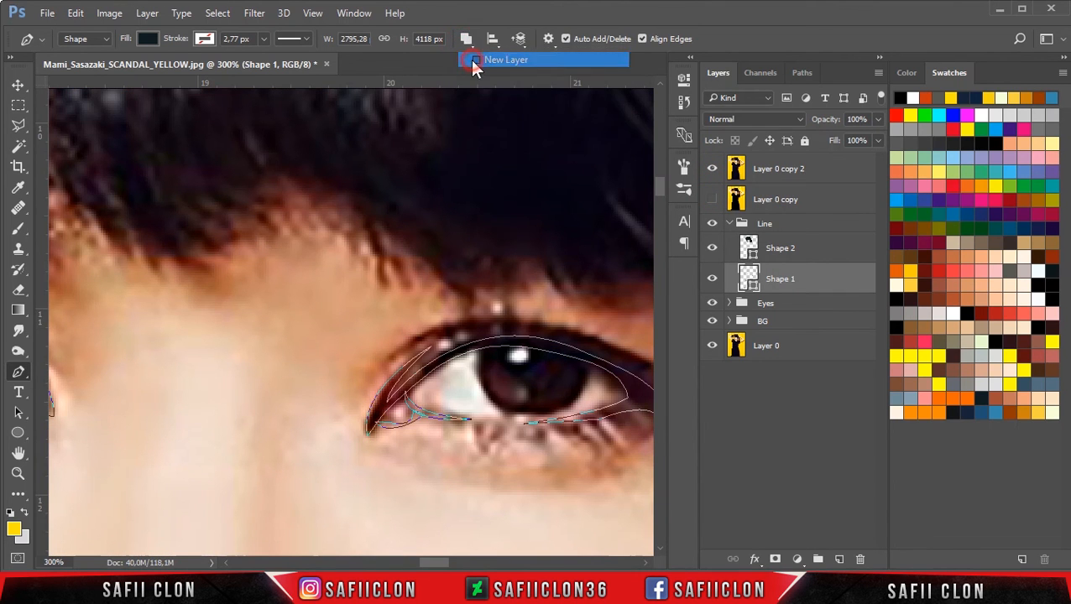
pyautogui.click(388, 364)
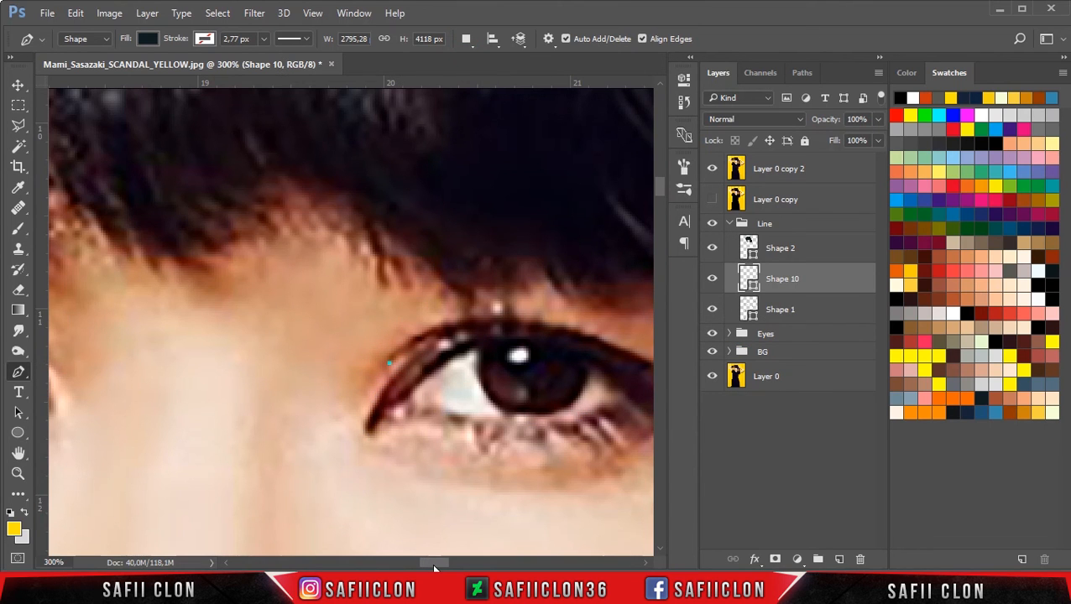
pyautogui.hotkey('ctrl', 'z')
# Step: Trace a thin curved eyelid crease above the second eye with the Pen tool, combined into the Shape 1 line art
pyautogui.moveTo(431, 563); pyautogui.dragTo(445, 561)
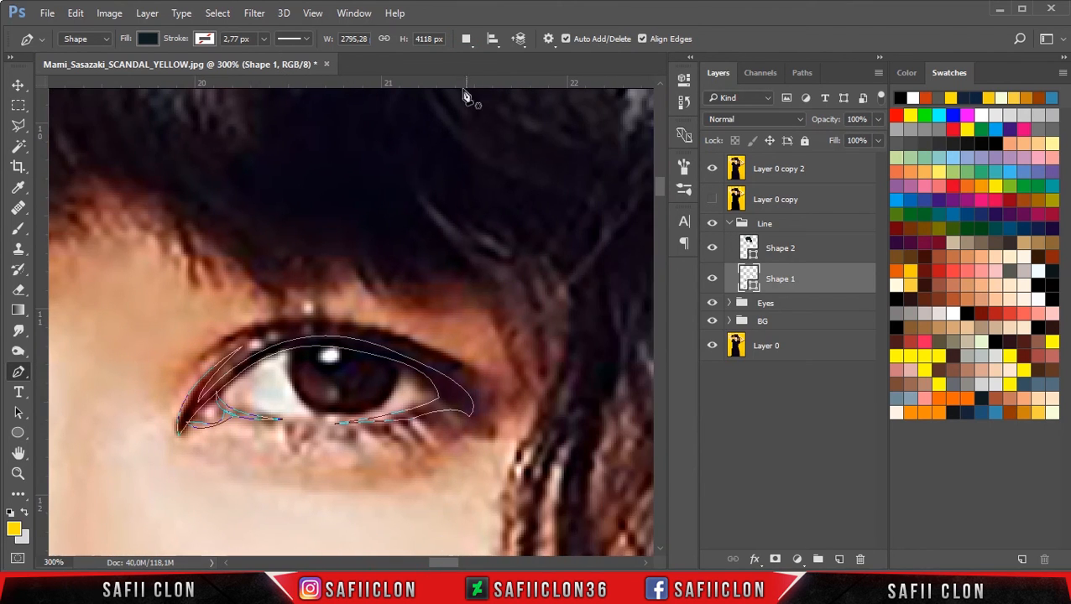
pyautogui.click(469, 42)
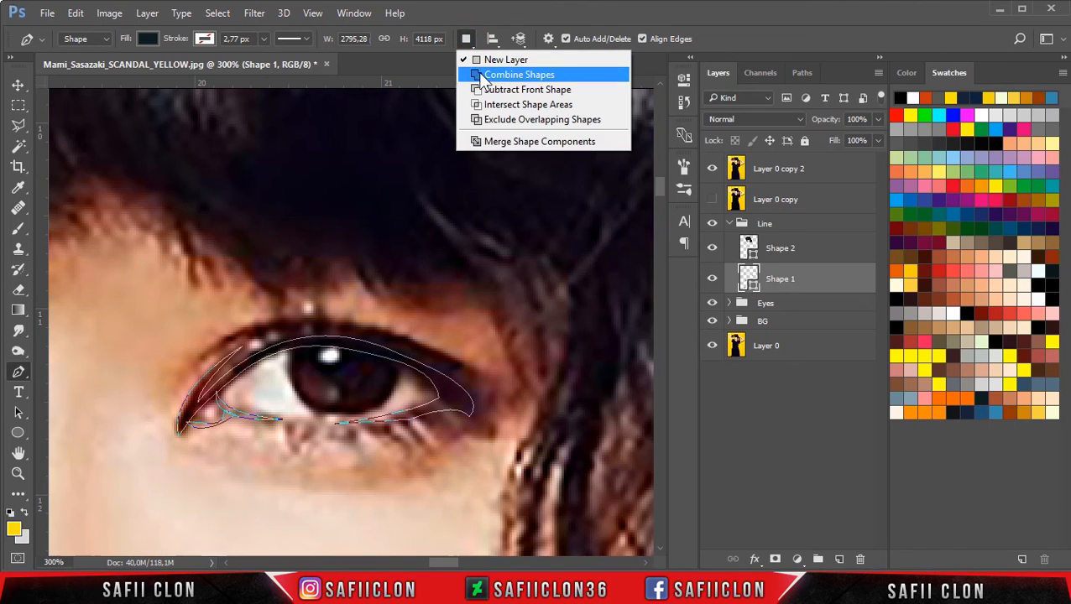
pyautogui.click(477, 74)
pyautogui.click(200, 360)
pyautogui.moveTo(462, 370); pyautogui.dragTo(635, 468)
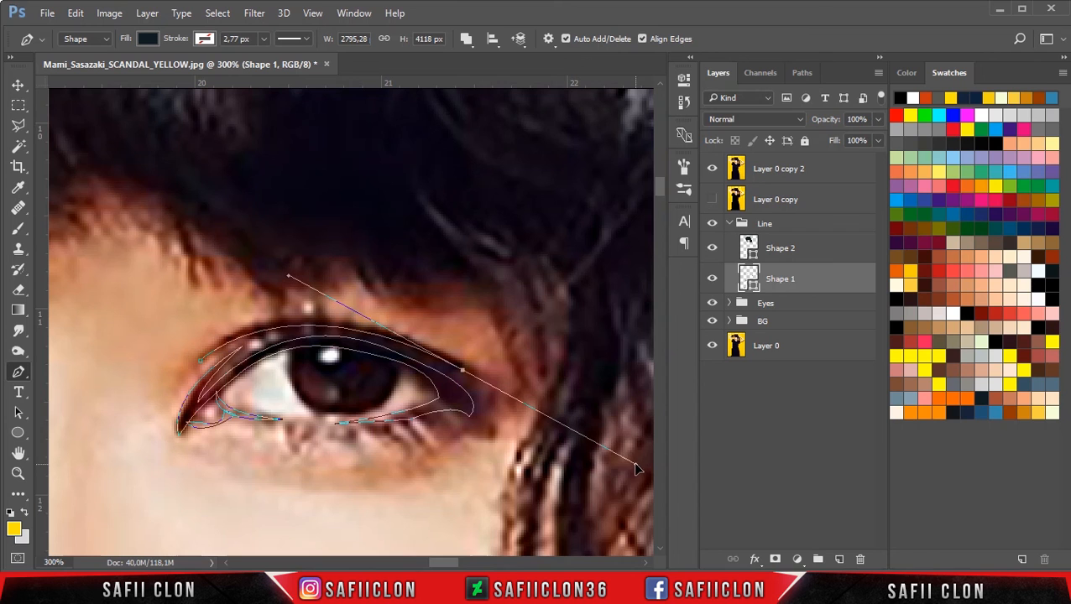
pyautogui.click(462, 370)
pyautogui.moveTo(200, 360); pyautogui.dragTo(97, 458)
# Step: Hide the Layer 0 copy 2 photo to show the whole portrait and collapse the Line group
pyautogui.moveTo(435, 562); pyautogui.dragTo(407, 560)
pyautogui.hotkey('ctrl', '-')
pyautogui.hotkey('ctrl', '-')
pyautogui.hotkey('ctrl', '-')
pyautogui.hotkey('ctrl', '-')
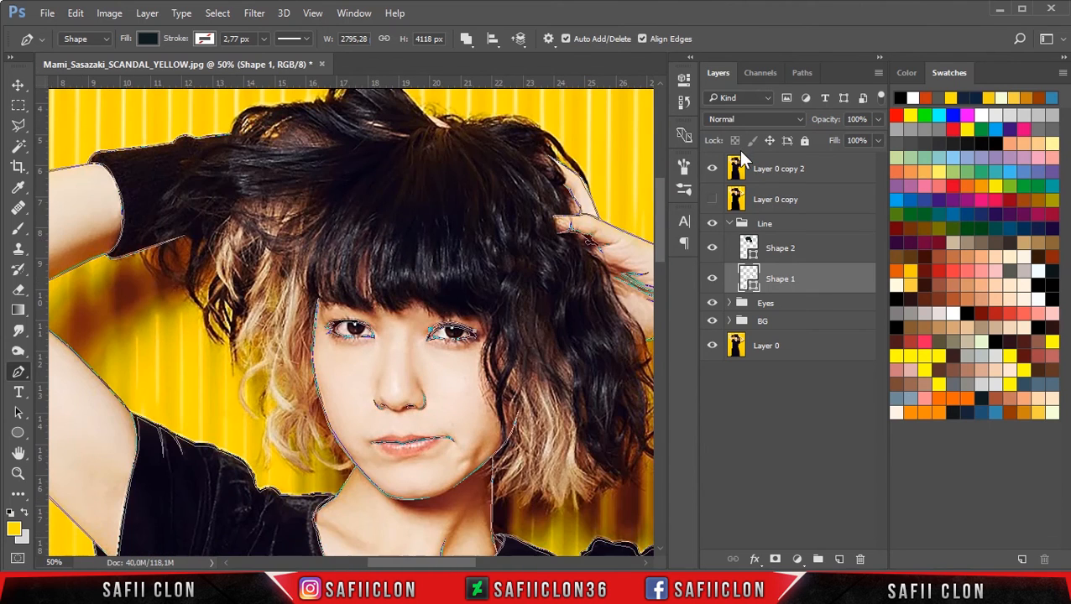
pyautogui.click(711, 170)
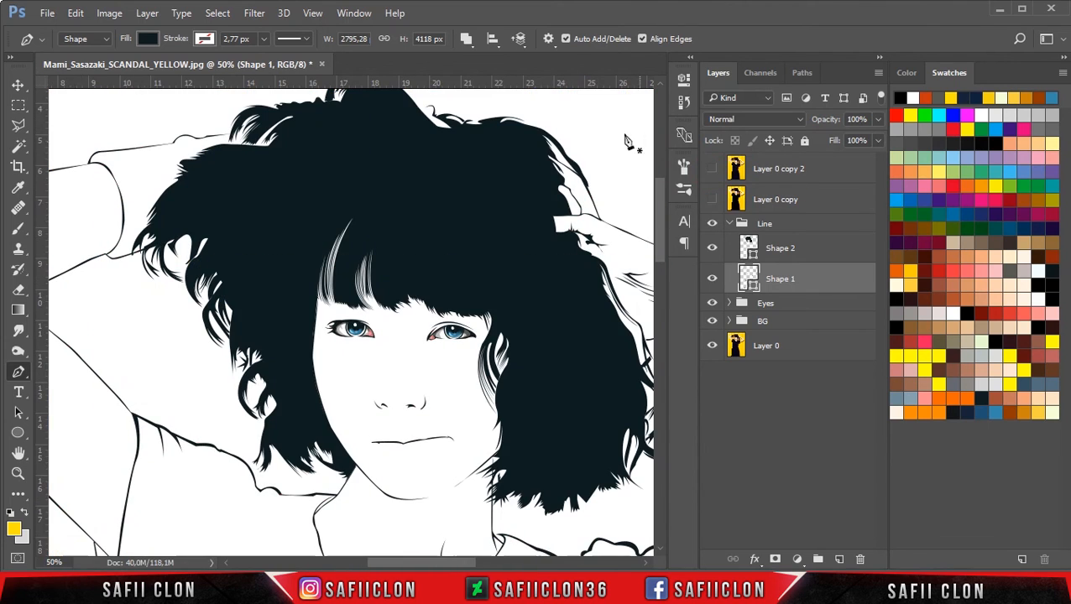
pyautogui.hotkey('ctrl', '-')
pyautogui.hotkey('ctrl', '-')
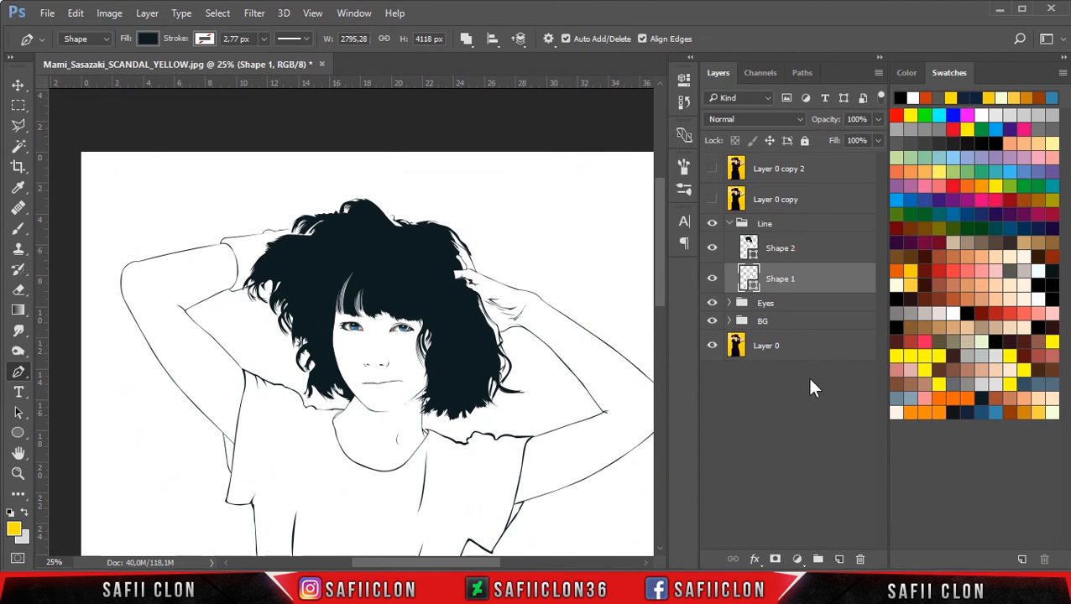
pyautogui.click(739, 223)
pyautogui.click(728, 223)
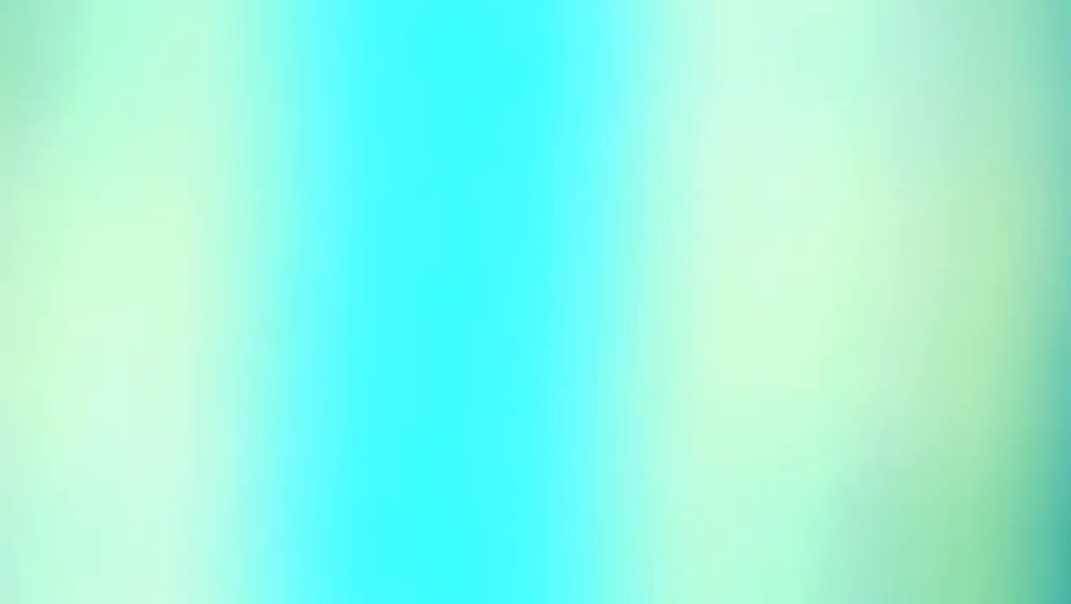